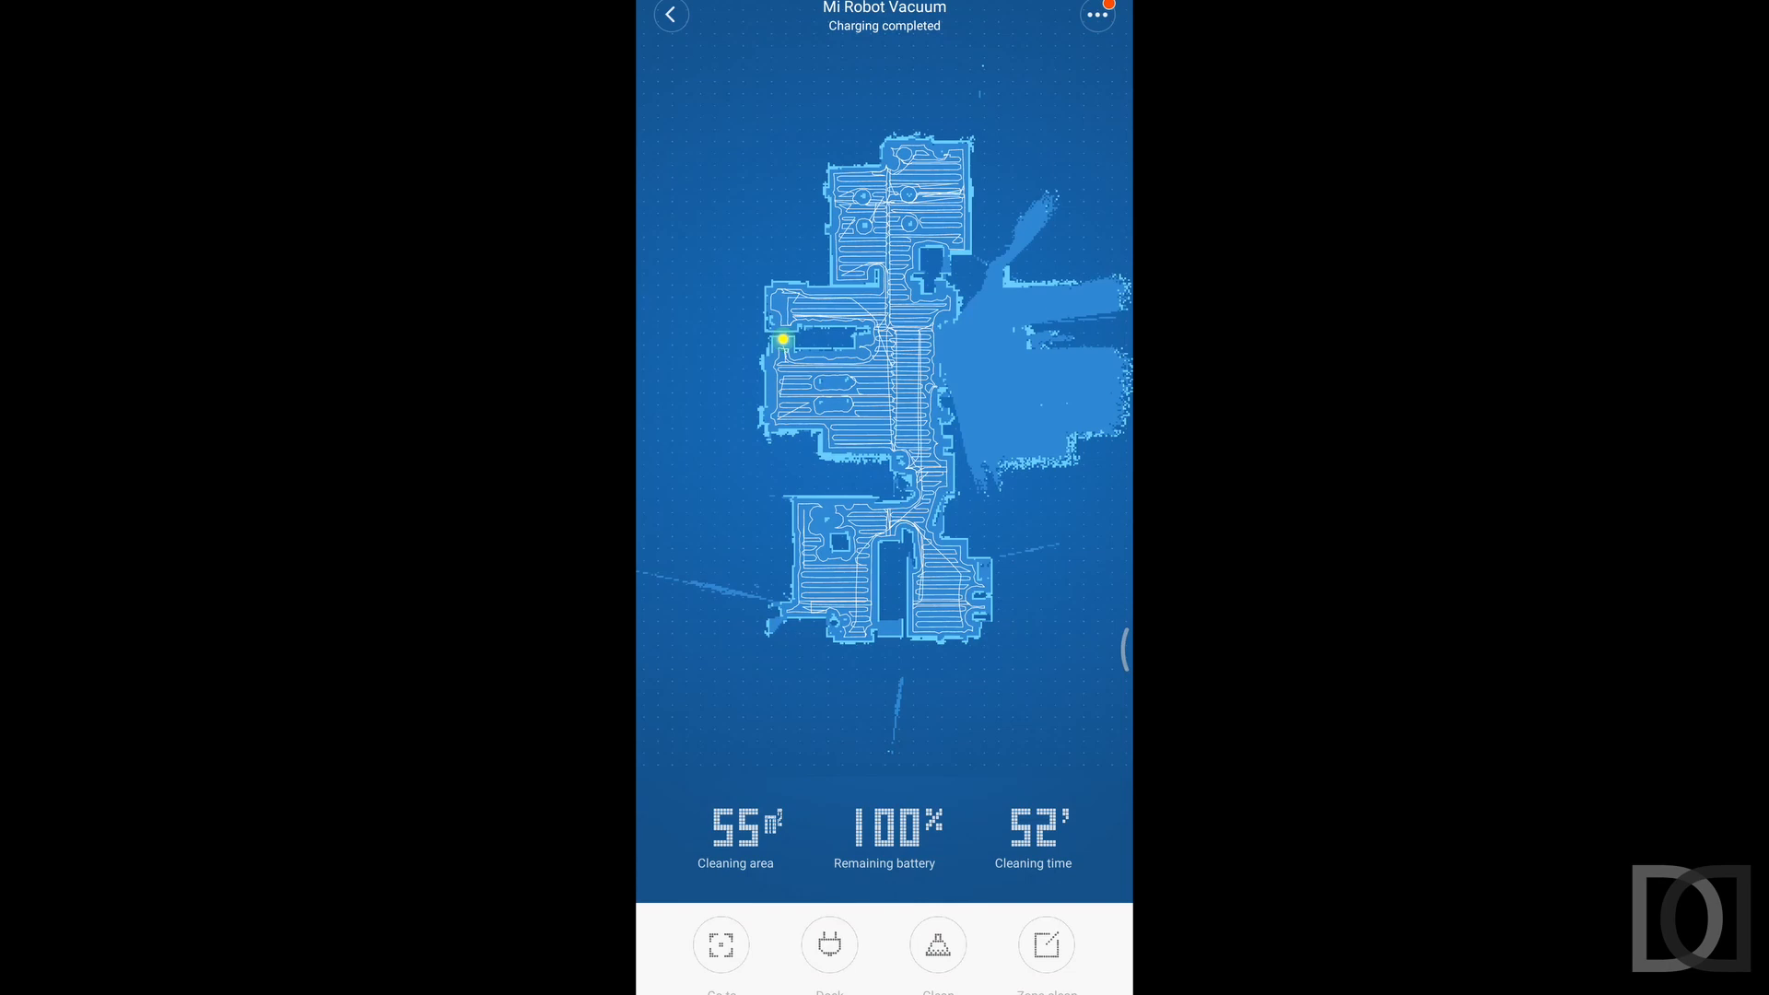
Step: Open the Mi Robot Vacuum's settings and go to its Consumables and Maintenance section
left_click(1097, 15)
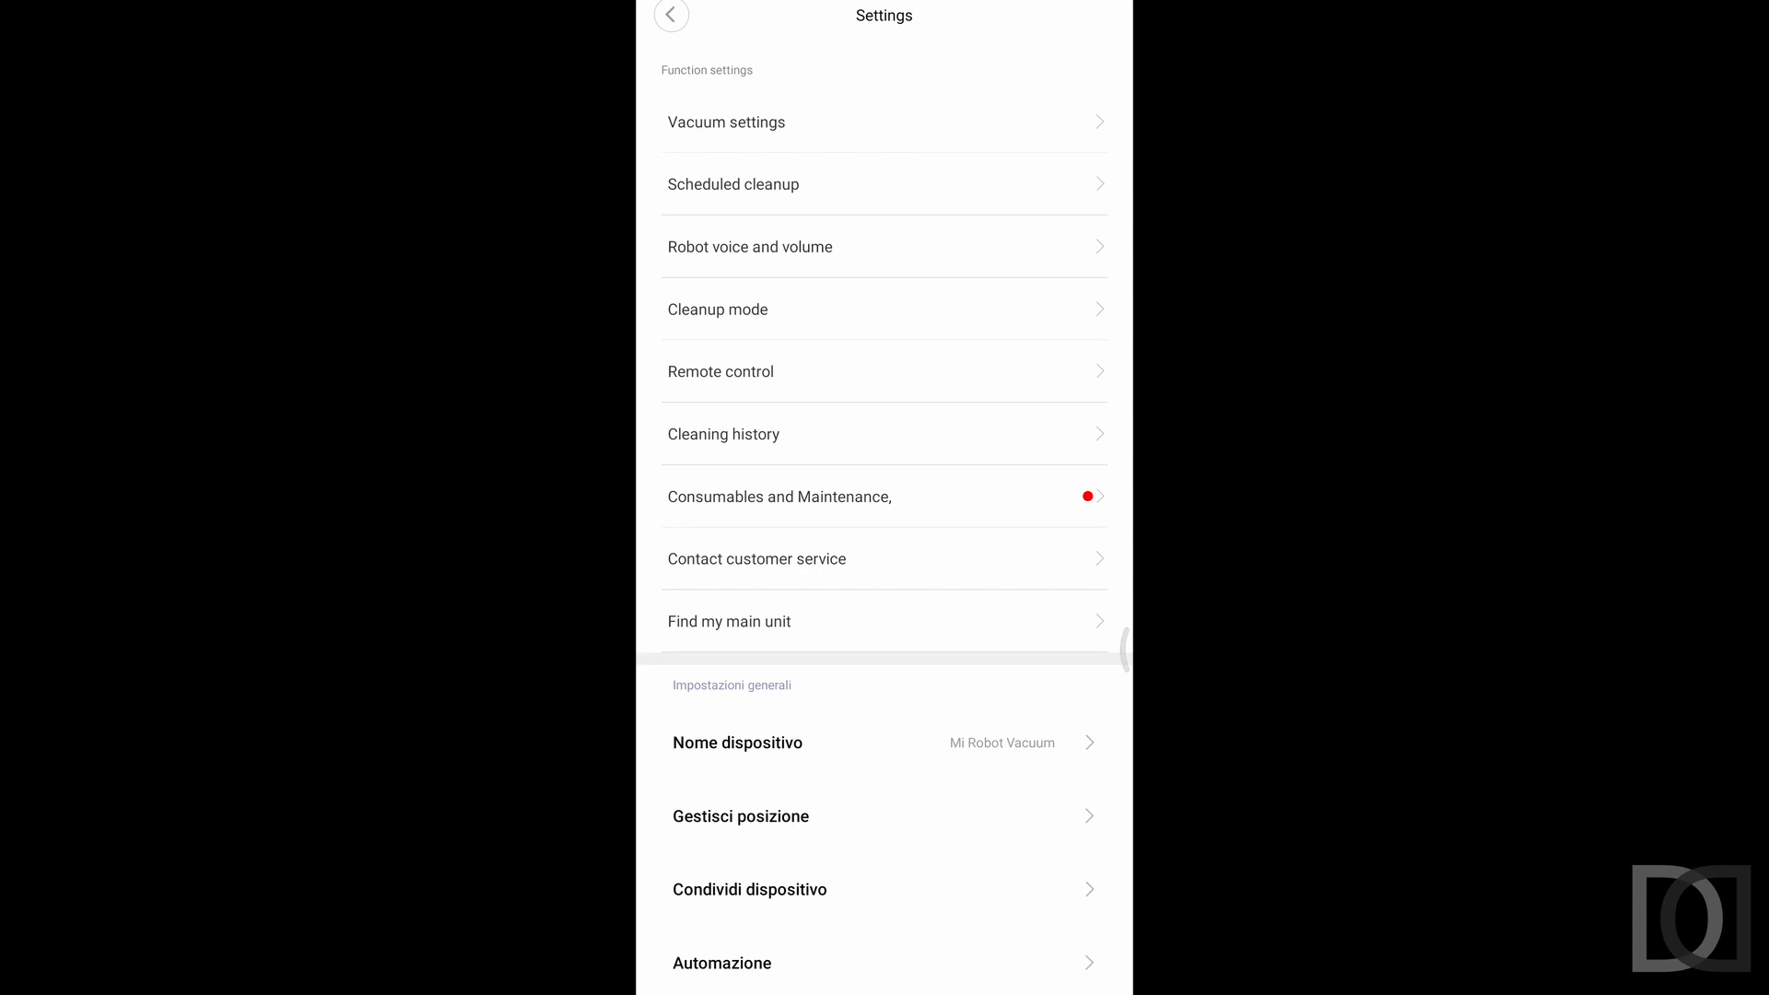
left_click(780, 497)
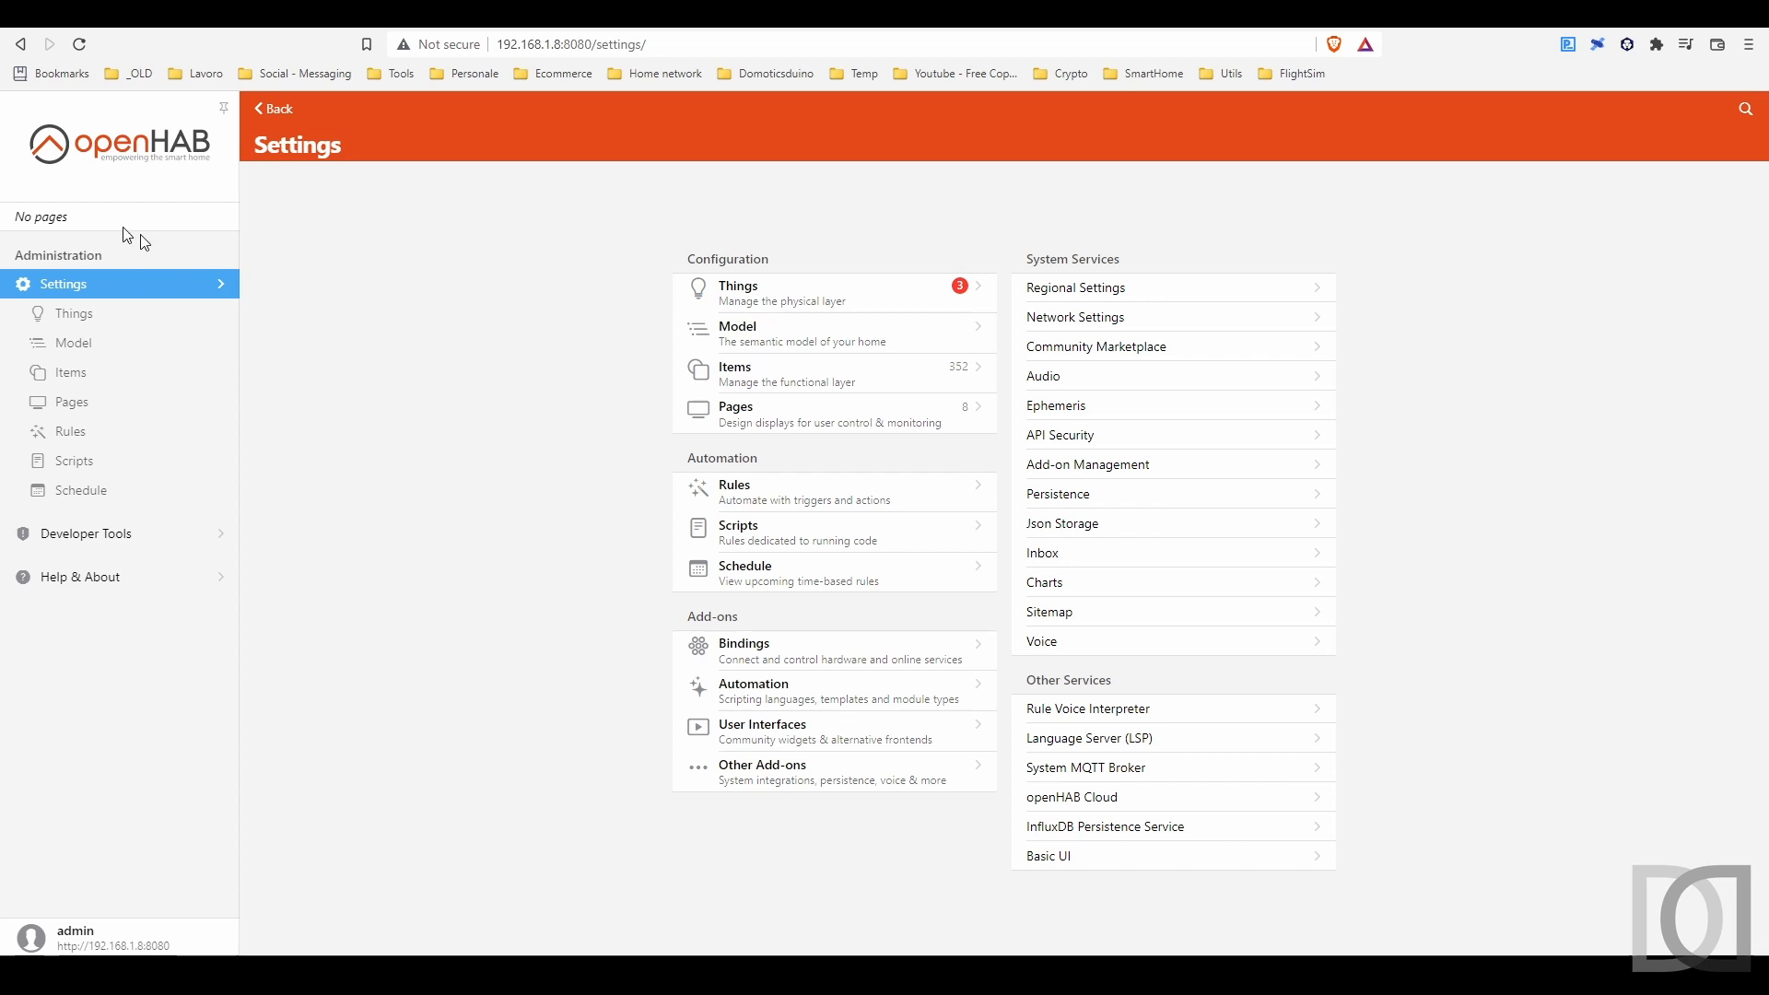
Step: Switch to the openHAB home page and review the robot vacuum's values in the Cleaning Robots equipment card
left_click(122, 159)
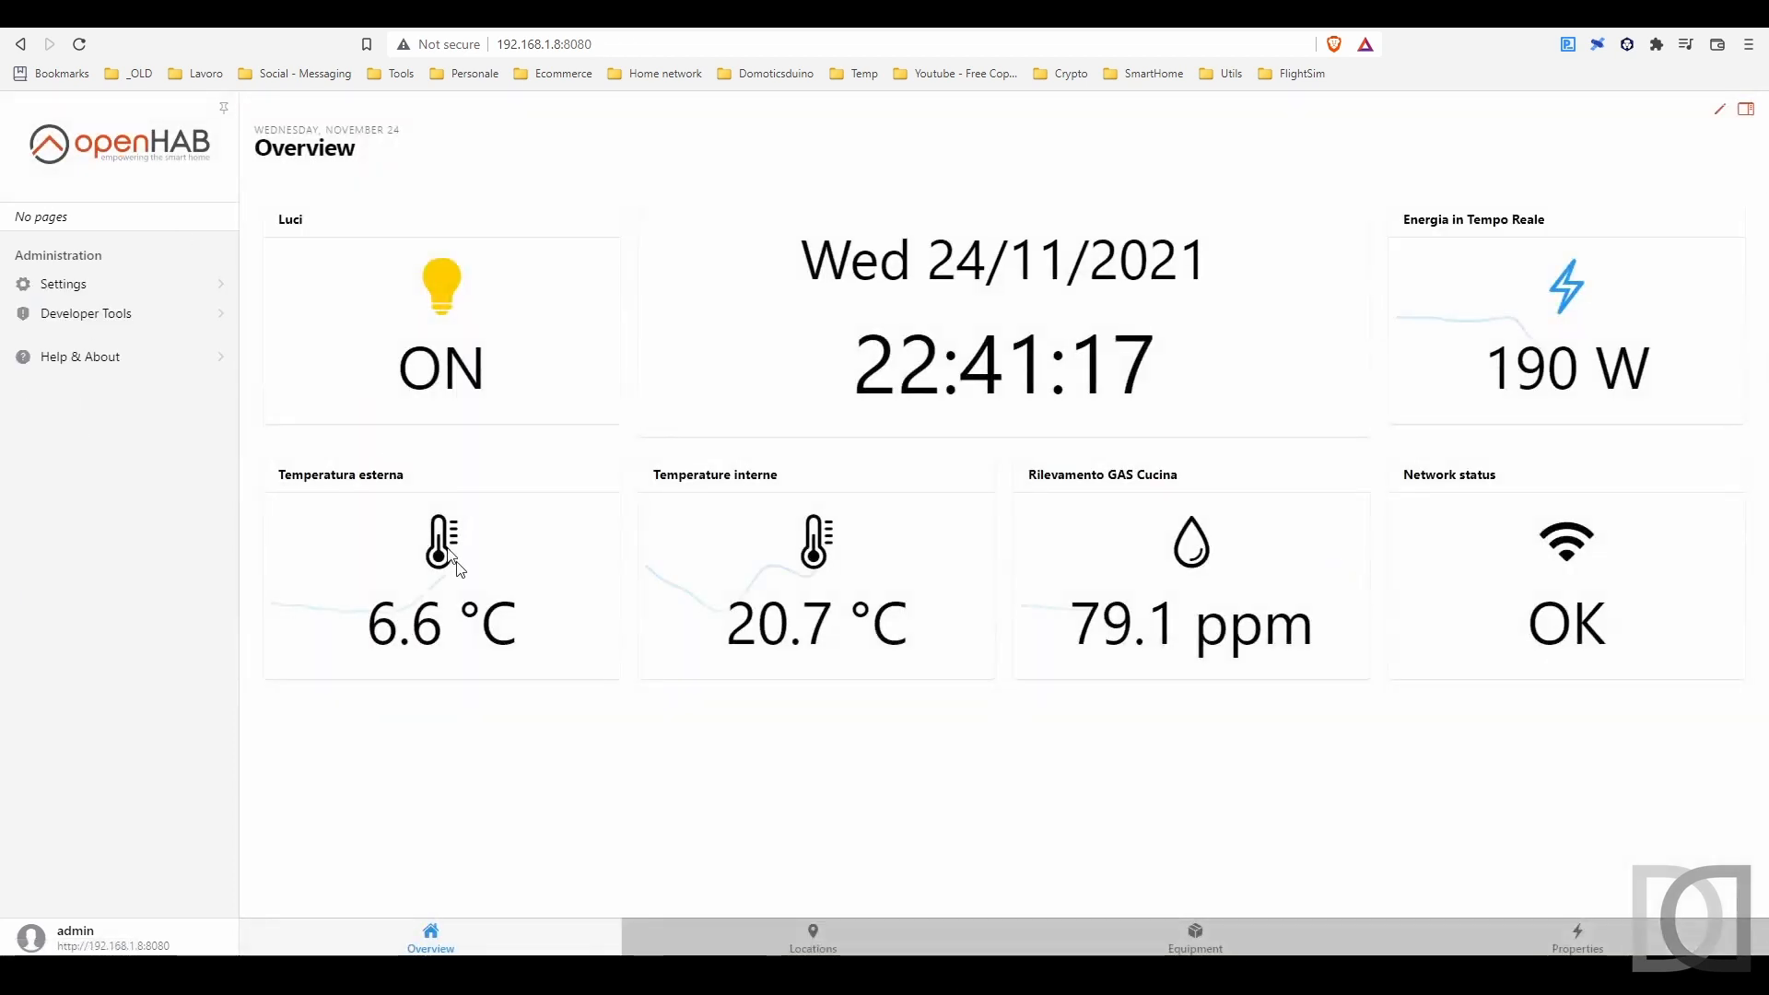
left_click(1196, 938)
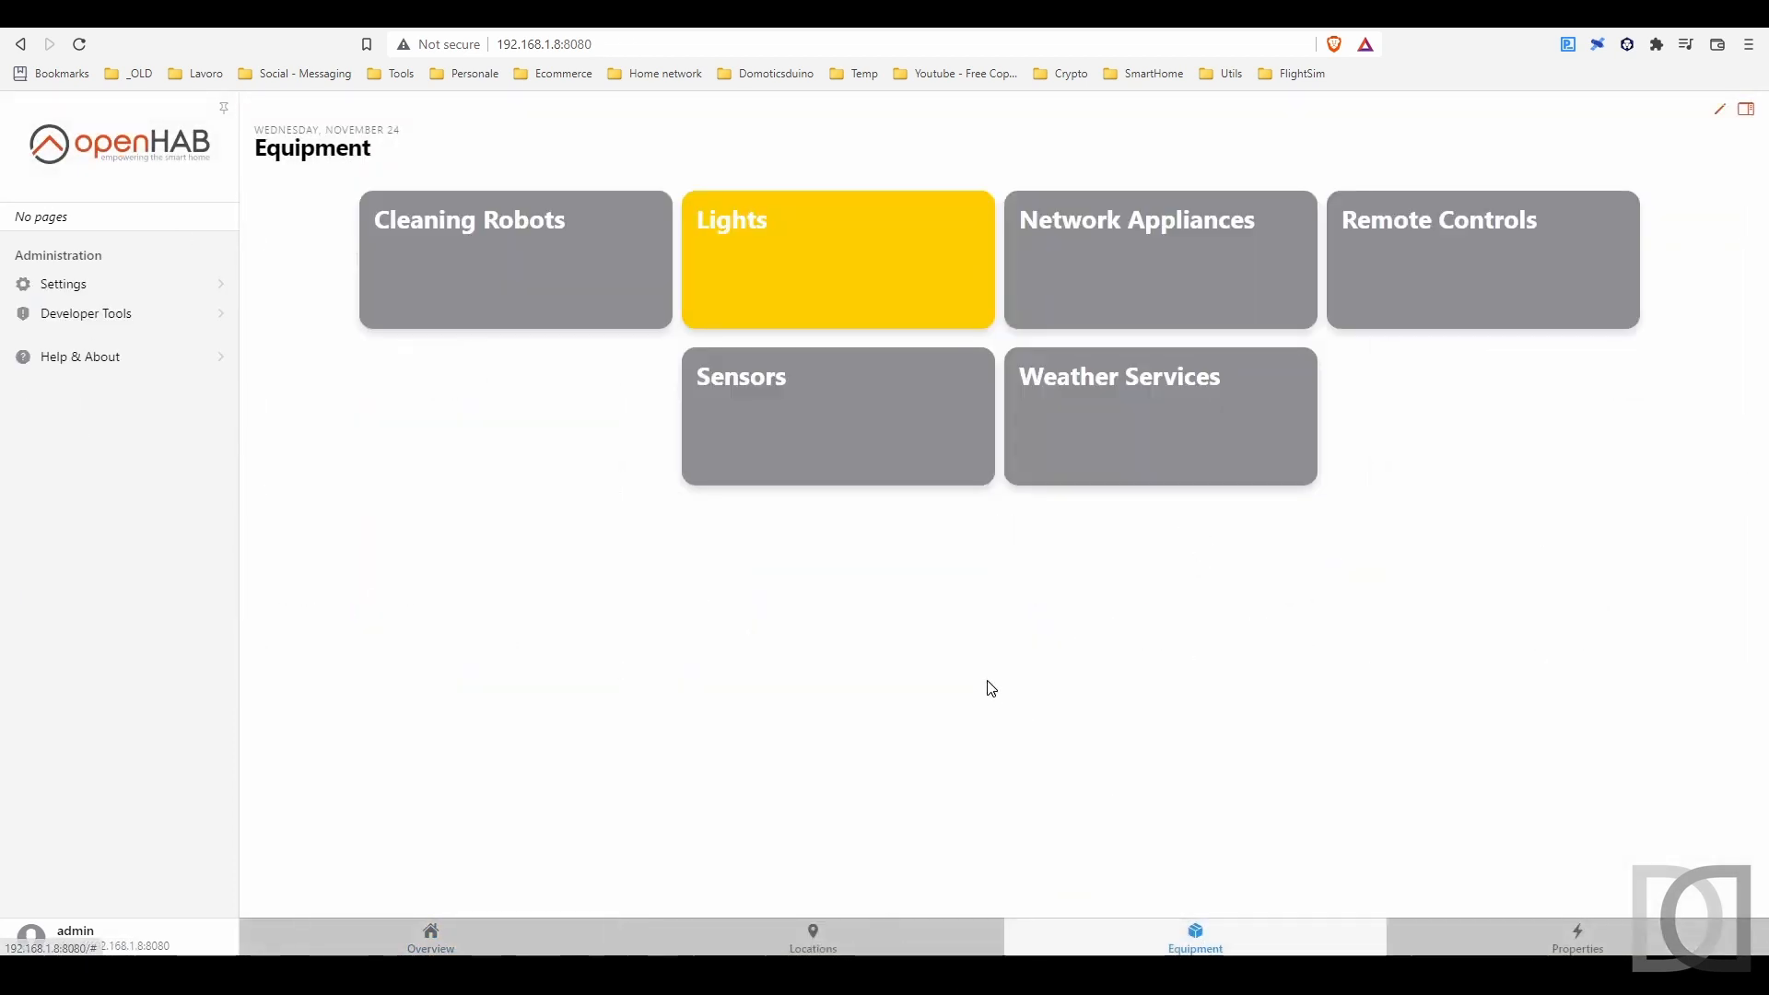
left_click(527, 213)
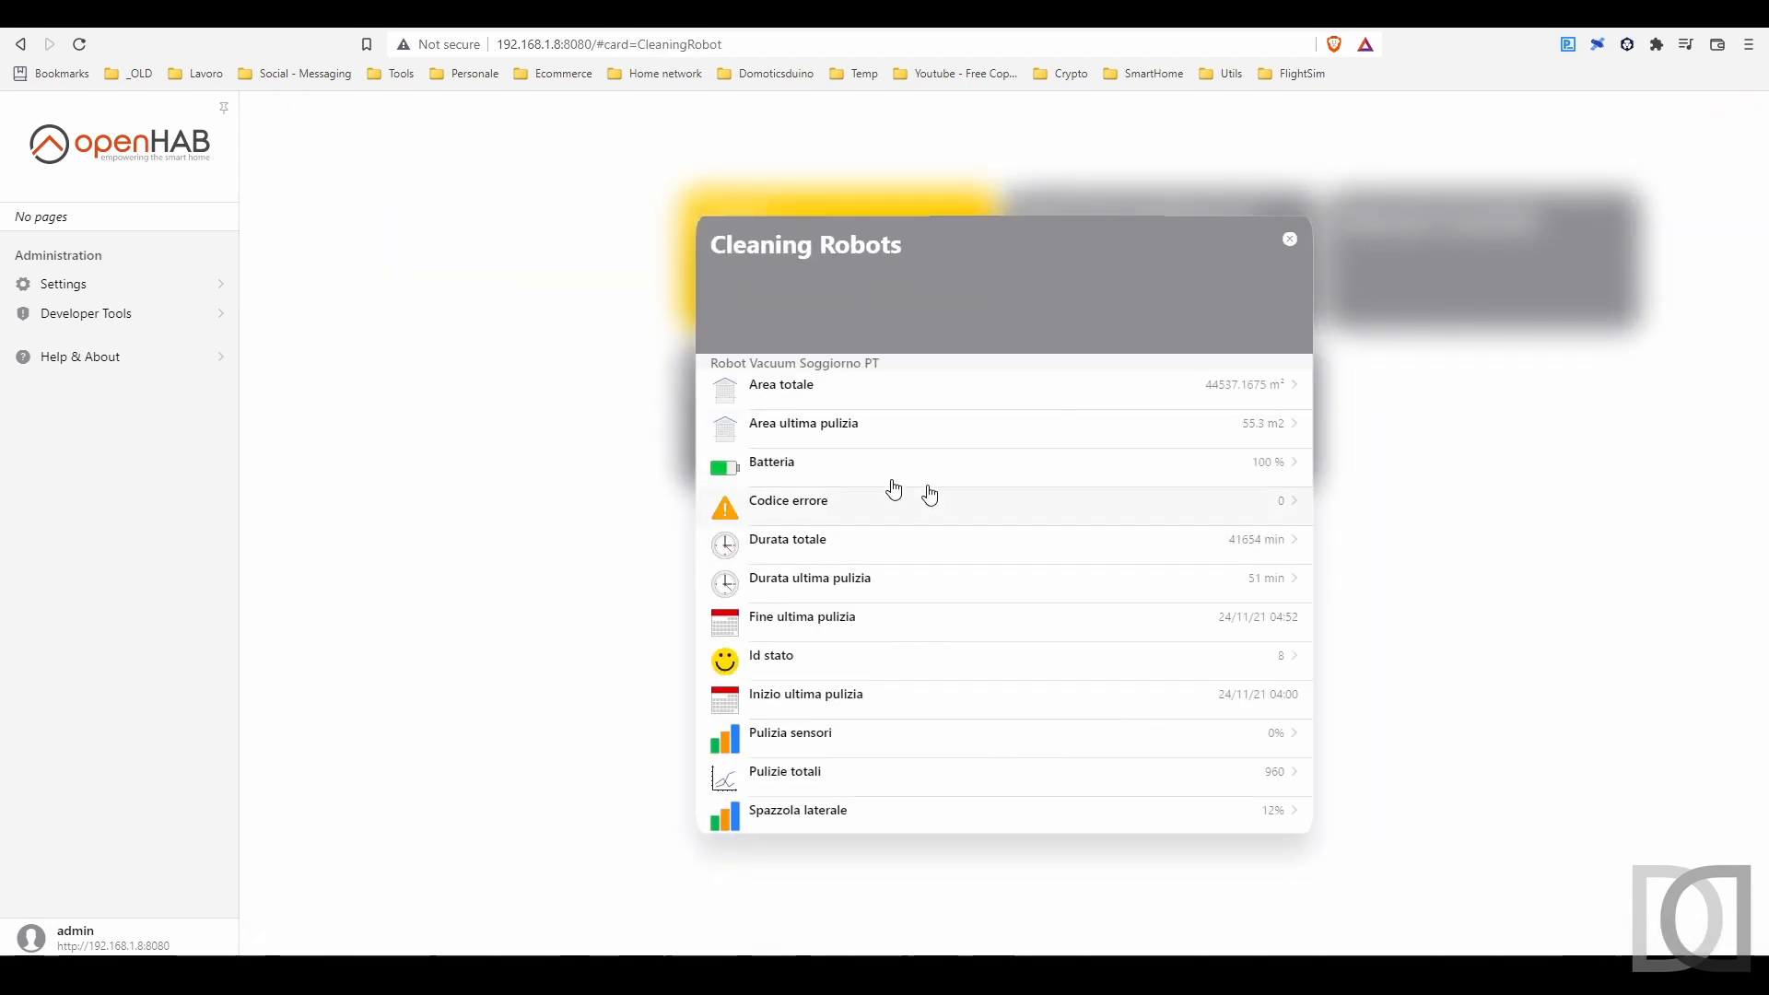
scroll(876, 511, "down", 3)
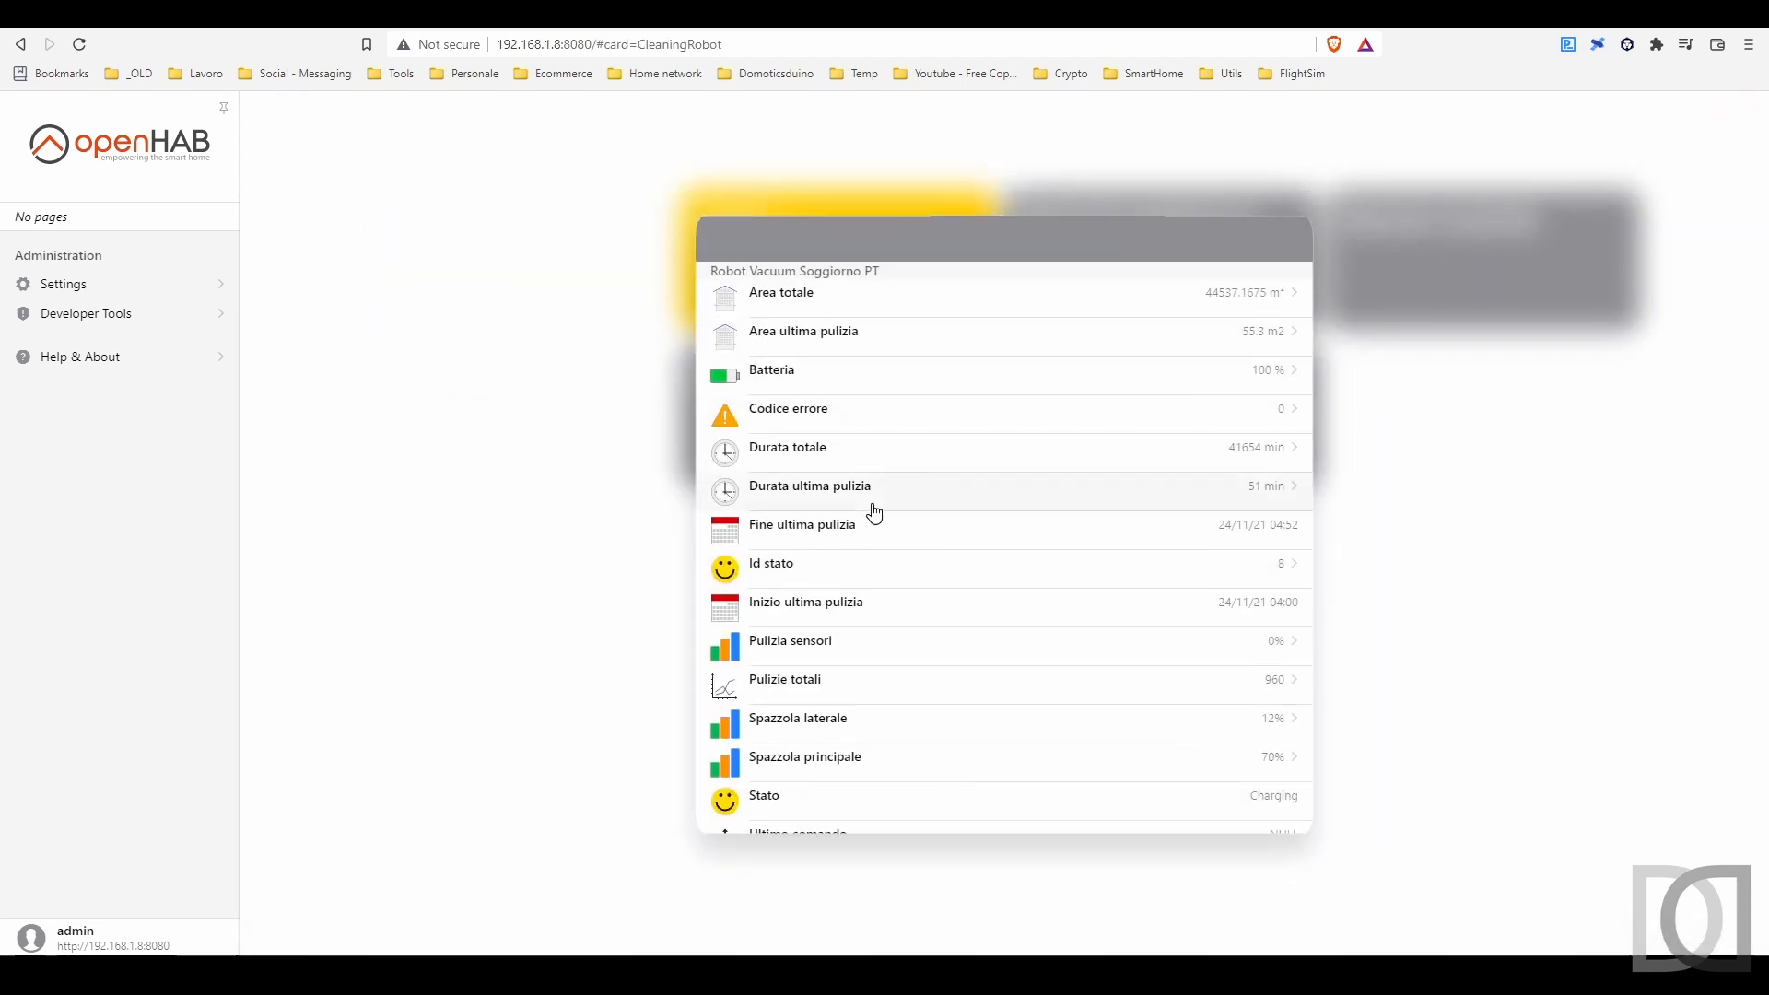
scroll(874, 509, "down", 1)
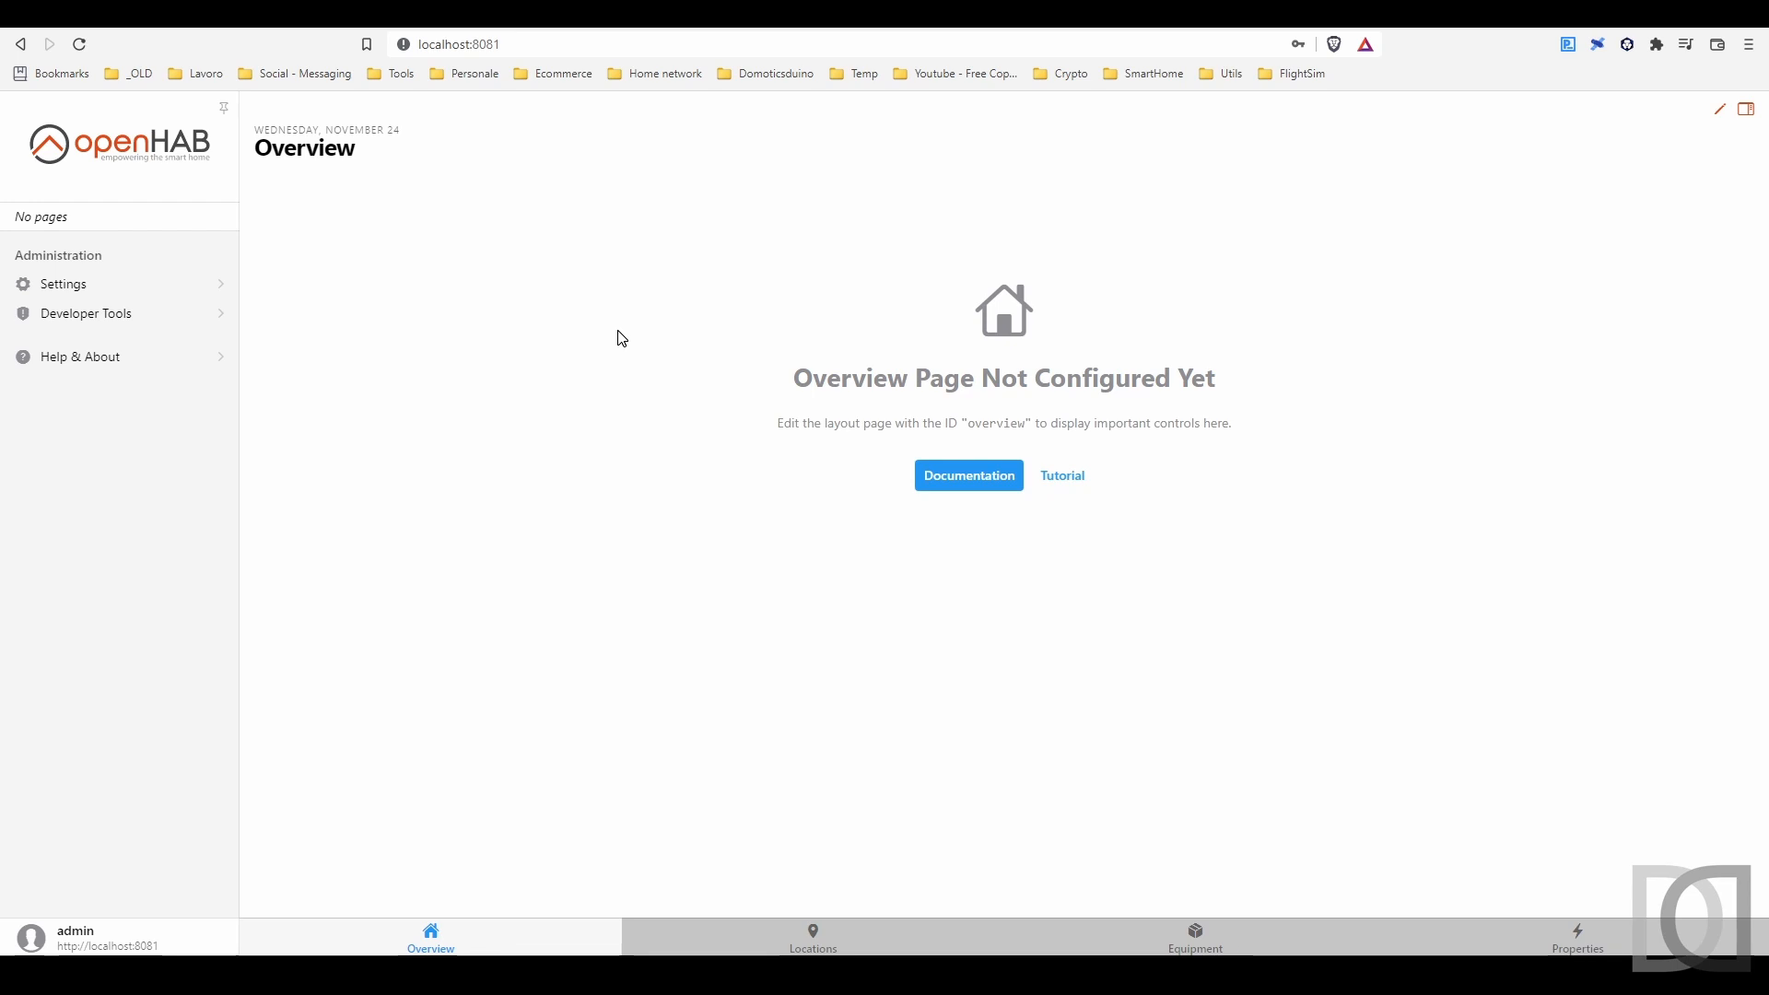
Step: Look through the Things, Model, Items, Pages and Rules sections of the openHAB instance at localhost:8081
left_click(103, 285)
left_click(111, 324)
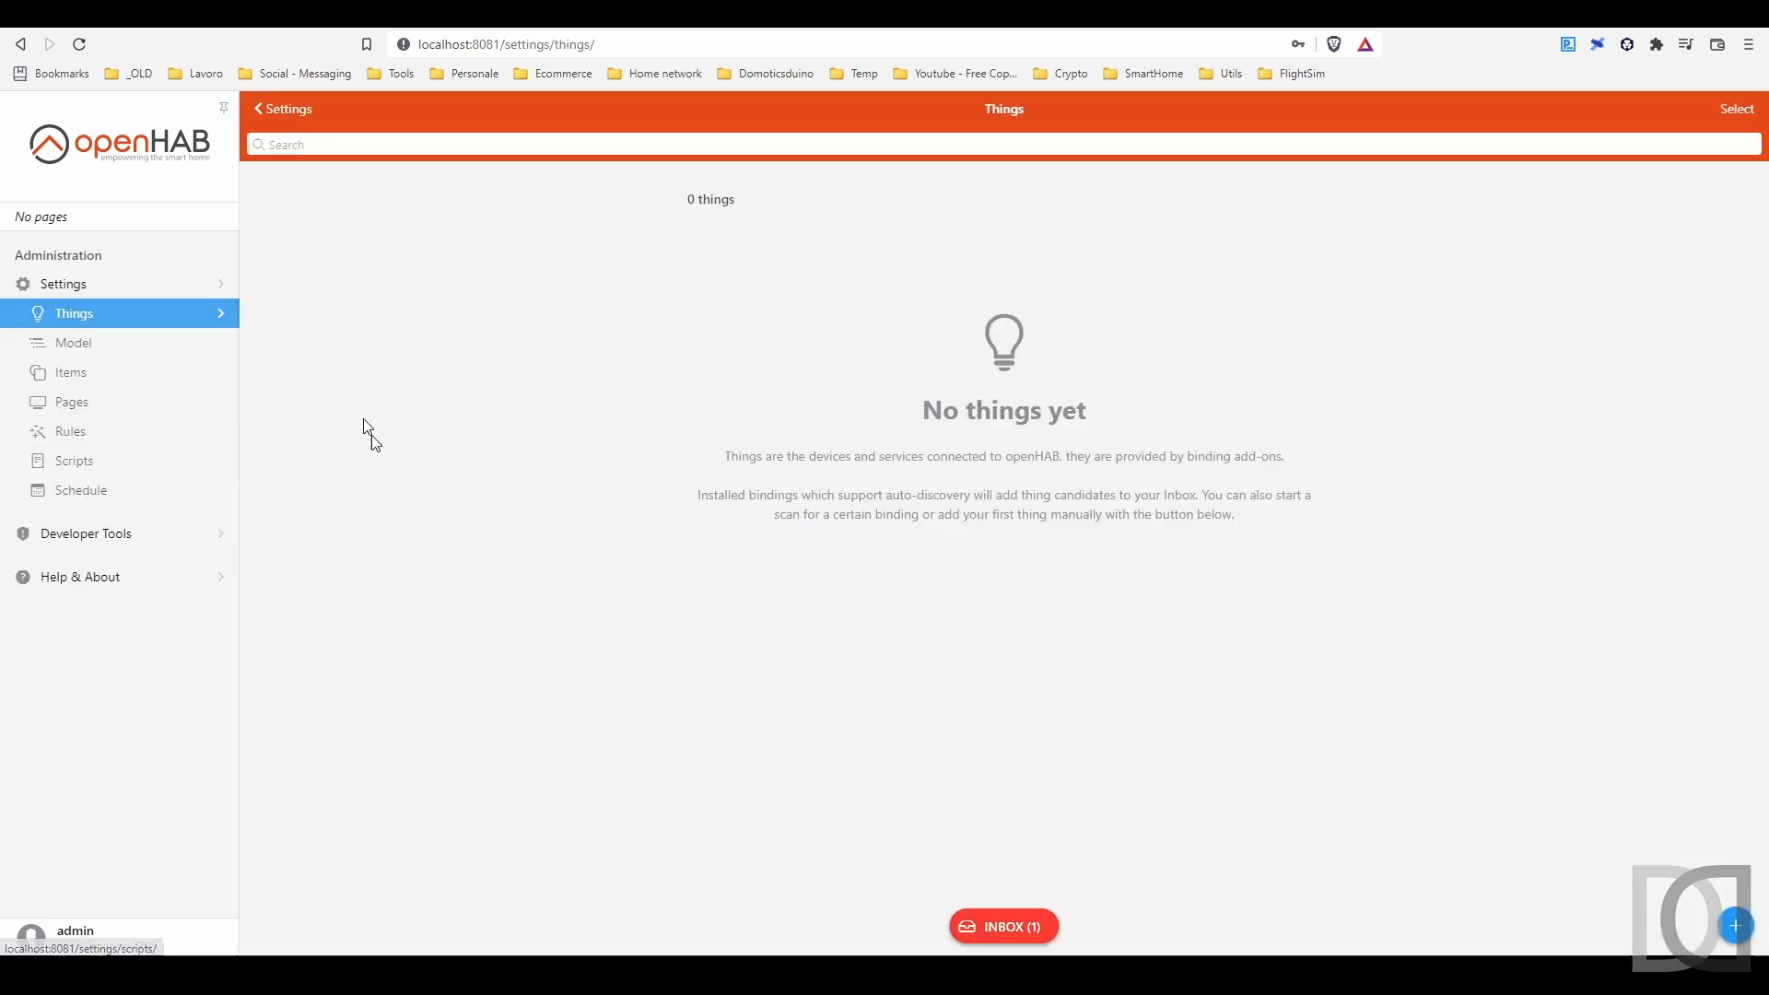
left_click(122, 348)
left_click(128, 377)
left_click(140, 418)
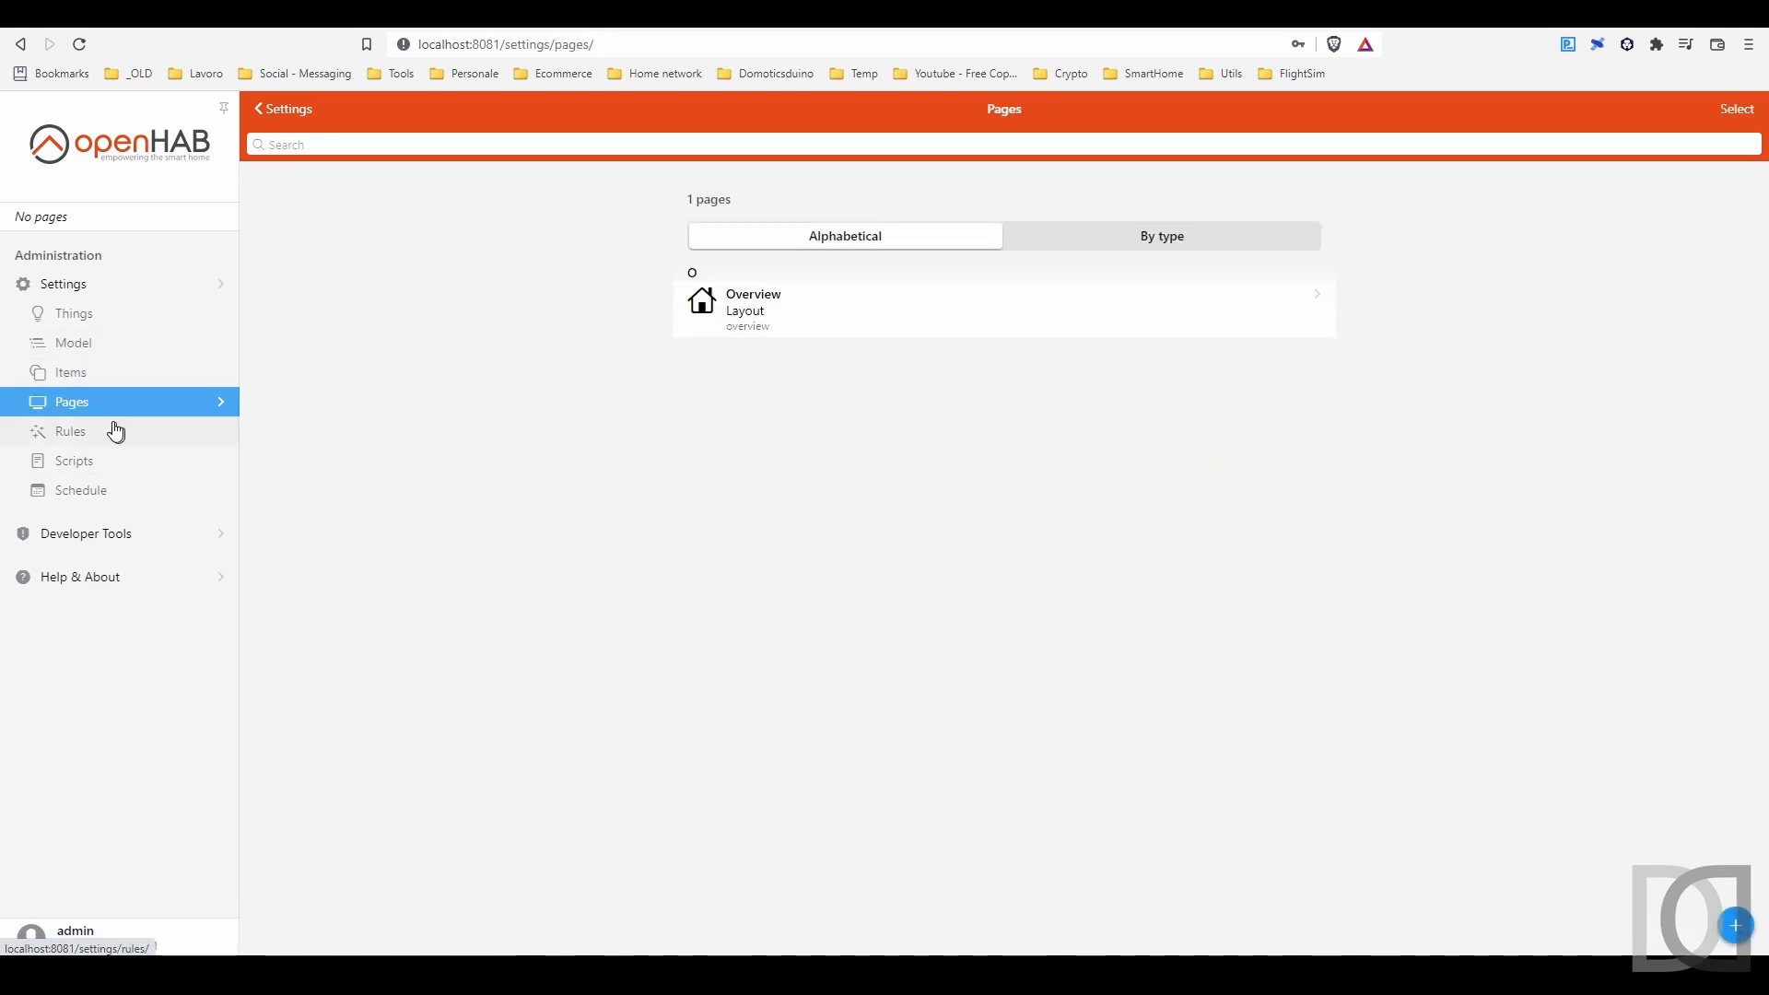
left_click(115, 431)
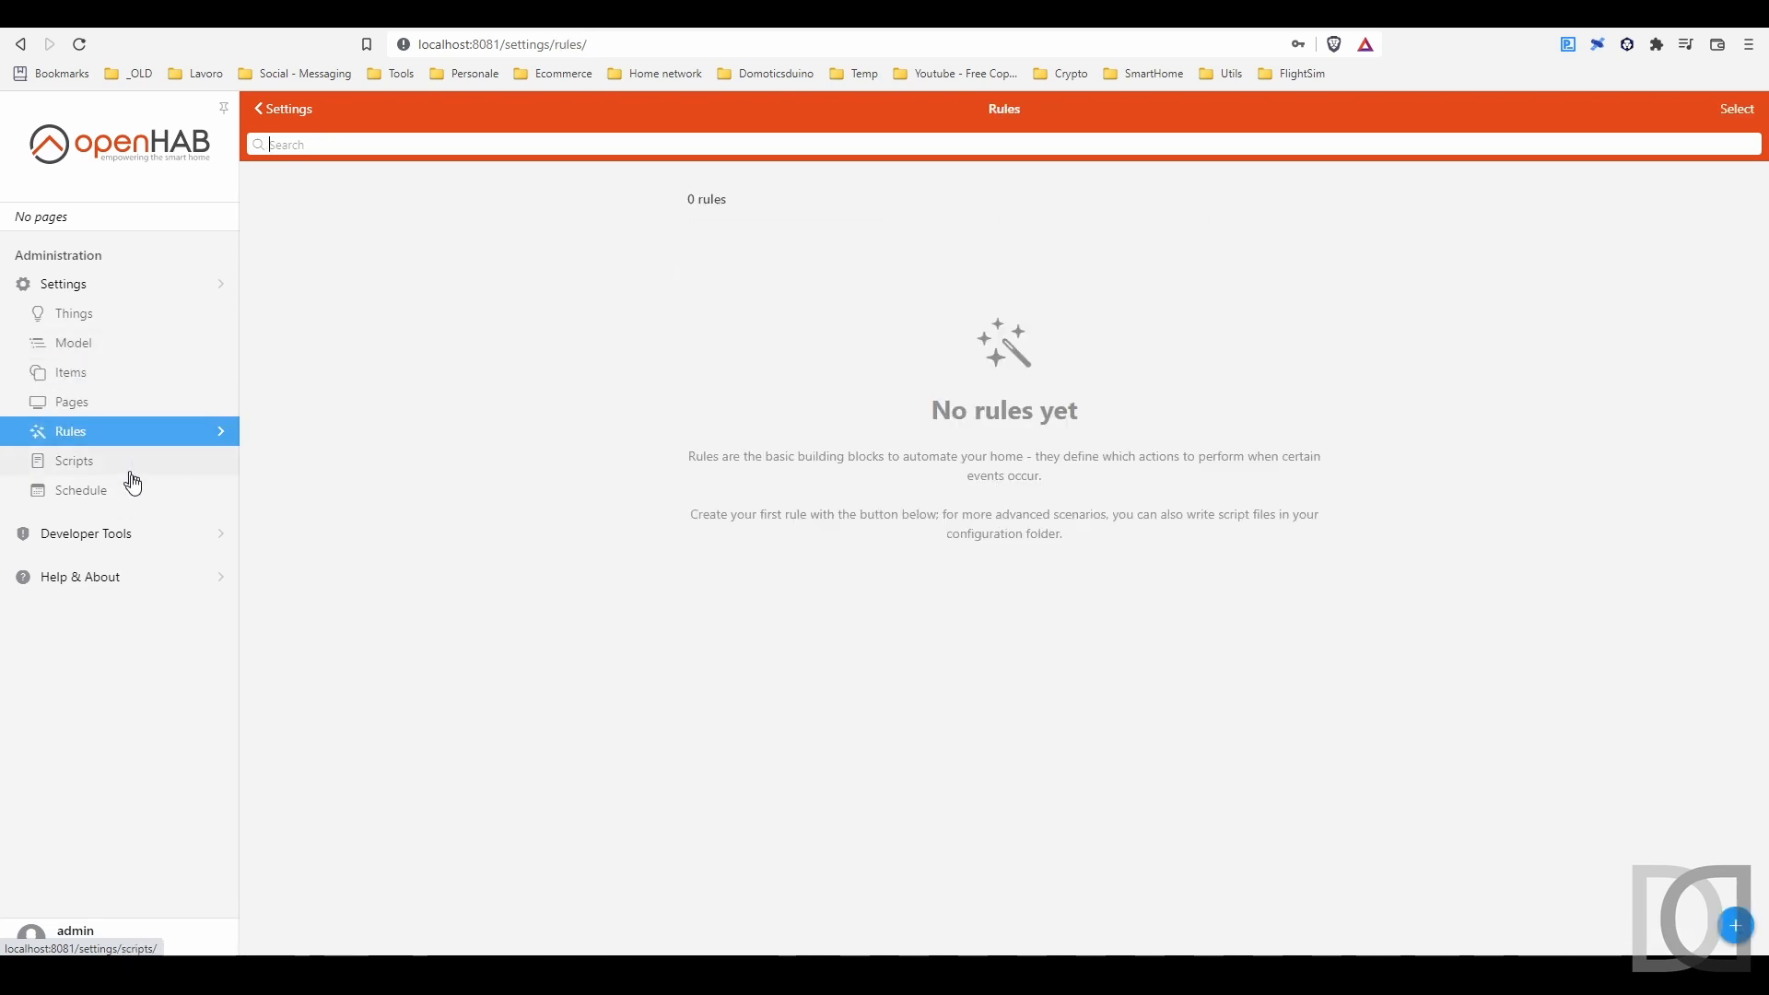
Step: Find the Remote openHAB Binding among the binding add-ons by searching for "openhab", and install it
left_click(116, 316)
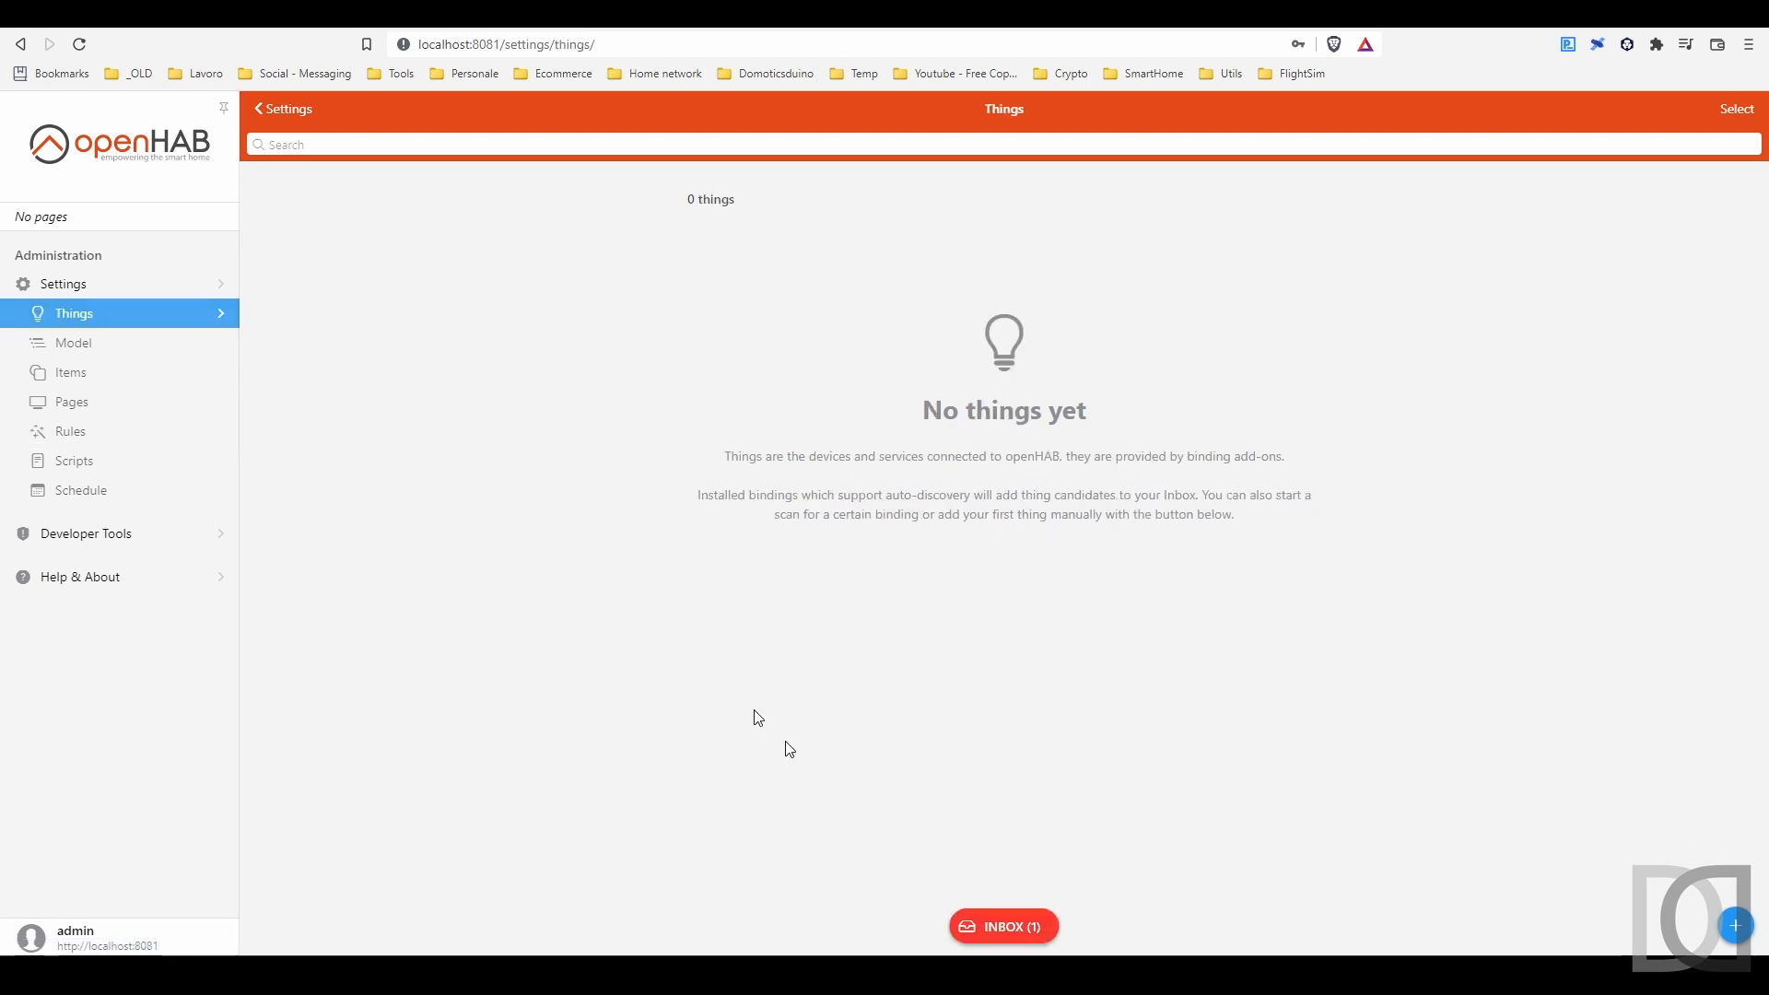
left_click(1736, 927)
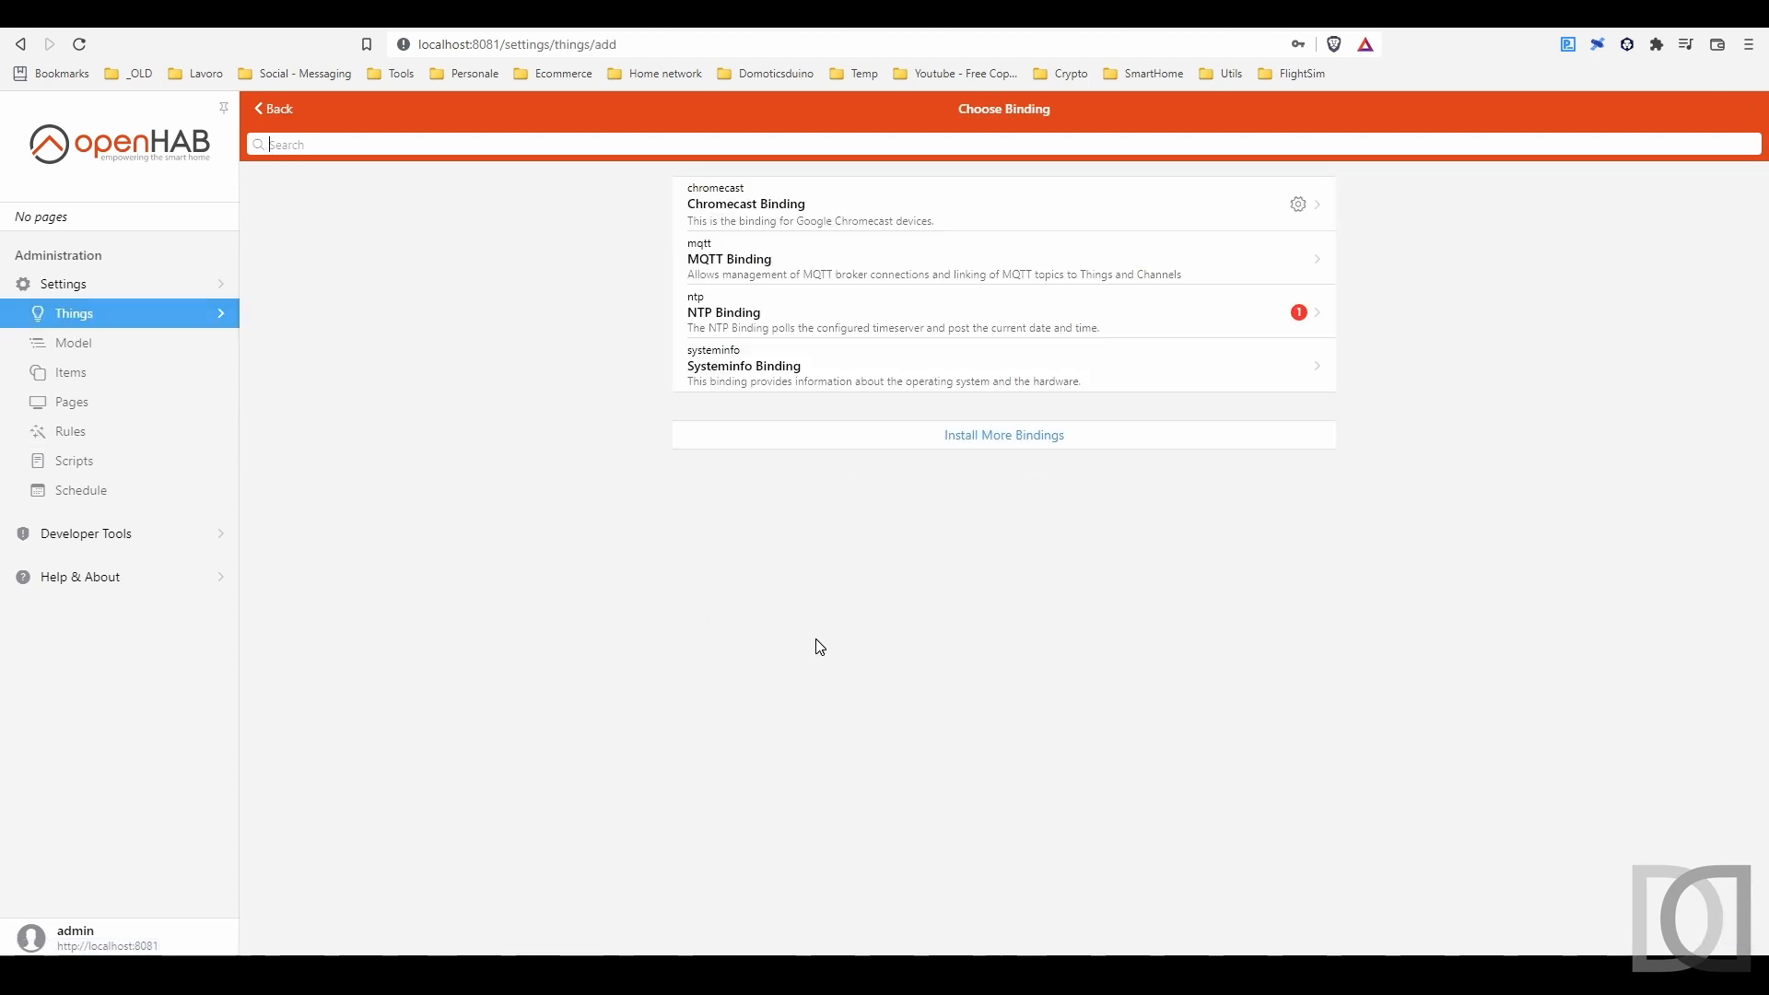
left_click(1015, 446)
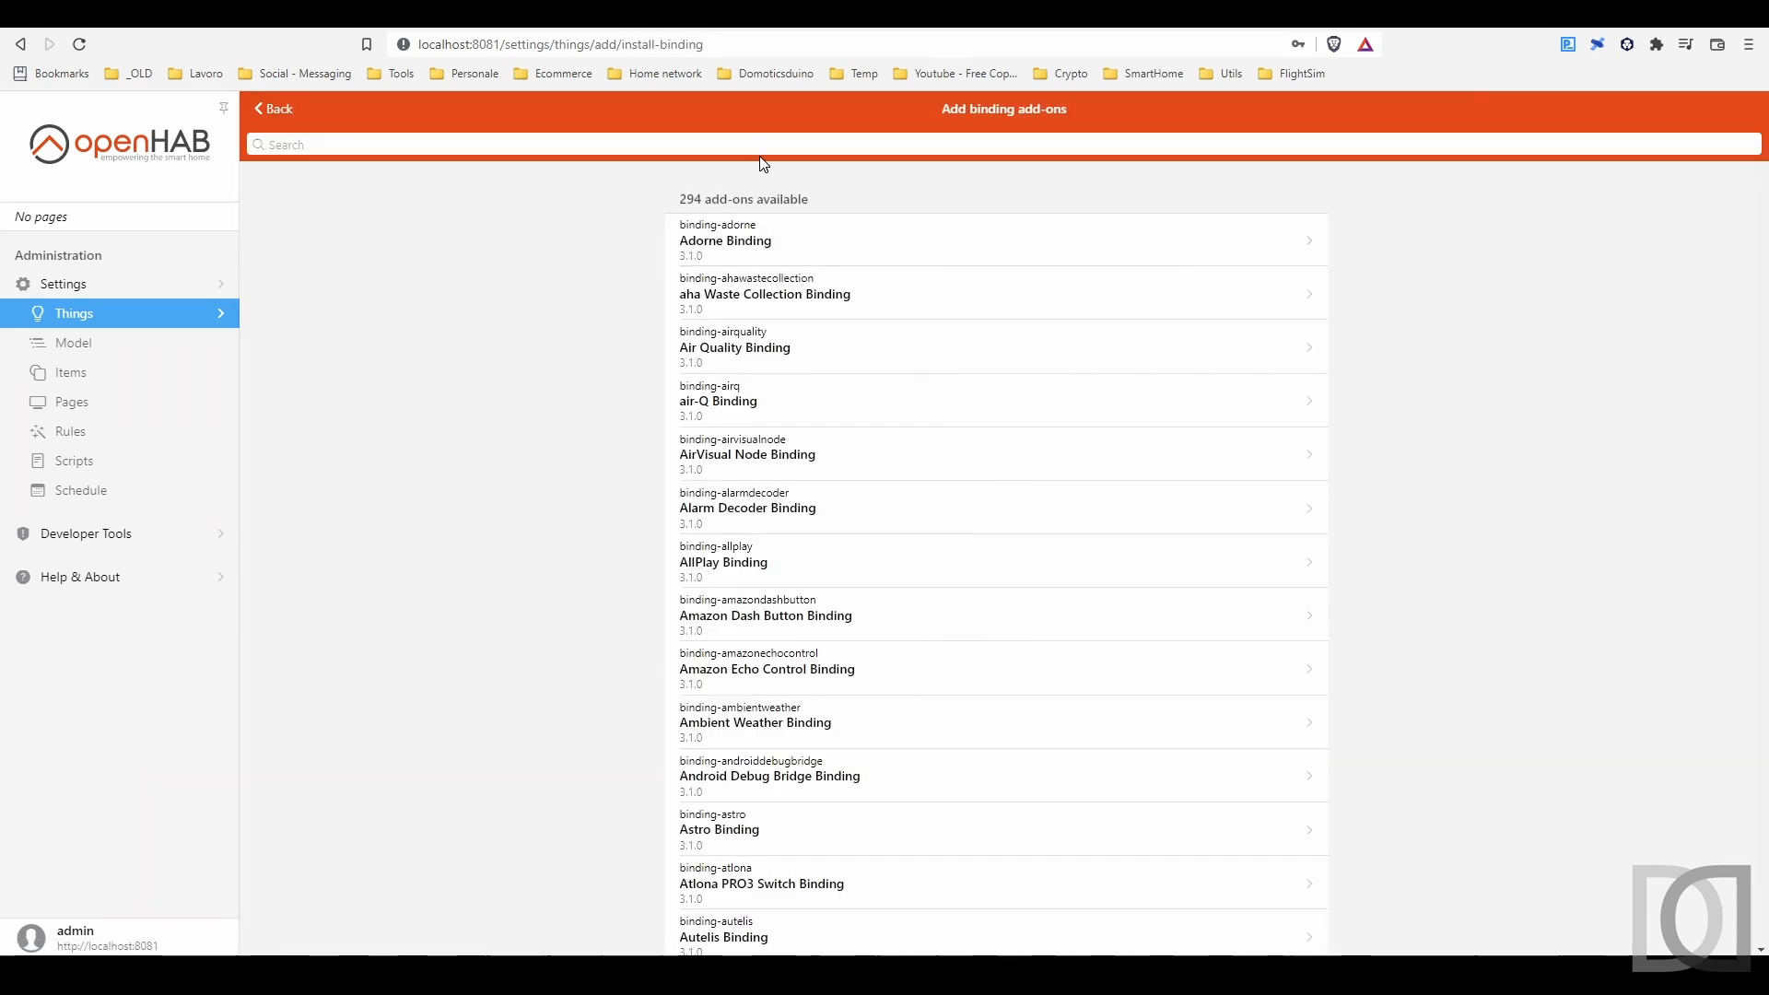
type("openhab")
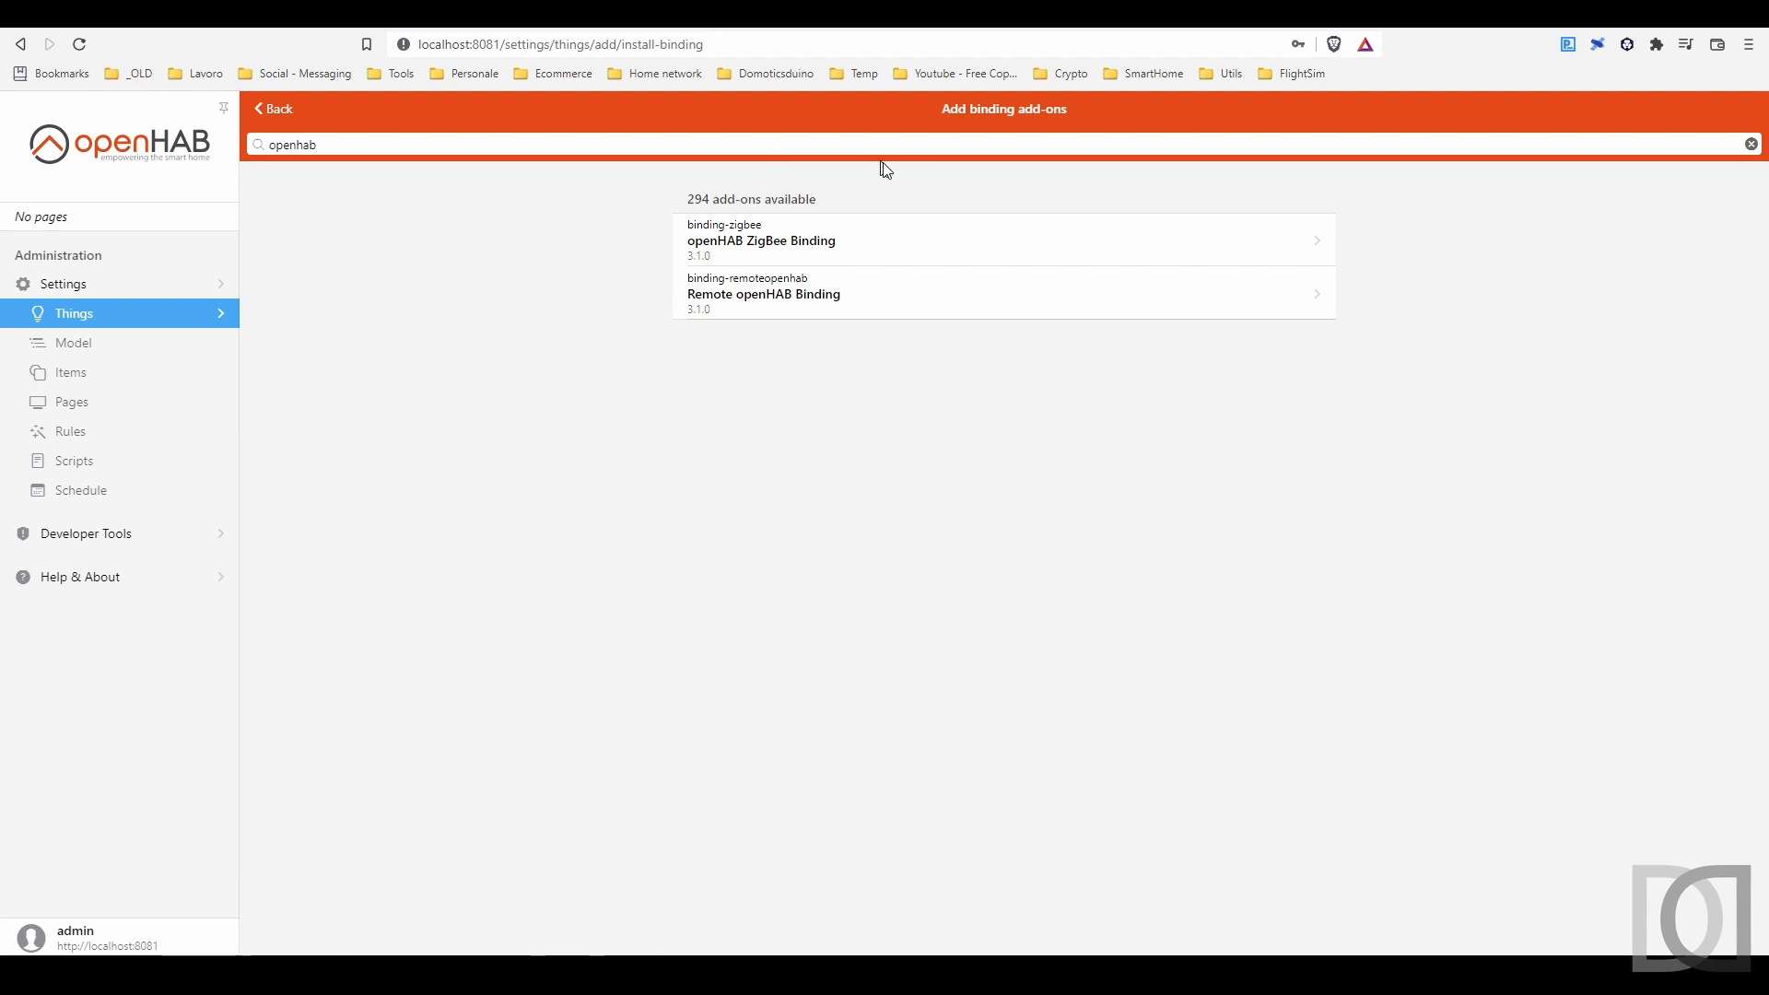
left_click(807, 297)
left_click(866, 878)
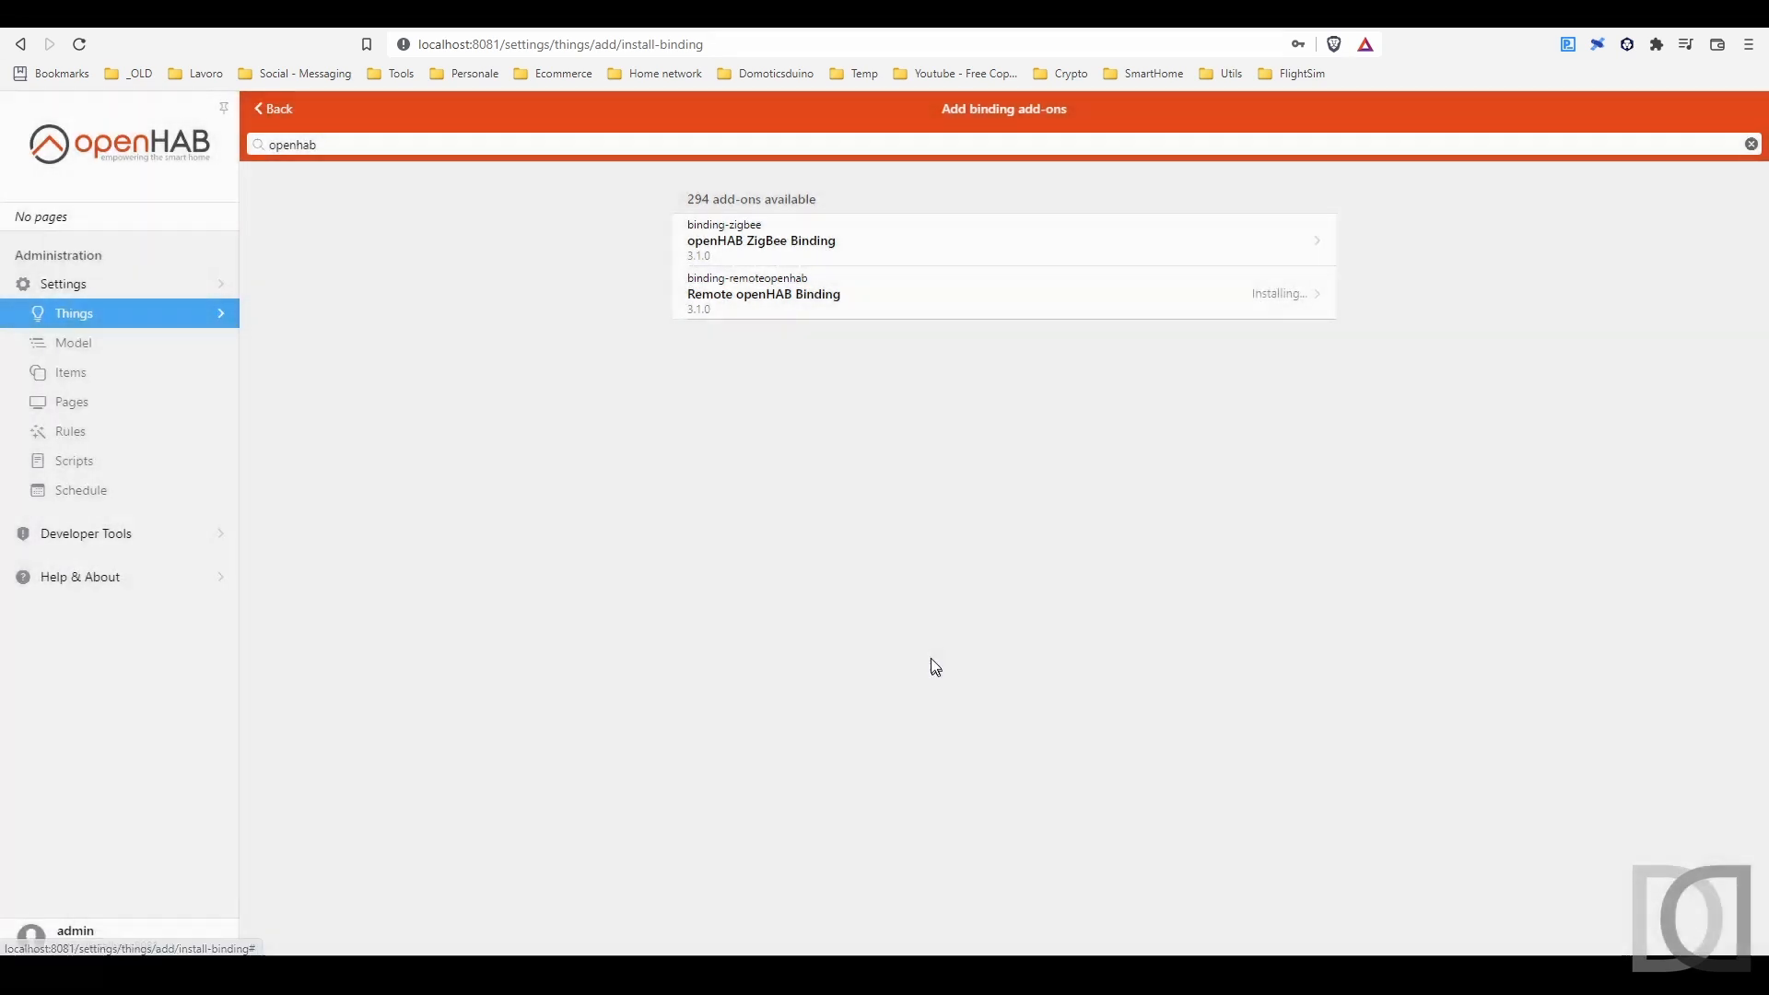
Step: Create a Remote openHAB Server thing with the server address 192.168.1.8
left_click(287, 114)
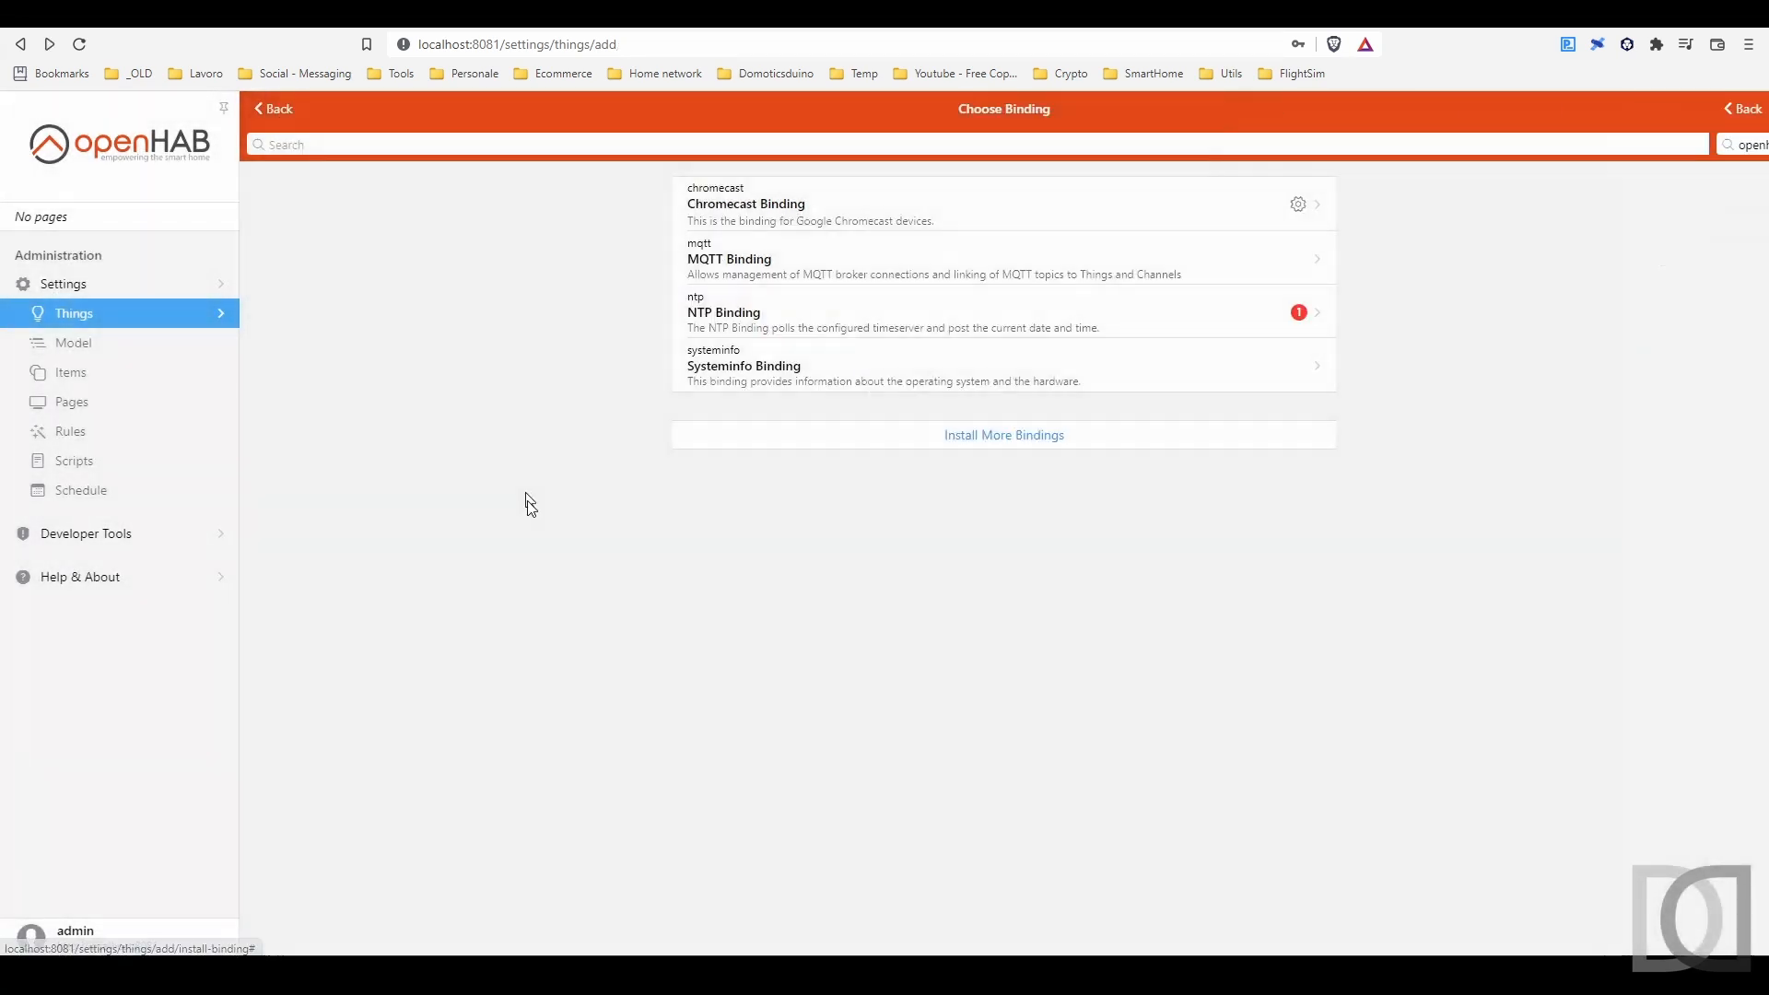
left_click(807, 378)
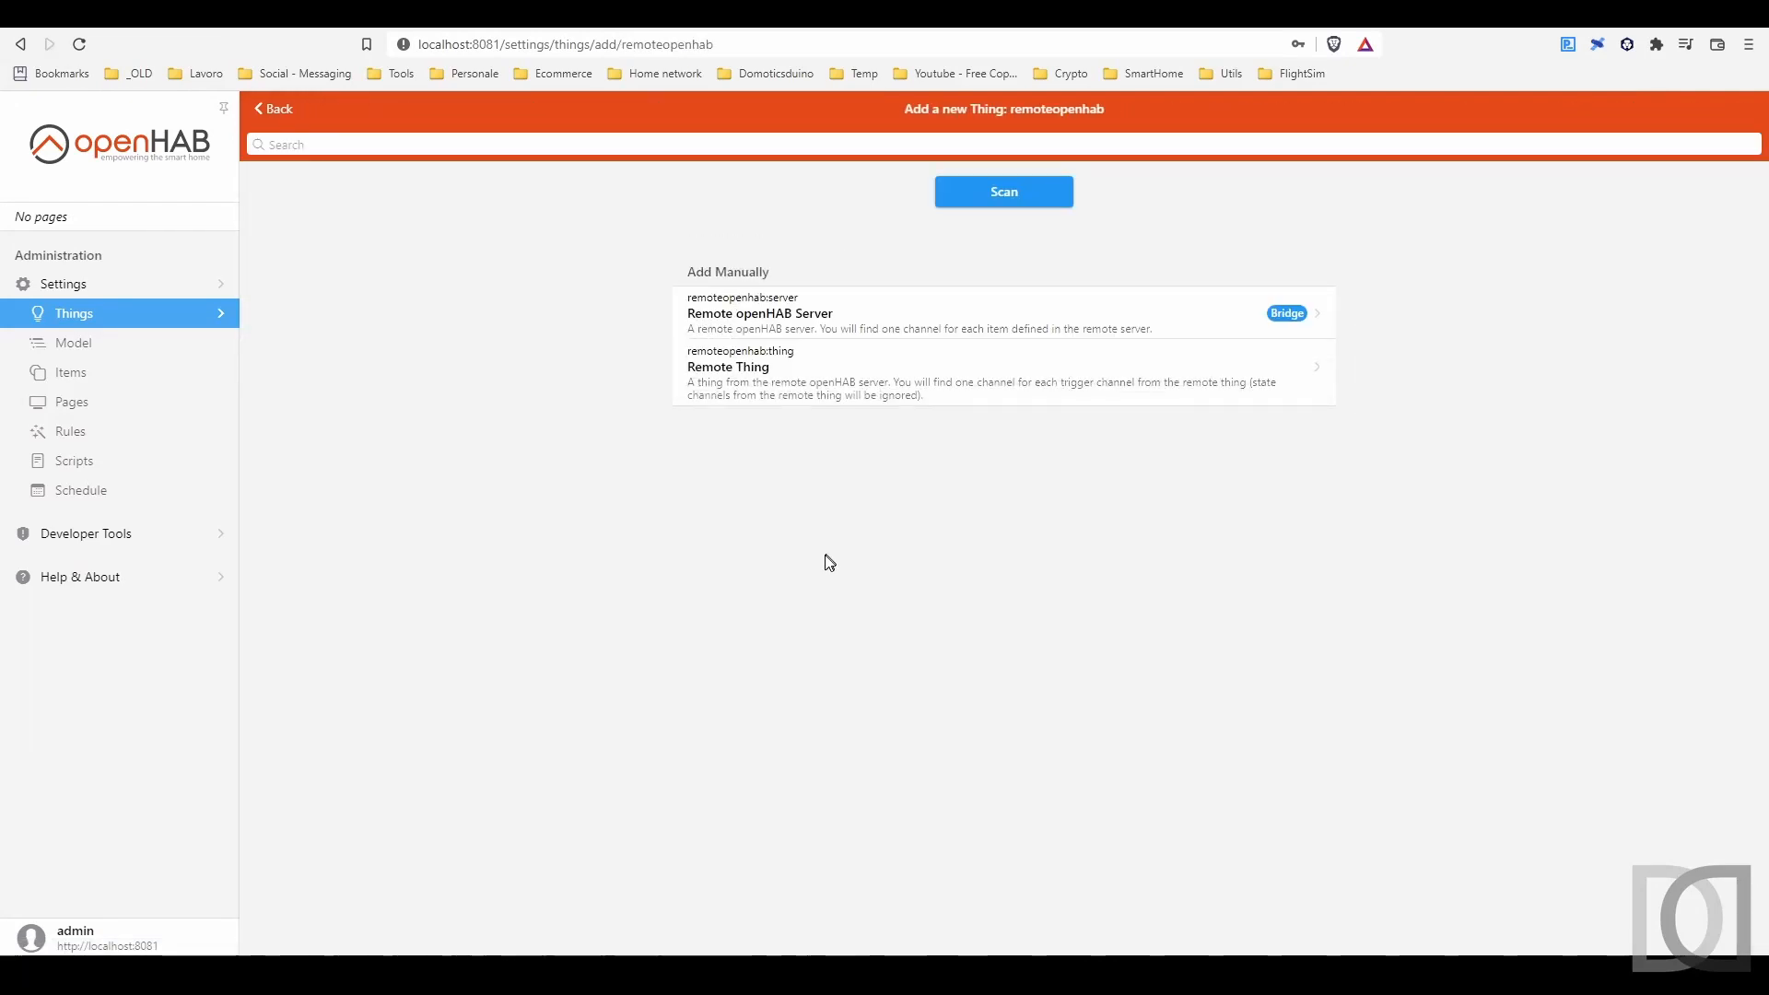
left_click(763, 318)
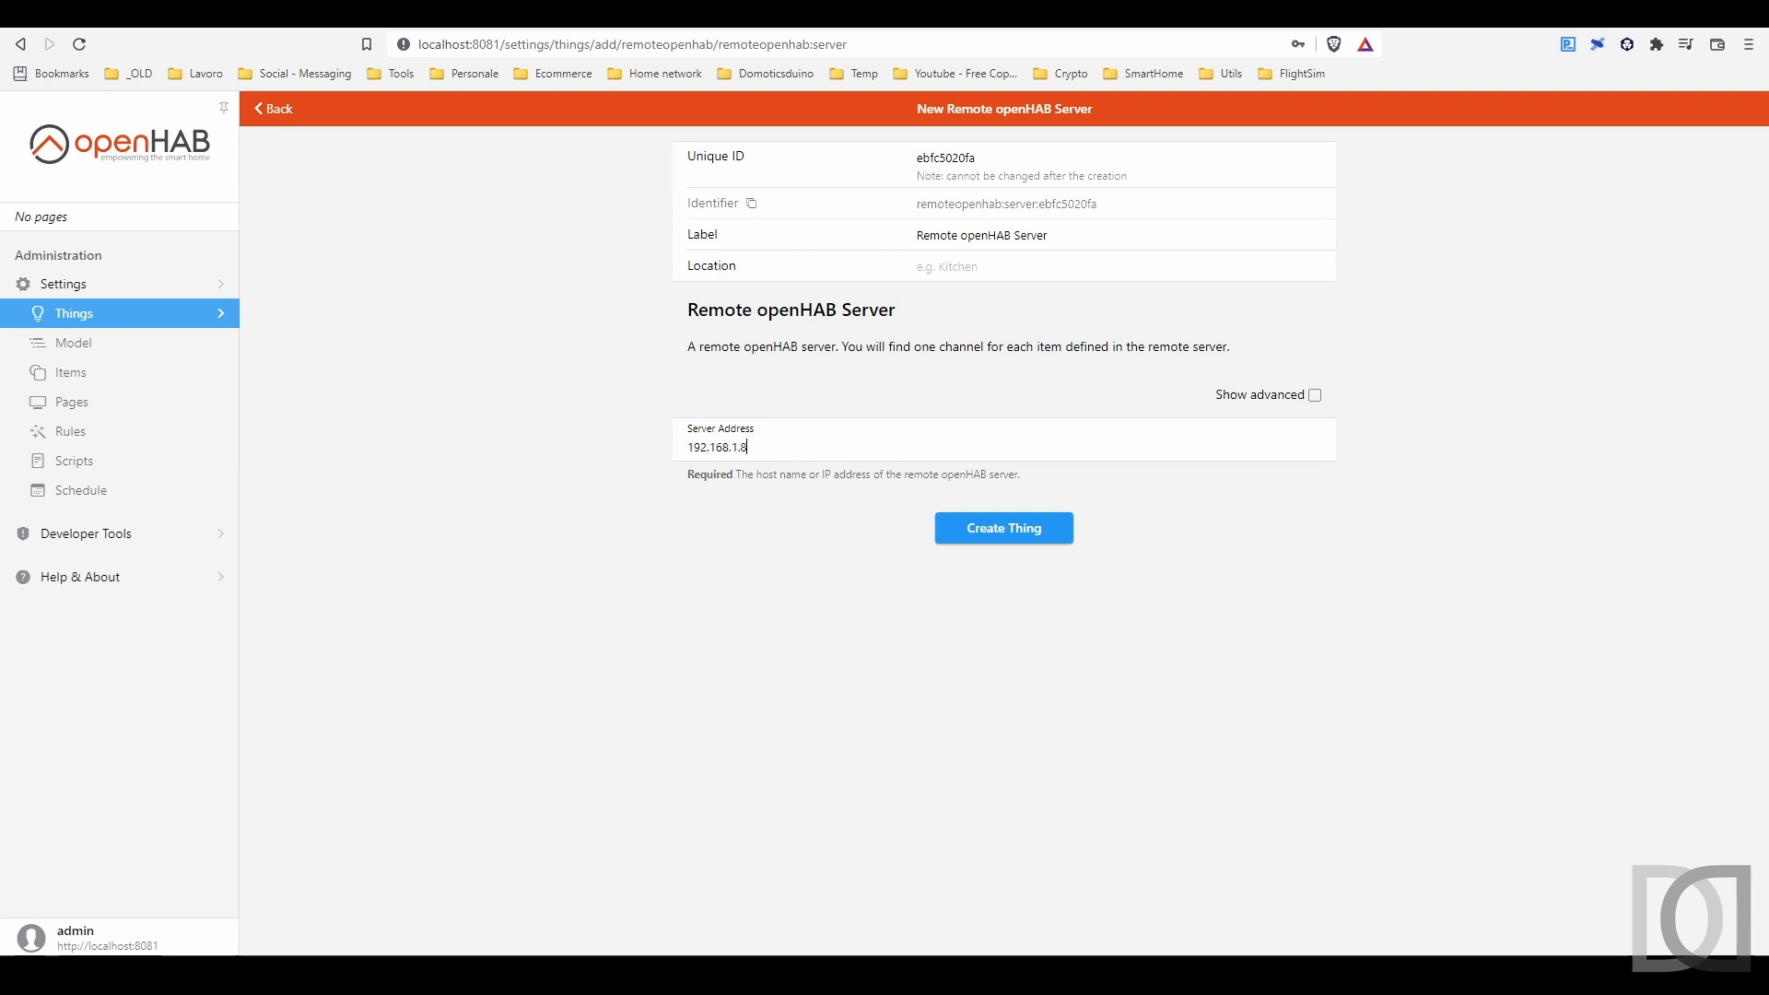
left_click(994, 532)
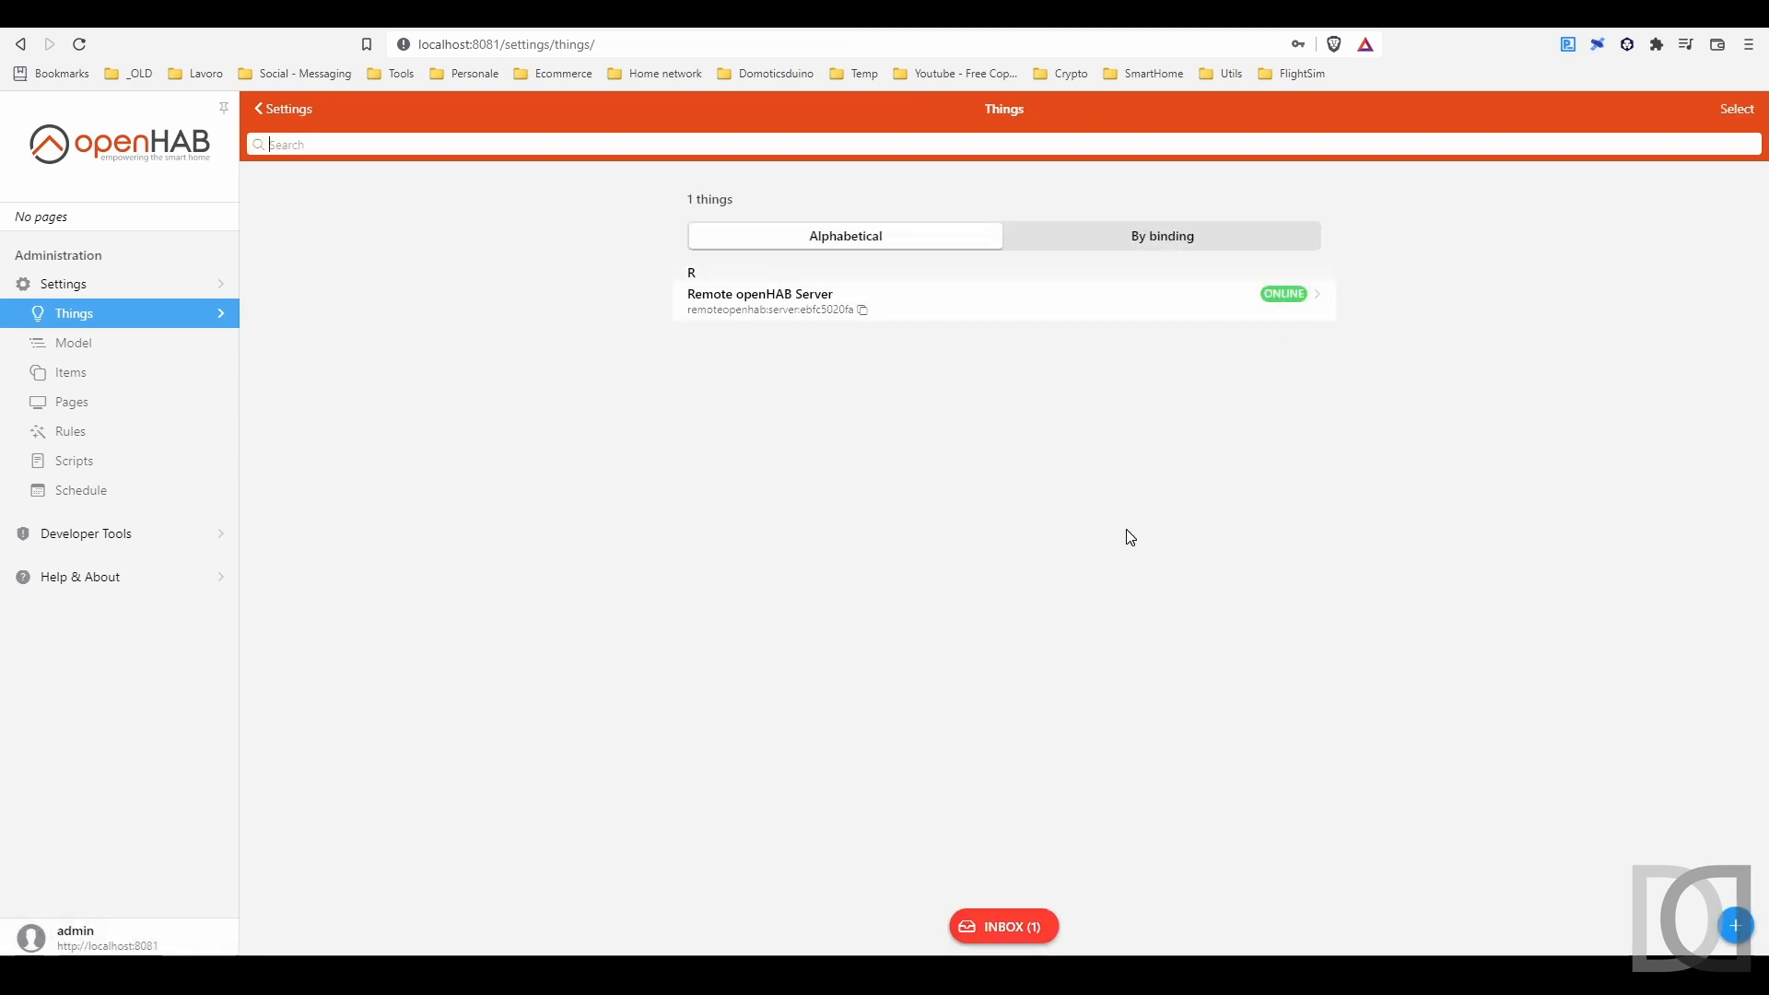
Step: Review the channels of the Remote openHAB Server thing and start adding equipment from it to the model
left_click(756, 318)
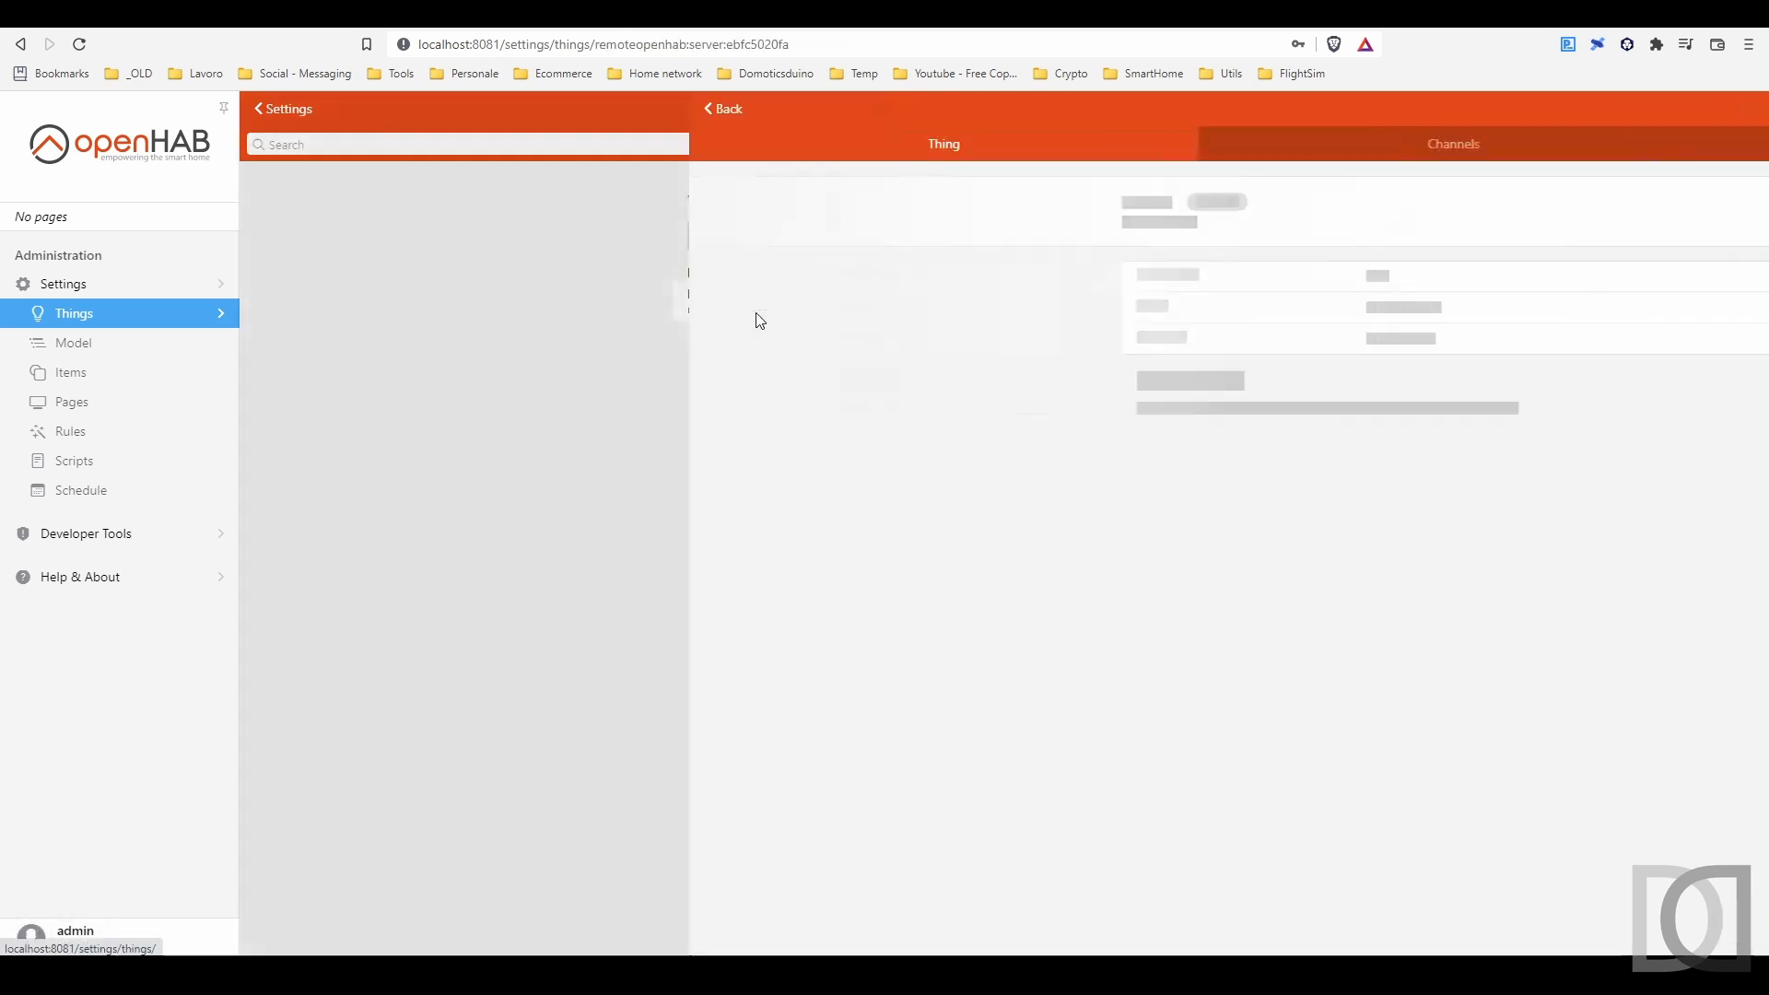
left_click(993, 145)
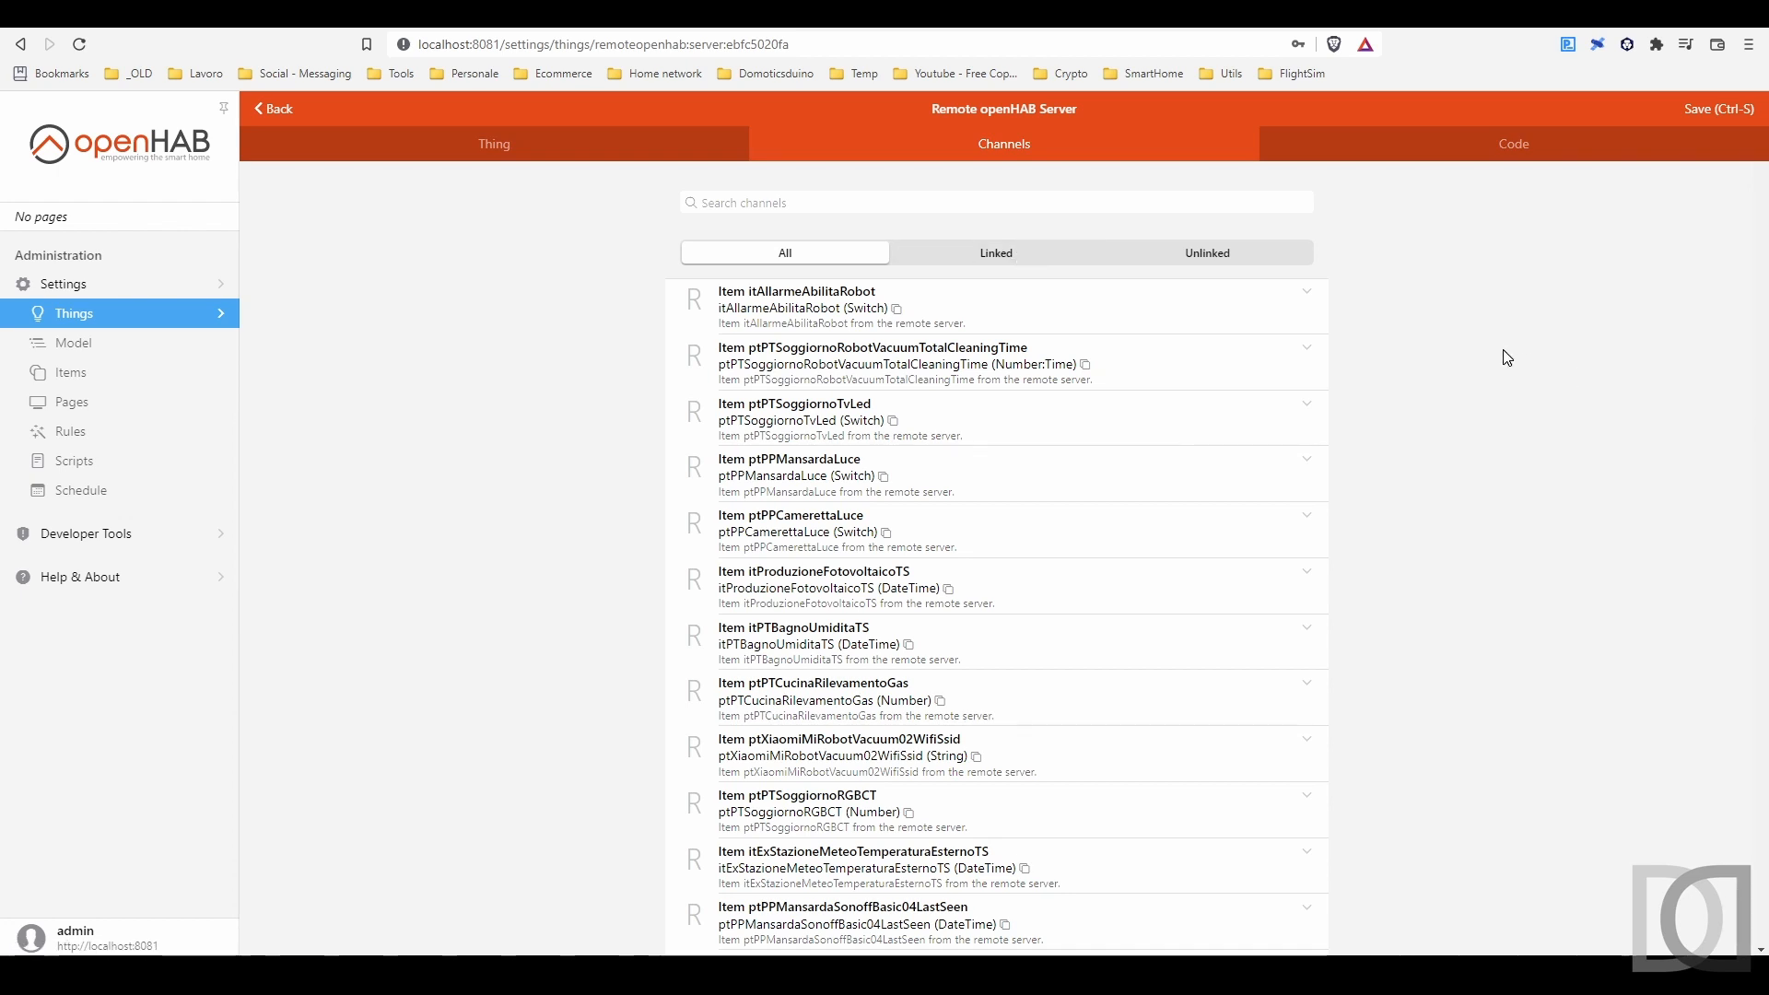
scroll(1508, 357, "down", 15)
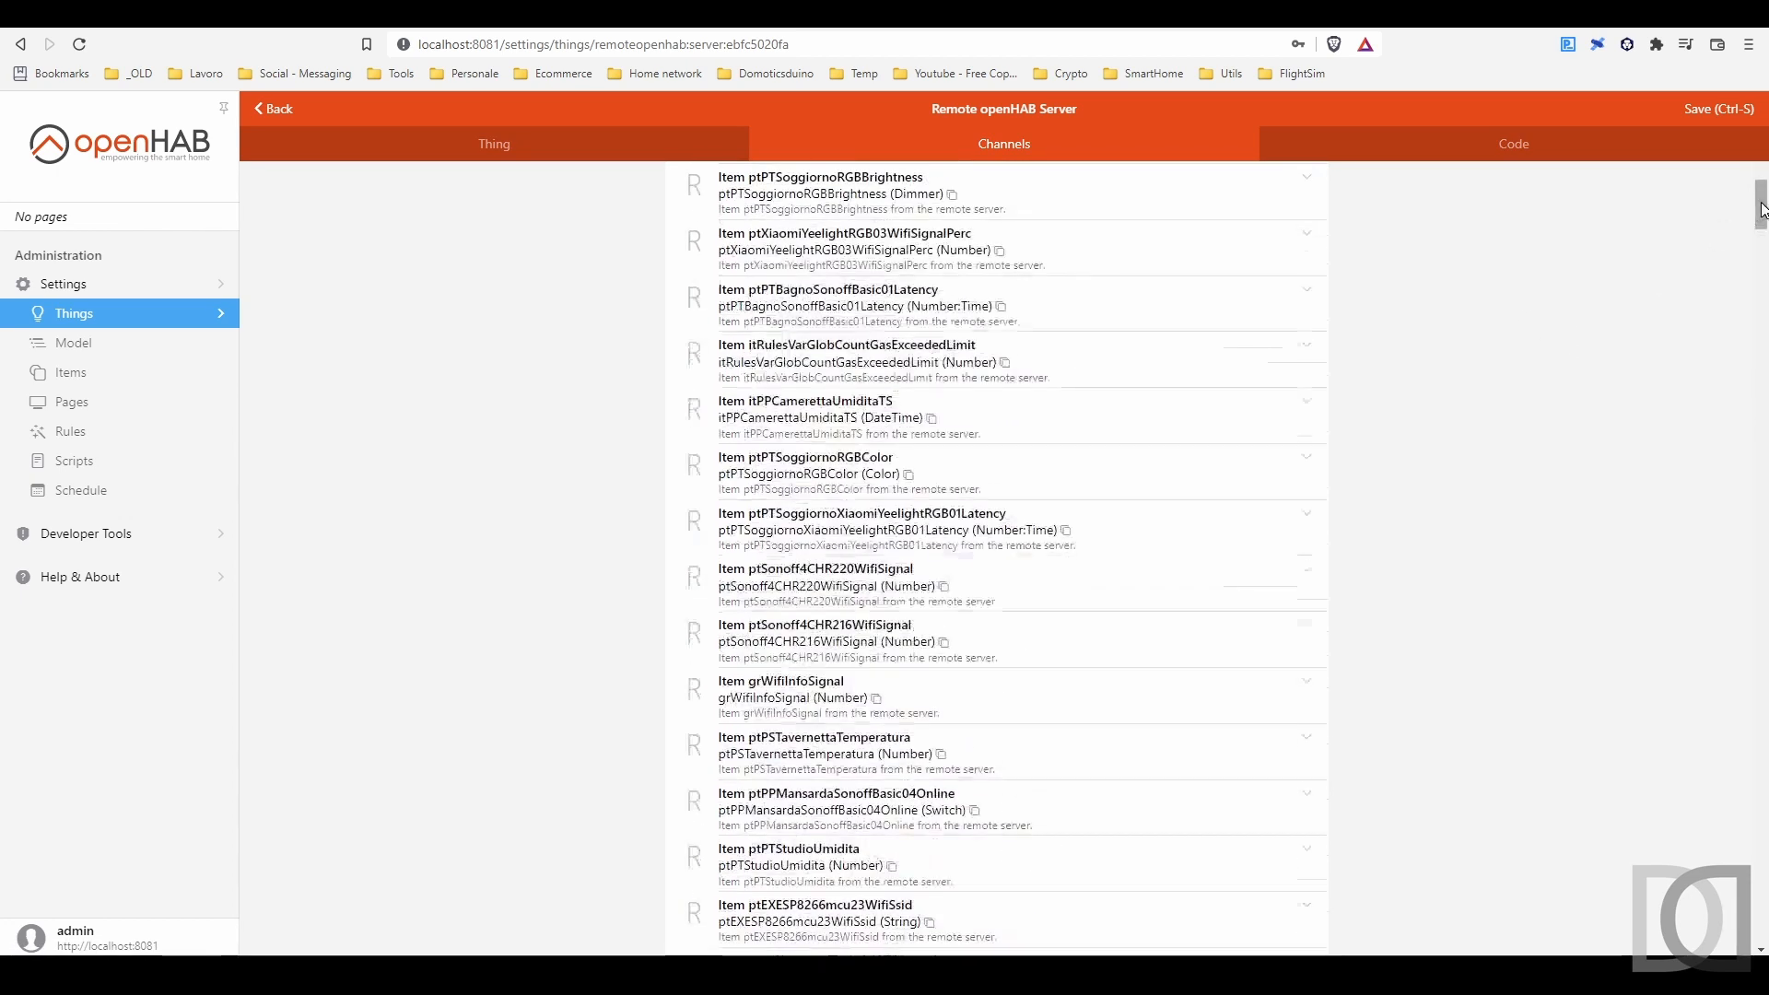
scroll(1744, 311, "down", 5)
scroll(1745, 310, "down", 10)
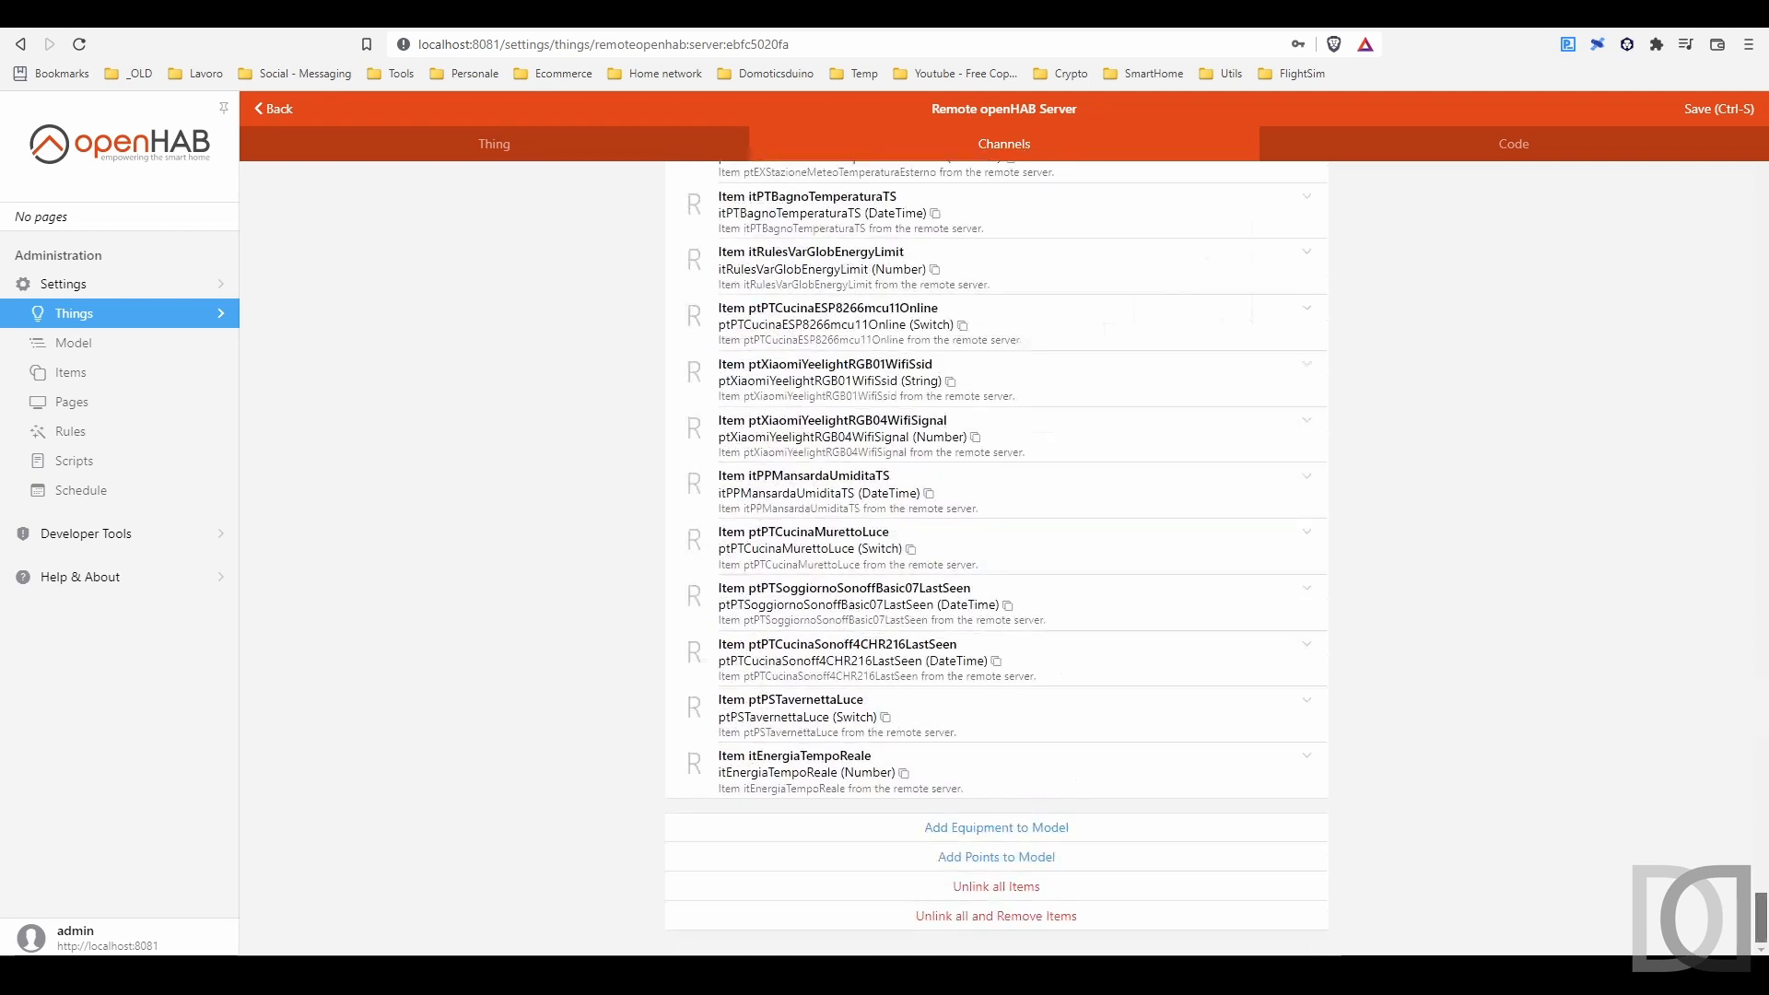
left_click(1044, 836)
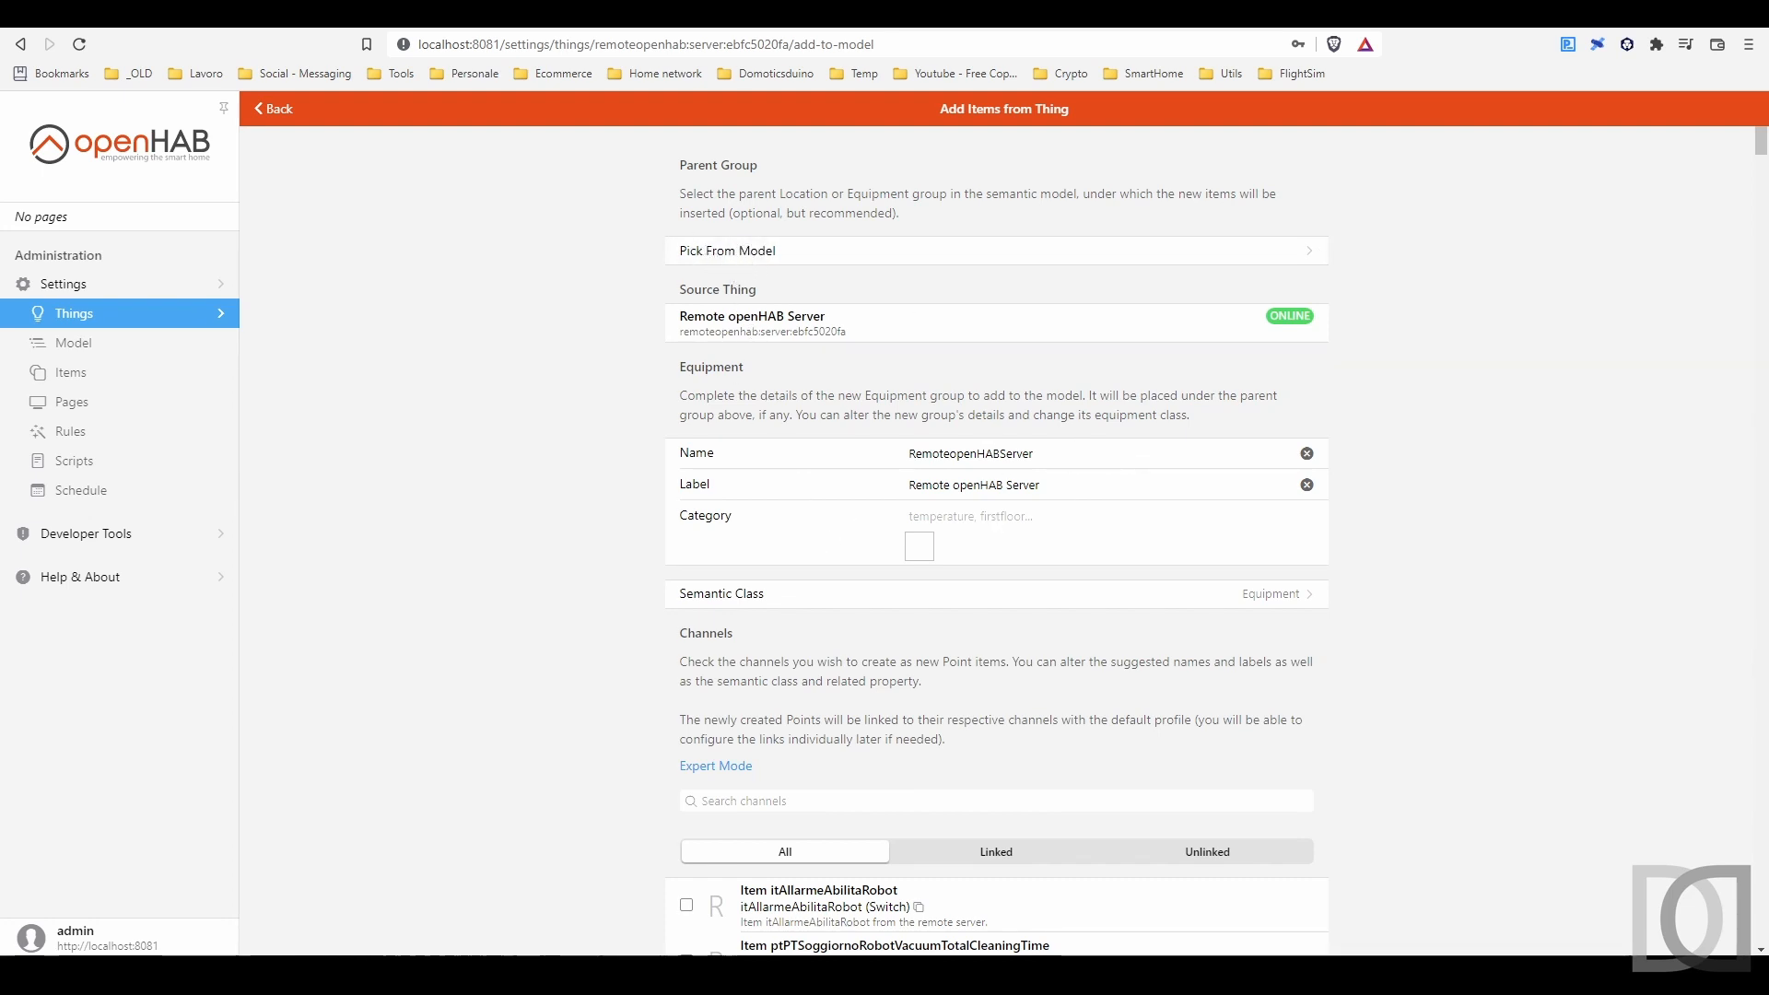
Step: Set the new equipment's category to smiley and both its label and name to Robot
type("smiley")
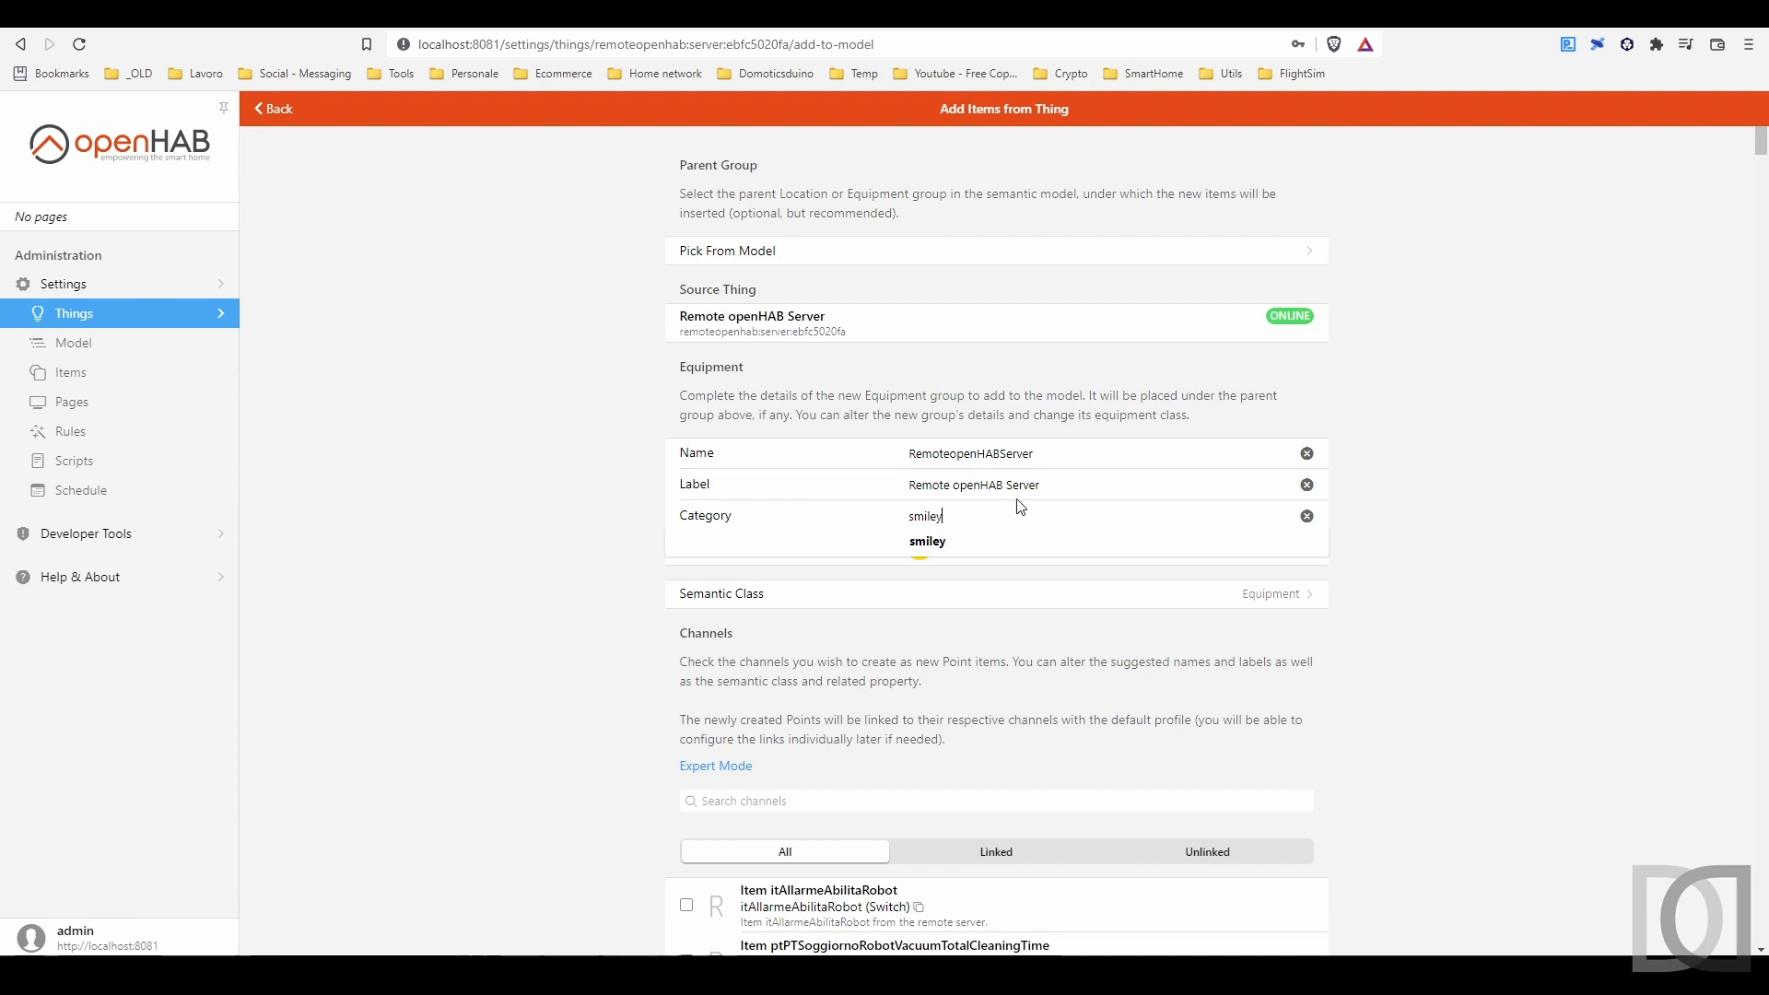
left_click(950, 550)
triple_click(1003, 479)
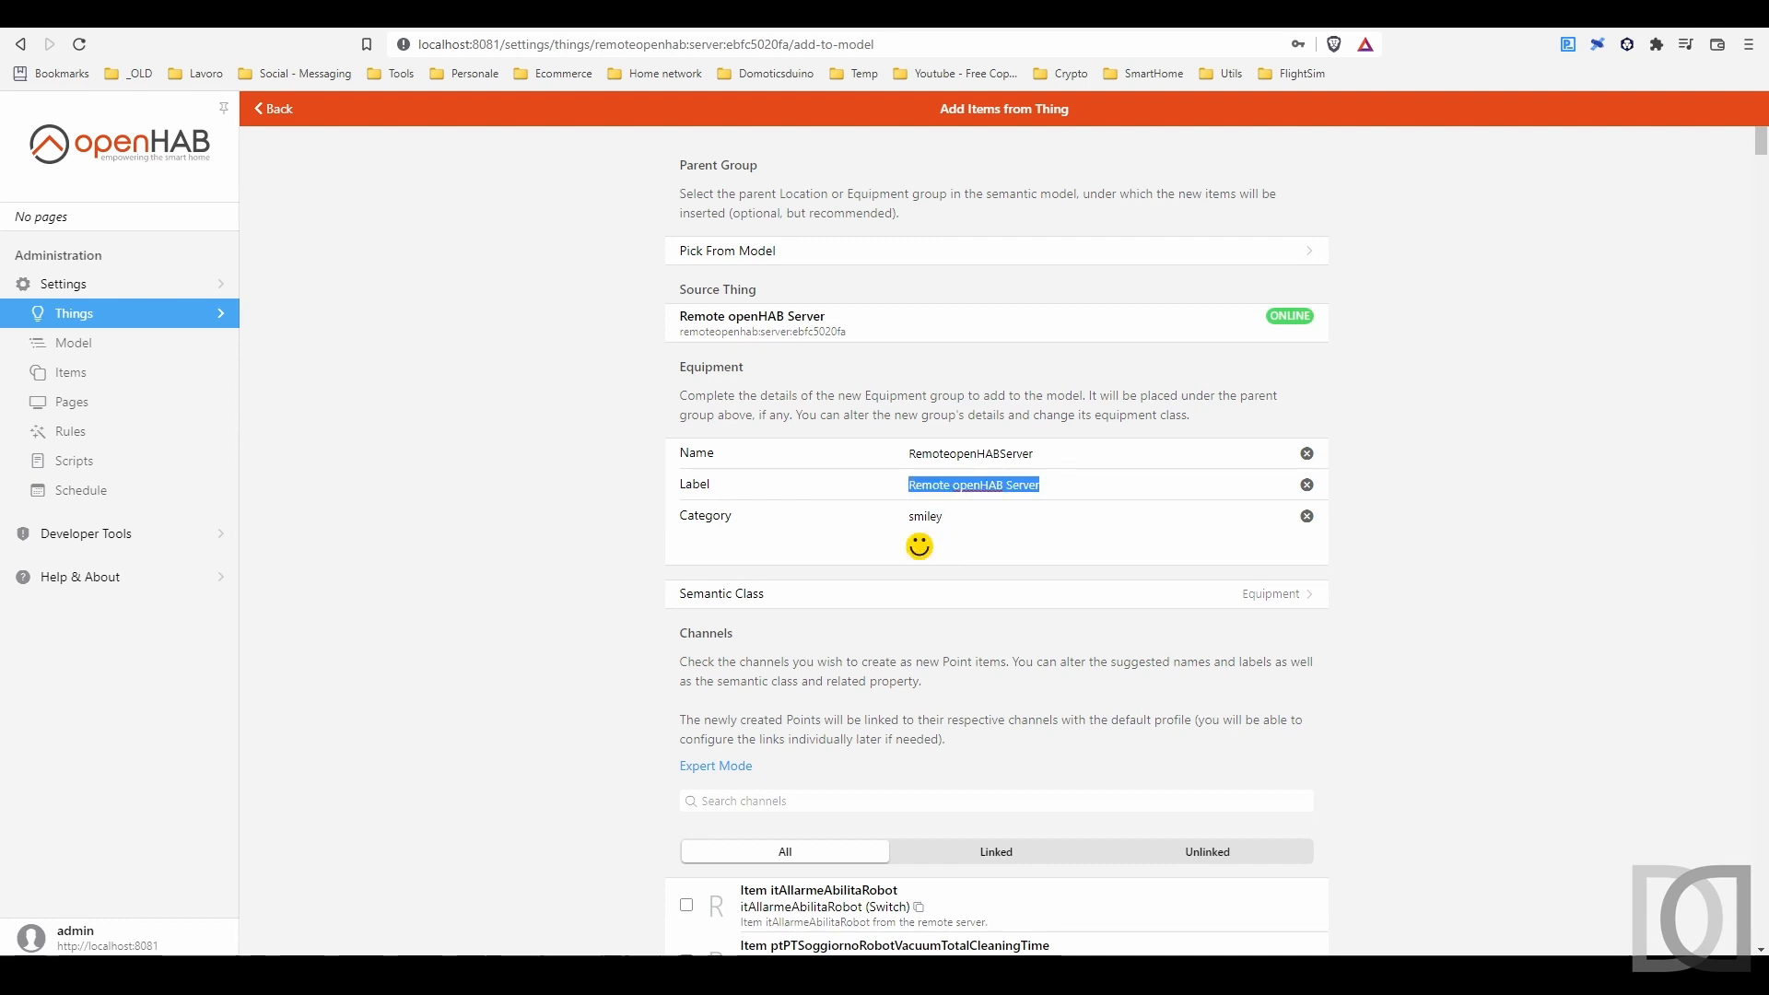
type("Robot")
key("ctrl+a")
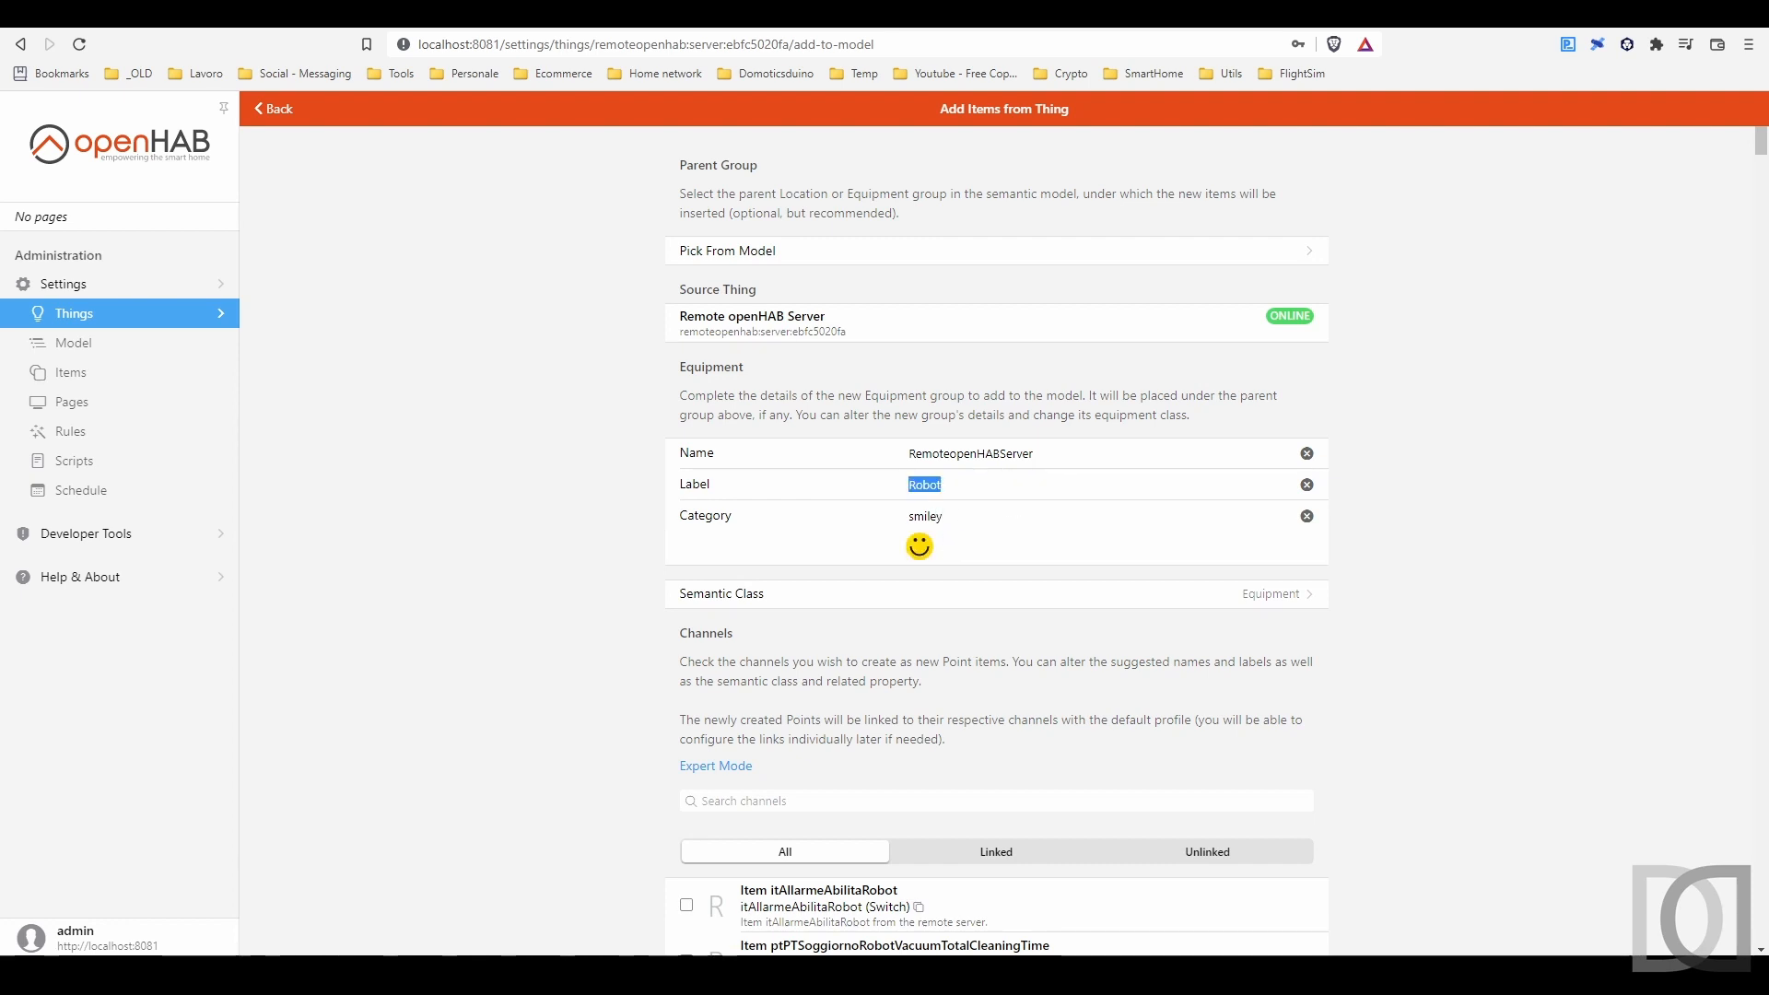
key("ctrl+c")
left_click(1074, 457)
key("ctrl+a")
key("ctrl+v")
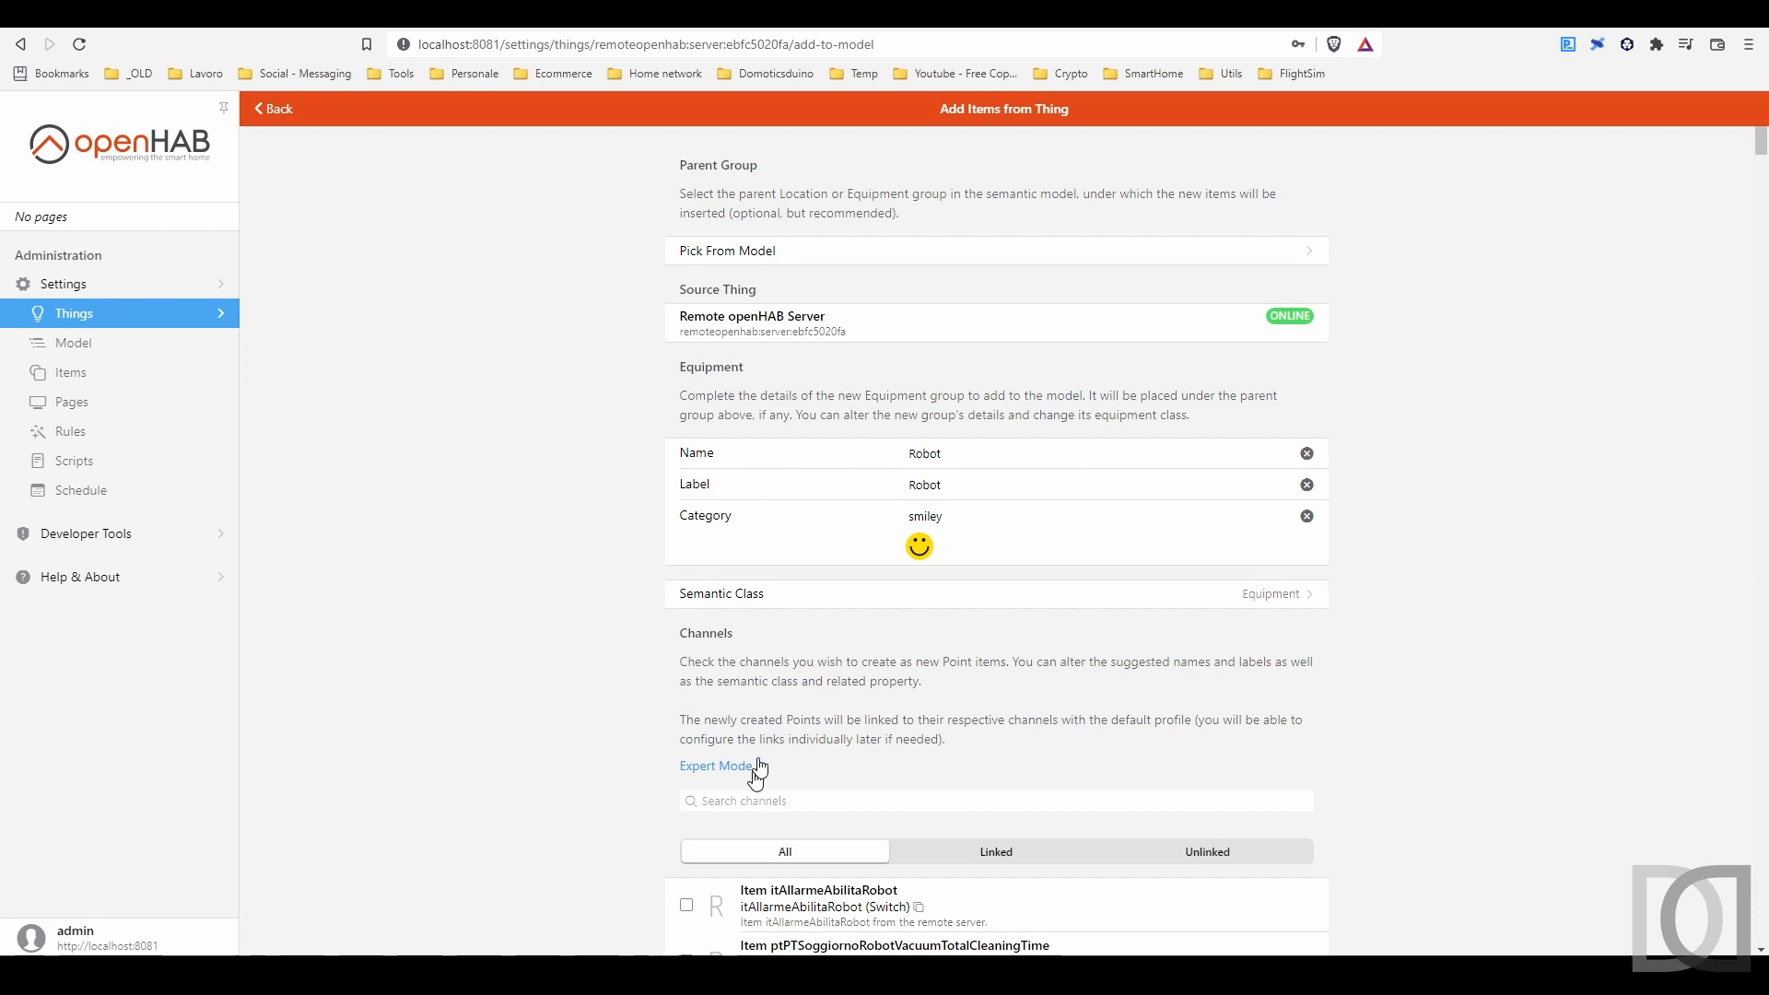
Step: Set the equipment's semantic class to CleaningRobot
left_click(738, 611)
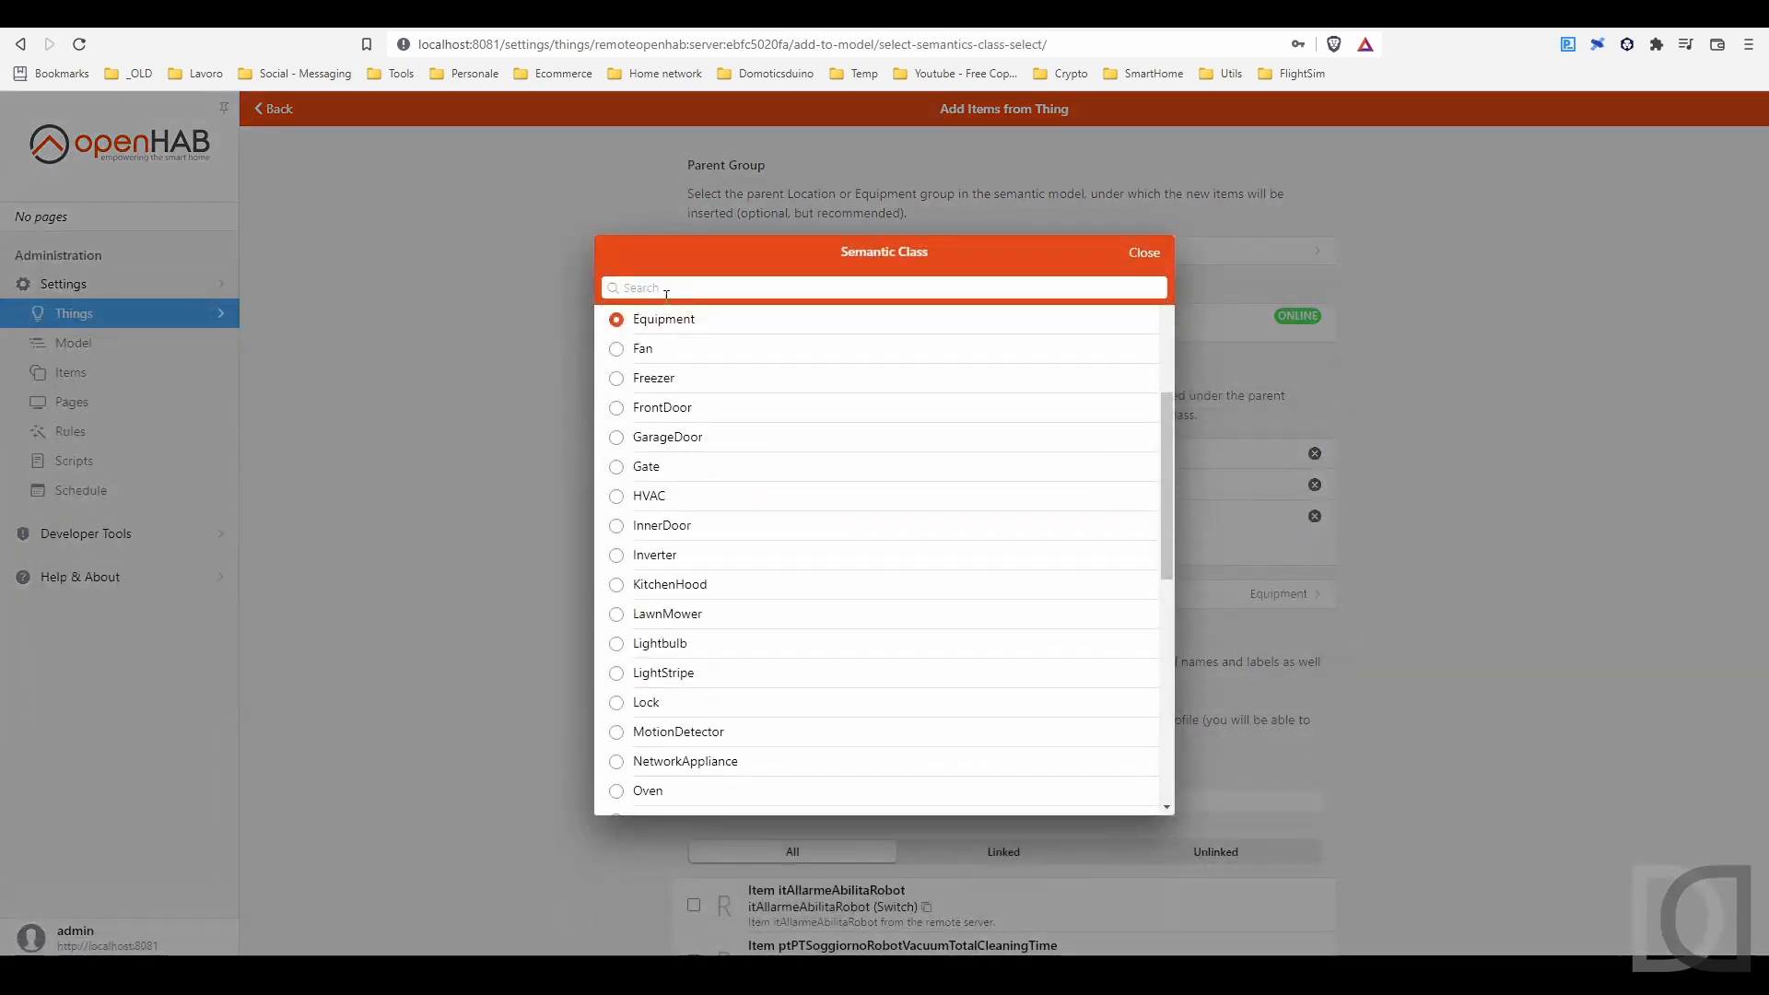
type("clea")
left_click(703, 348)
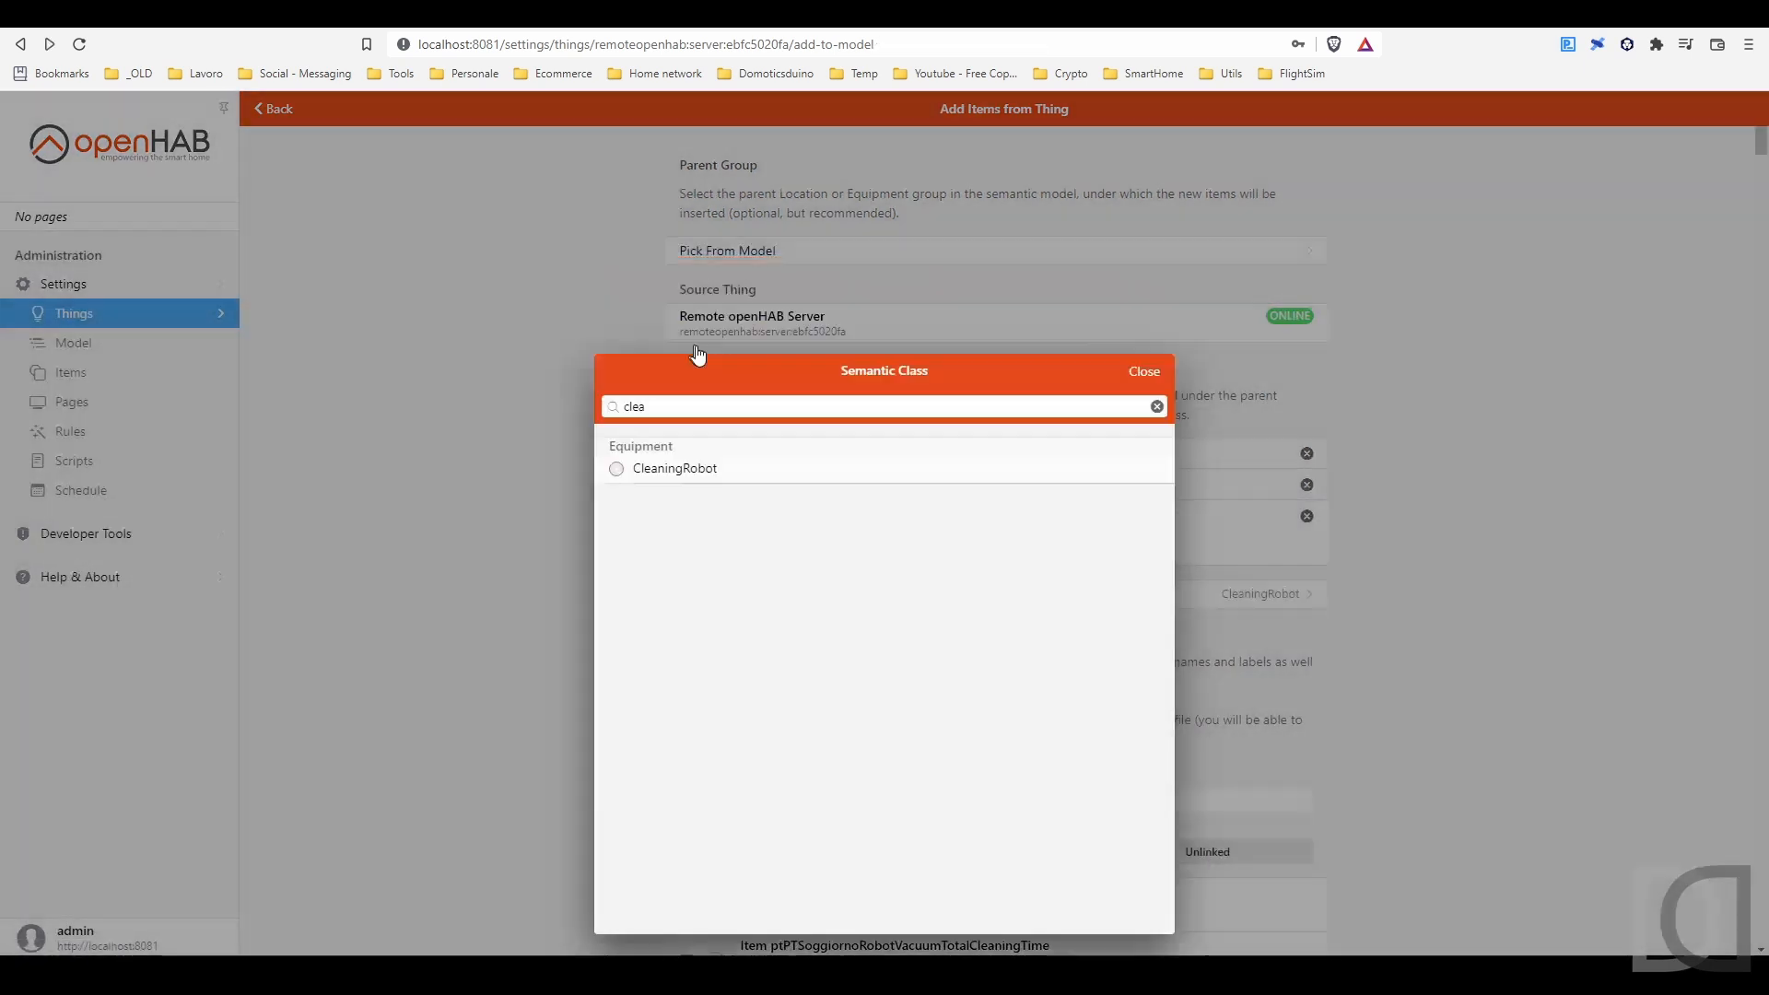
Step: Search the channels for "senso" and select the ptPTSoggiornoRobotVacuumSensorDirt channel for the Robot equipment
scroll(991, 538, "down", 2)
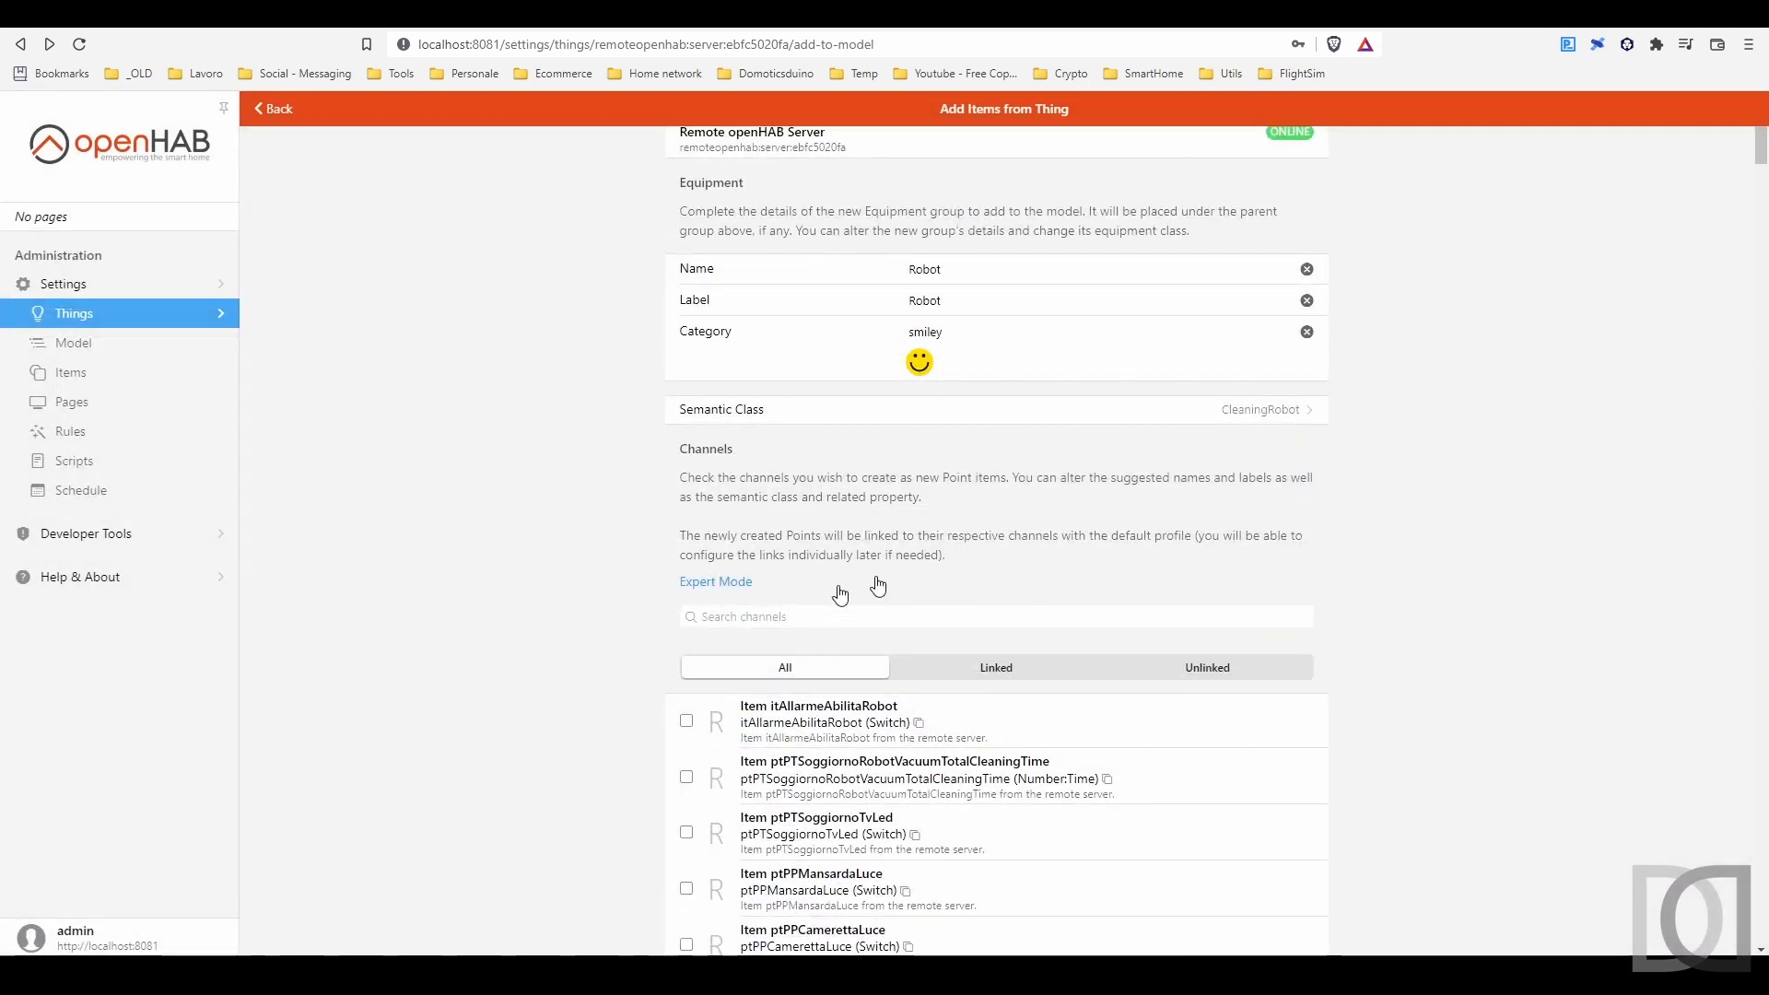
scroll(913, 622, "down", 4)
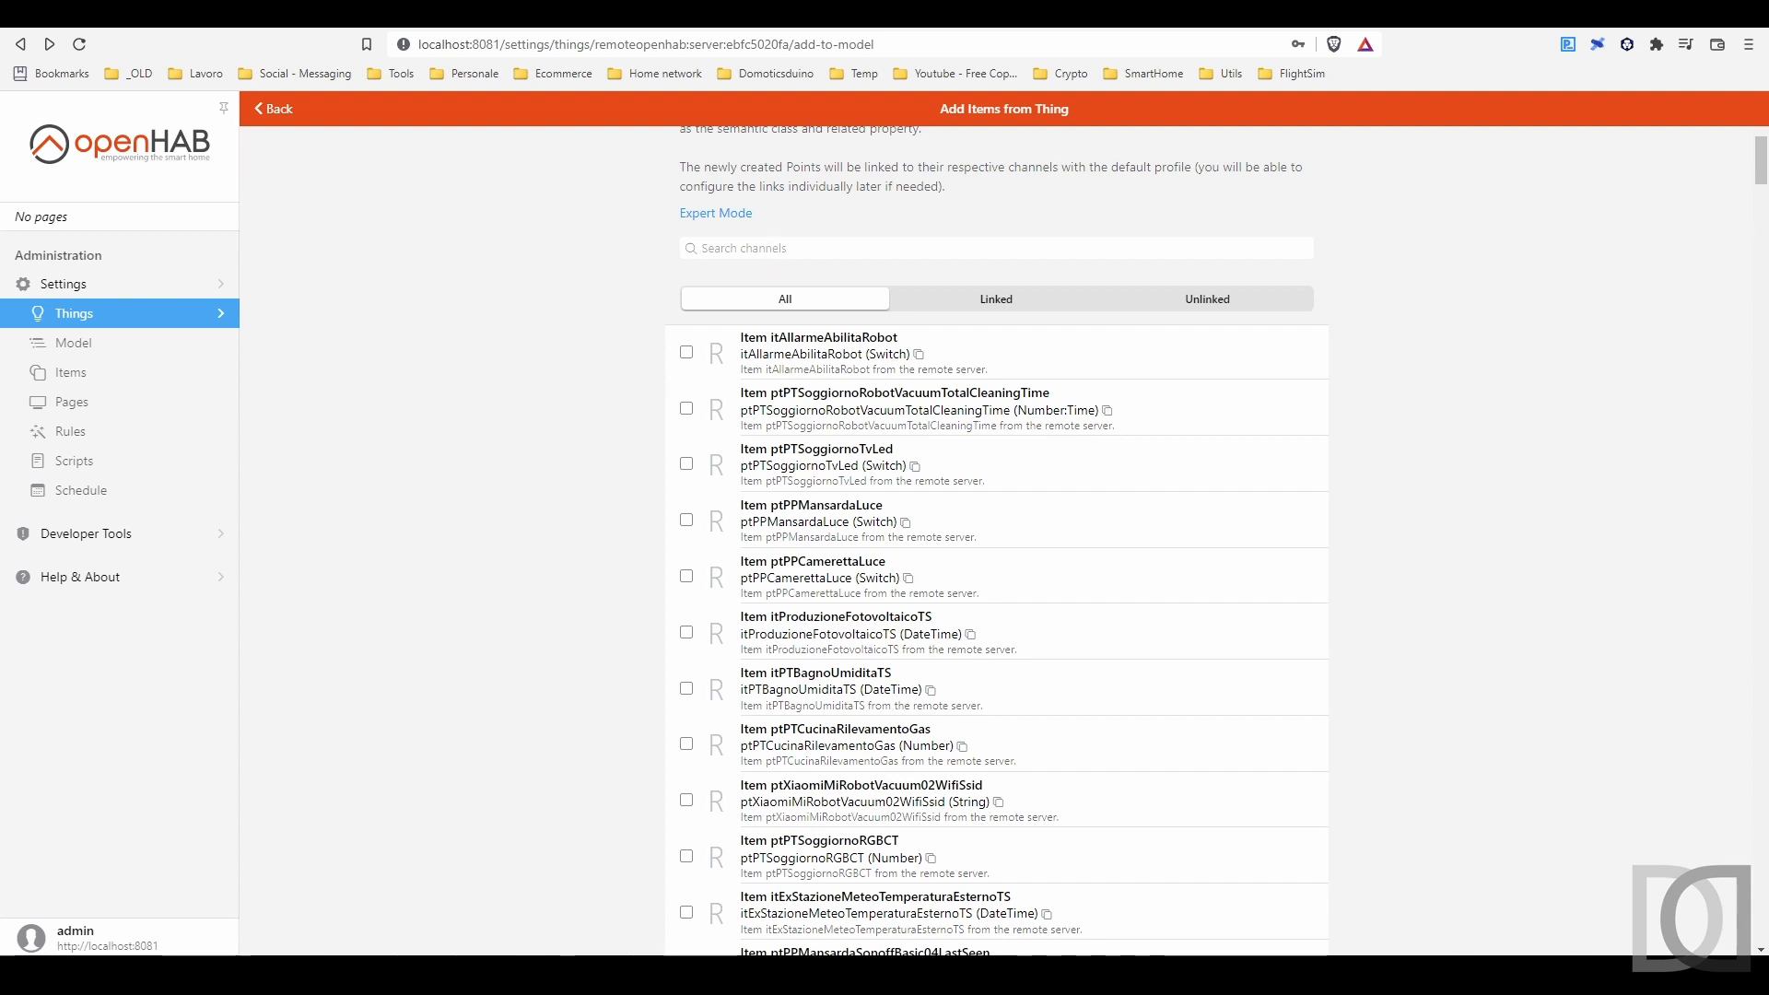
type("snesc")
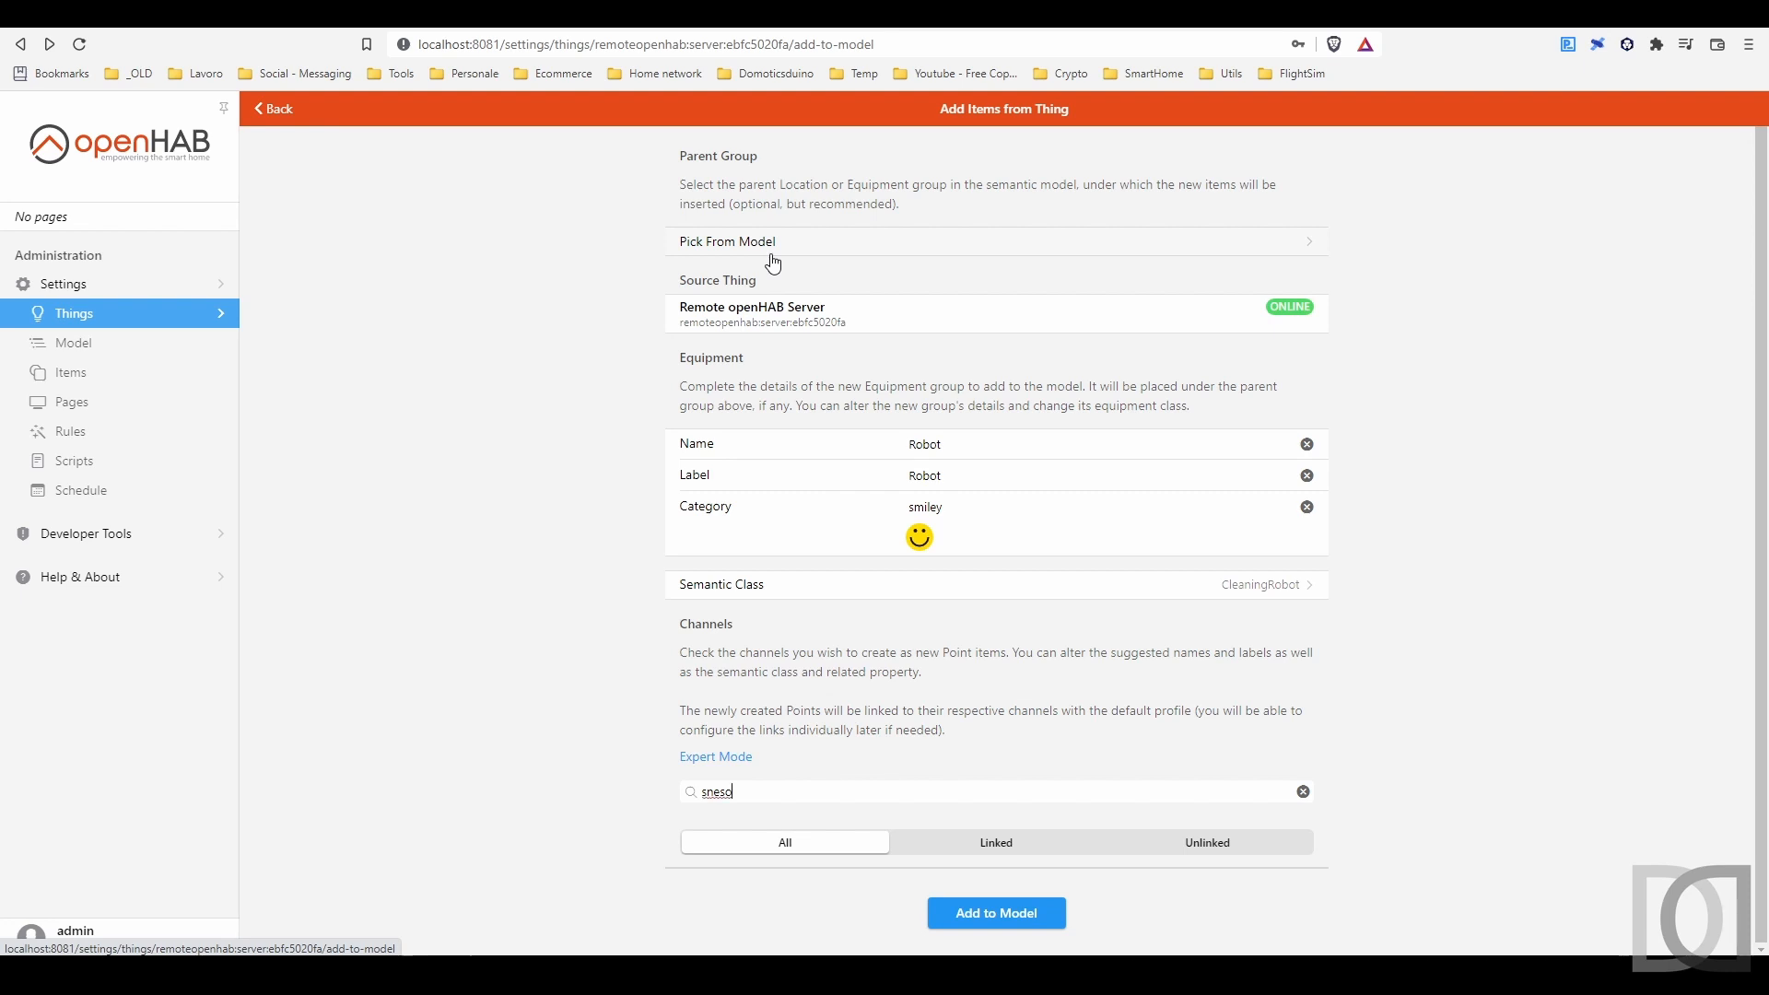
key("BackSpace")
key("BackSpace")
key("BackSpace")
key("BackSpace")
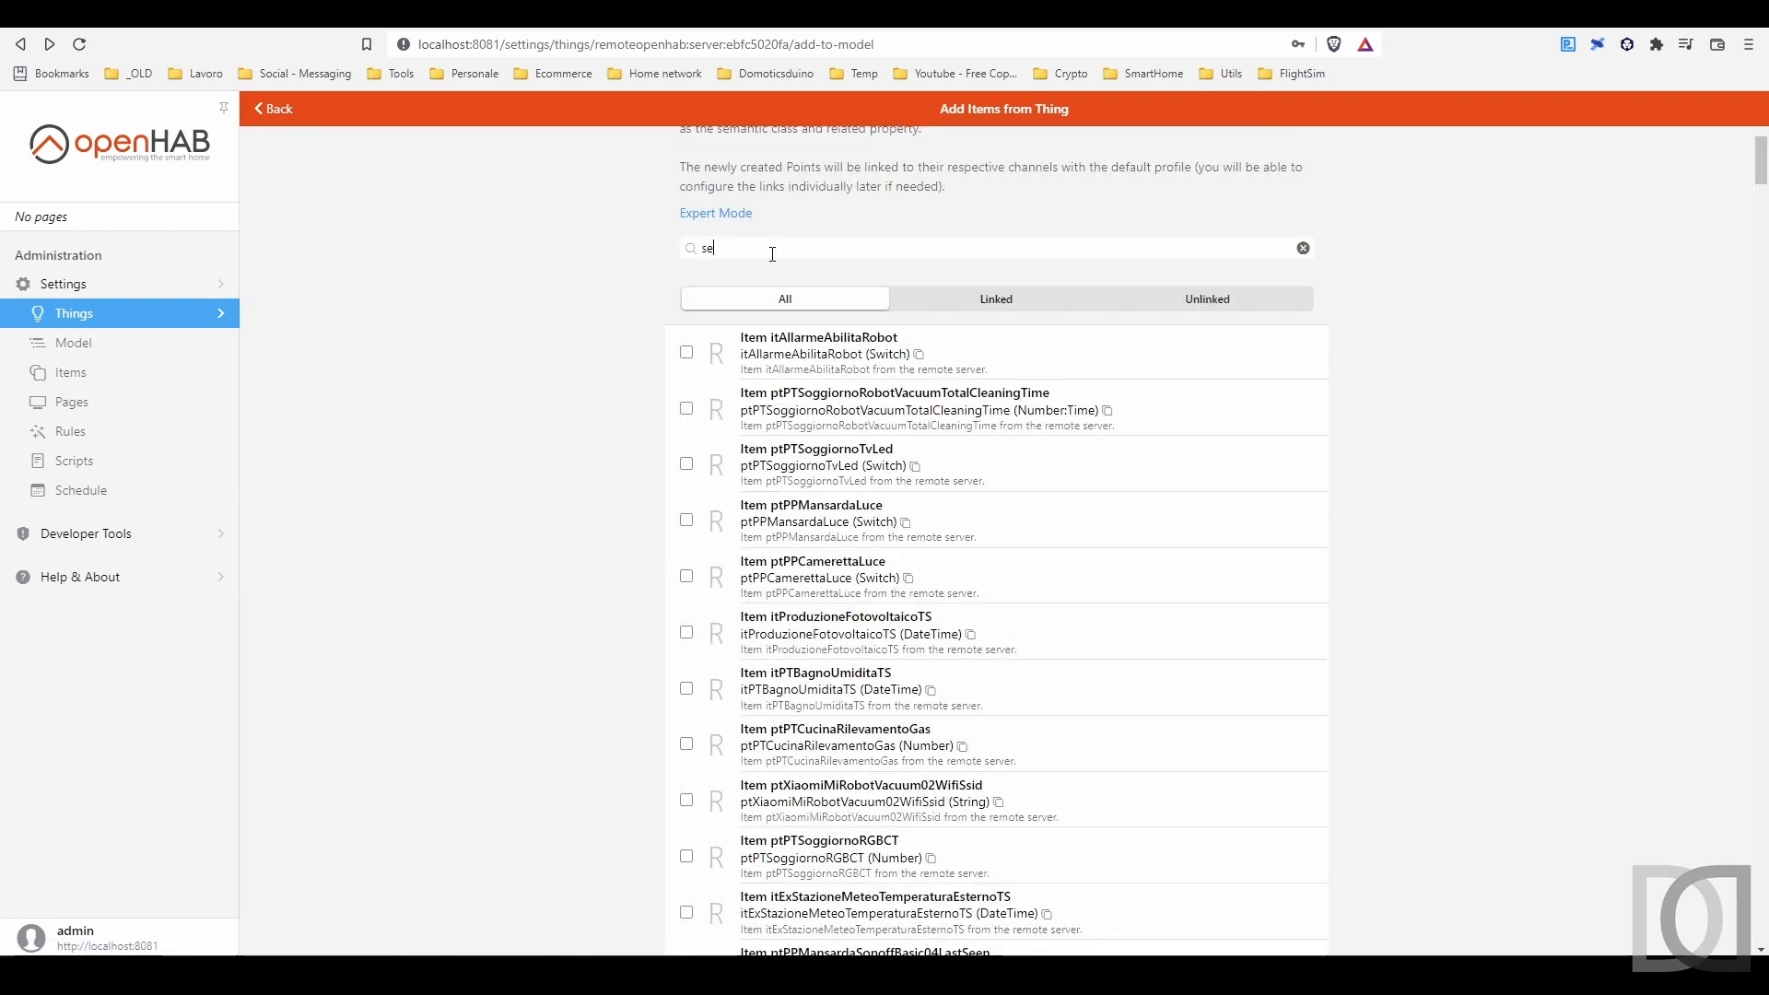
type("enso")
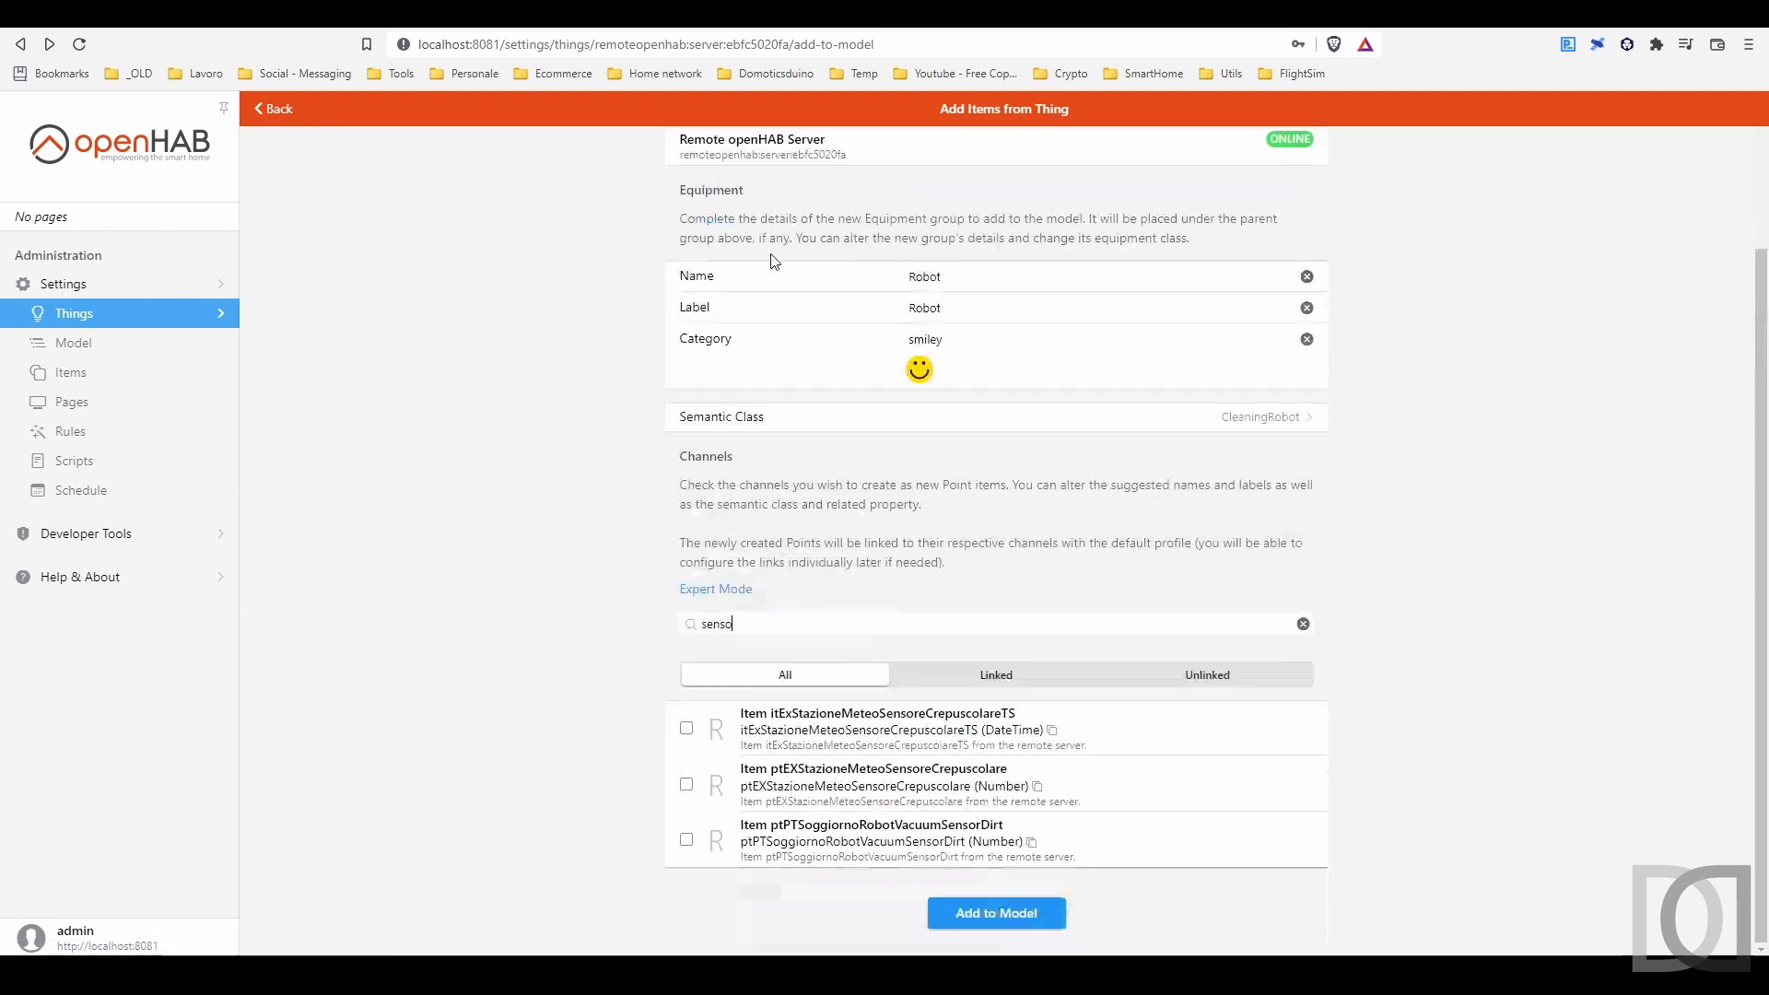
left_click(686, 841)
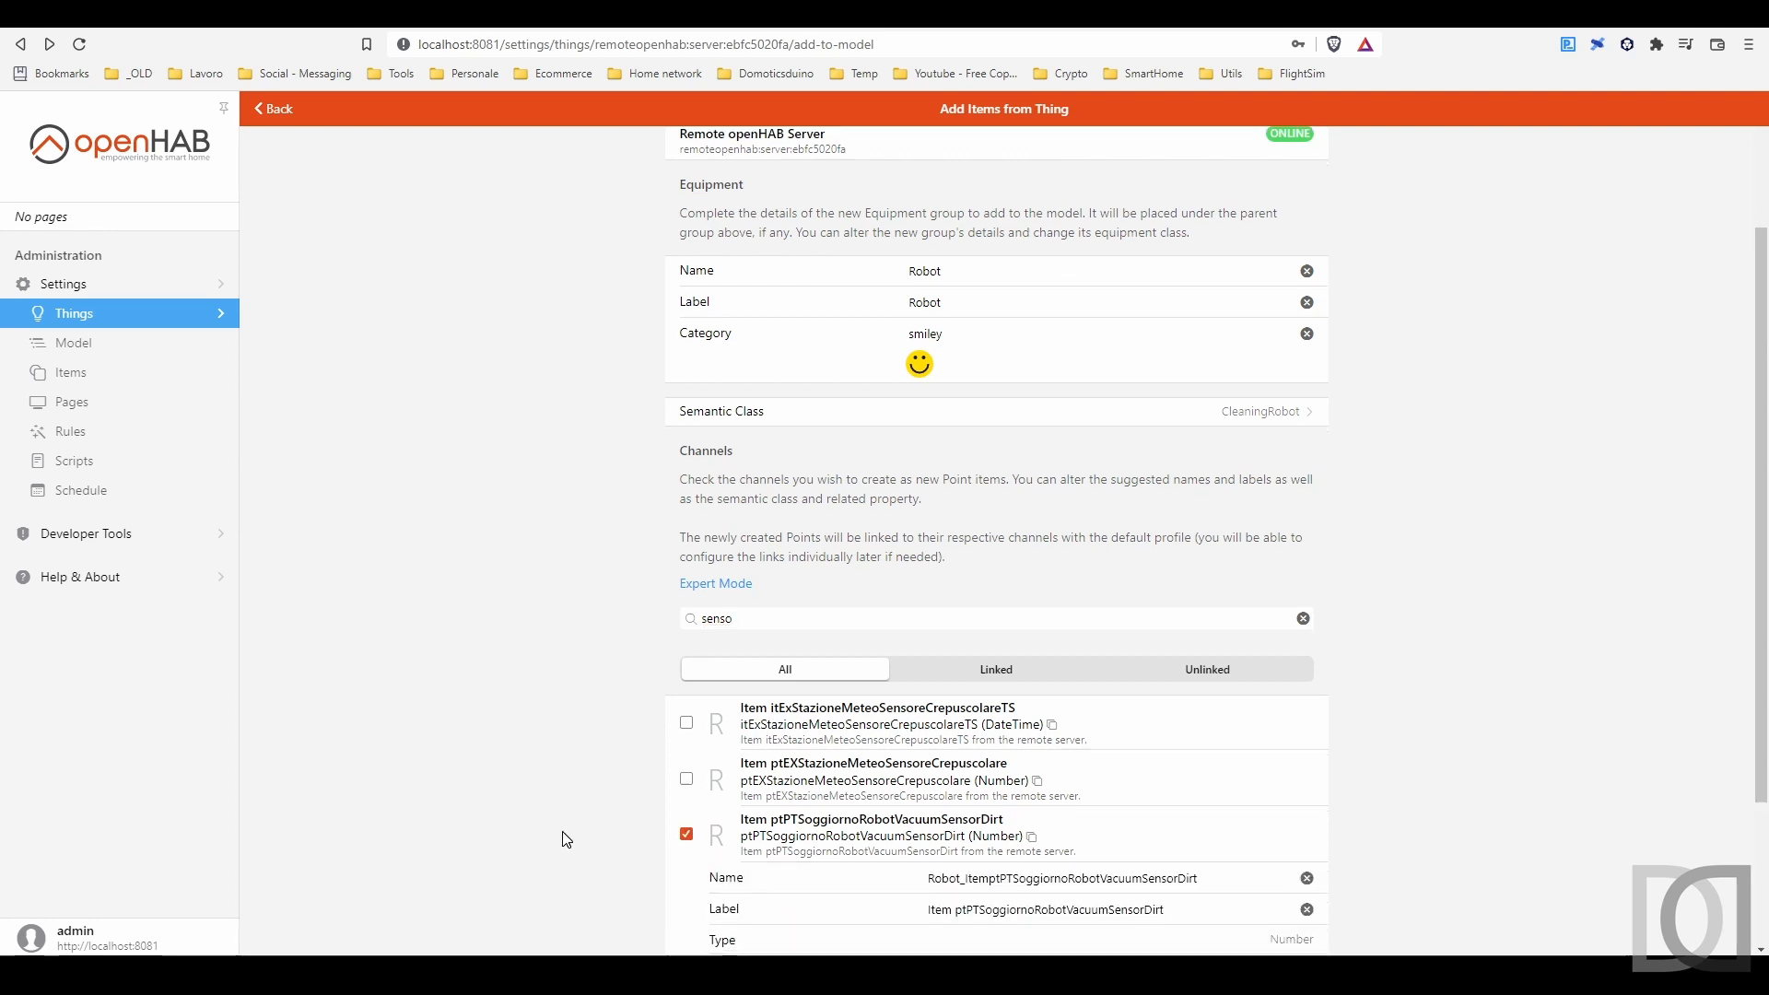
scroll(553, 837, "down", 2)
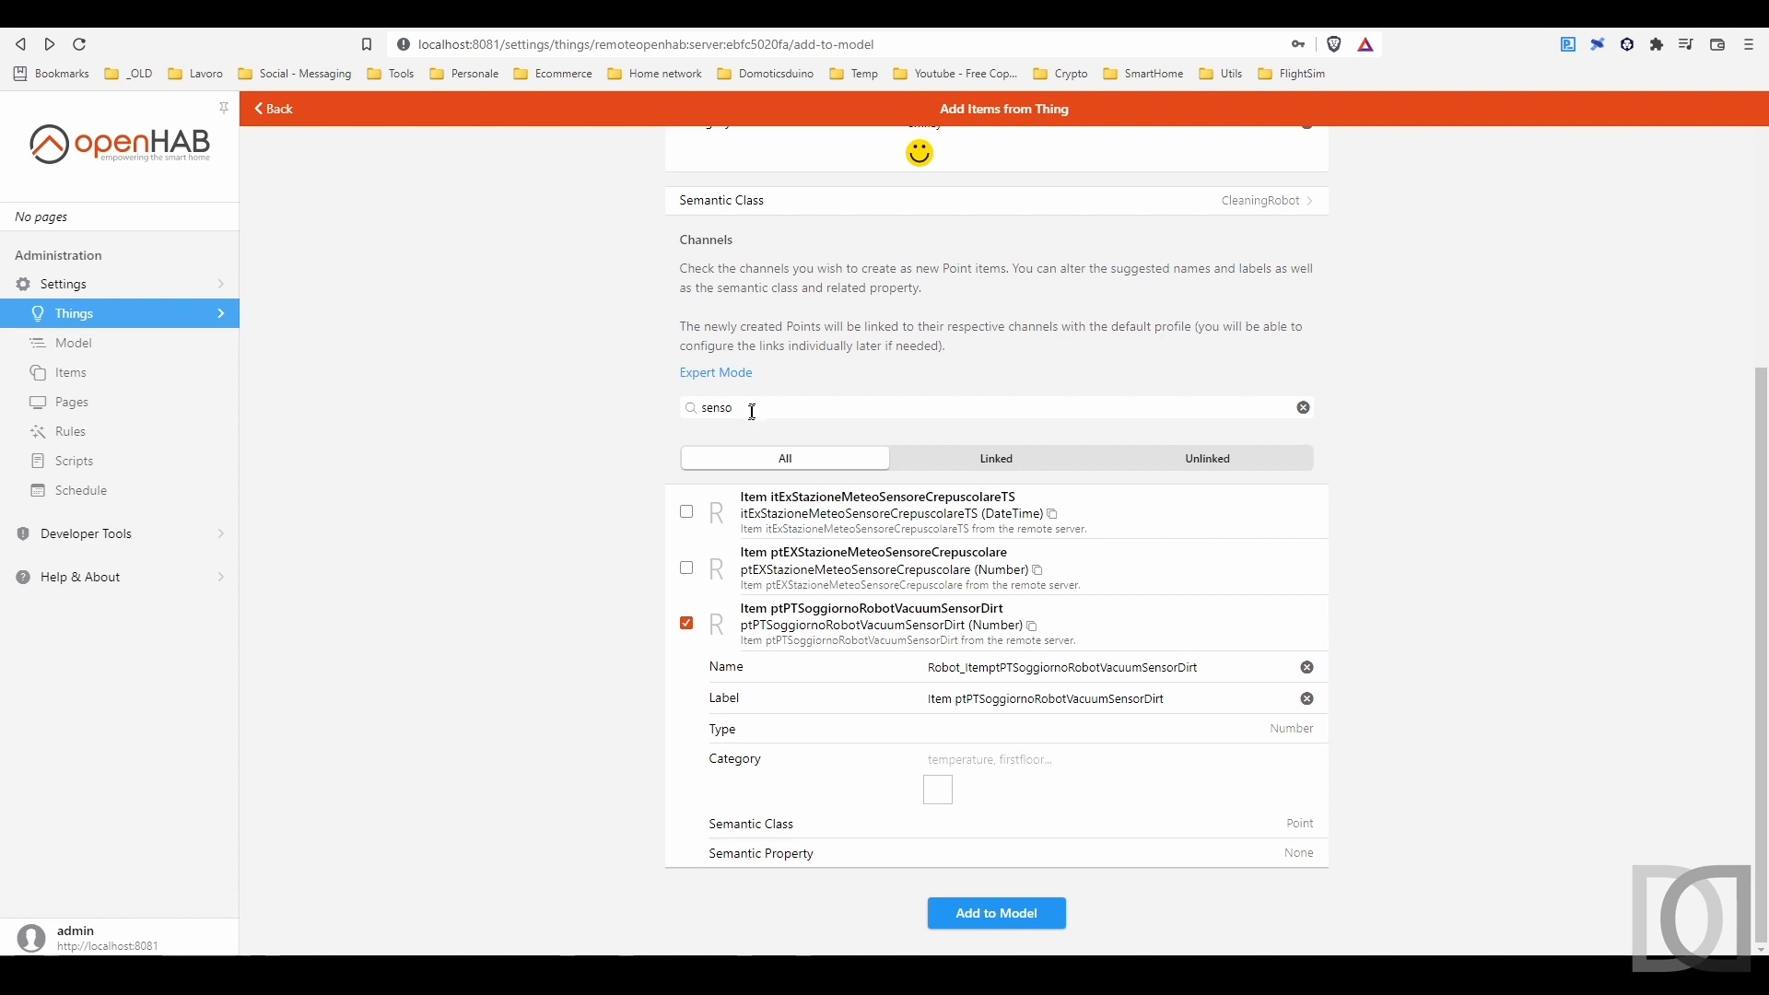
Step: Search the channels for "brush", select the robot vacuum's MainBrush and SideBrush channels, and add the equipment to the model
left_click_drag(739, 409, 615, 413)
type("brush")
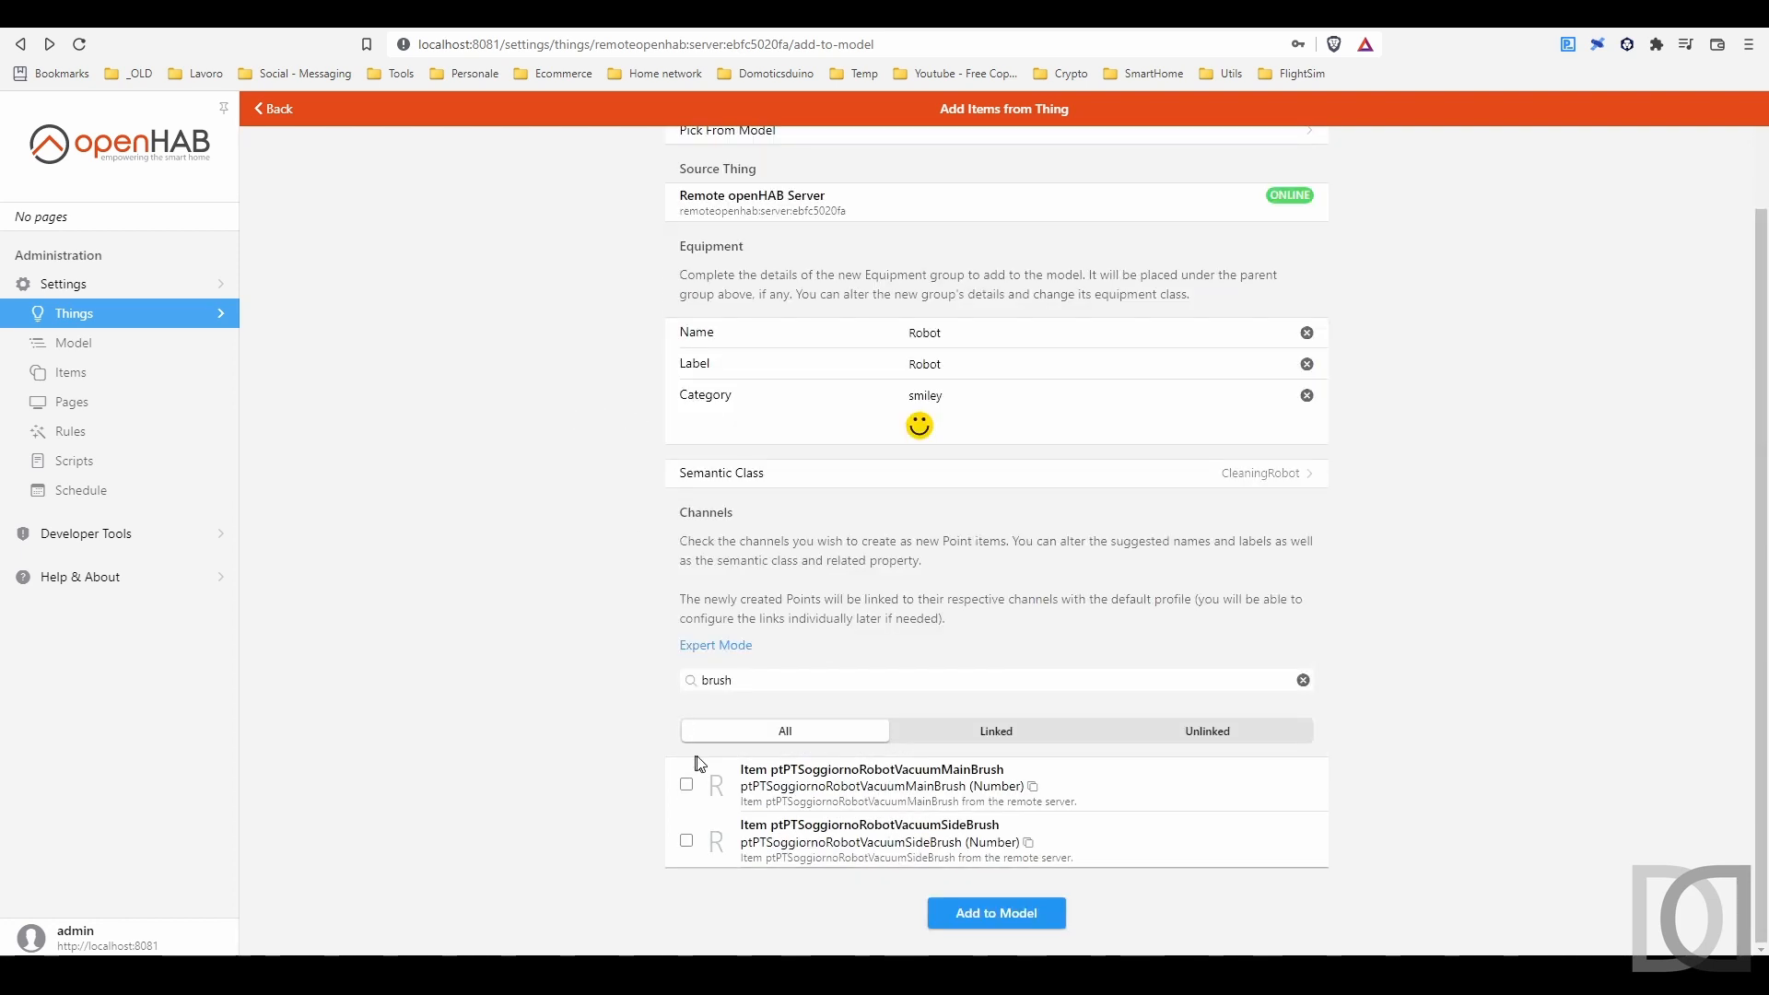
left_click(686, 785)
scroll(685, 832, "down", 2)
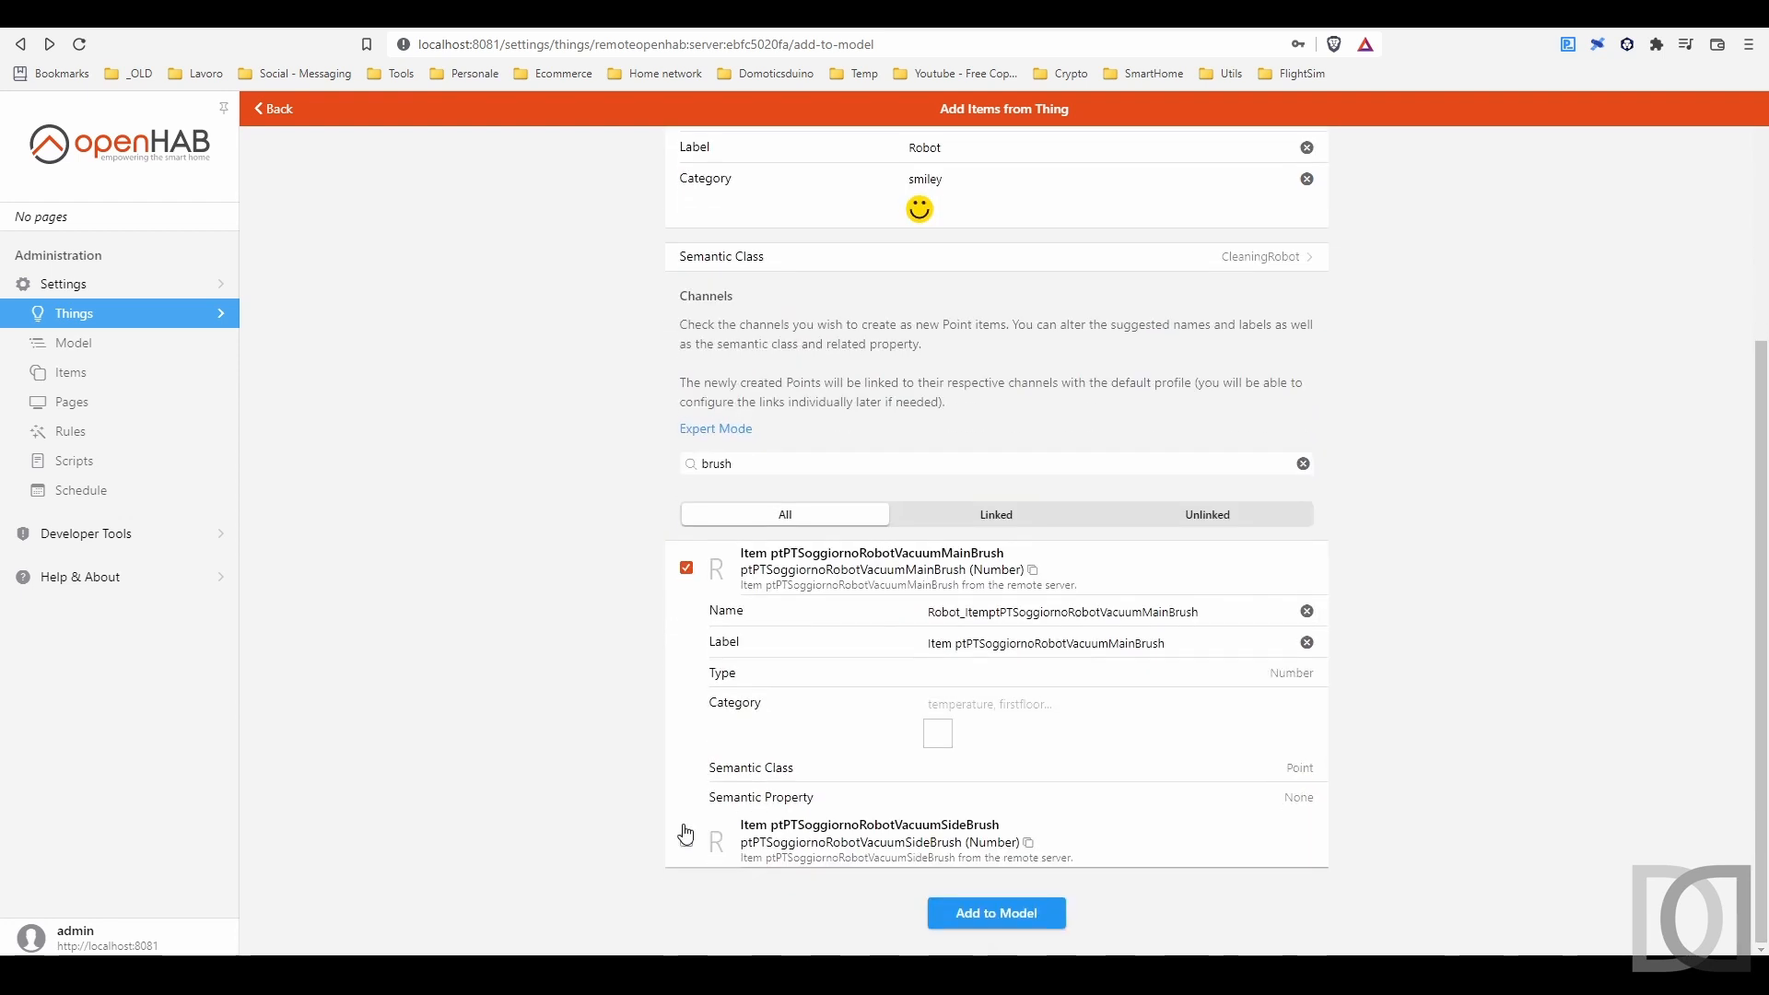
left_click(687, 841)
scroll(816, 902, "down", 2)
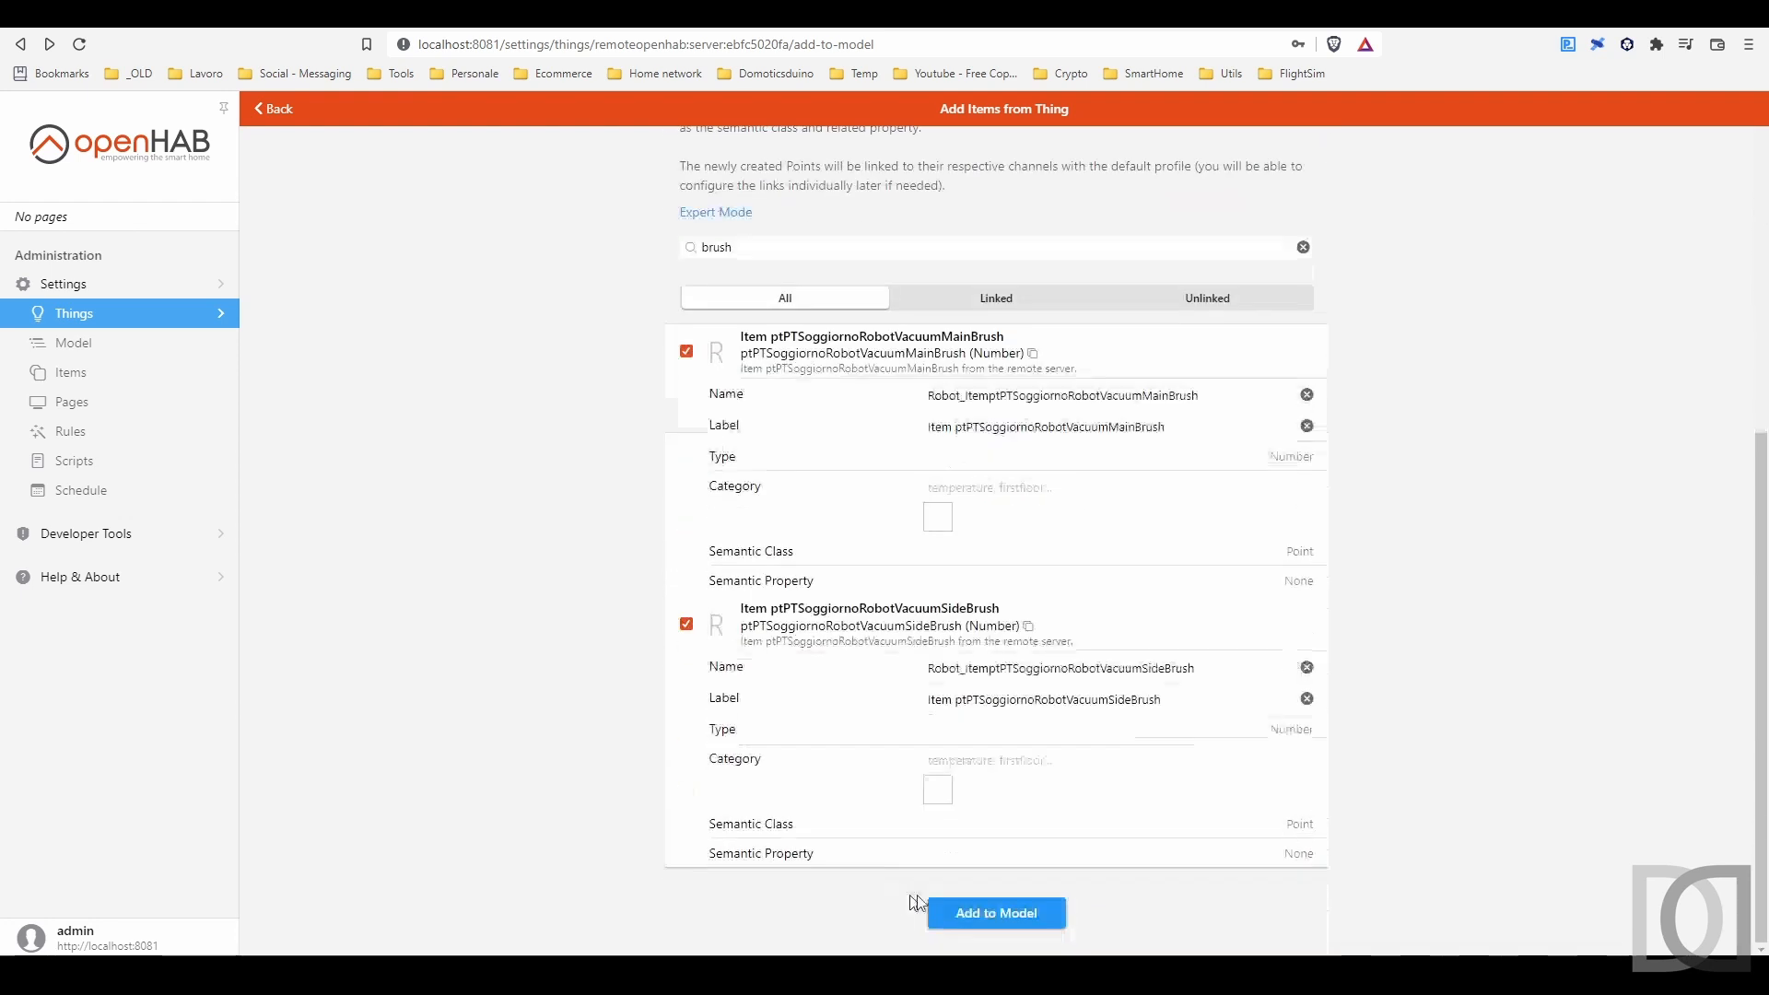
left_click(992, 924)
Step: Show only the thing's linked channels and inspect the items linked to the MainBrush, SideBrush and SensorDirt channels
left_click(1026, 257)
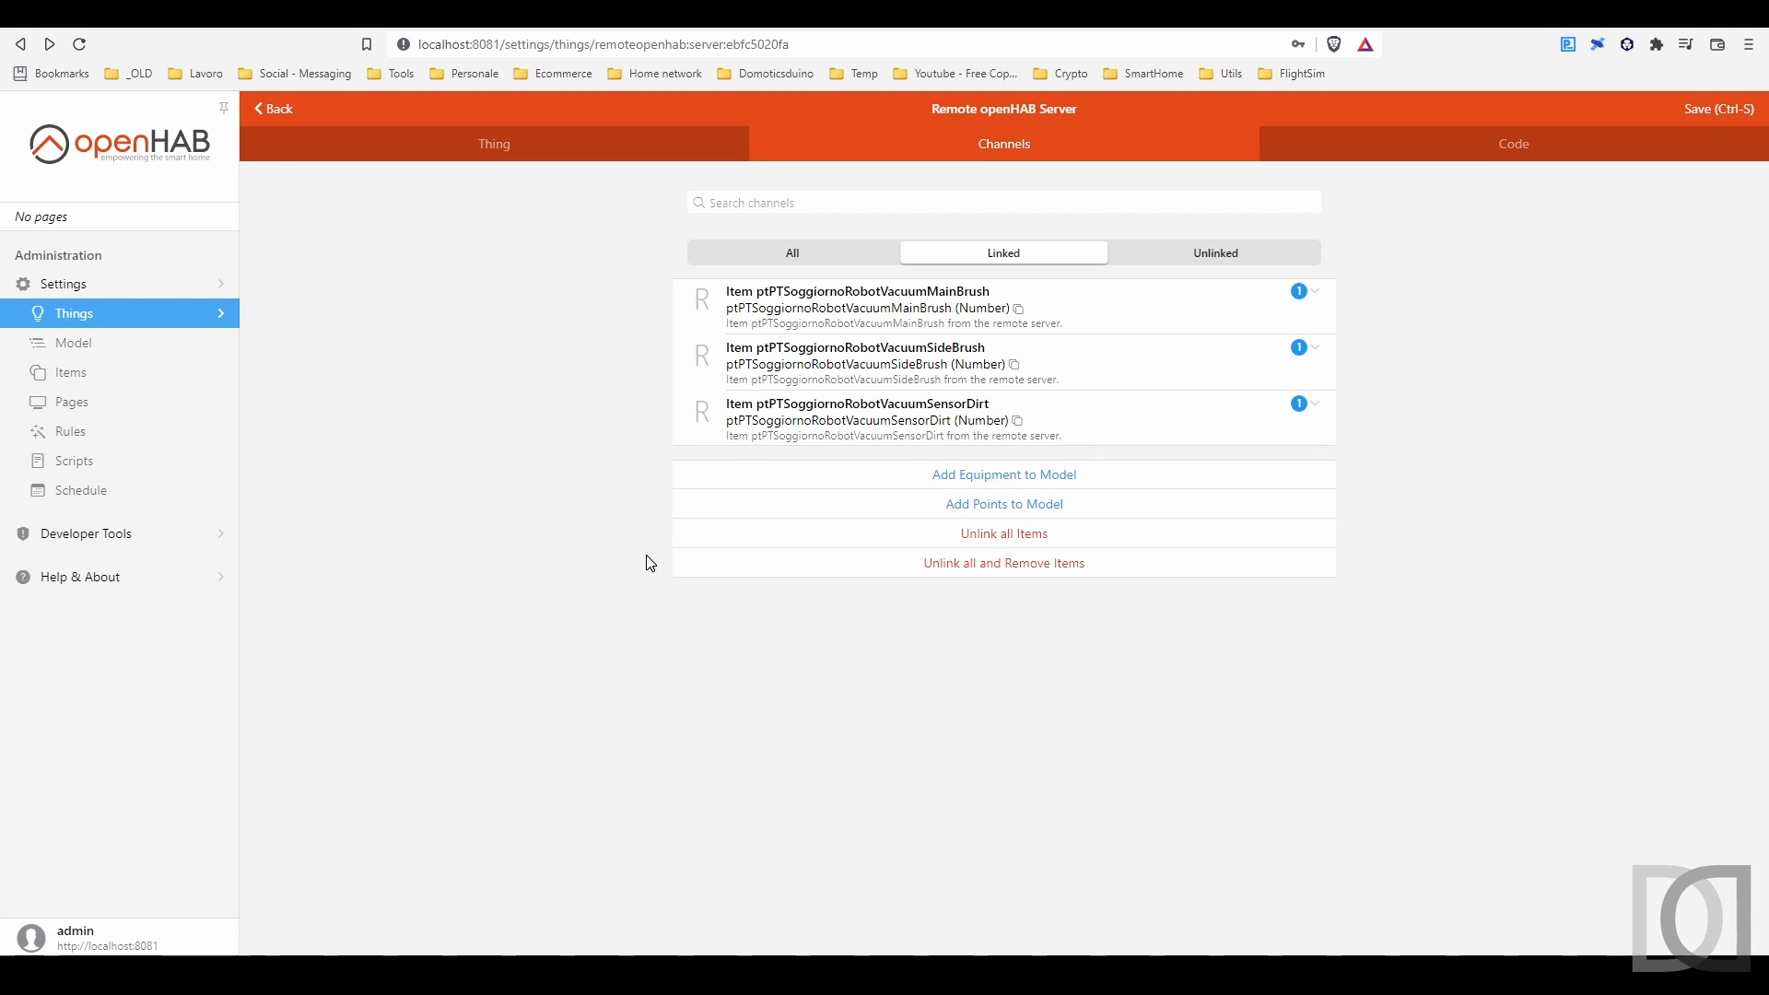
left_click(859, 314)
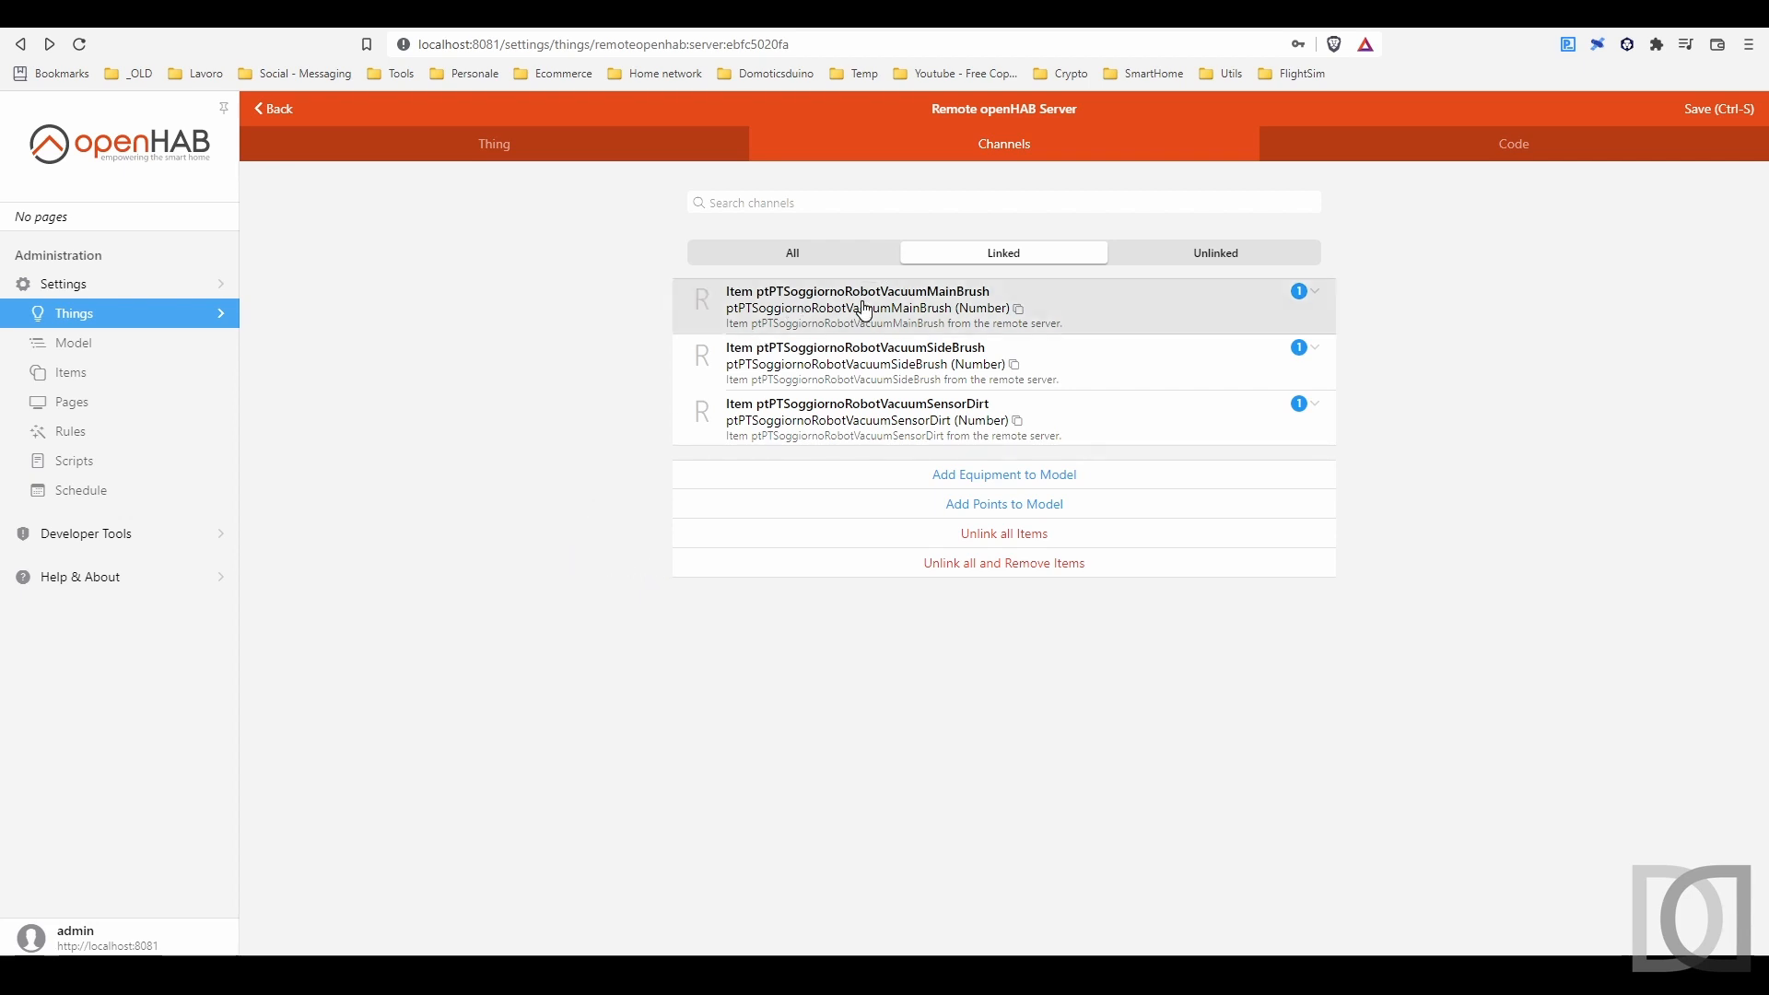
left_click(1135, 467)
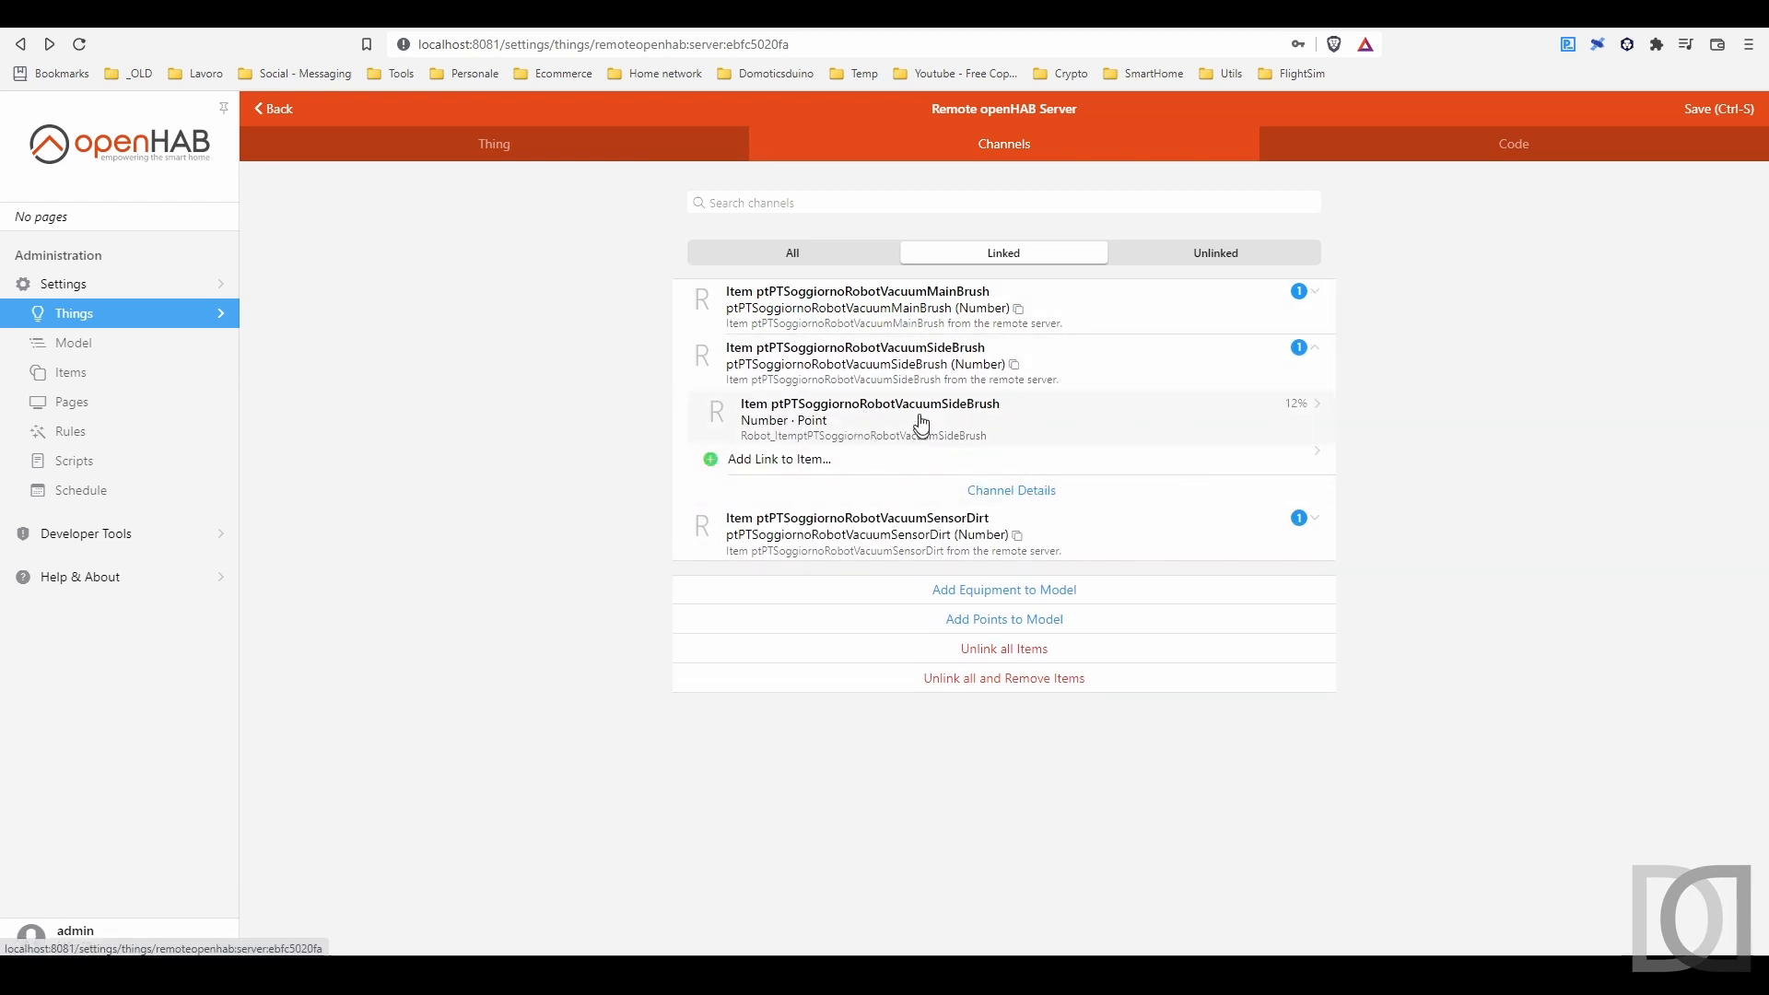
left_click(911, 541)
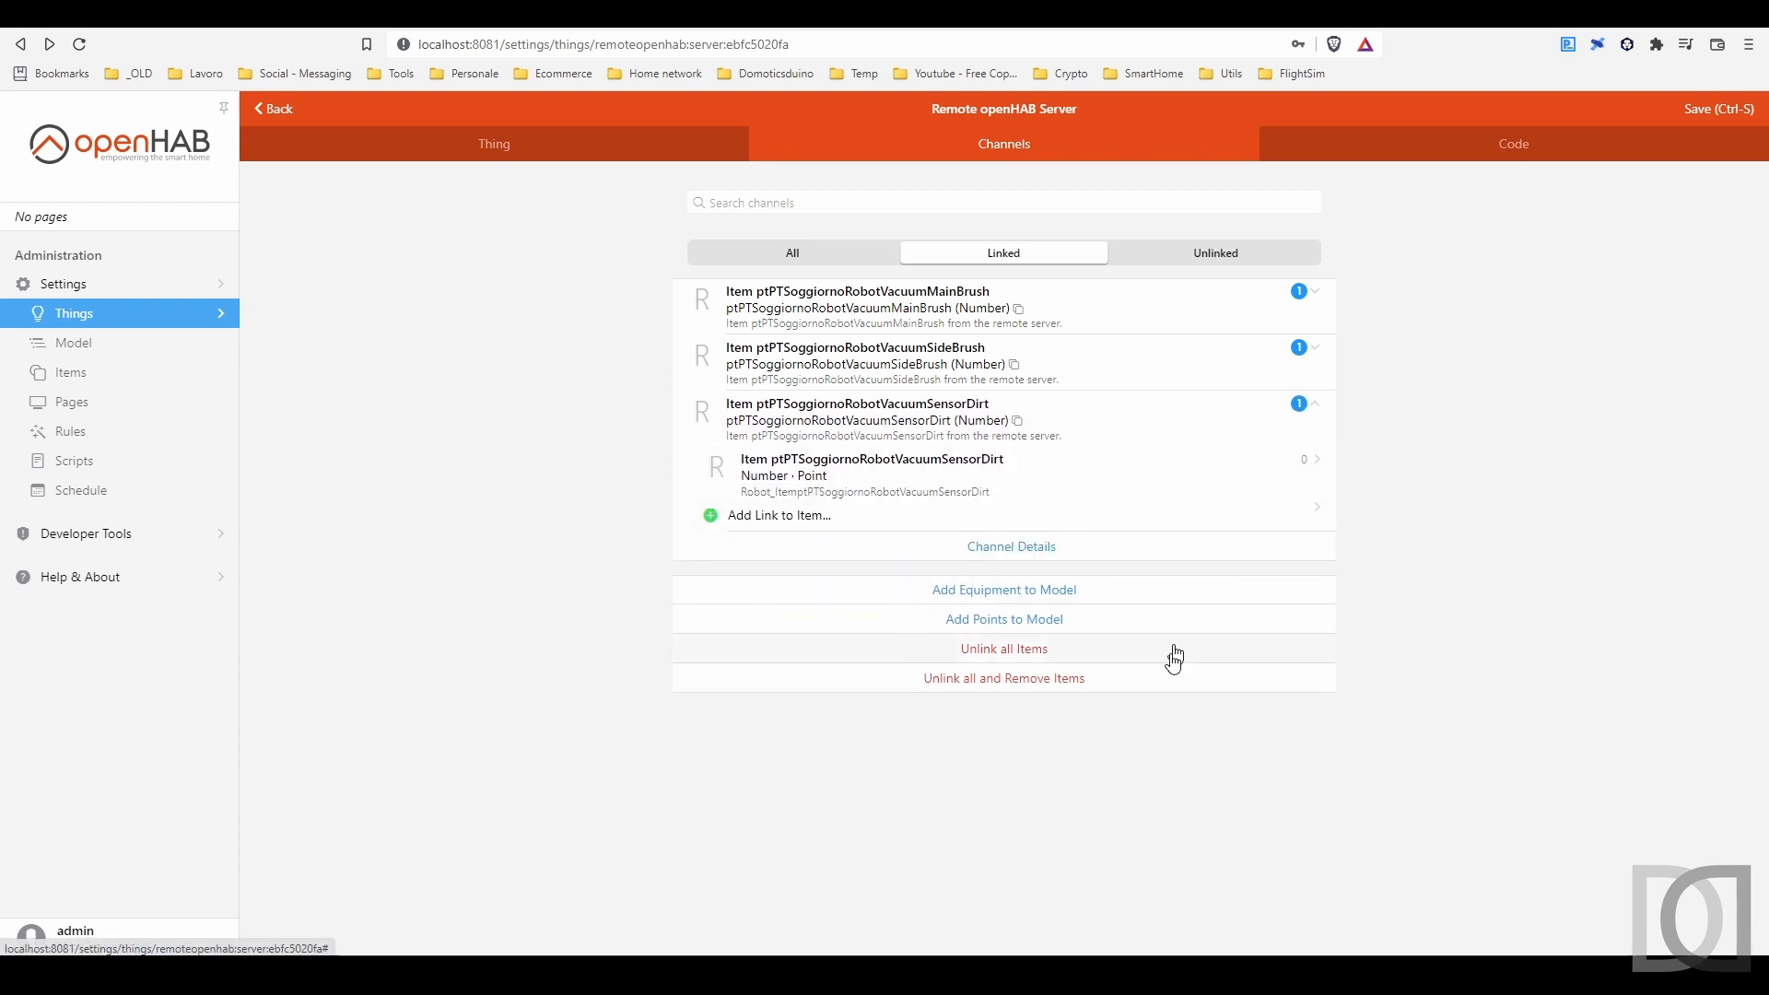
left_click(818, 436)
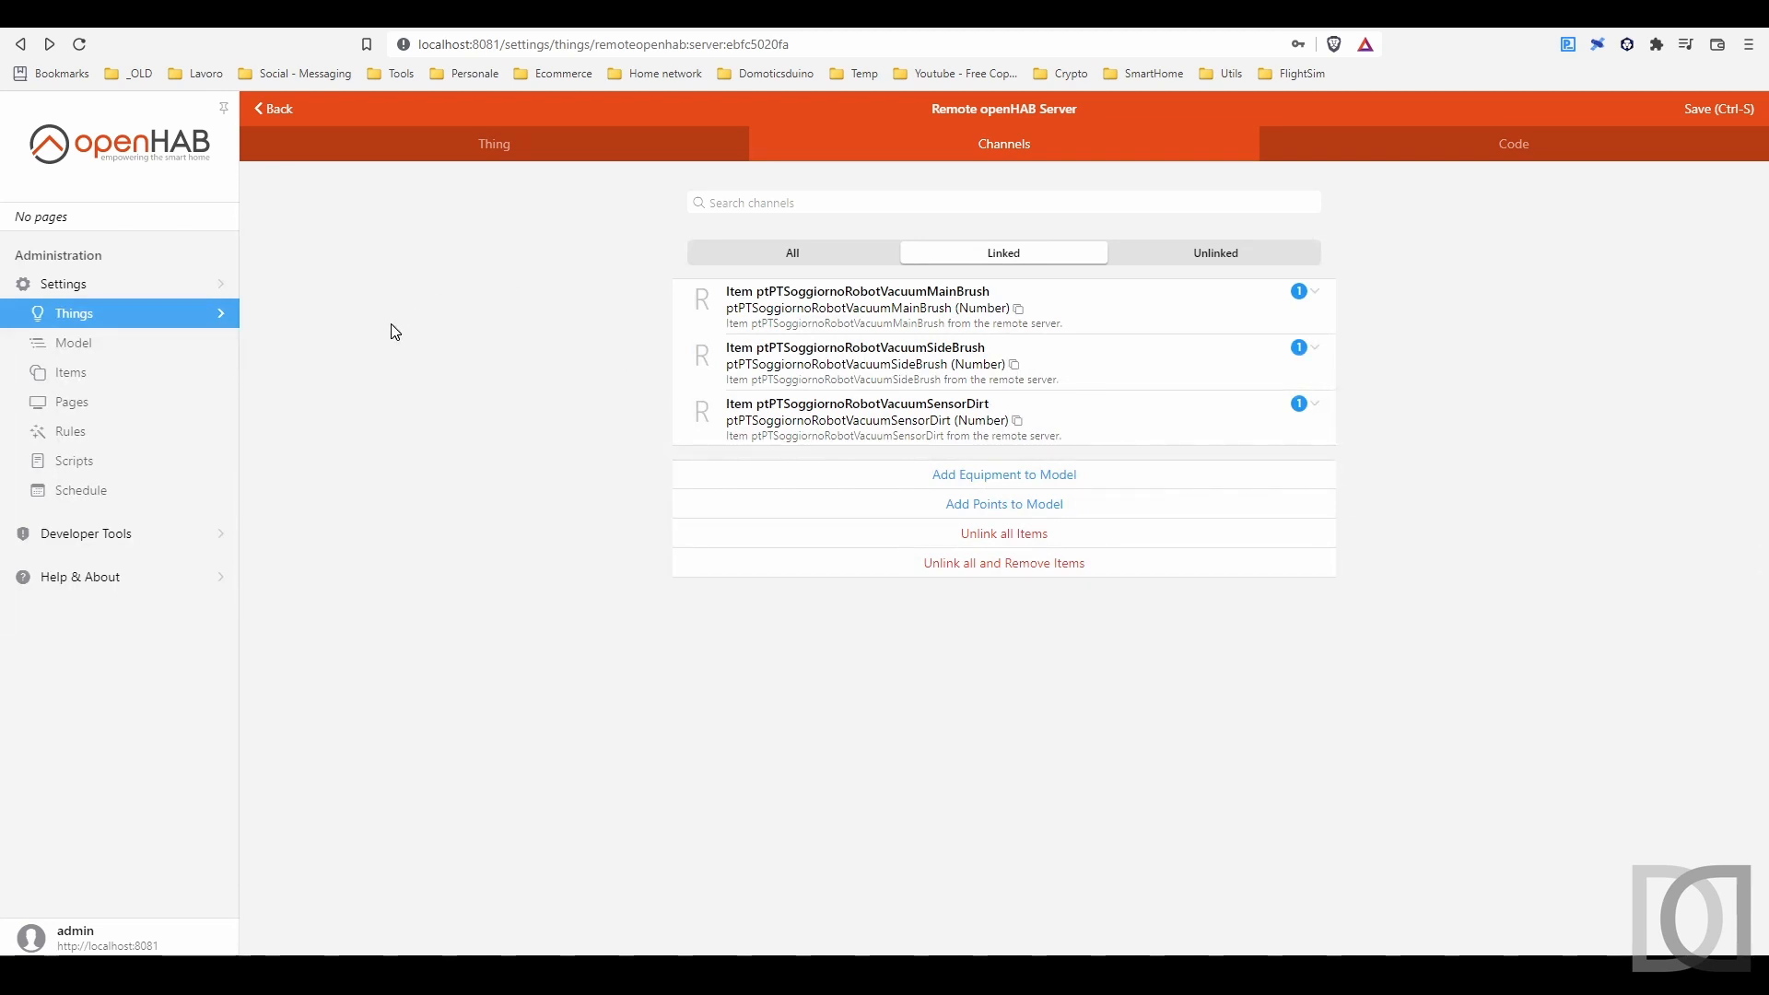
Step: Start a new item named itAllarmeAbilitaRobot with the label Allarme Abilita Robot
left_click(70, 374)
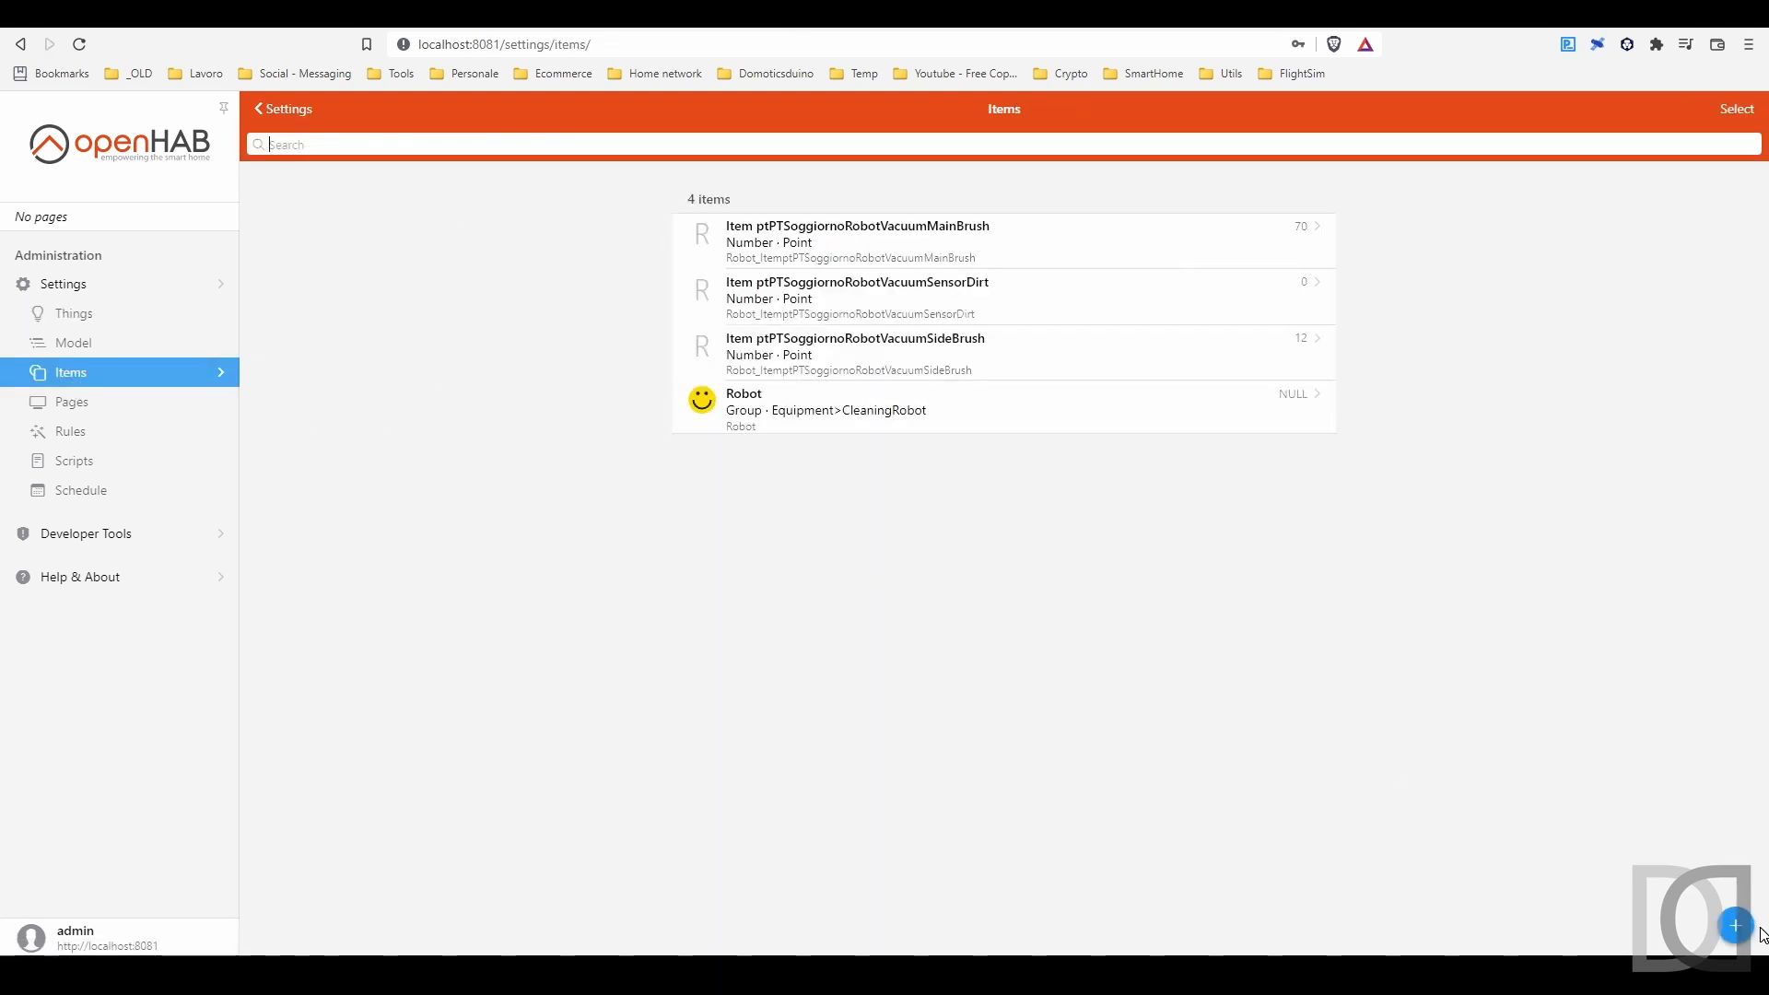
left_click(1730, 927)
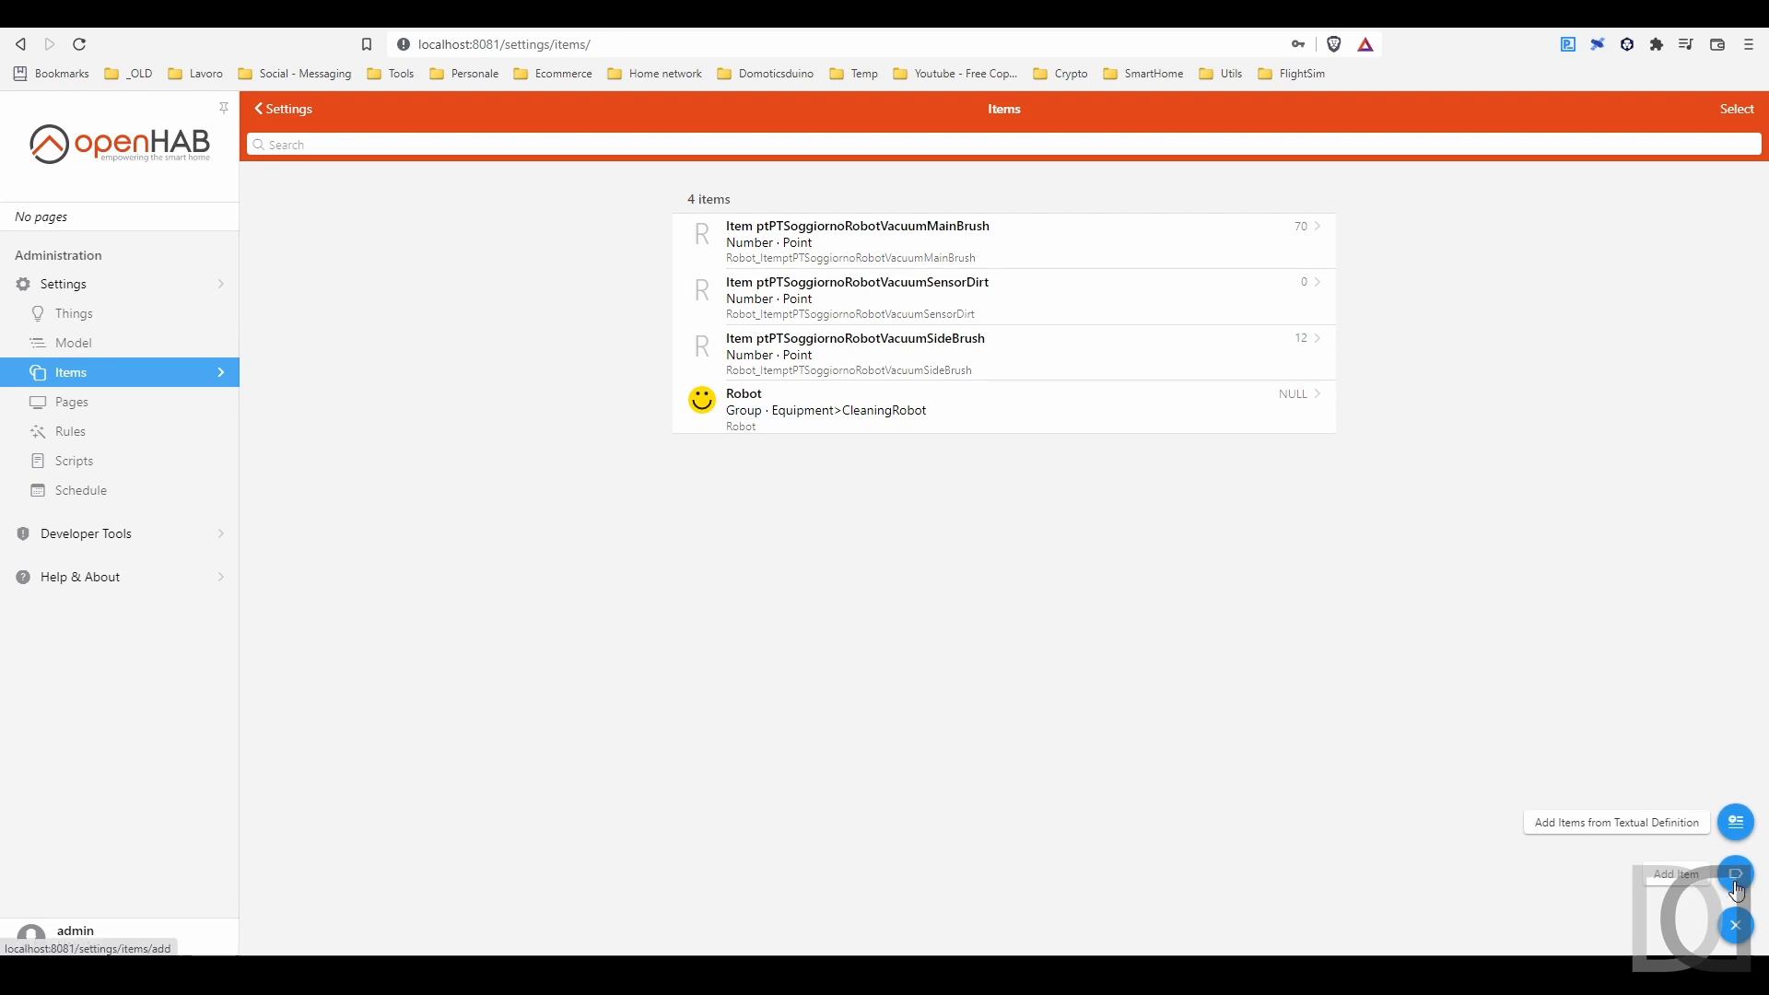
left_click(1736, 874)
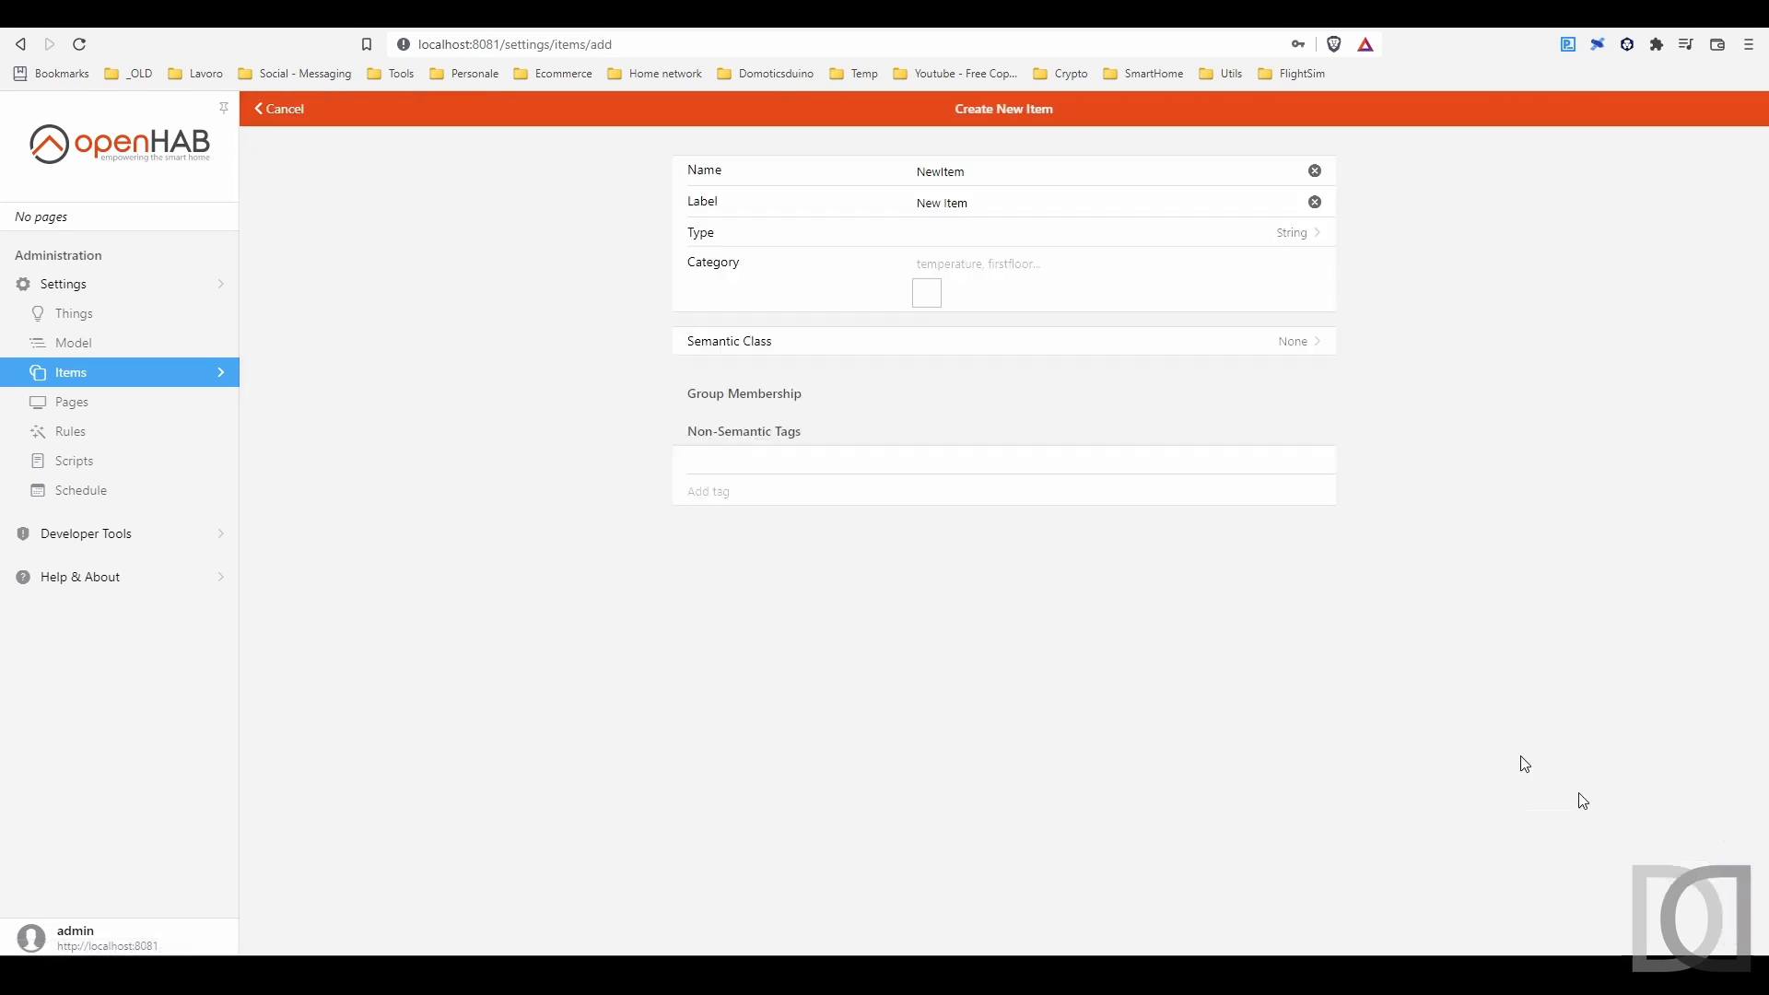
left_click(758, 170)
type("itAllarmeAbilitaRobot")
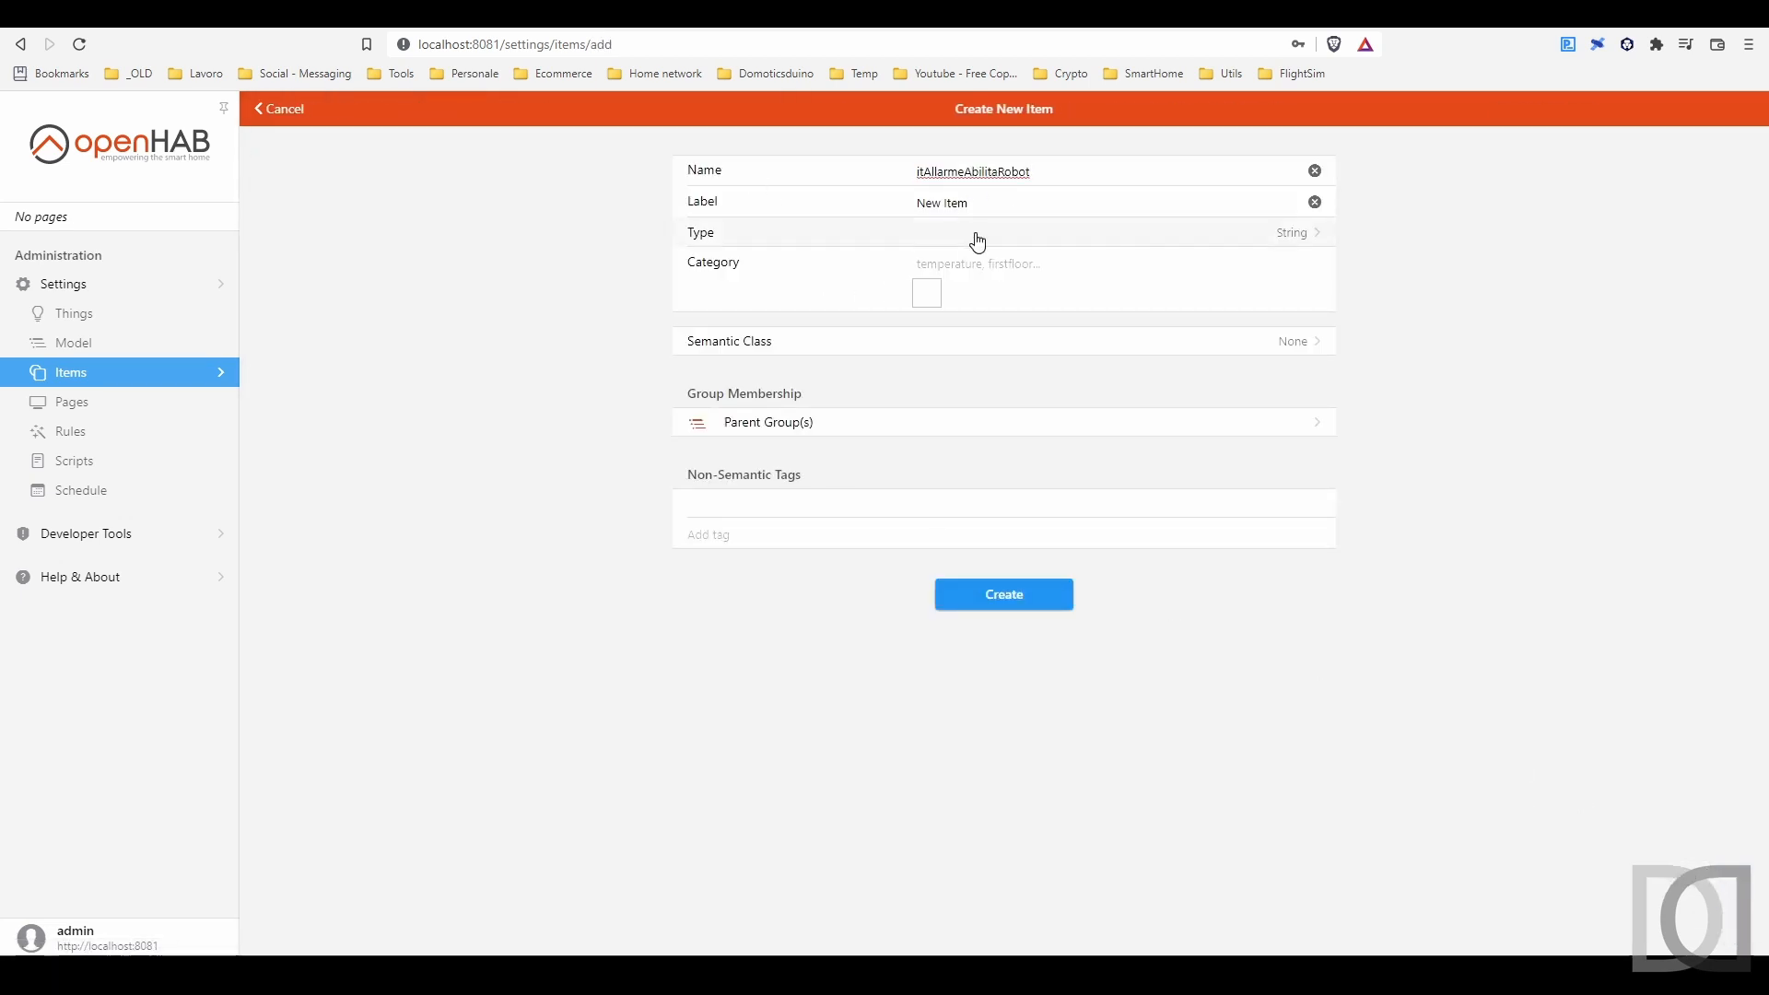
left_click_drag(988, 203, 826, 194)
type("Allarme Abilita Ro")
Step: Set the item's type to Switch and its category to switch, and create the item
left_click(1315, 236)
type("sw")
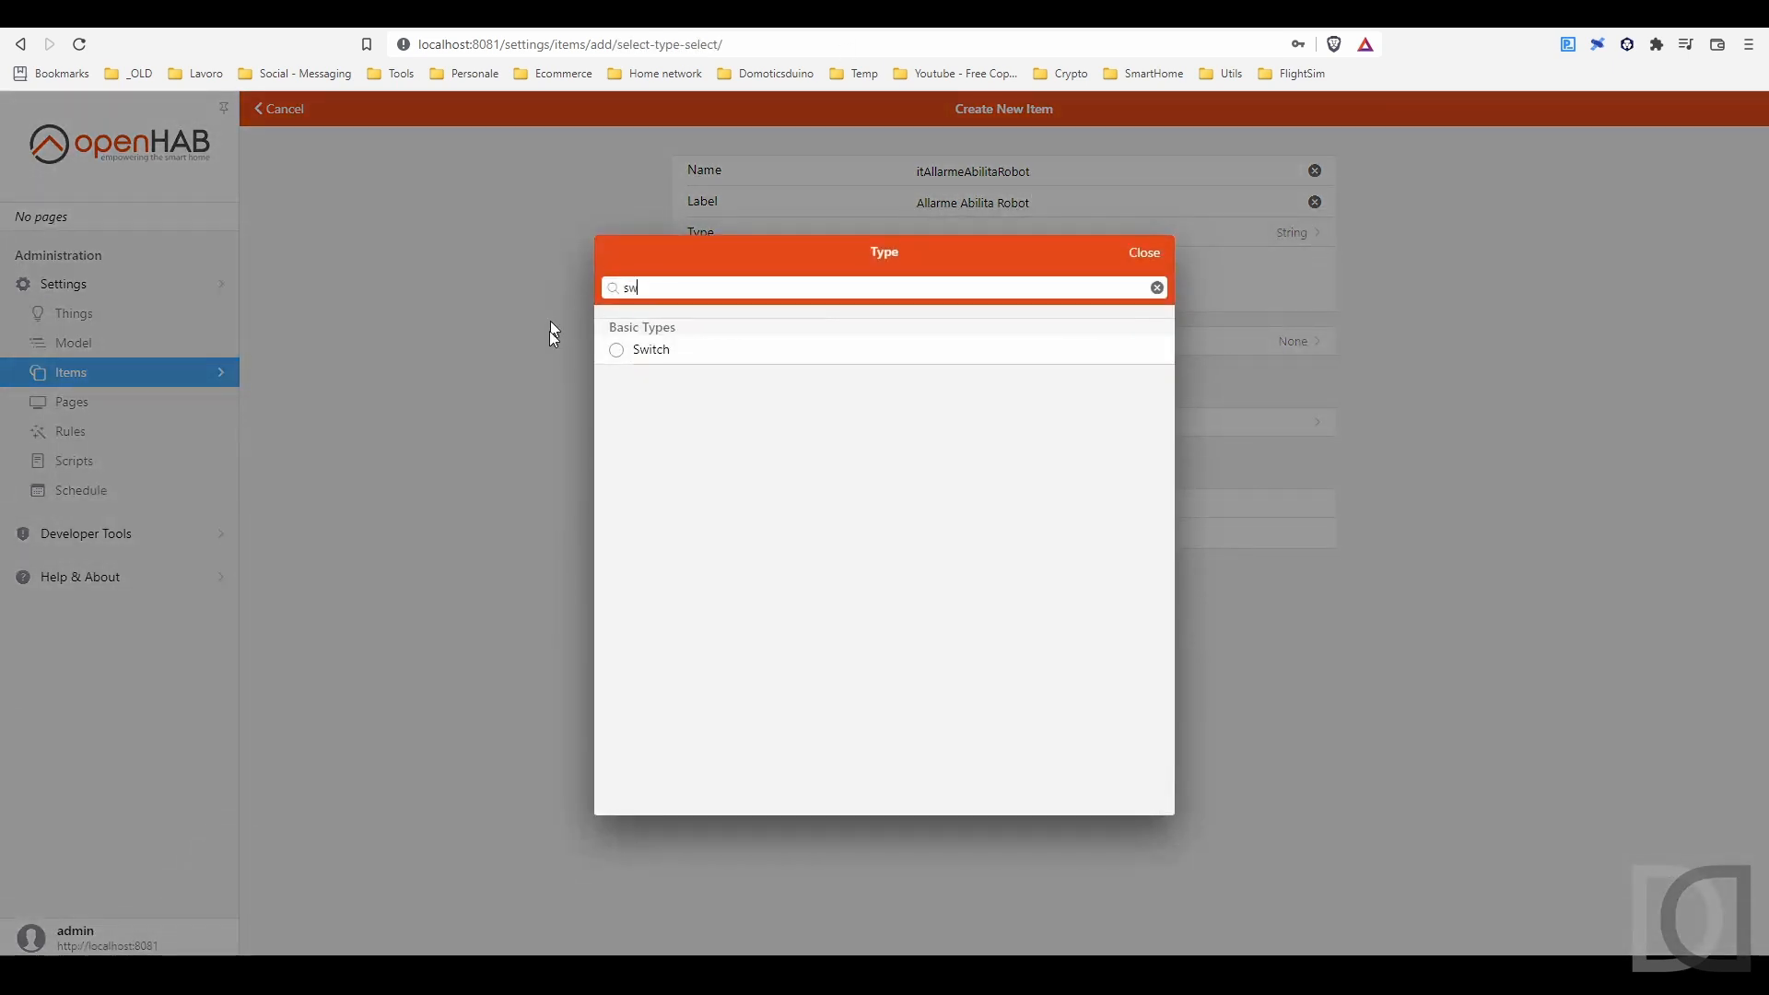
left_click(647, 352)
left_click(981, 262)
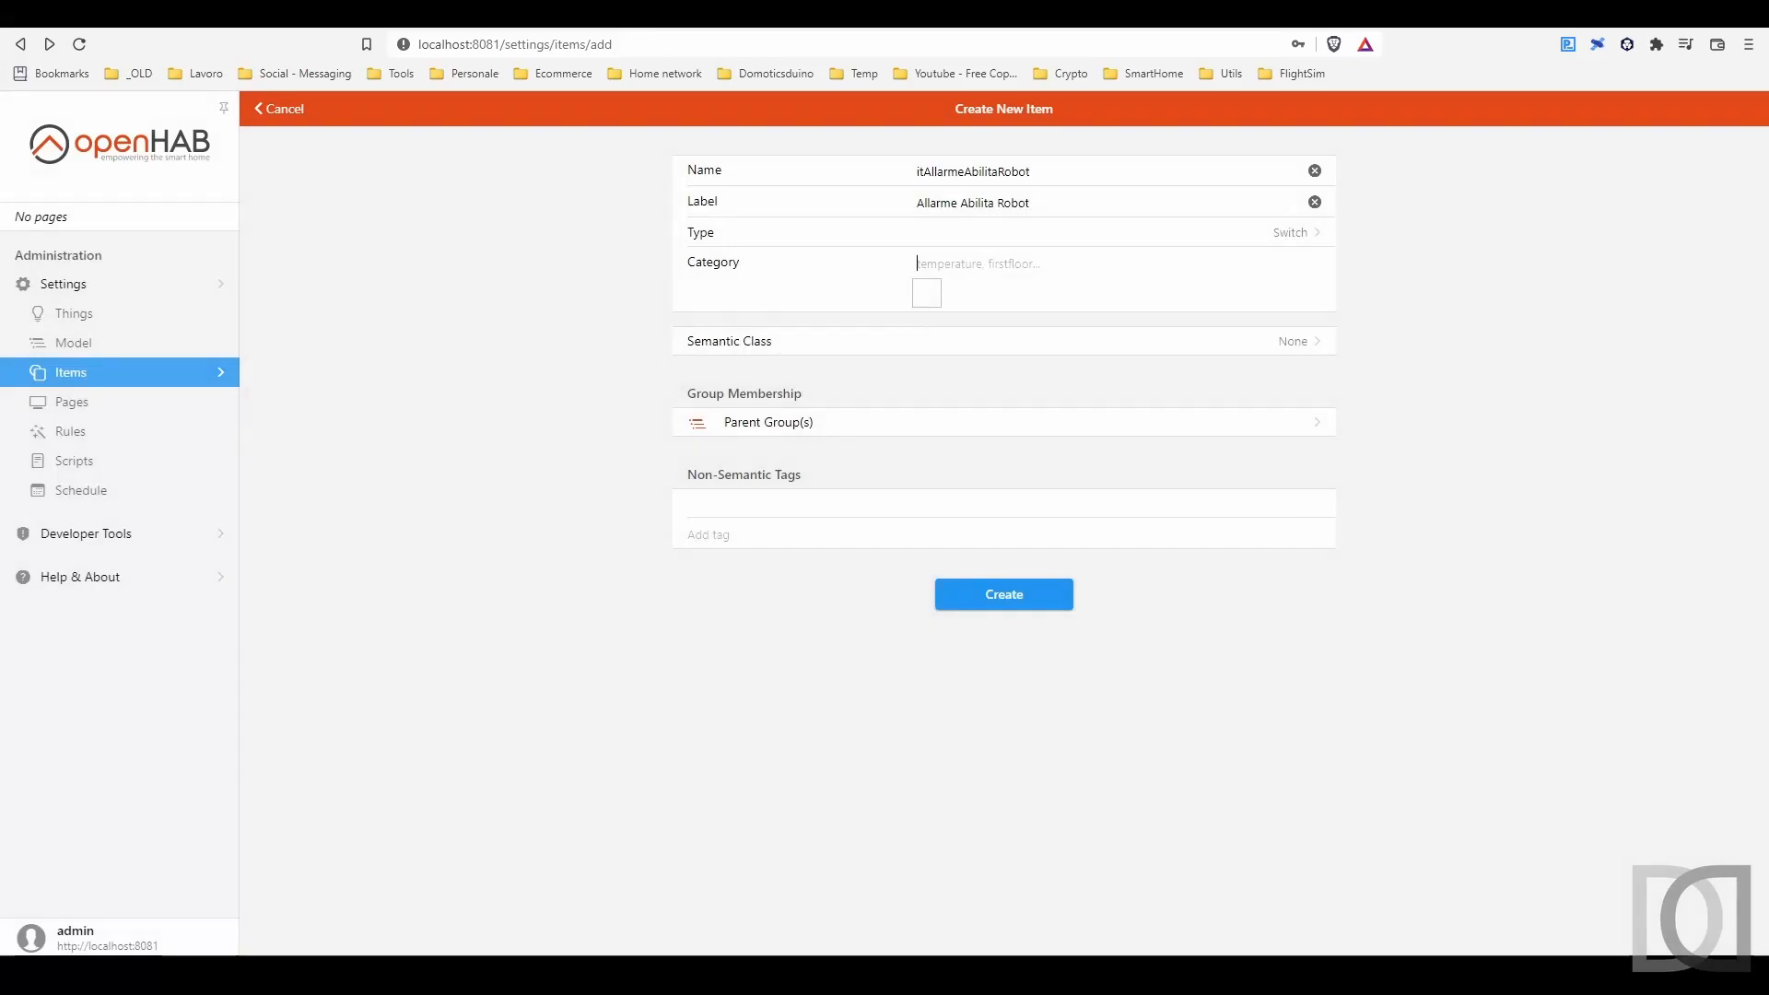
type("swi")
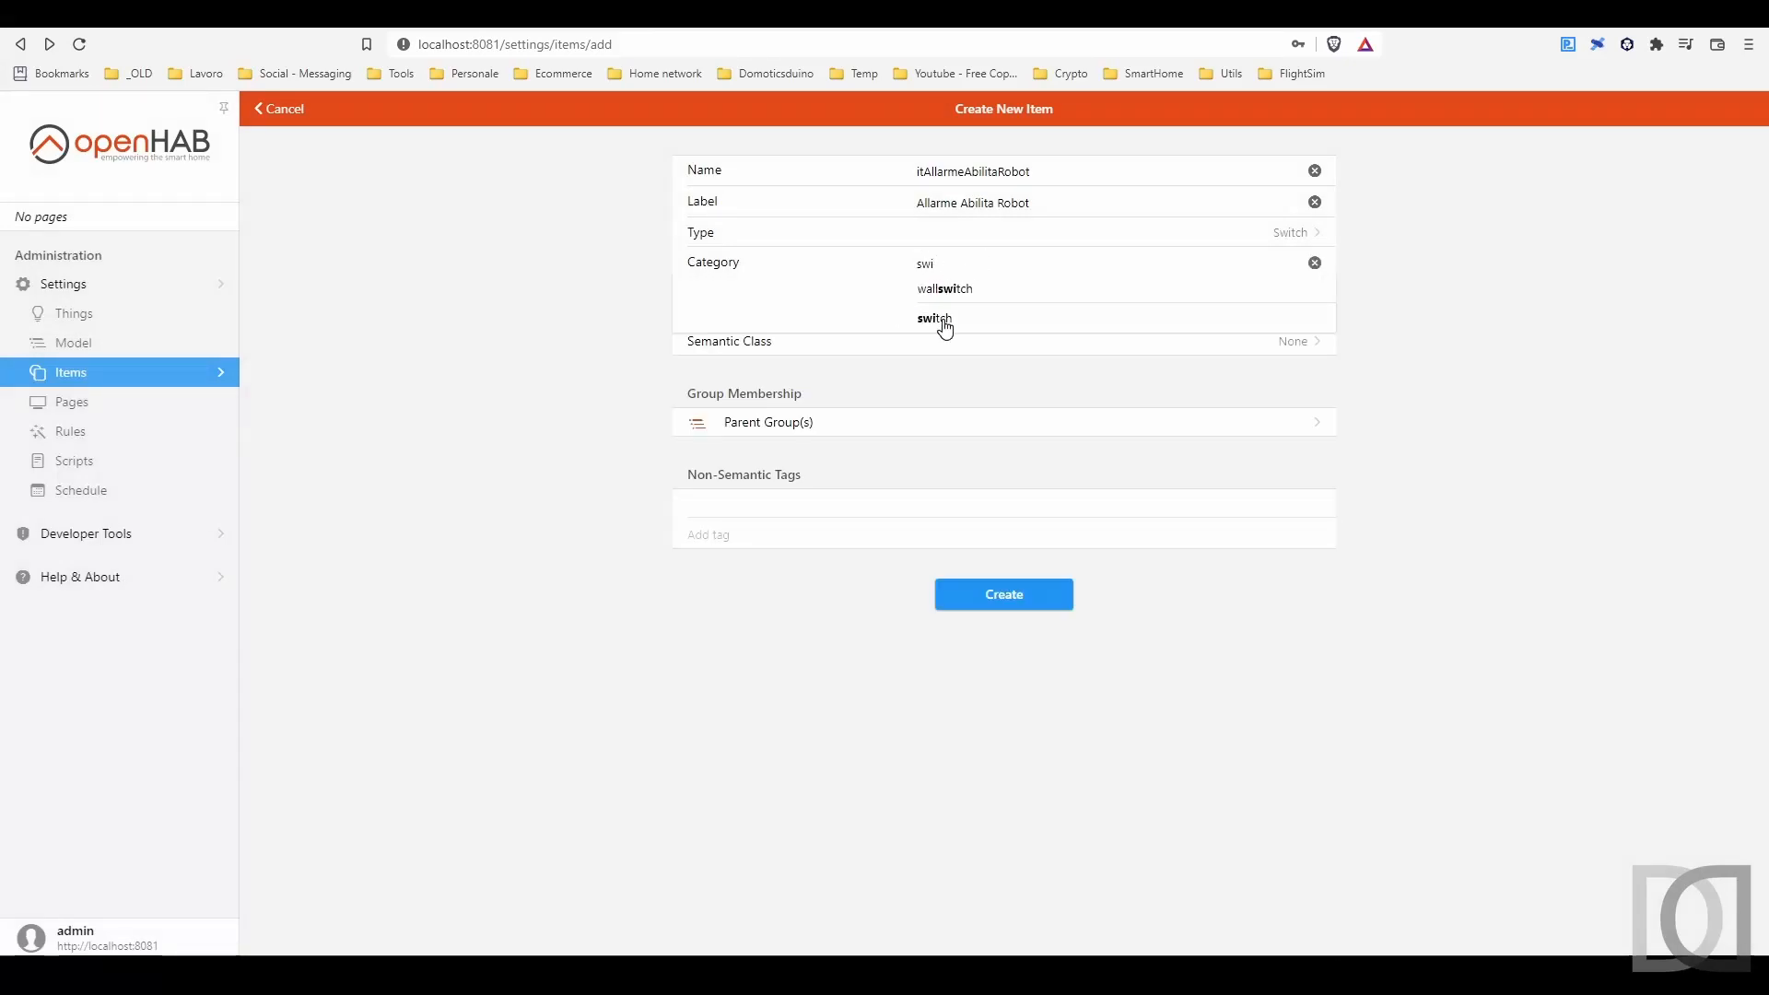
left_click(940, 318)
left_click(1014, 595)
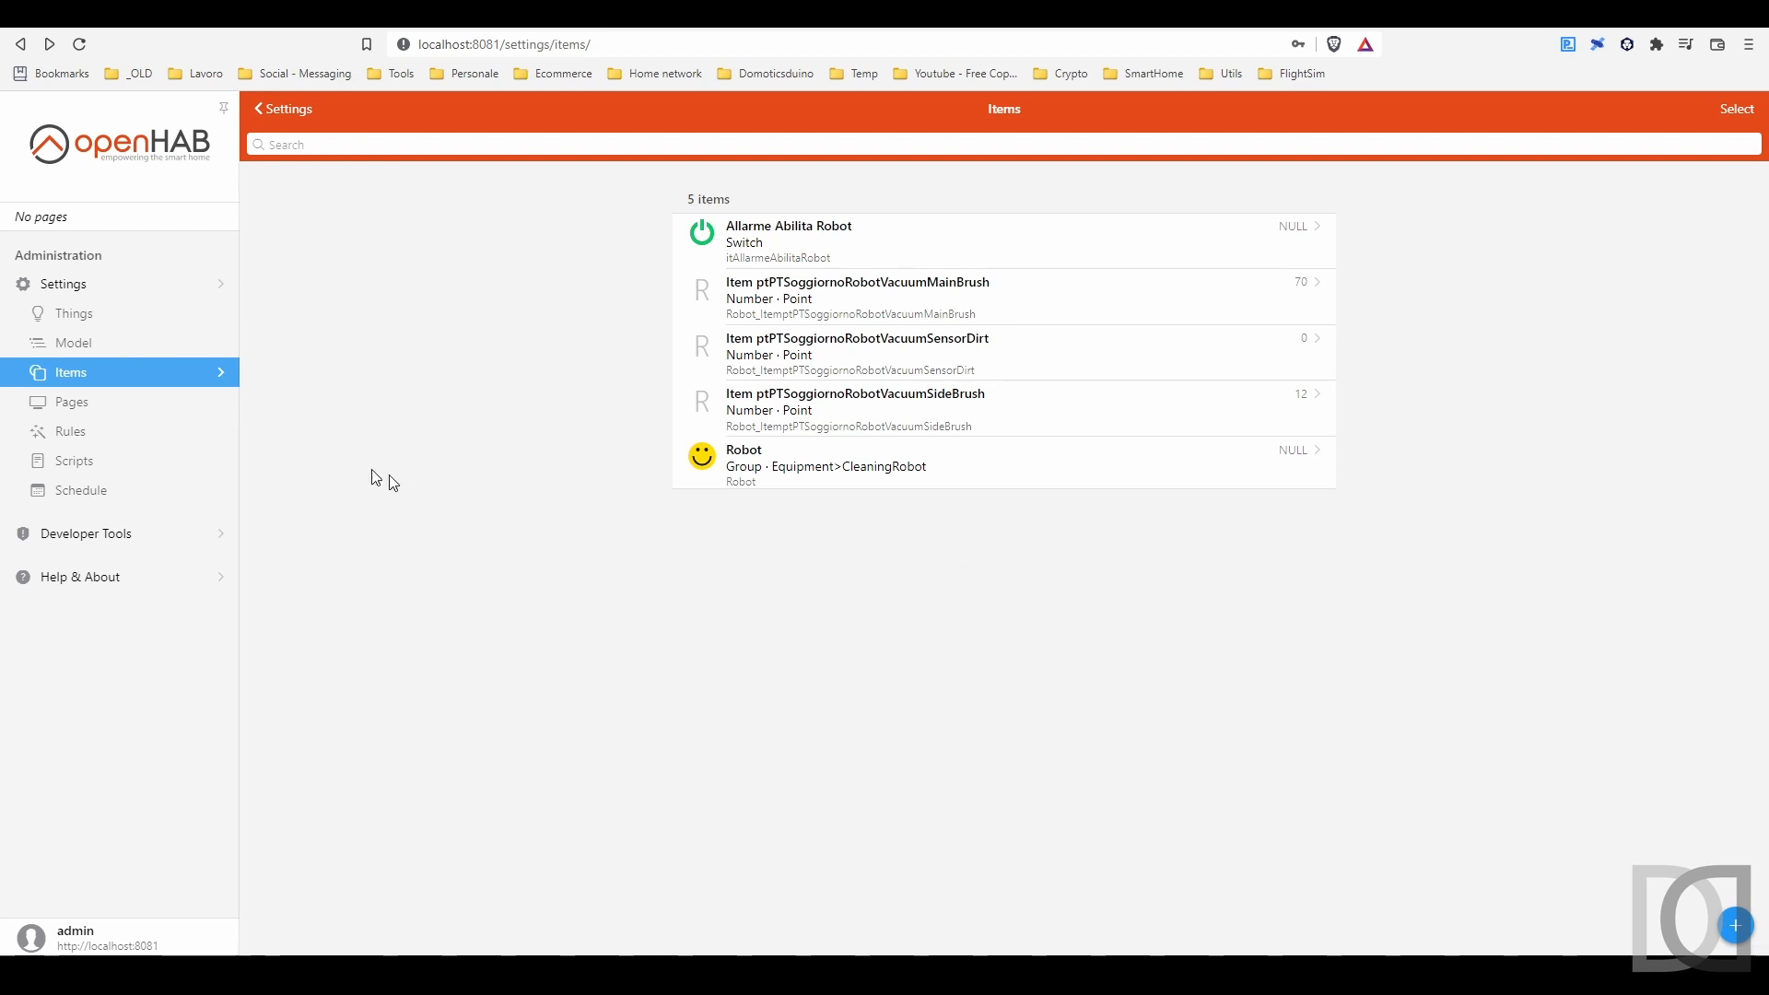
Step: Start another new item named itRobotAllarme with the label Allarme Robot
left_click(1737, 928)
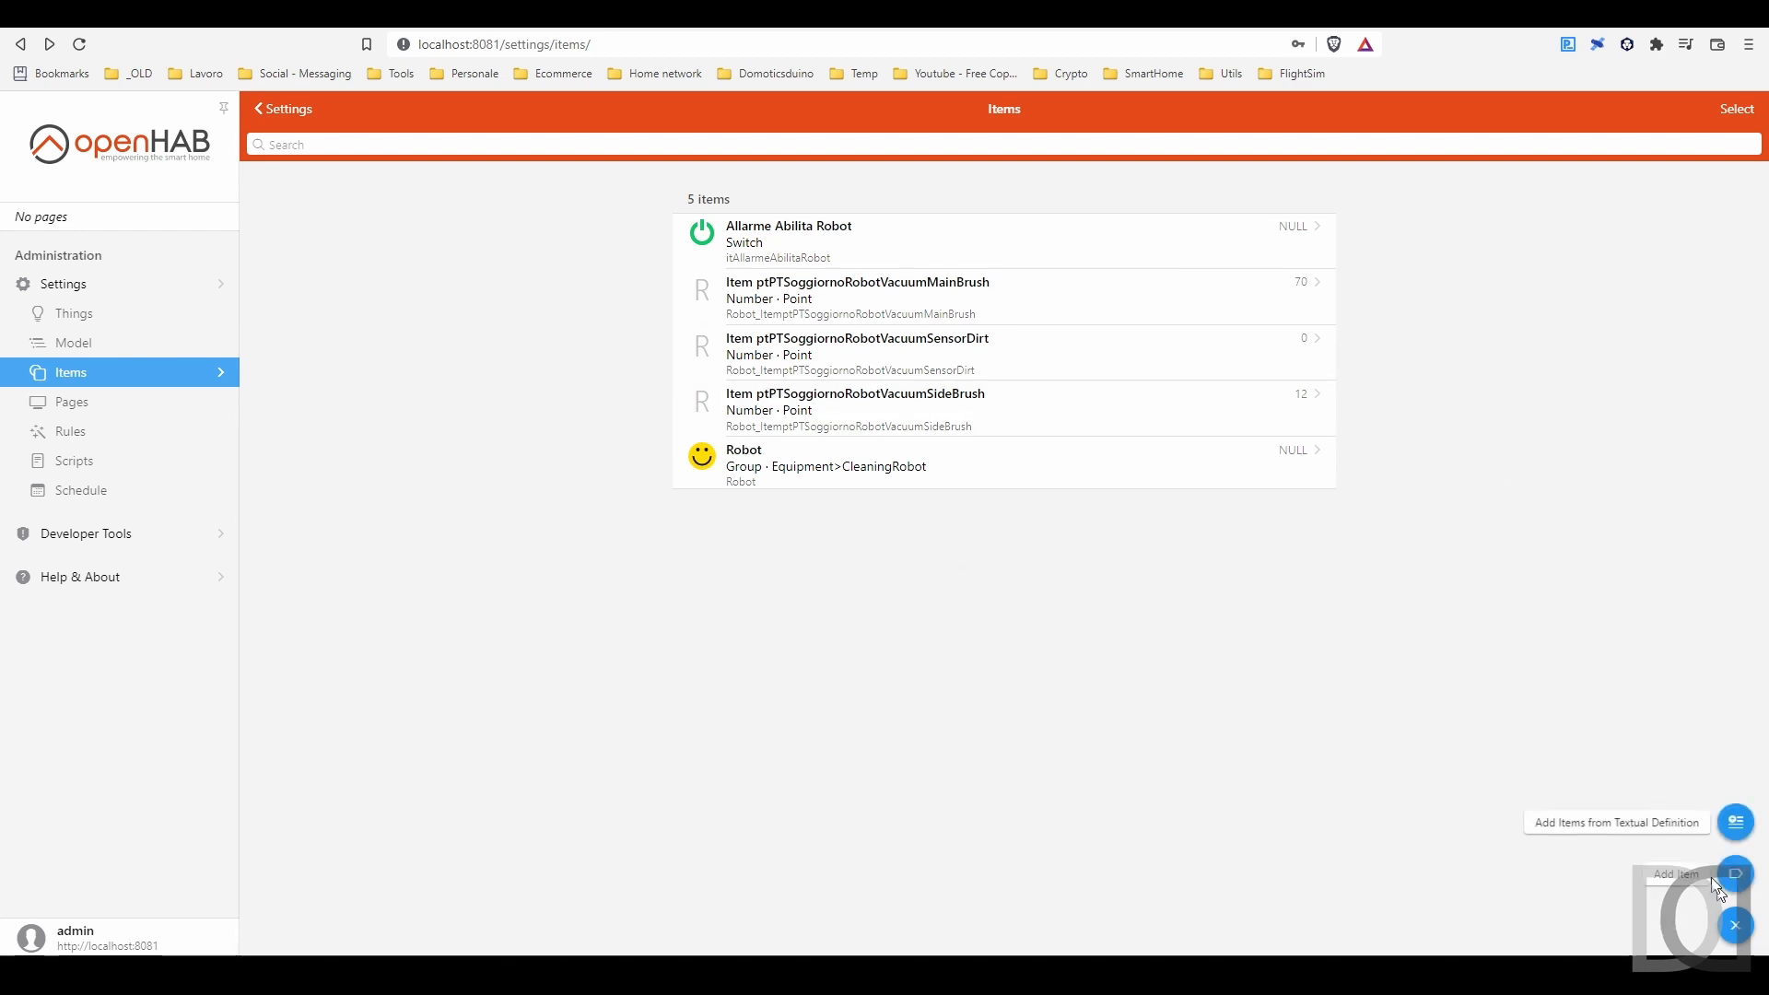
left_click(1736, 880)
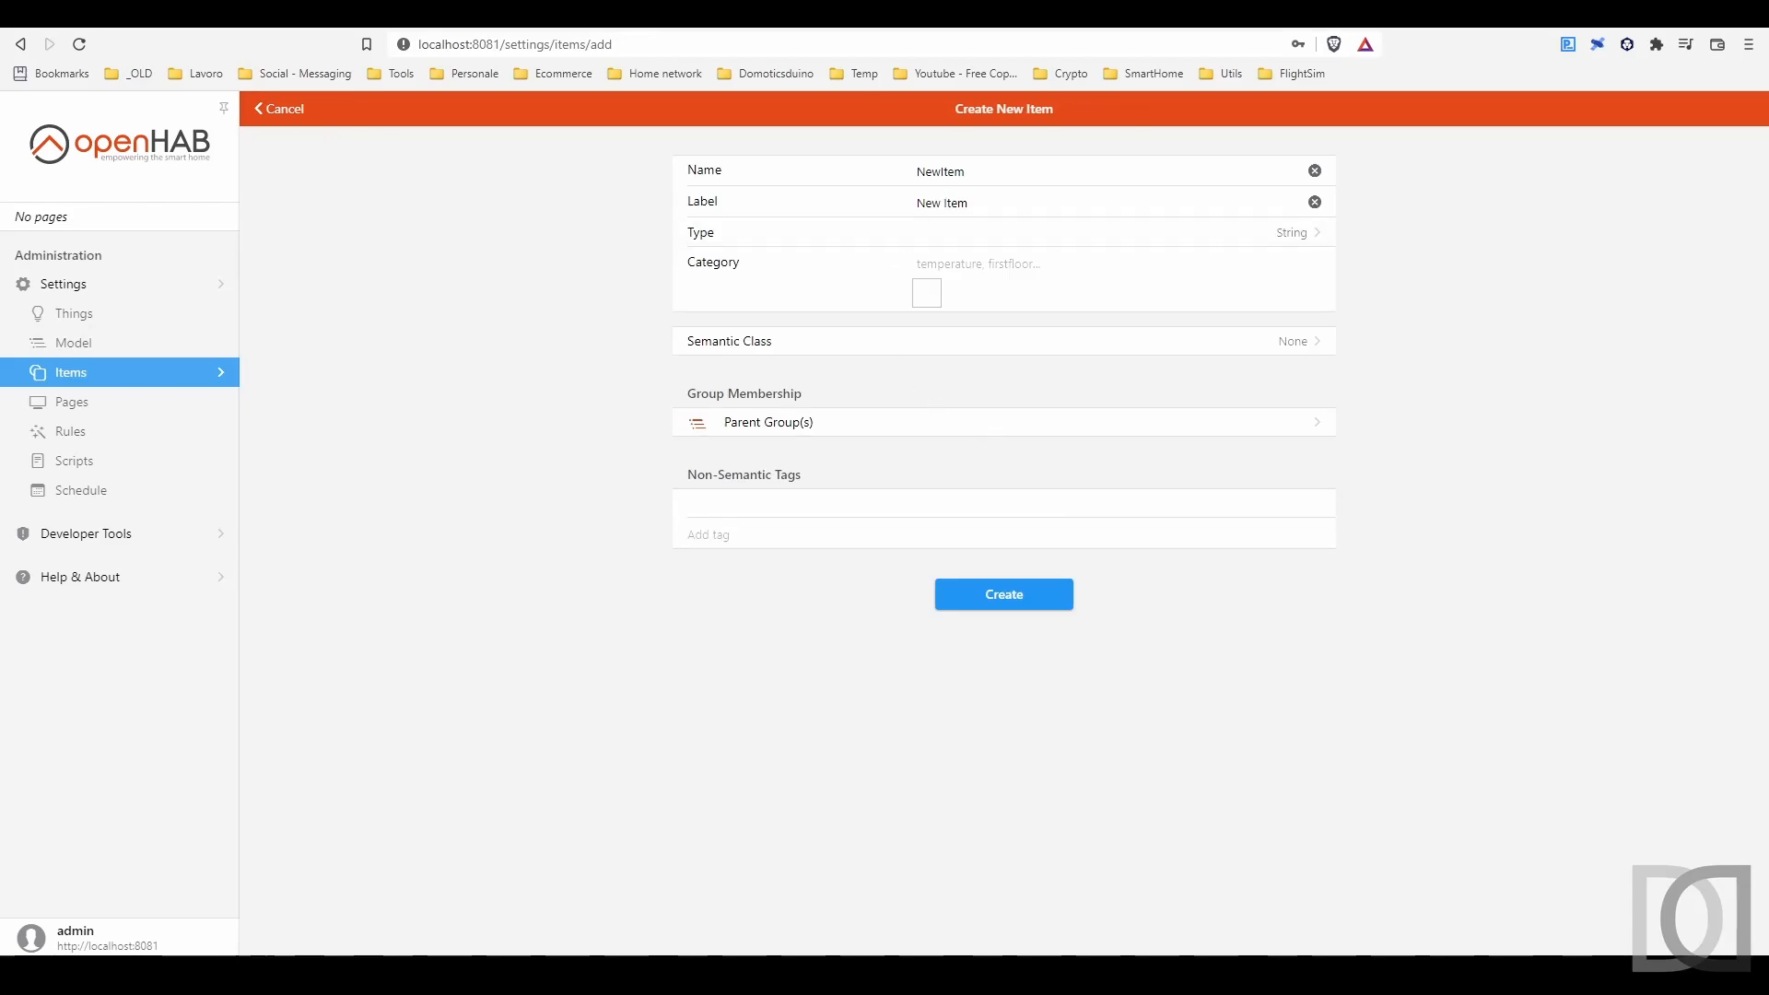
double_click(941, 173)
type("itRobotAllarme")
key("Tab")
type("A")
Step: Set the Allarme Robot item's type to Switch and its category to alarm, and create it
left_click(1290, 236)
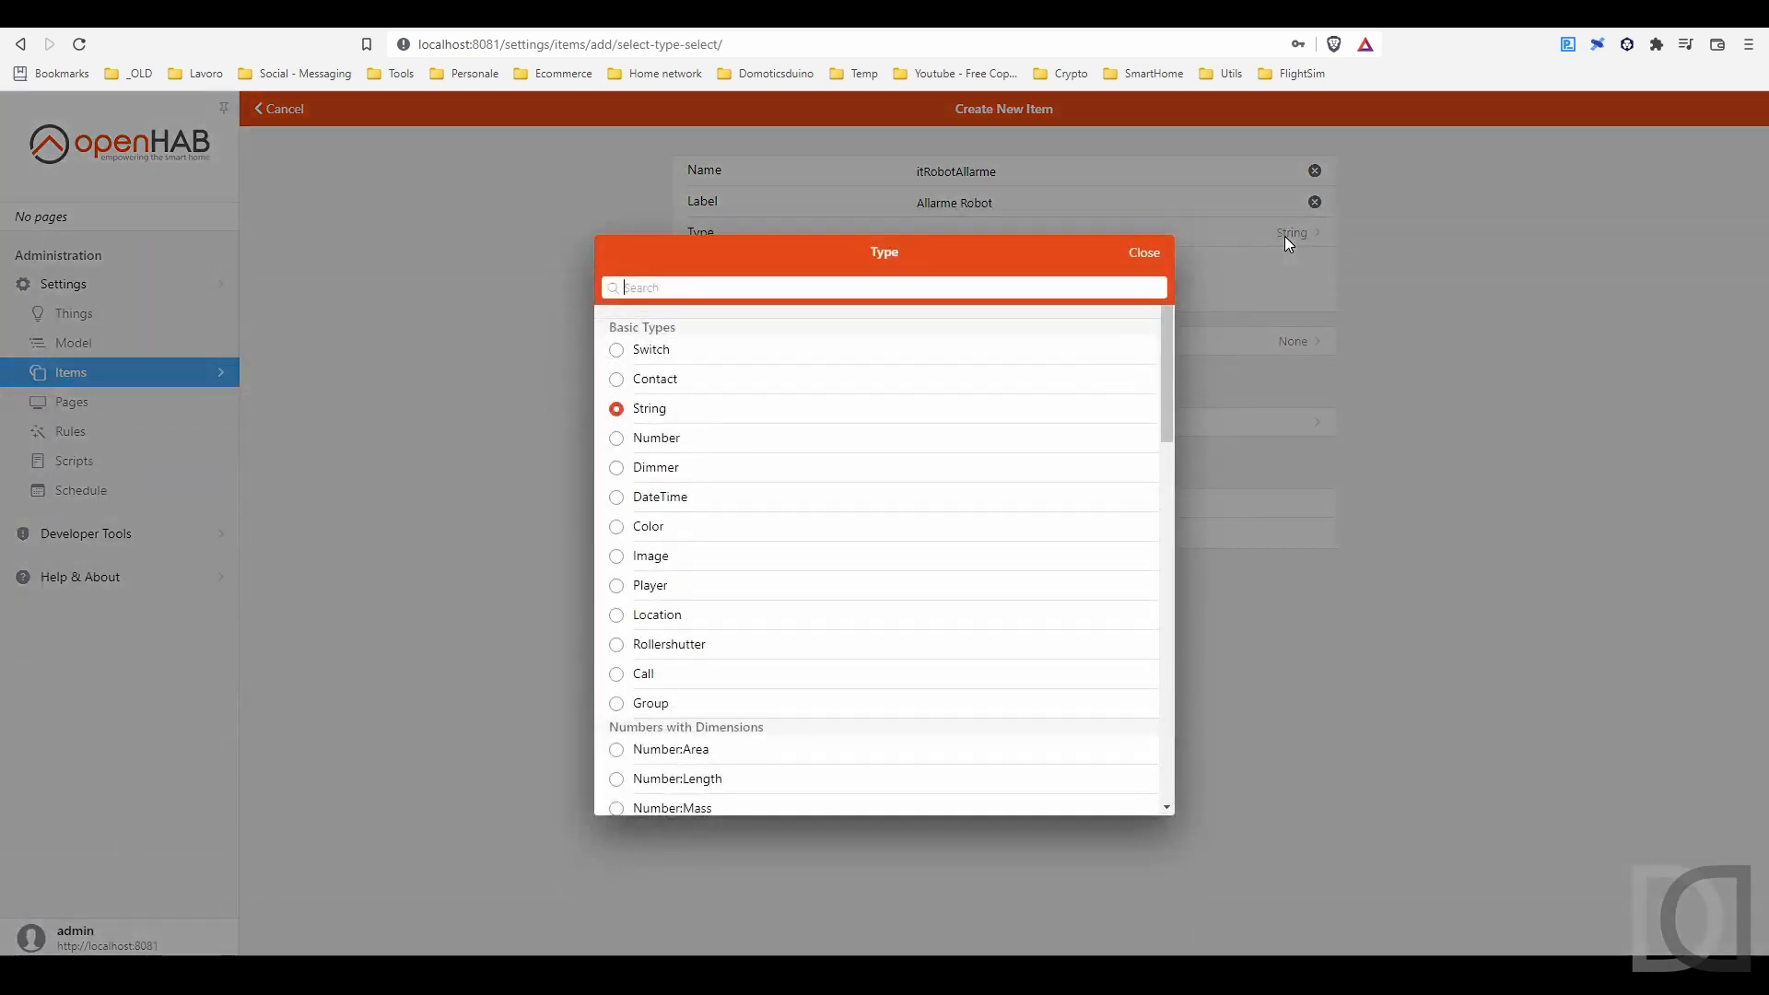
type("swi")
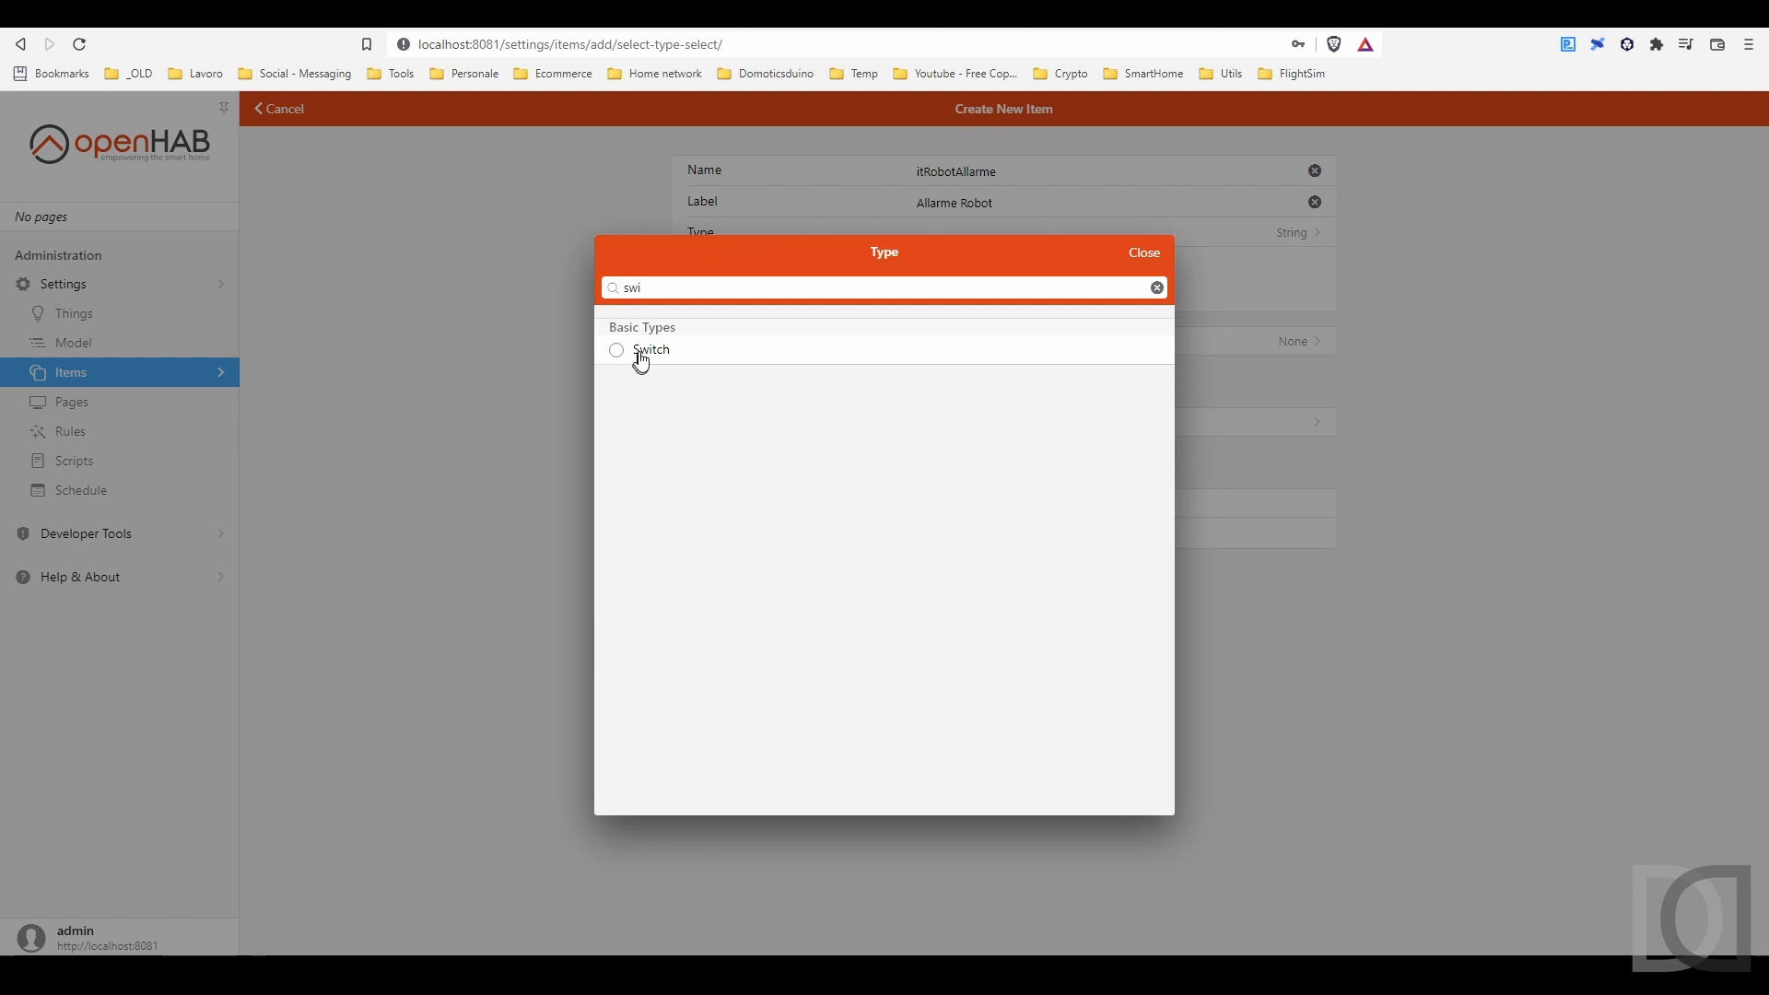
left_click(643, 361)
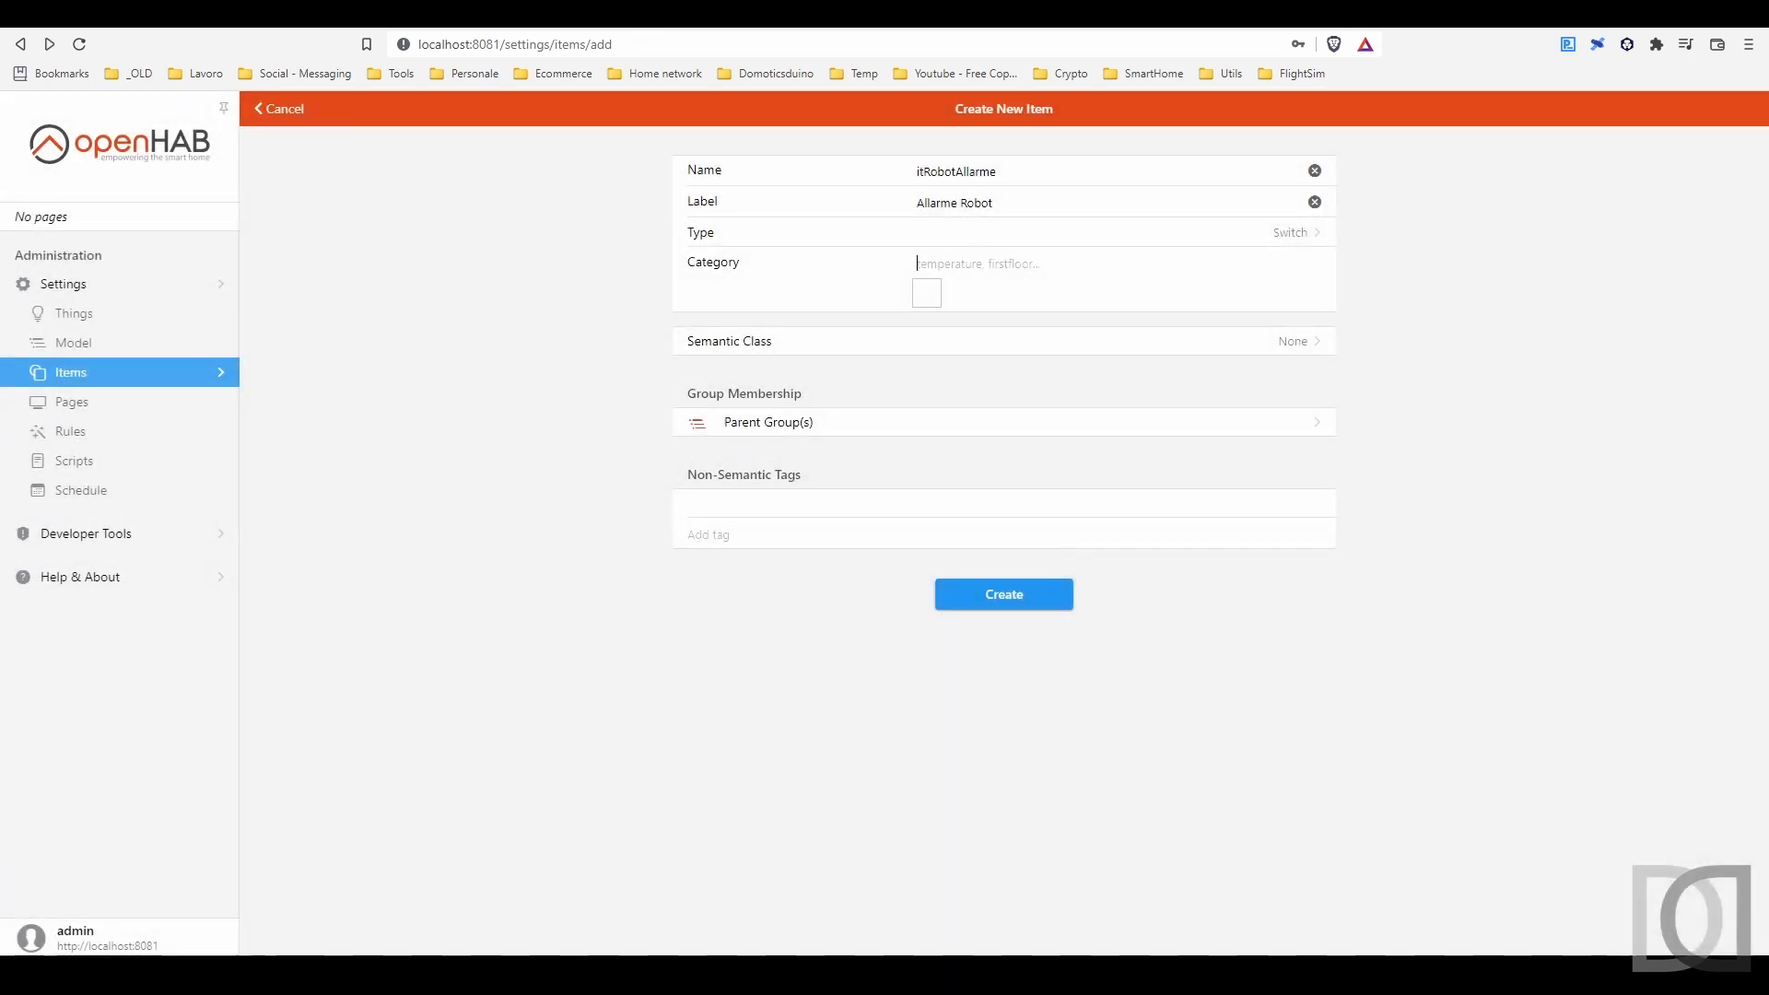
type("alarm")
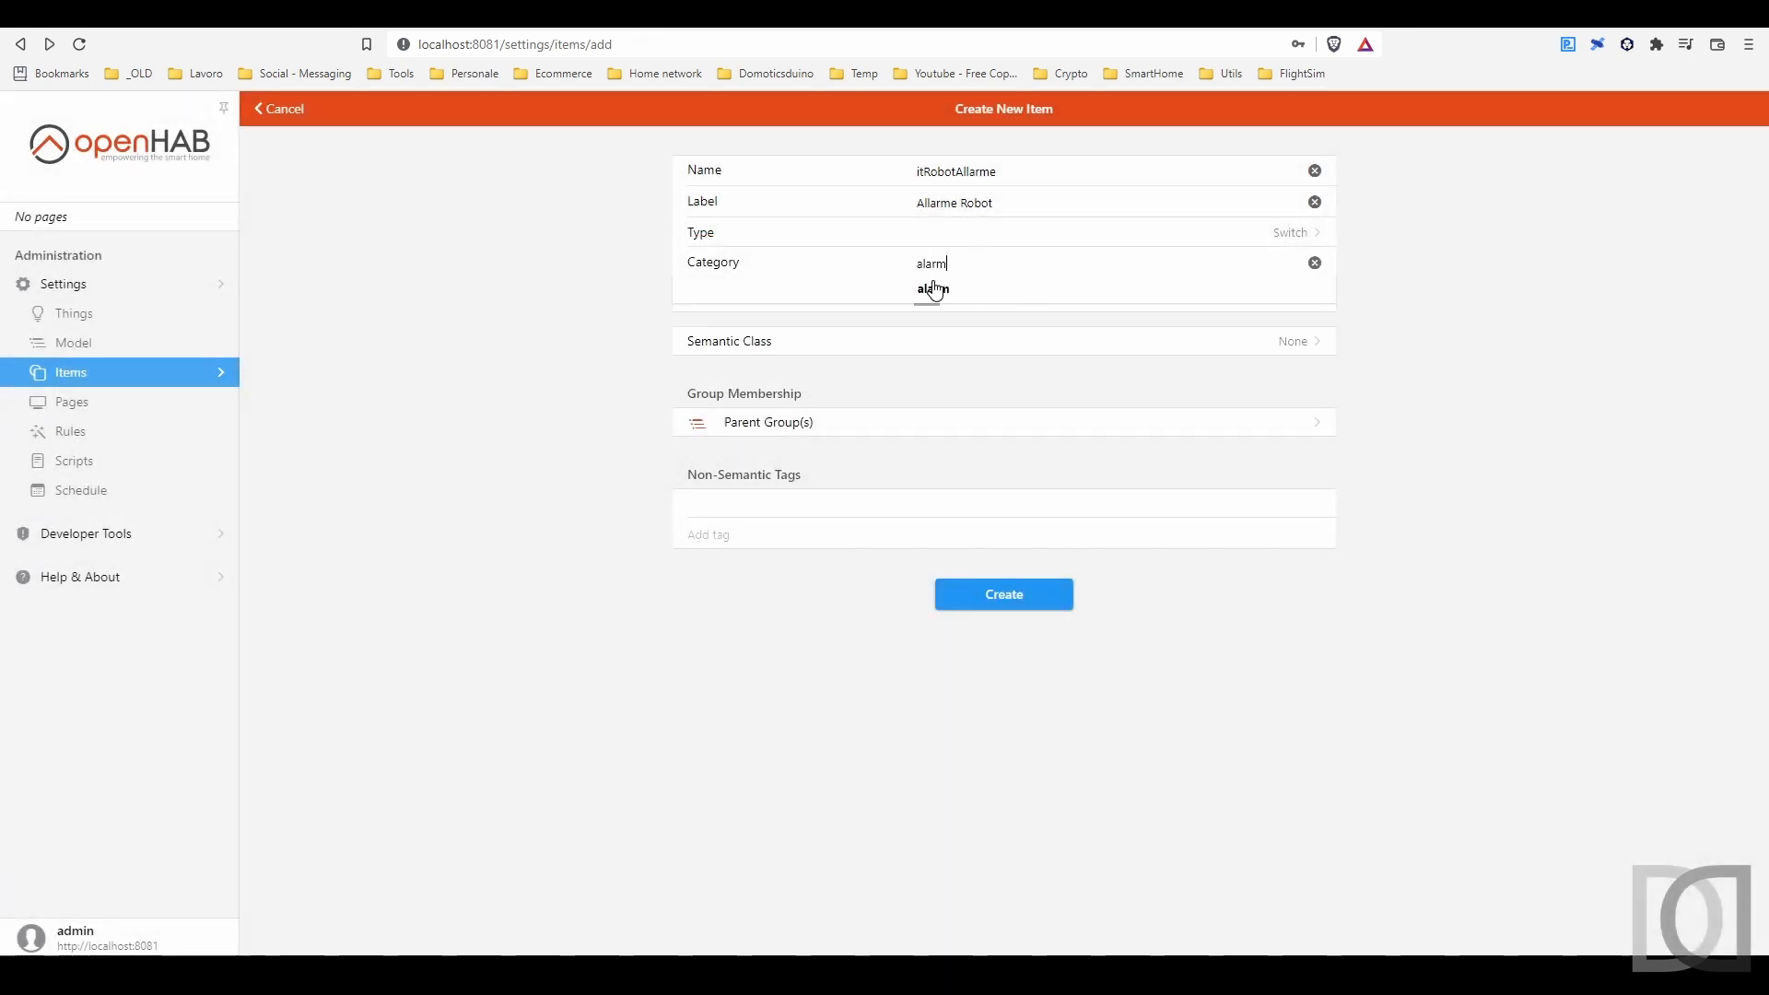
left_click(933, 289)
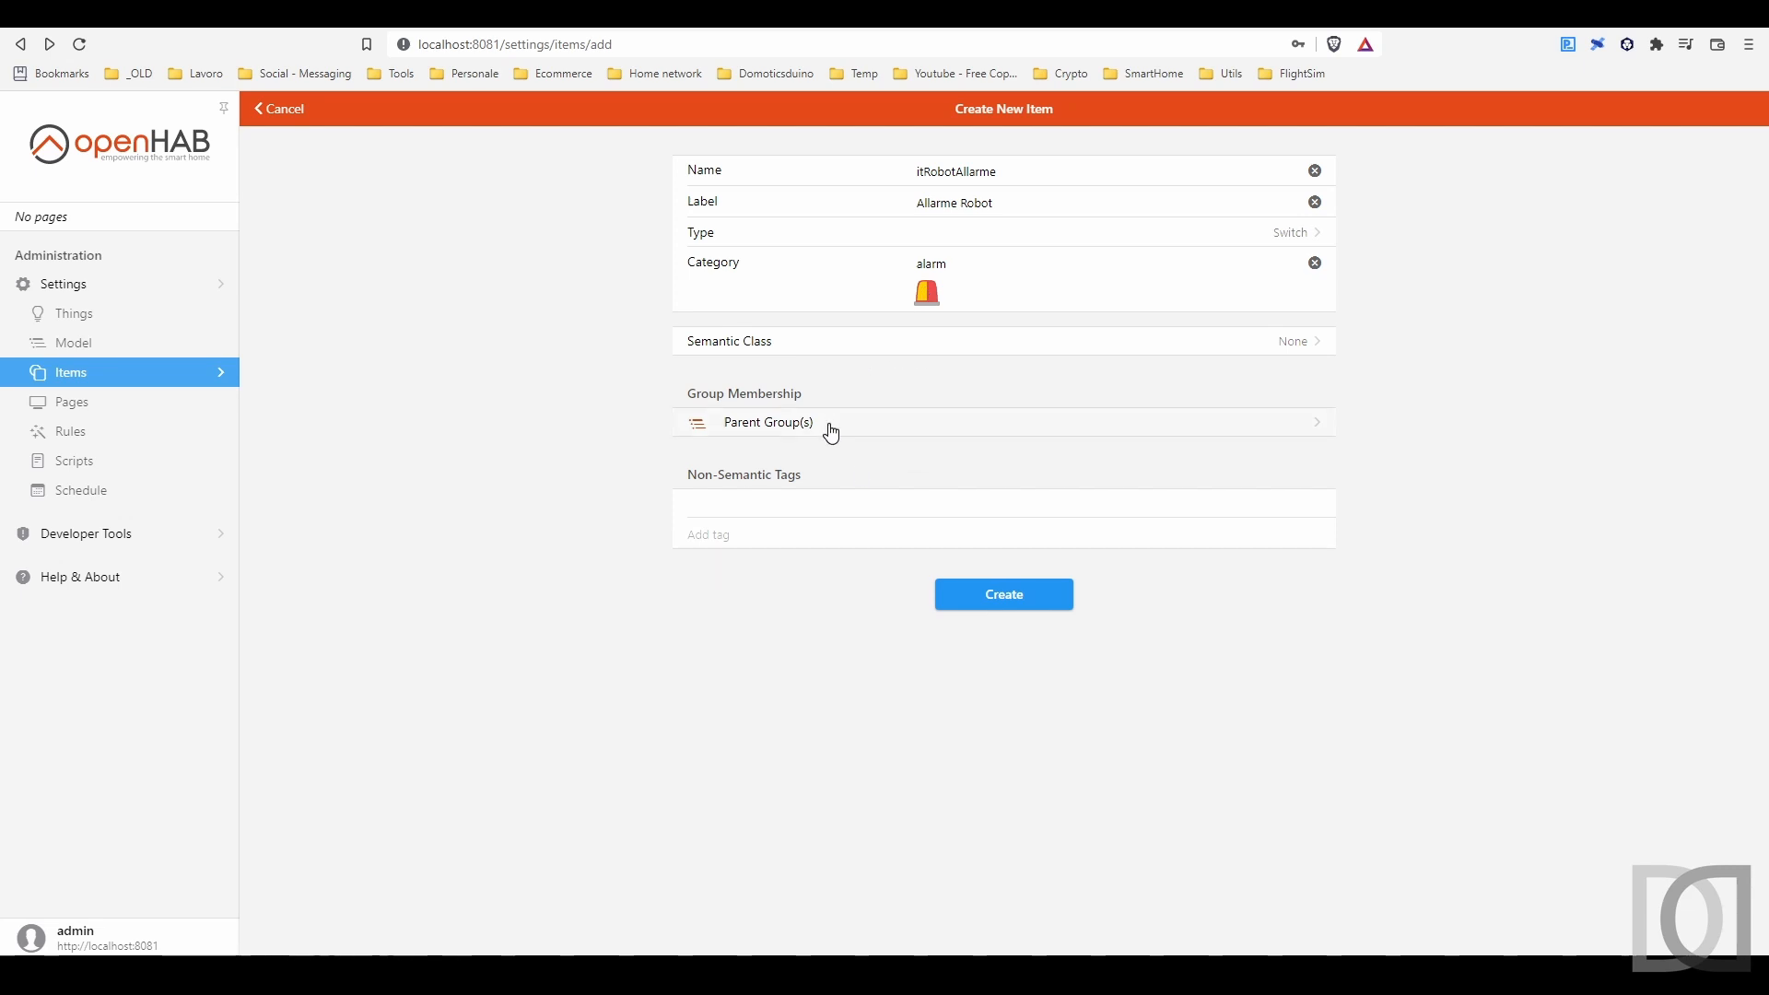
left_click(945, 595)
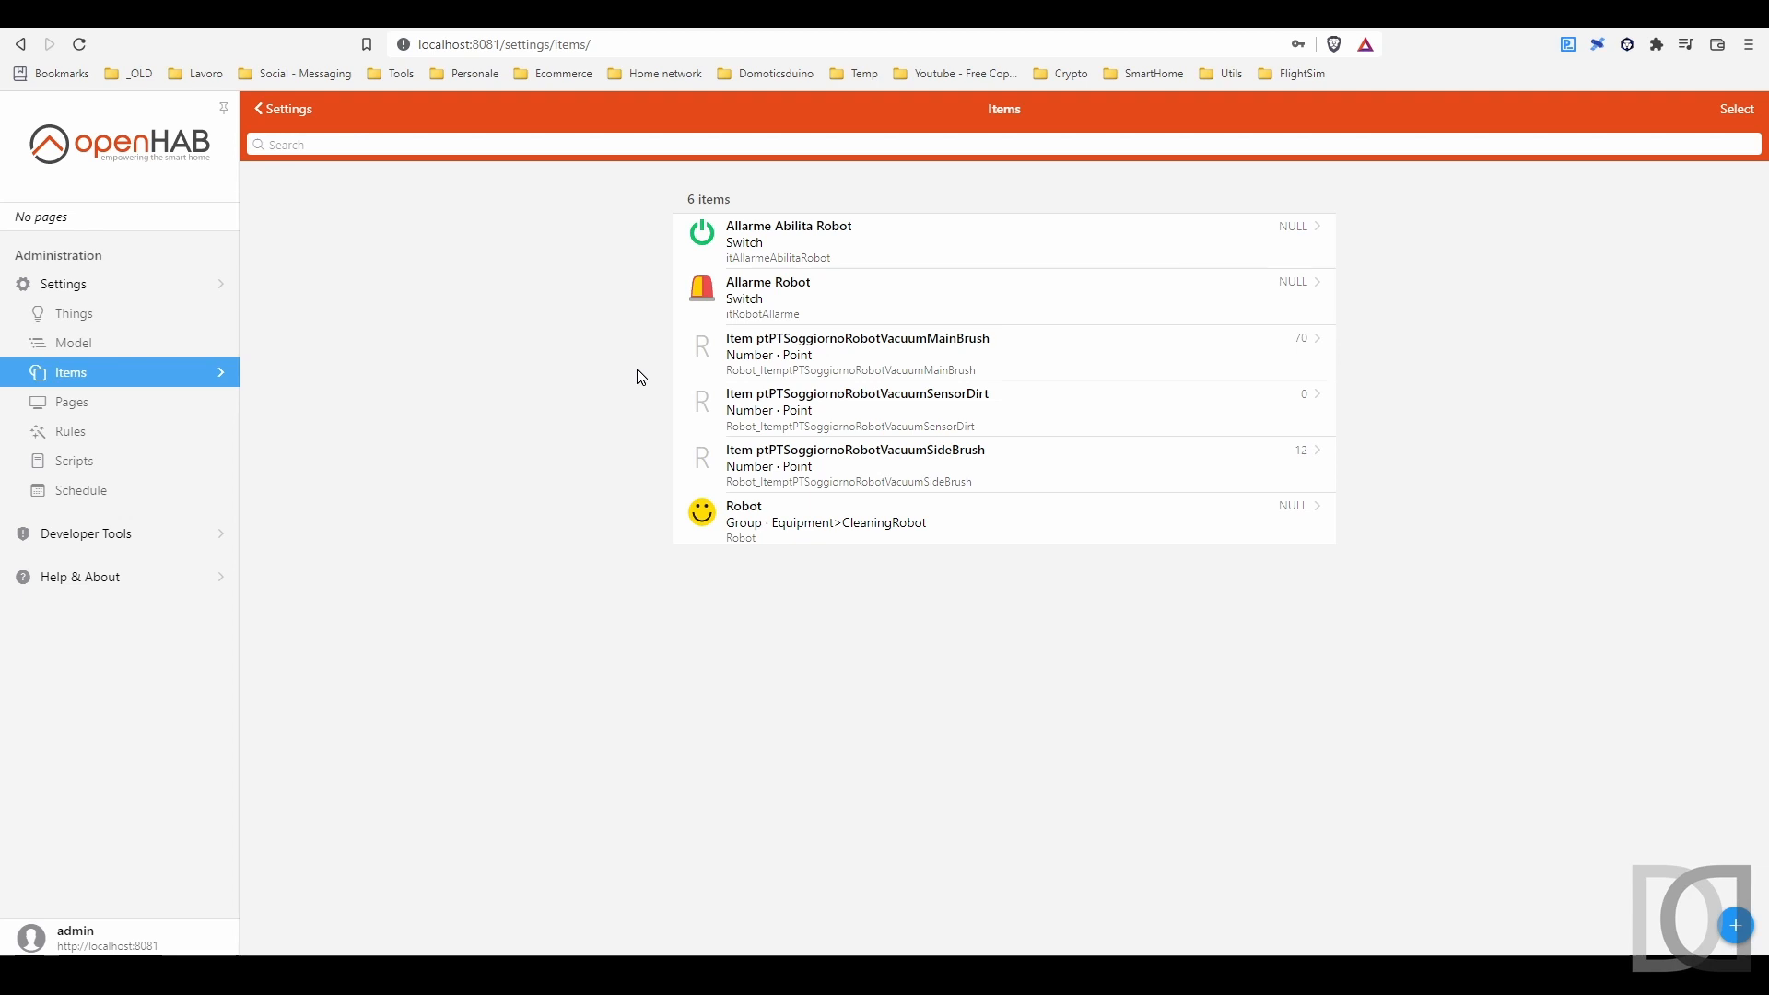
Step: Start a new item named grRobotConsumabili with the label Robot Consumabili
left_click(1732, 921)
left_click(1740, 878)
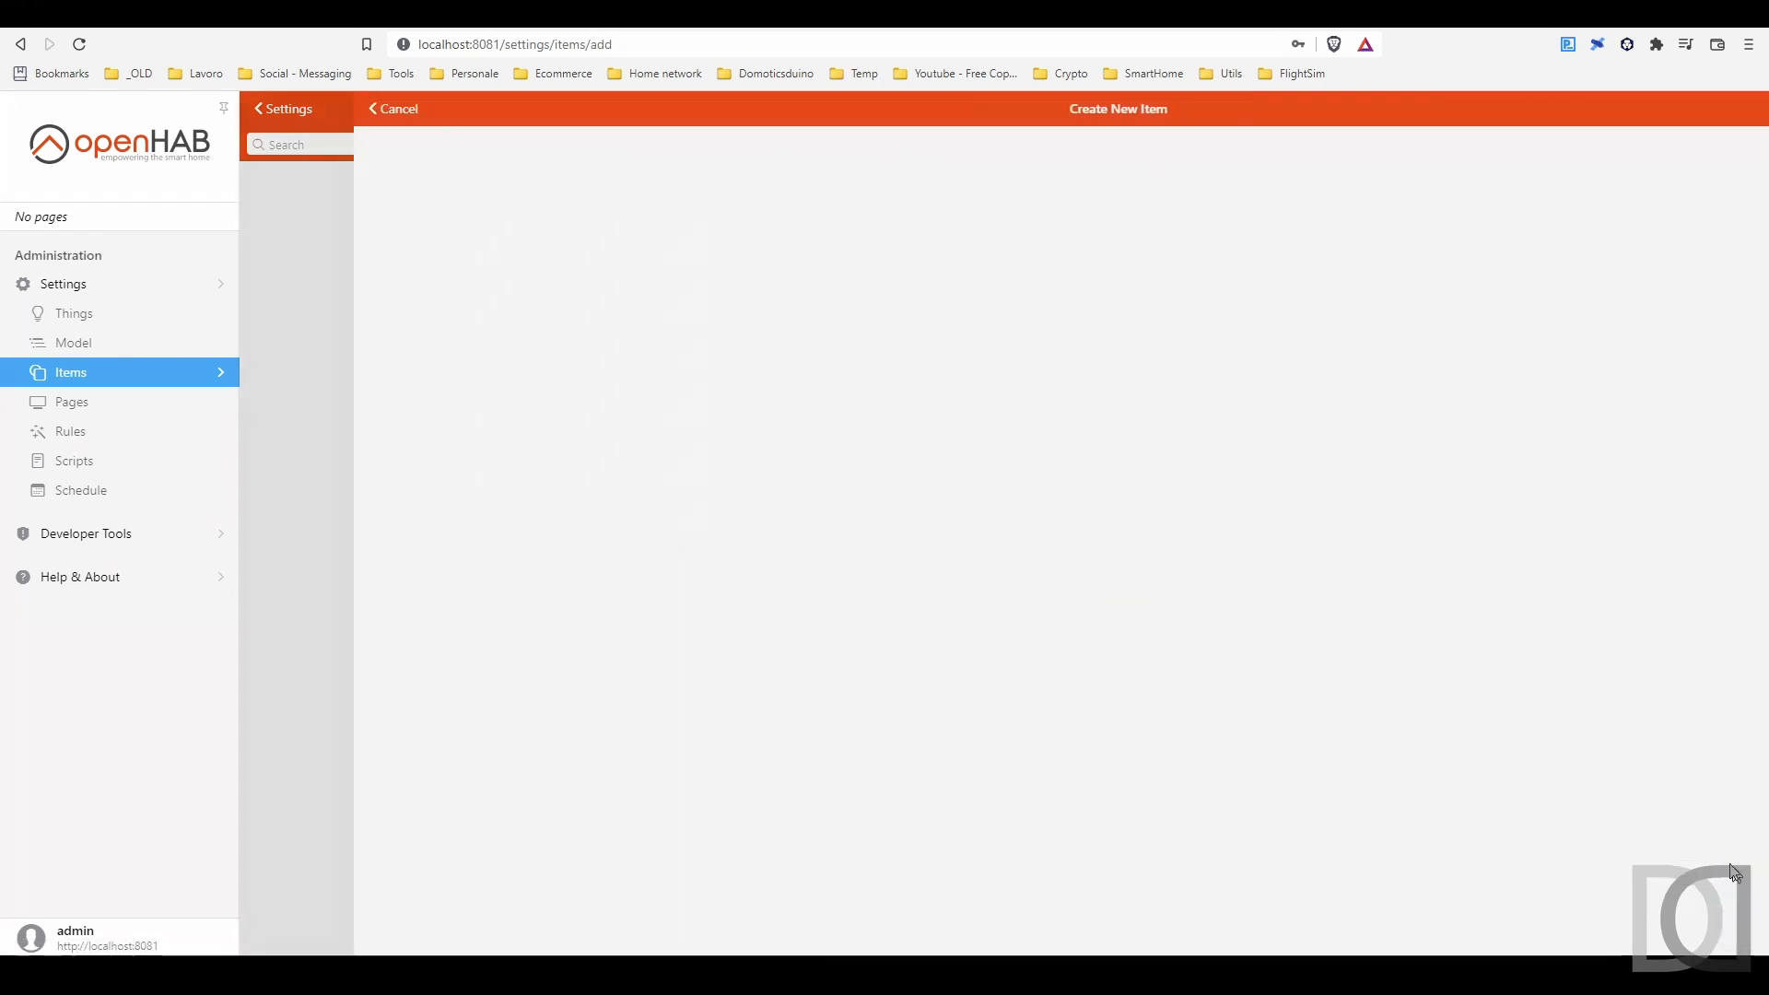
left_click(856, 178)
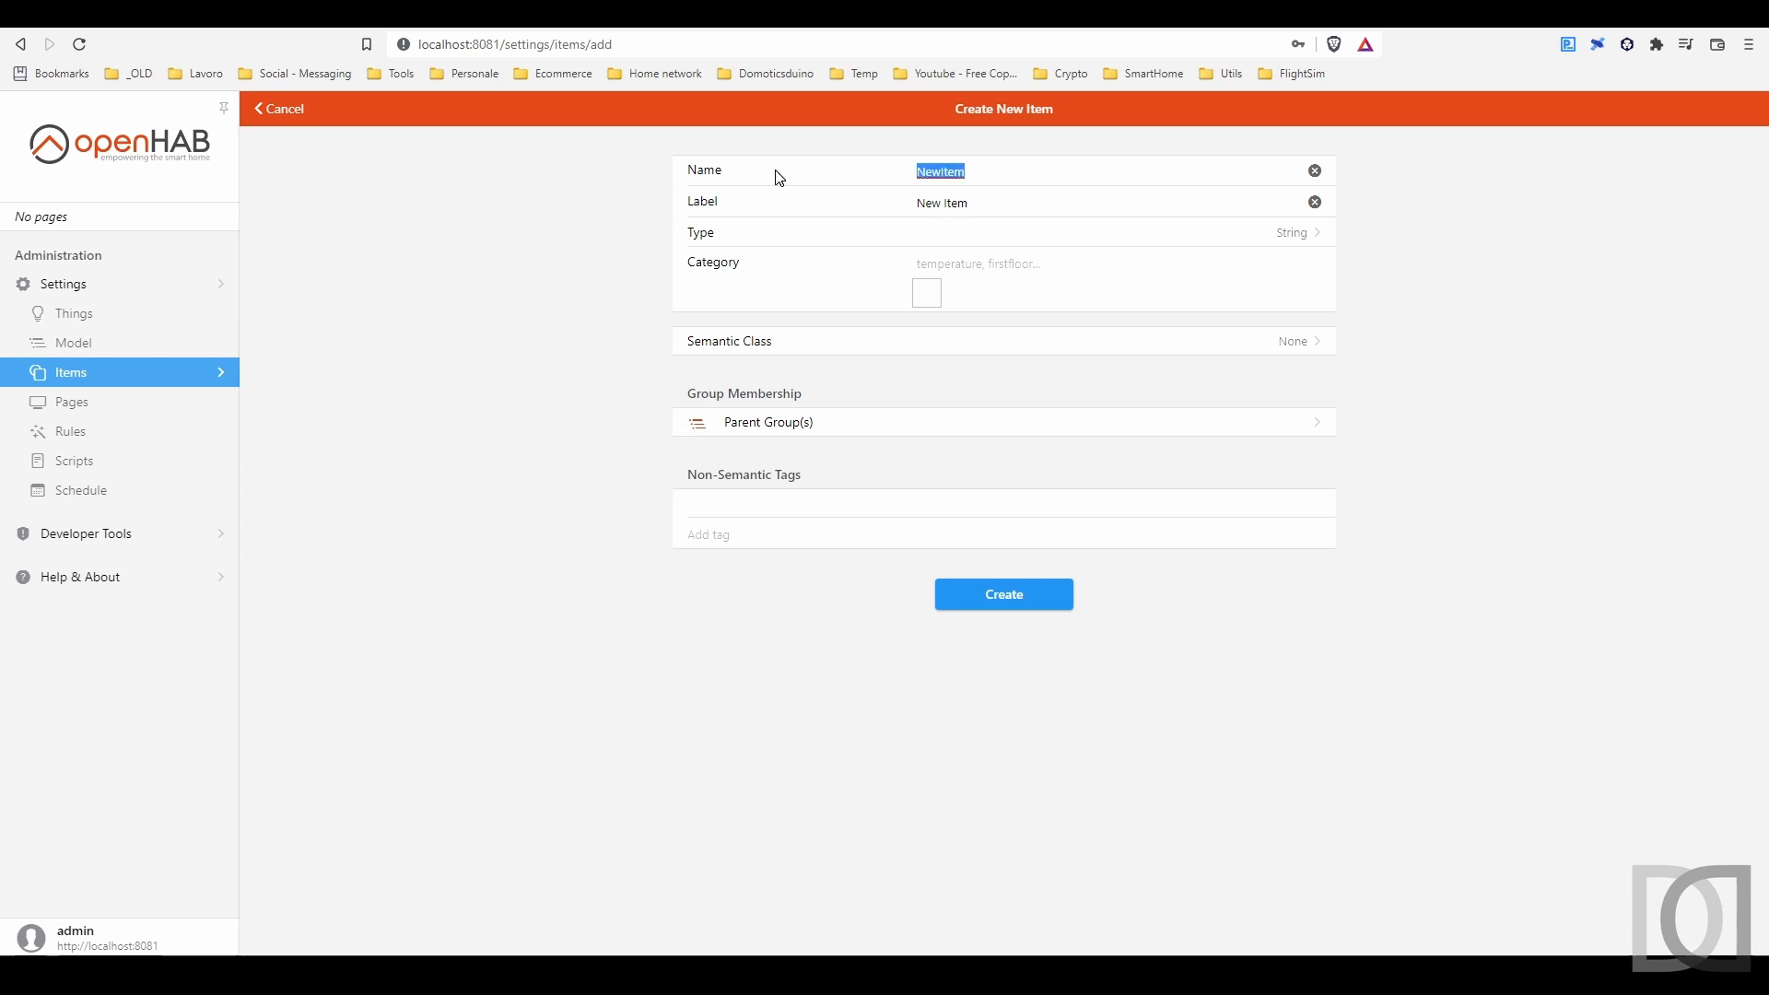
type("Consumabili")
key("Home")
type("Robotgr")
key("Tab")
type("Robot Consumabili")
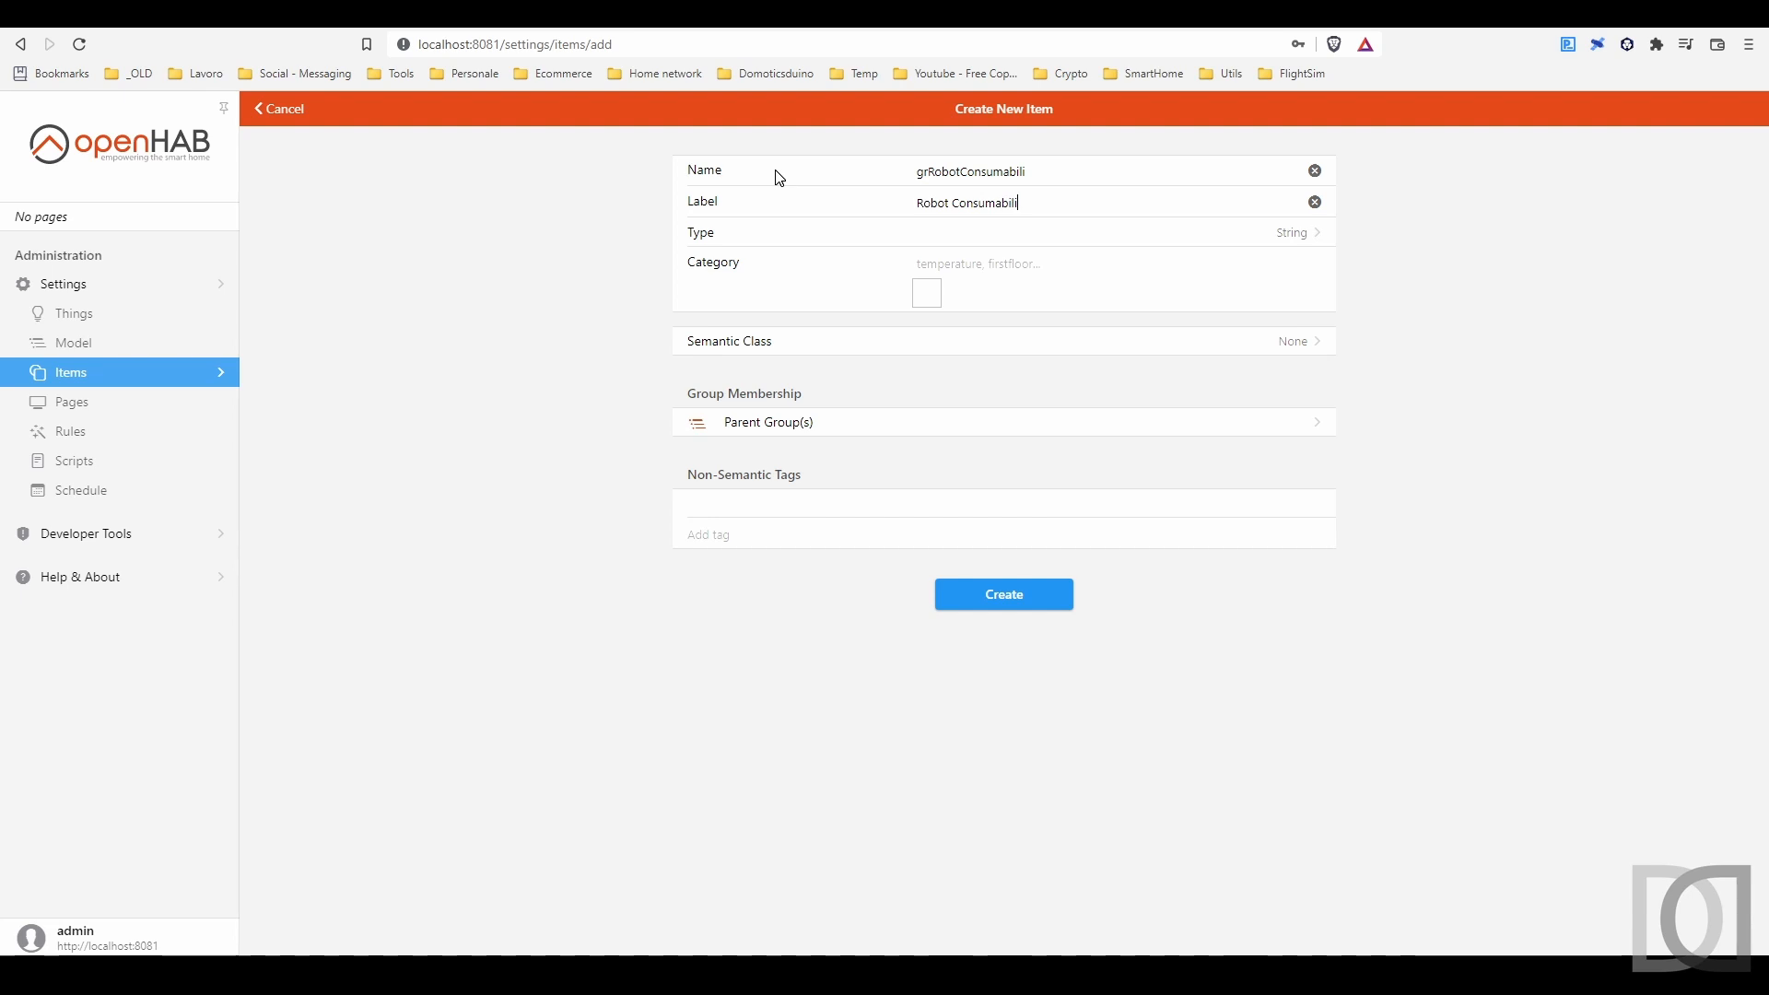
Step: Set the Robot Consumabili item's type to Group and its category to smiley
left_click(1299, 239)
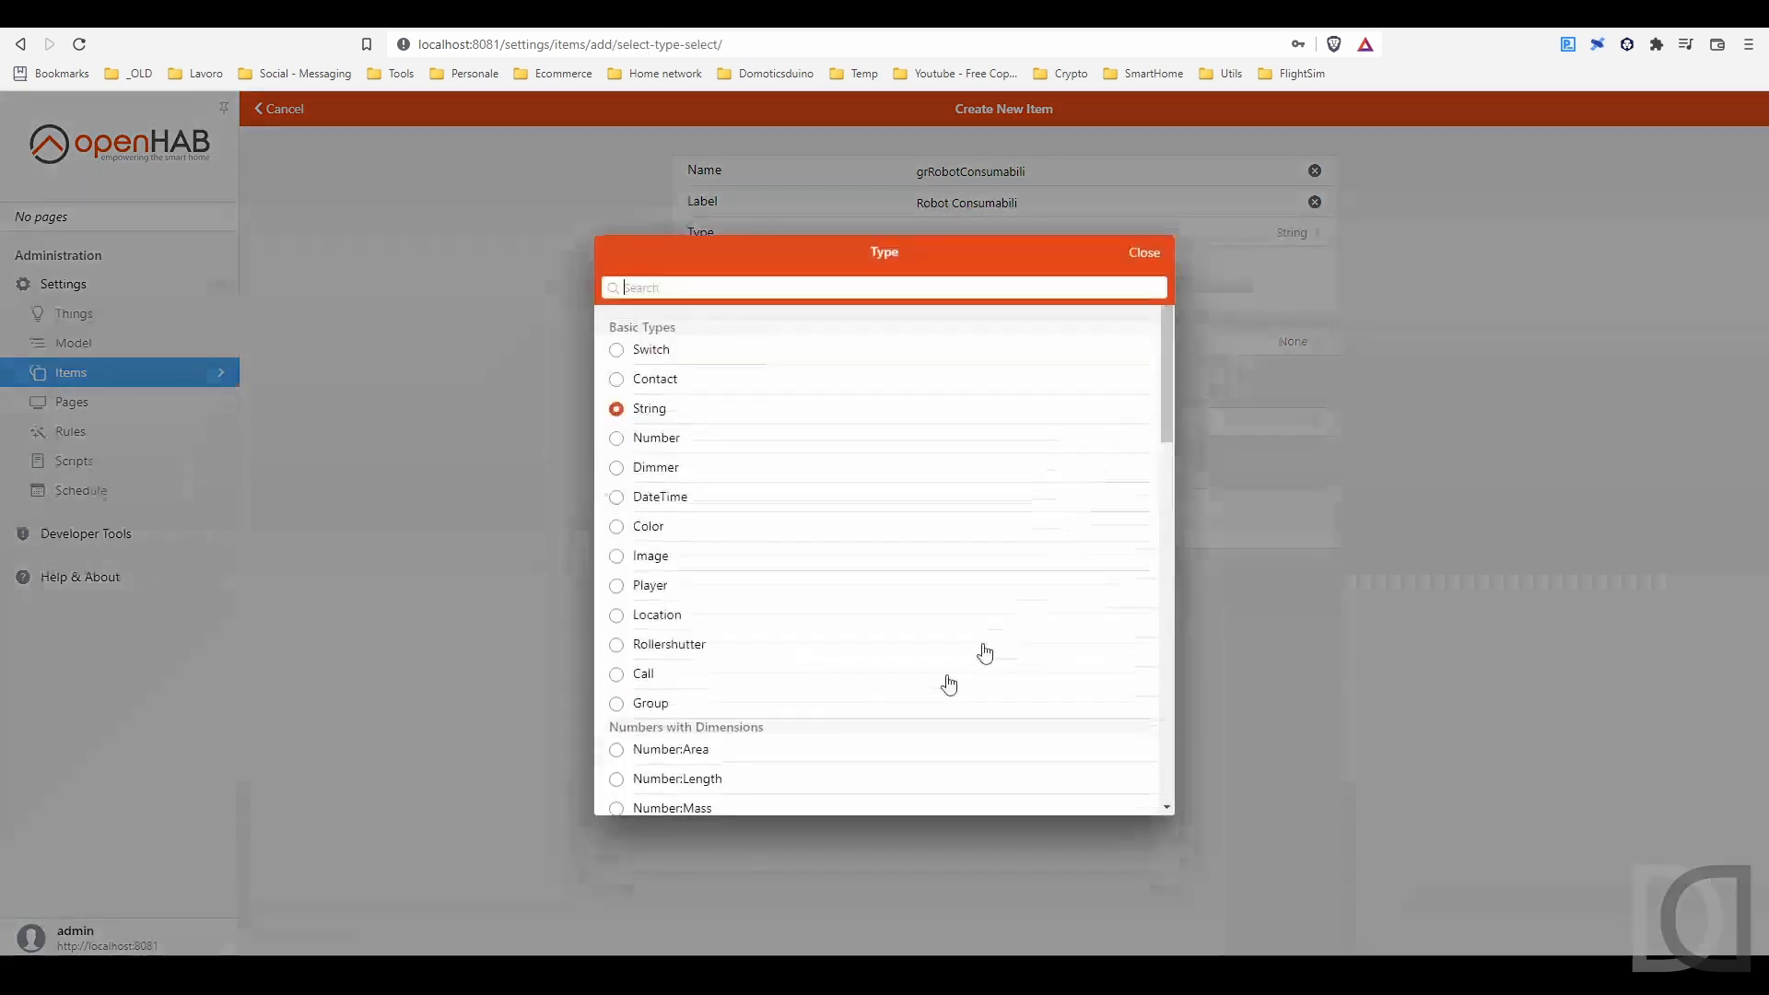
left_click(642, 710)
type("smil")
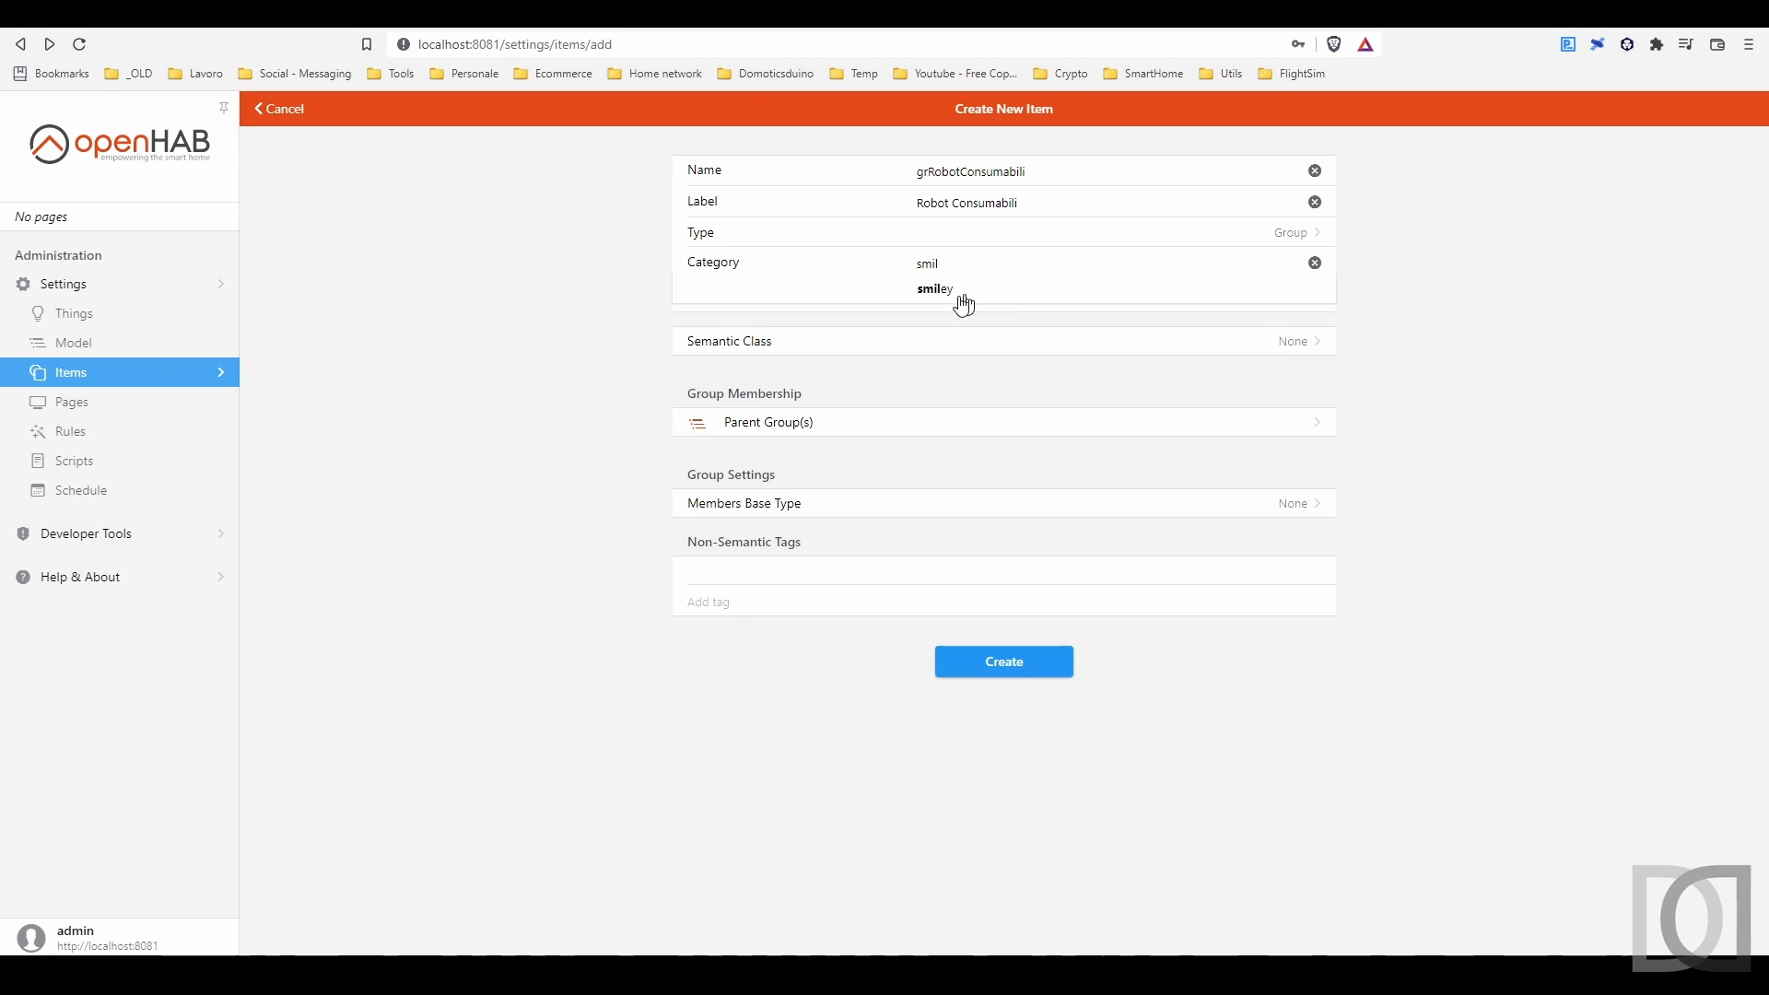
left_click(938, 302)
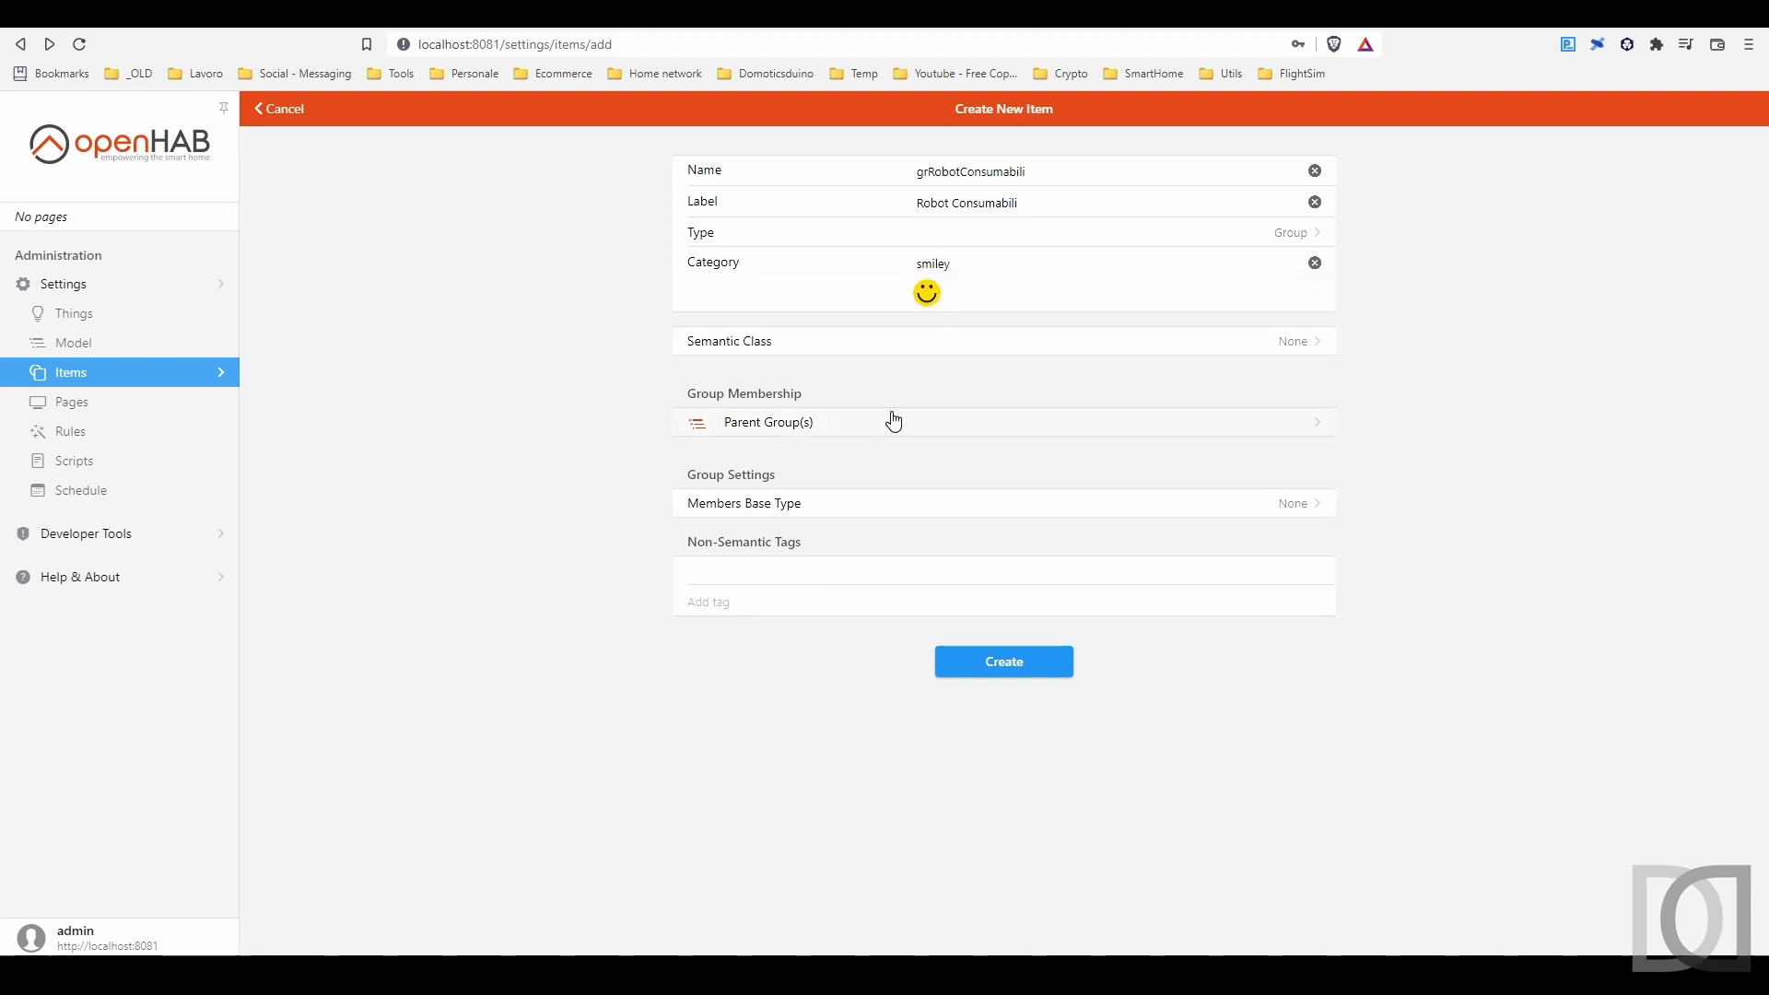
Step: Set the group's members base type to Number and its aggregation function to MIN, and create the item
left_click(796, 510)
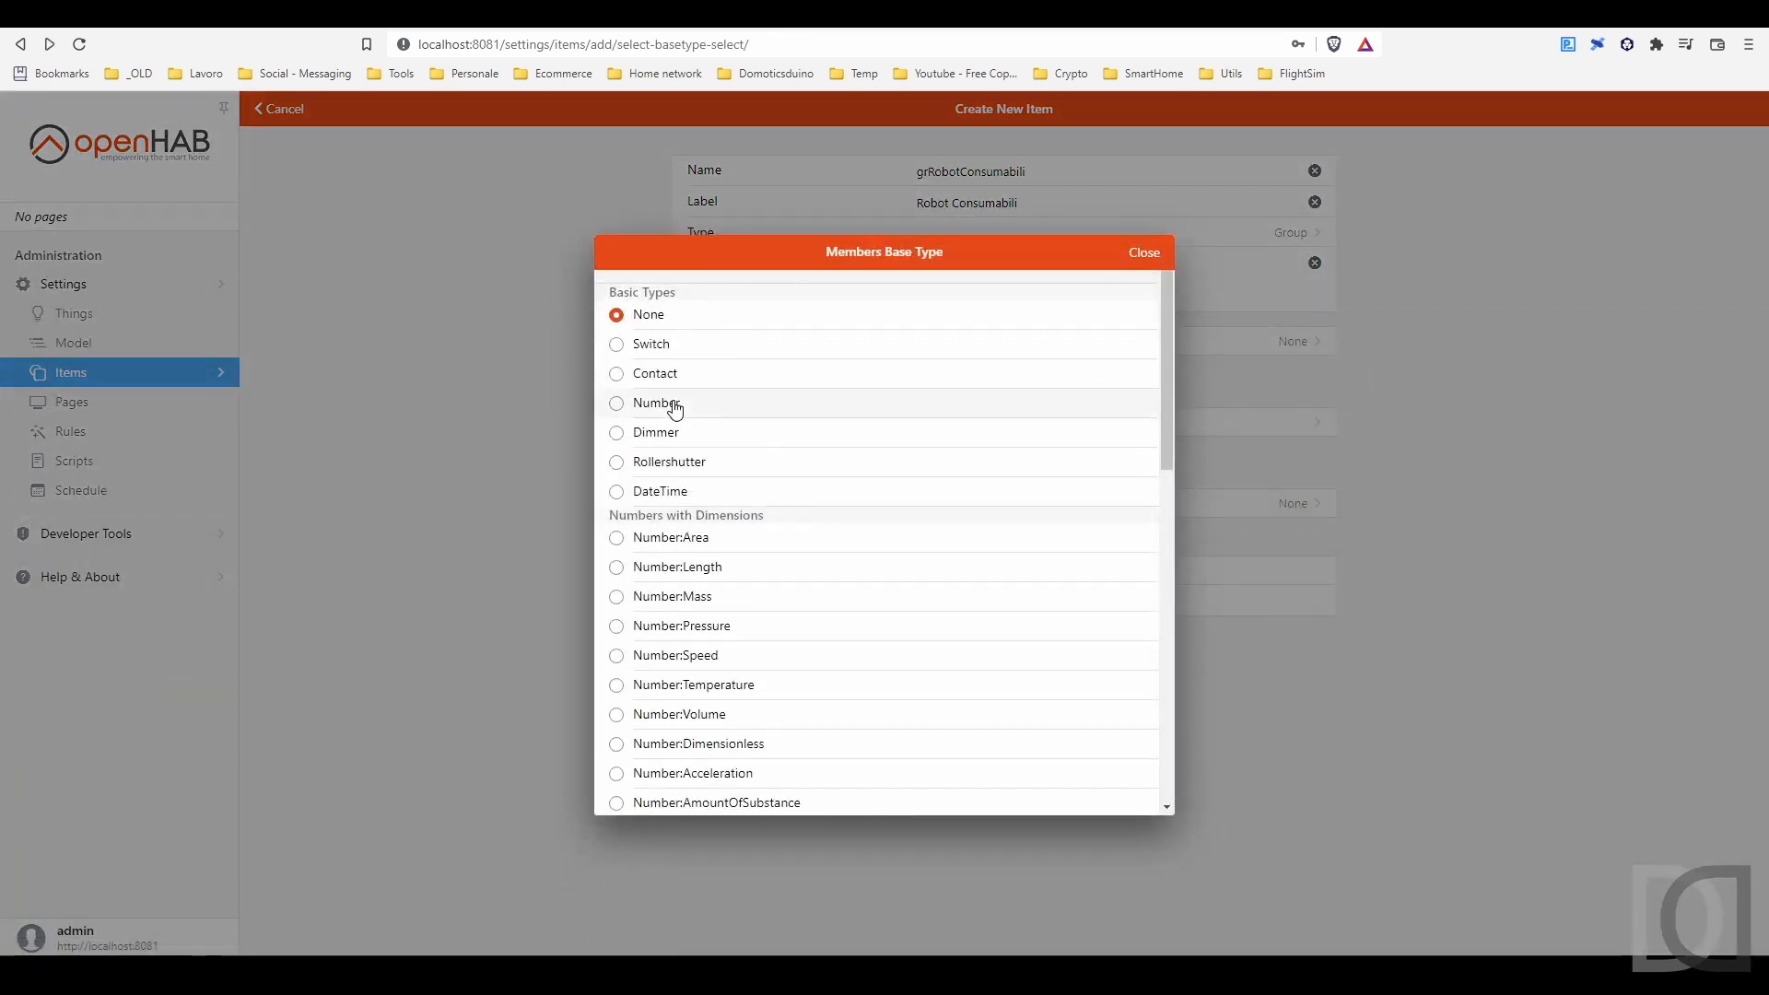
left_click(675, 406)
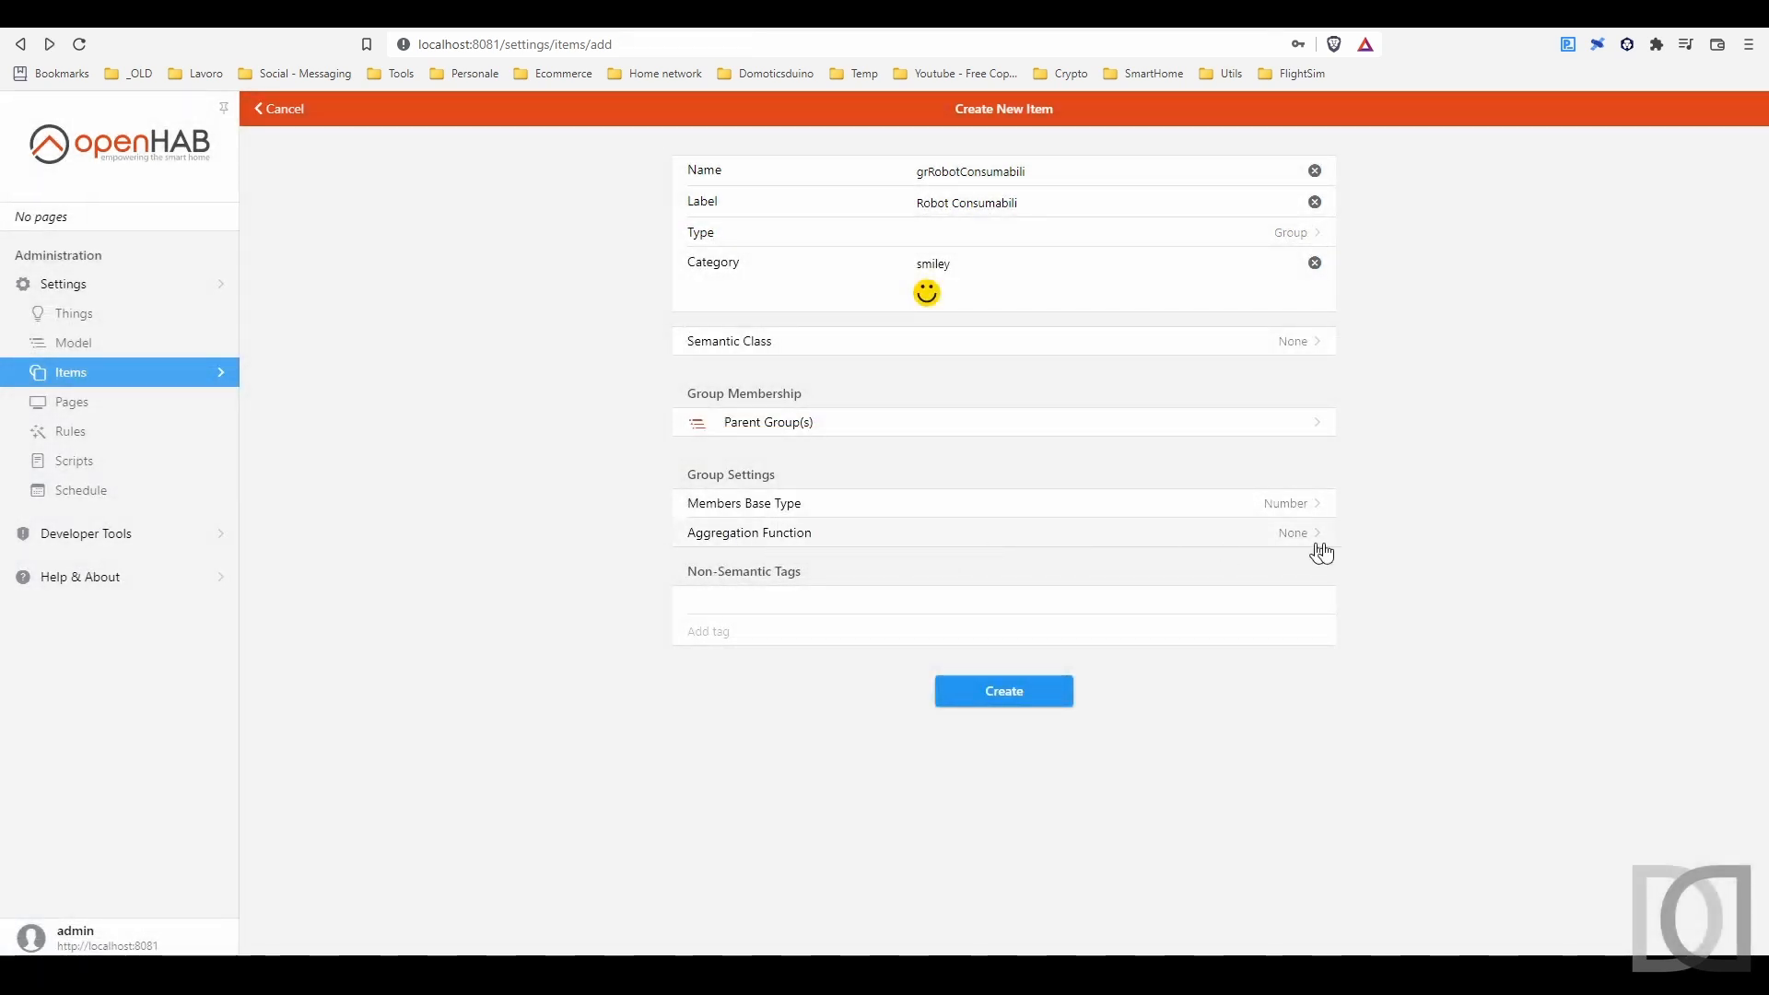
left_click(1275, 540)
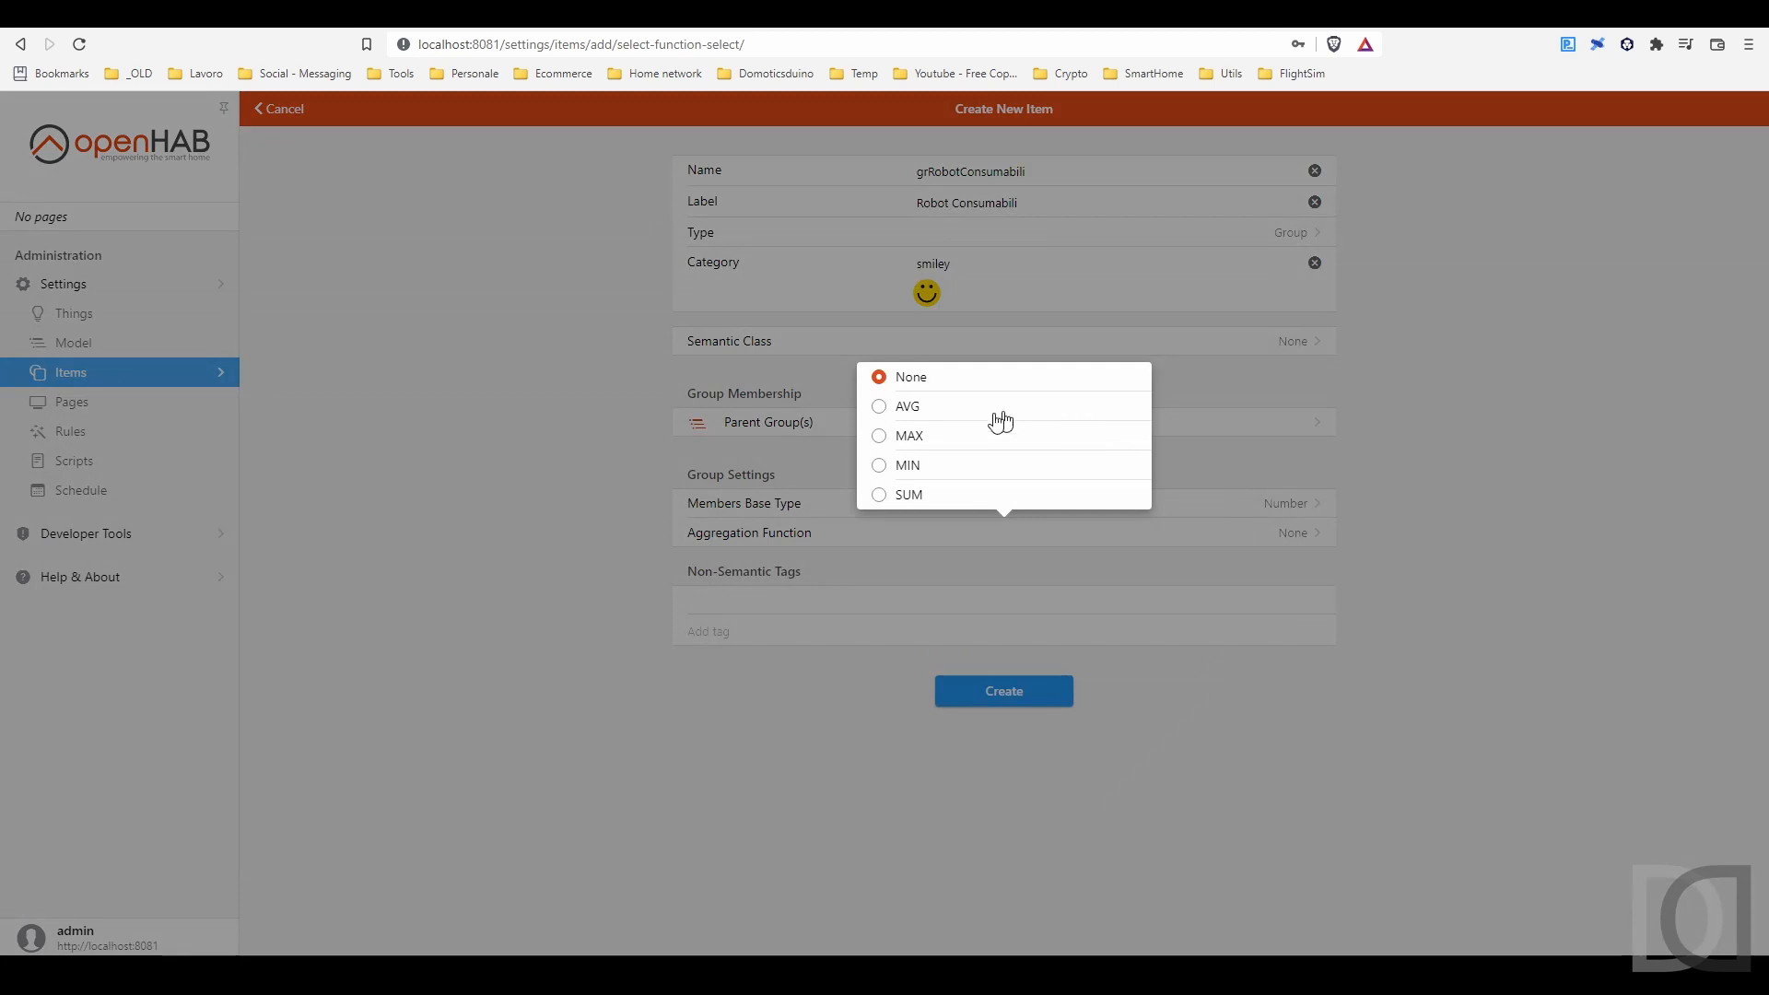
left_click(902, 465)
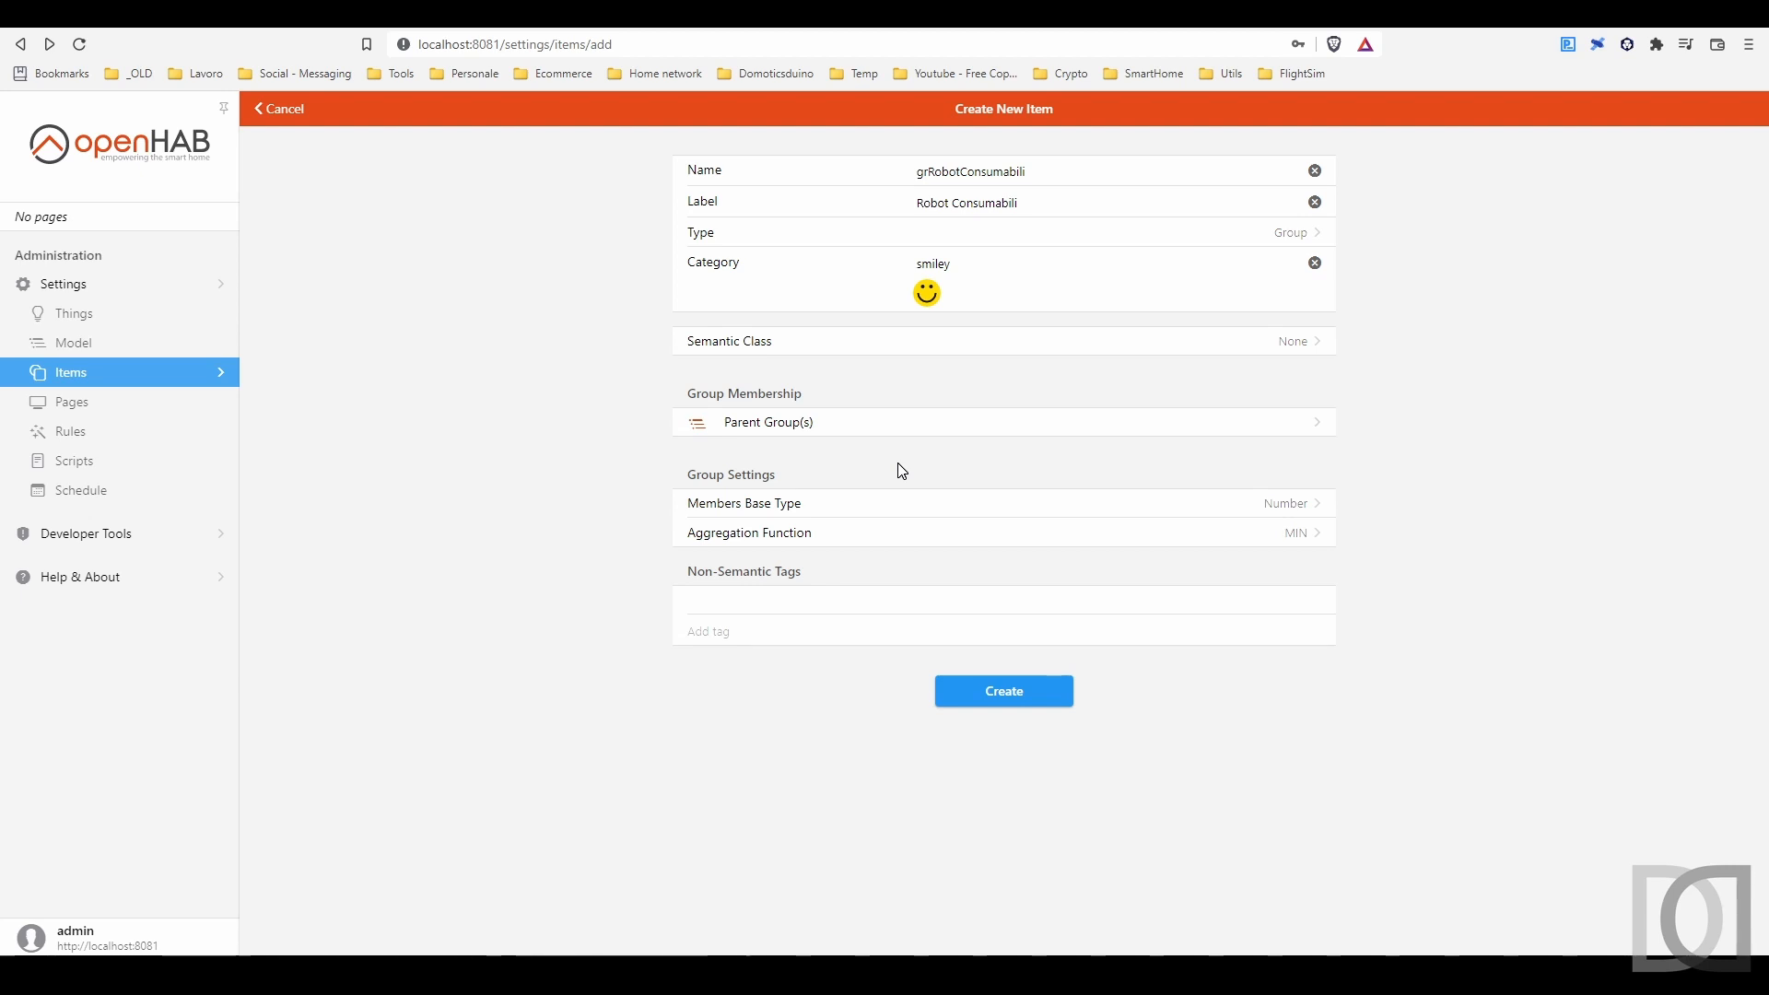
left_click(988, 693)
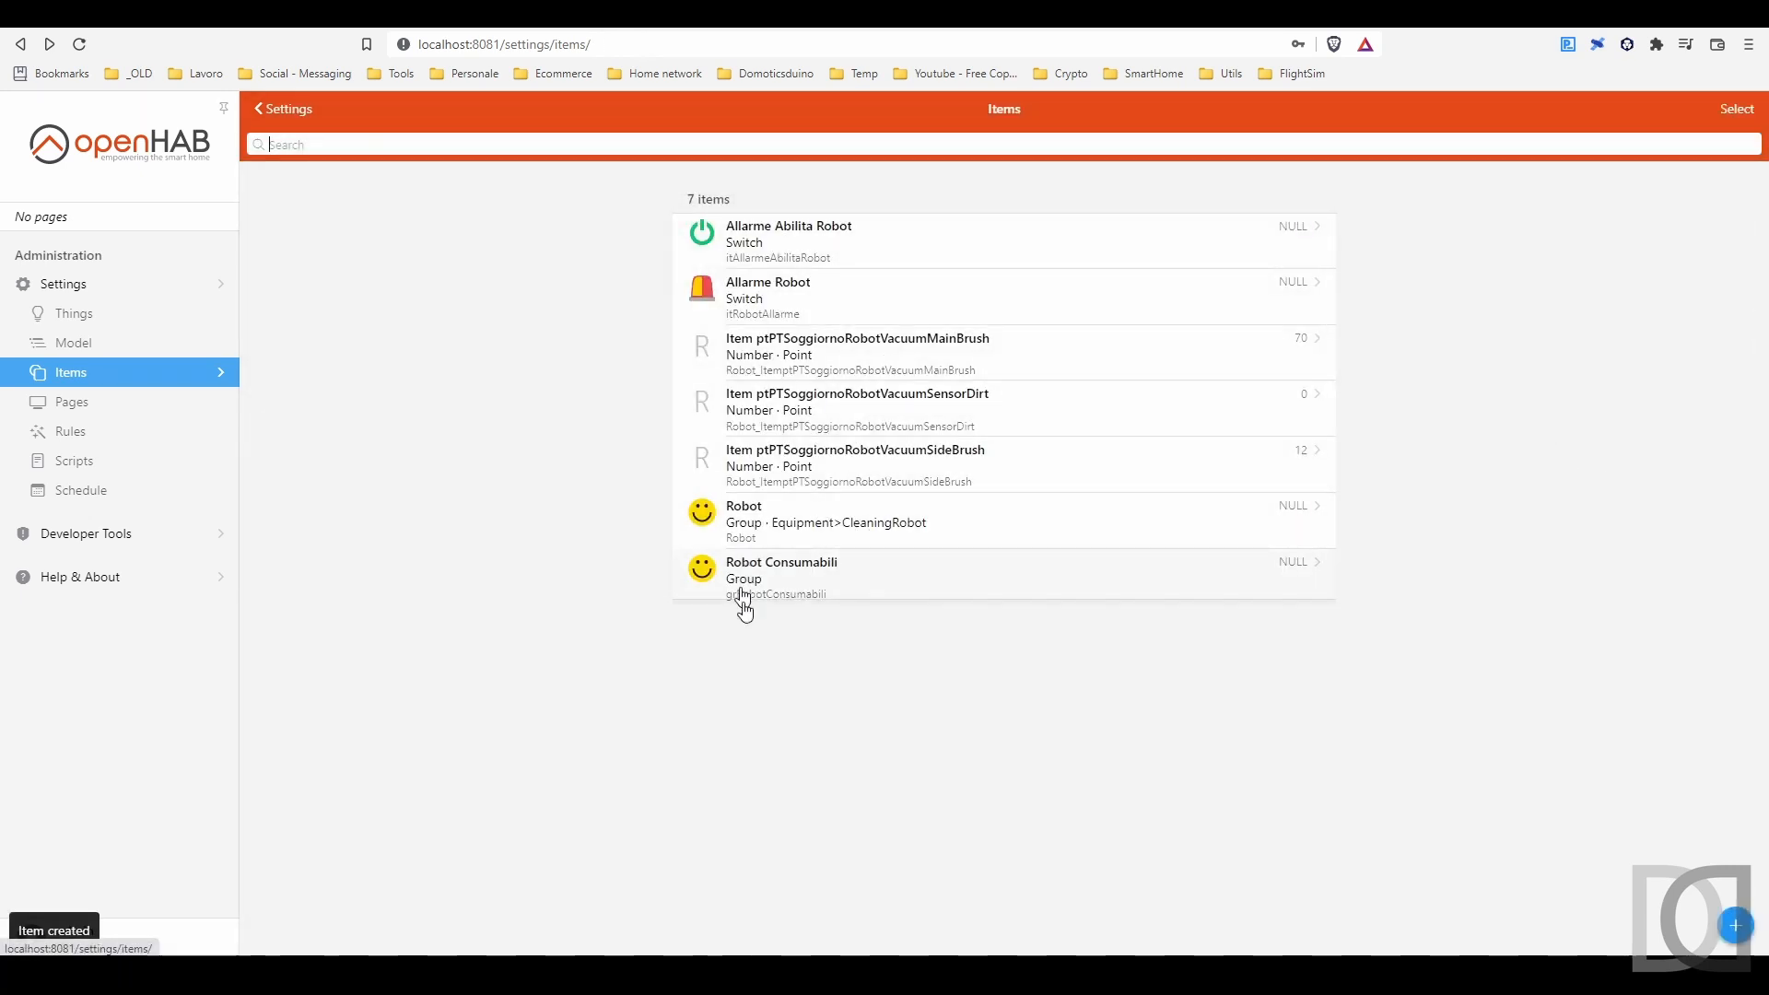
Step: Add the vacuum's MainBrush, SensorDirt and SideBrush items as direct members of the Robot Consumabili group and apply the change
left_click(797, 580)
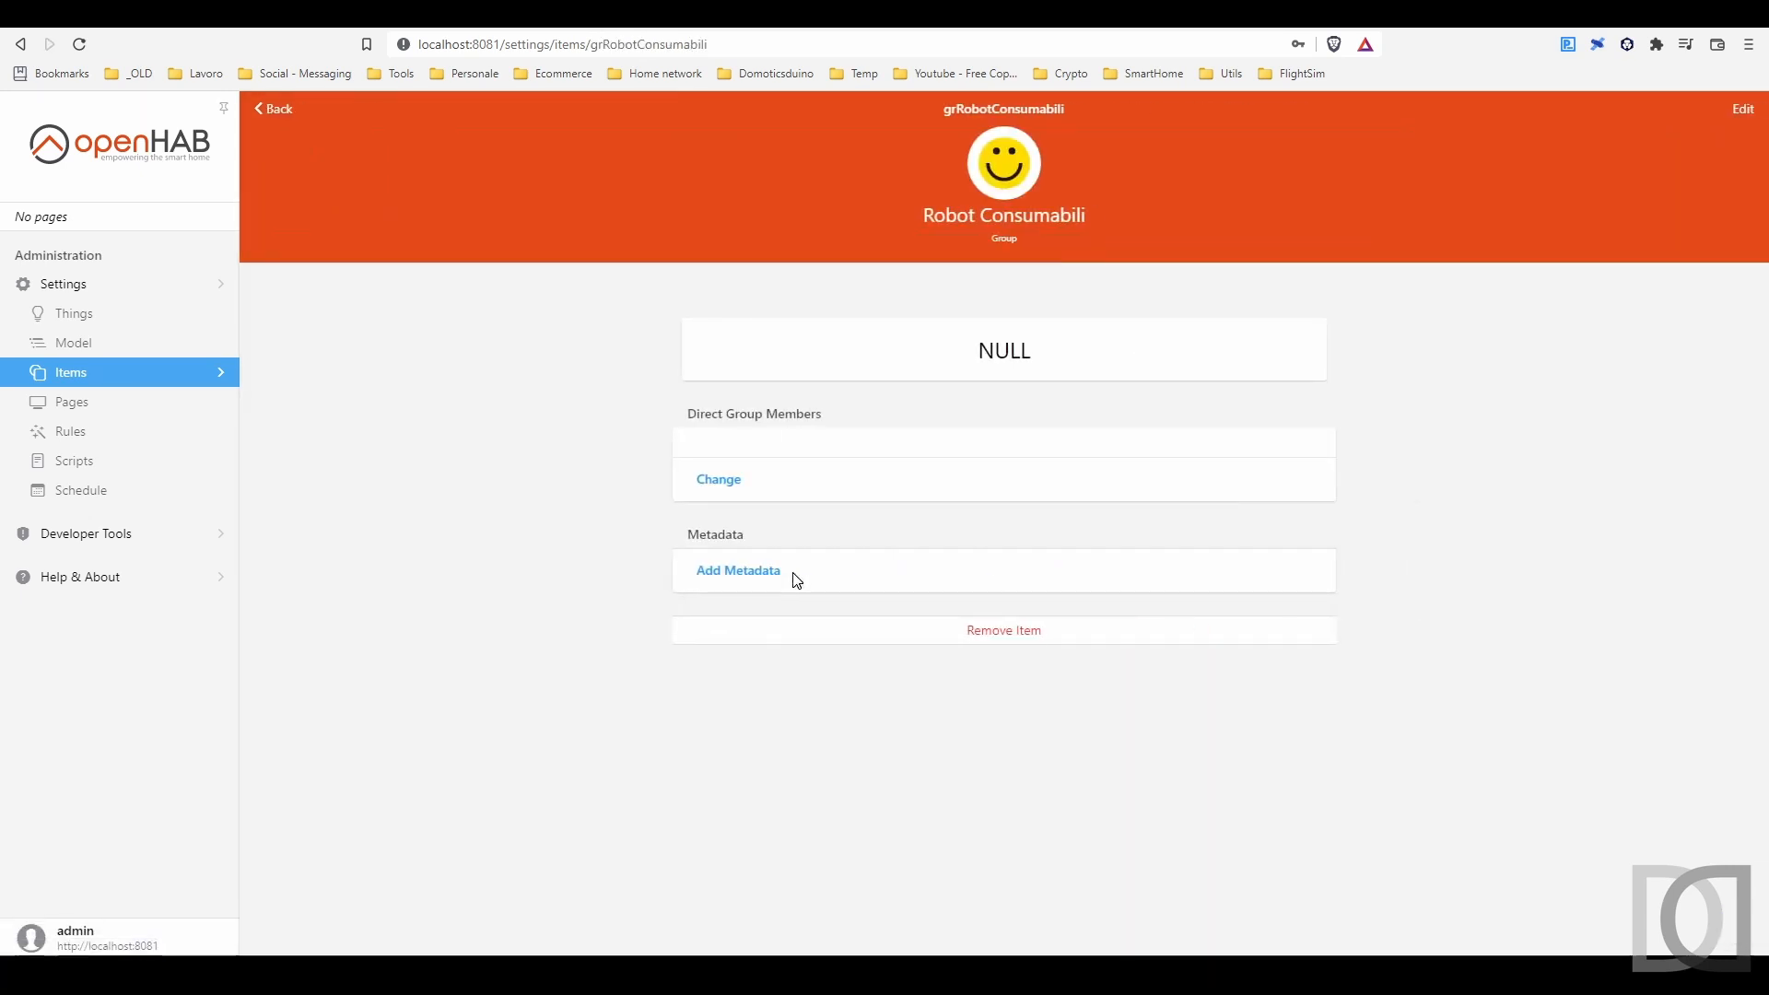
left_click(724, 479)
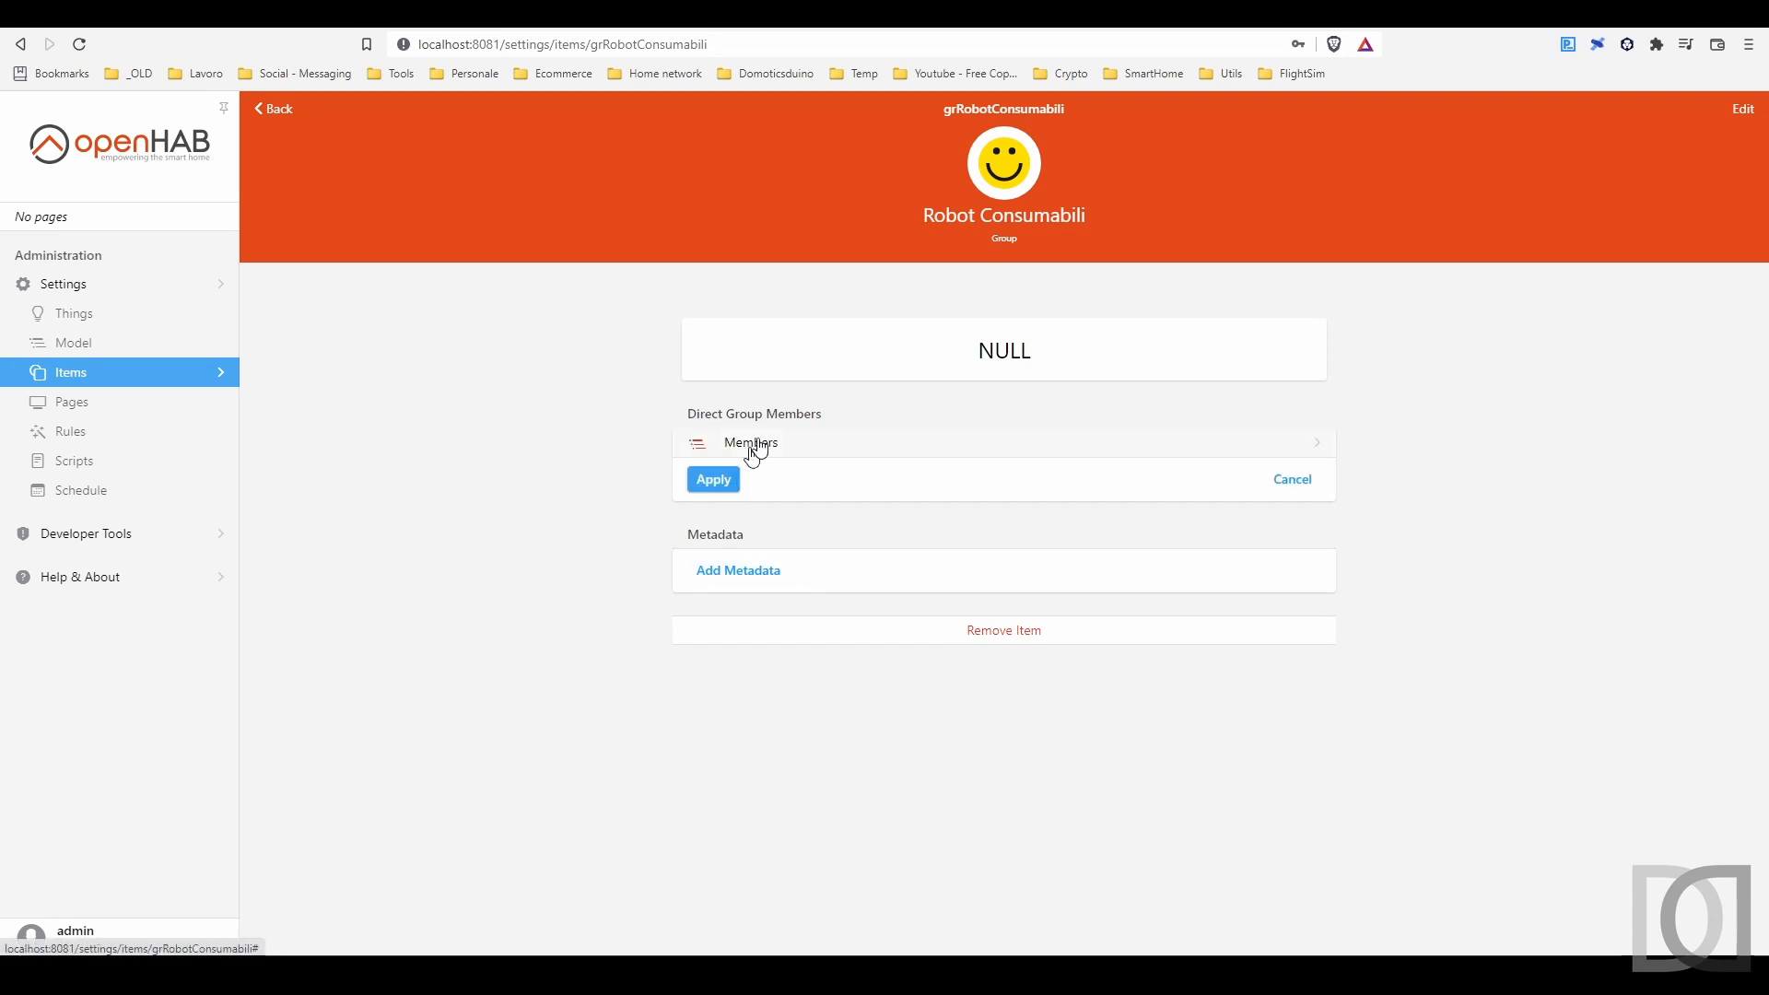
left_click(760, 444)
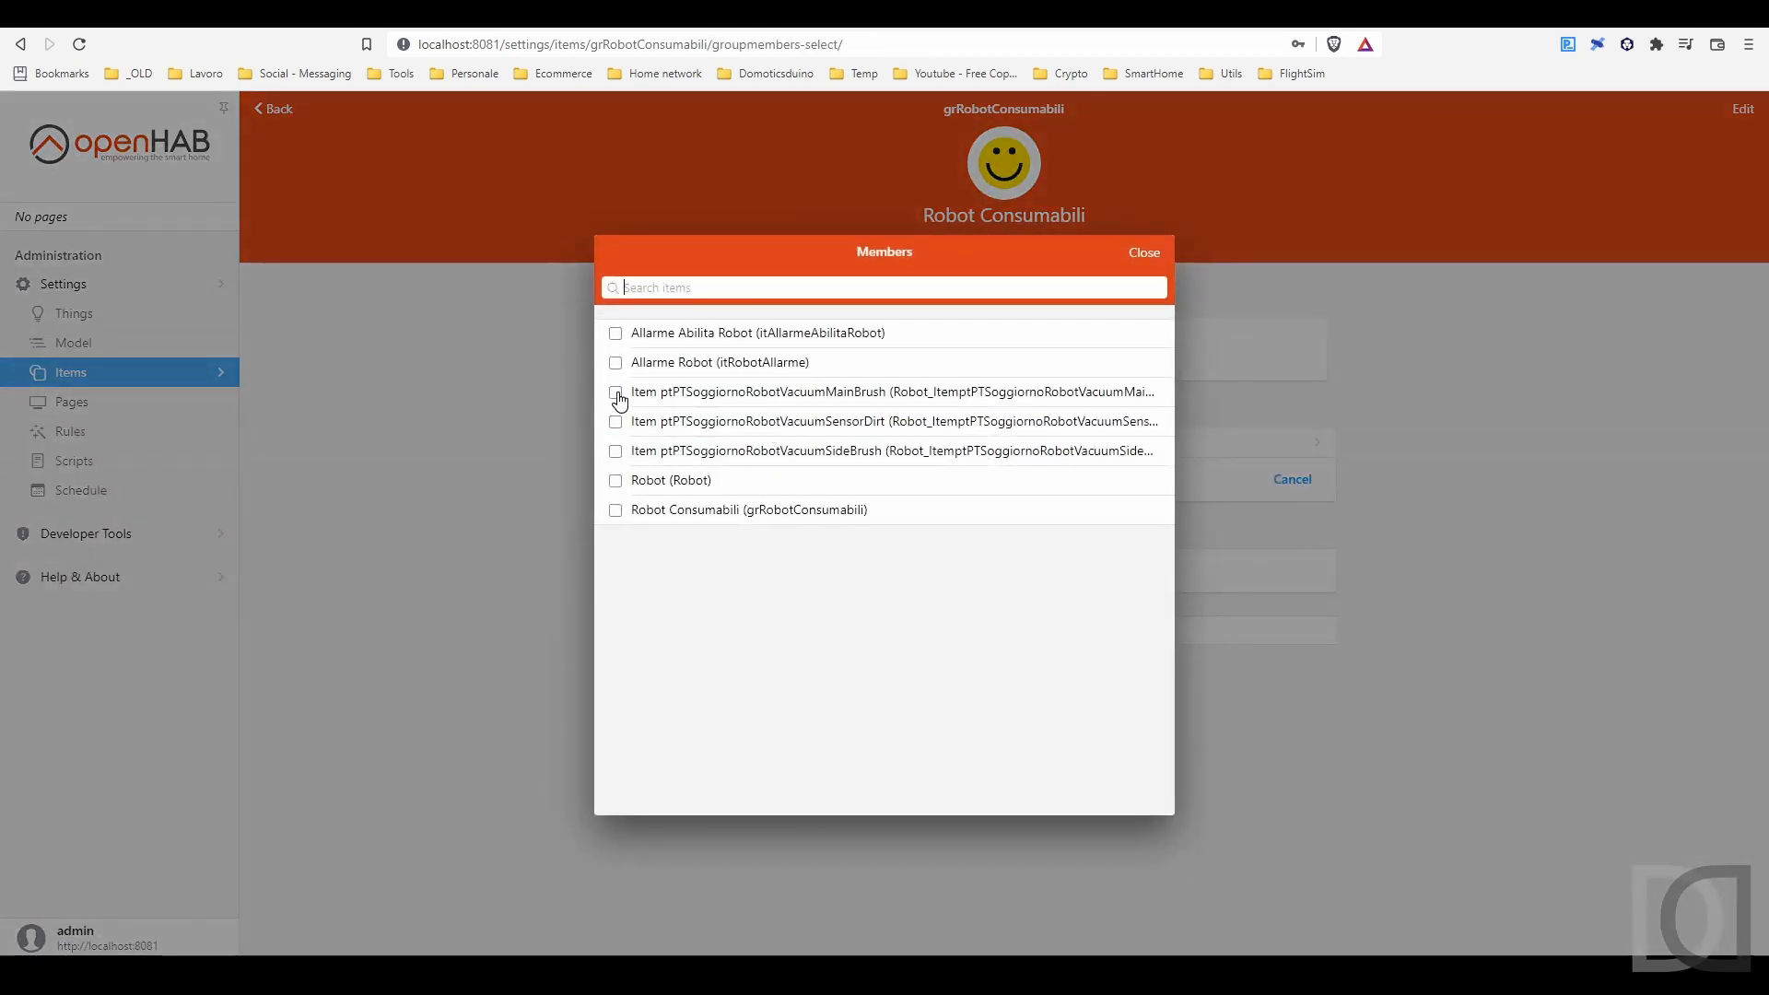
left_click(615, 393)
left_click(618, 423)
left_click(616, 452)
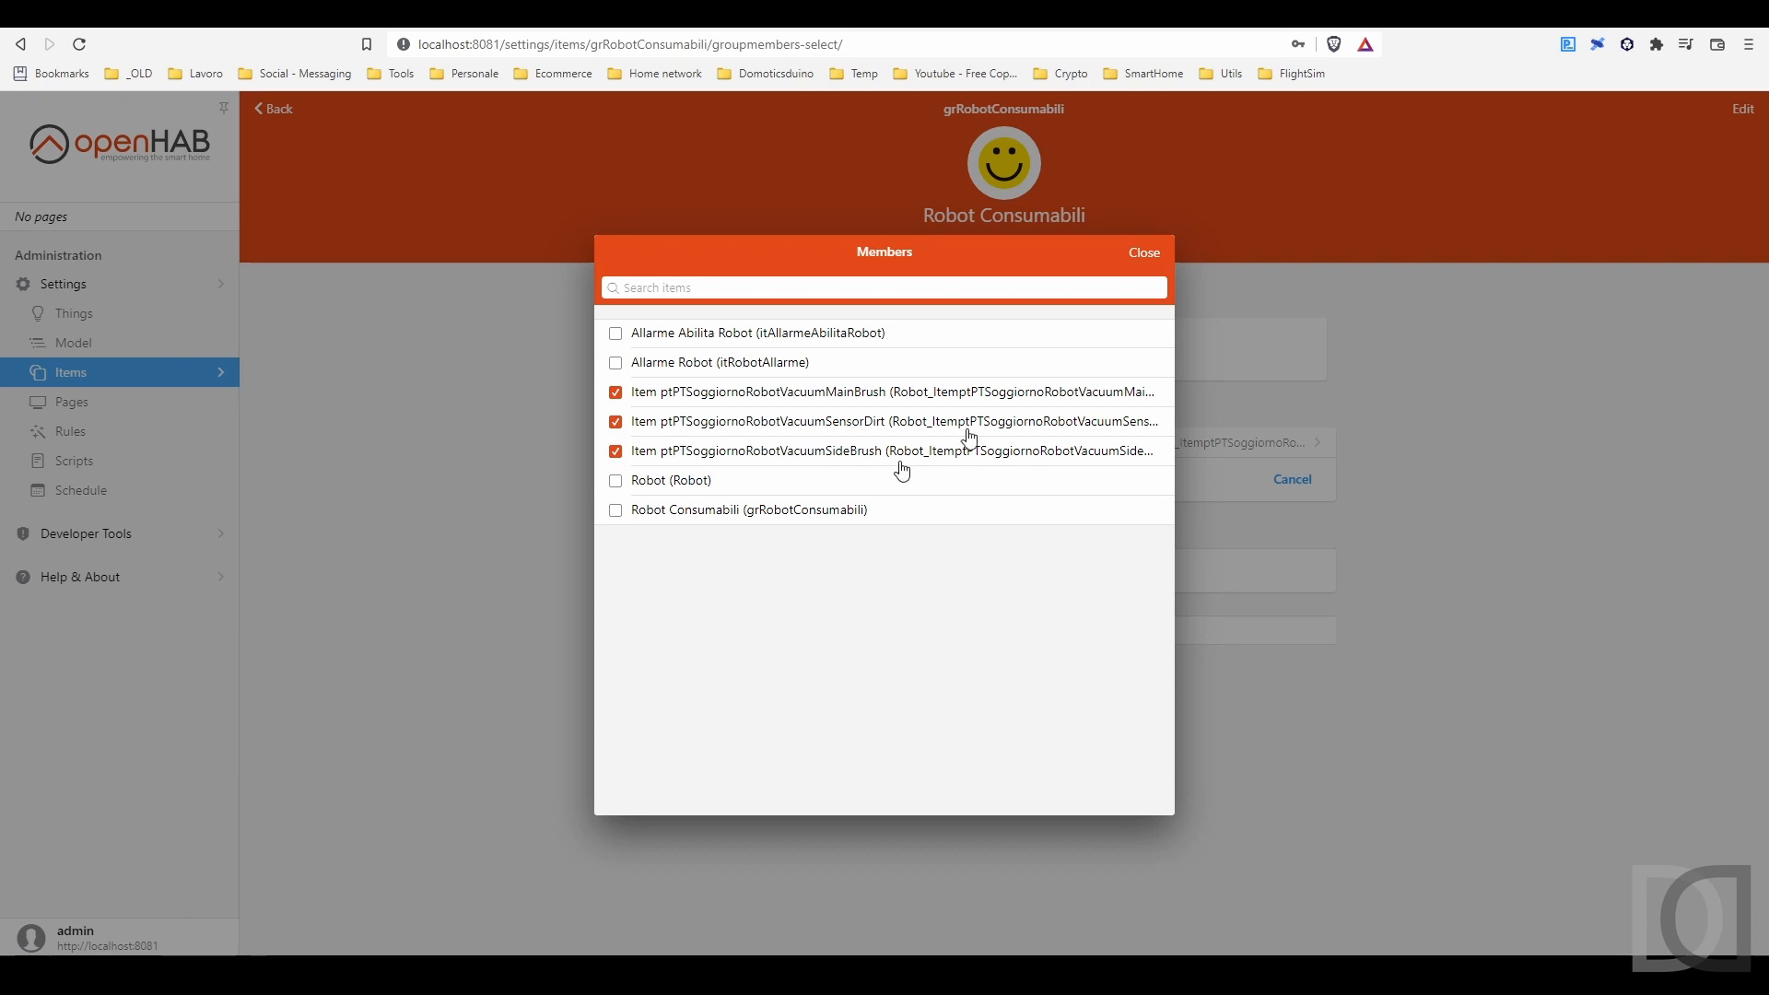
left_click(1143, 257)
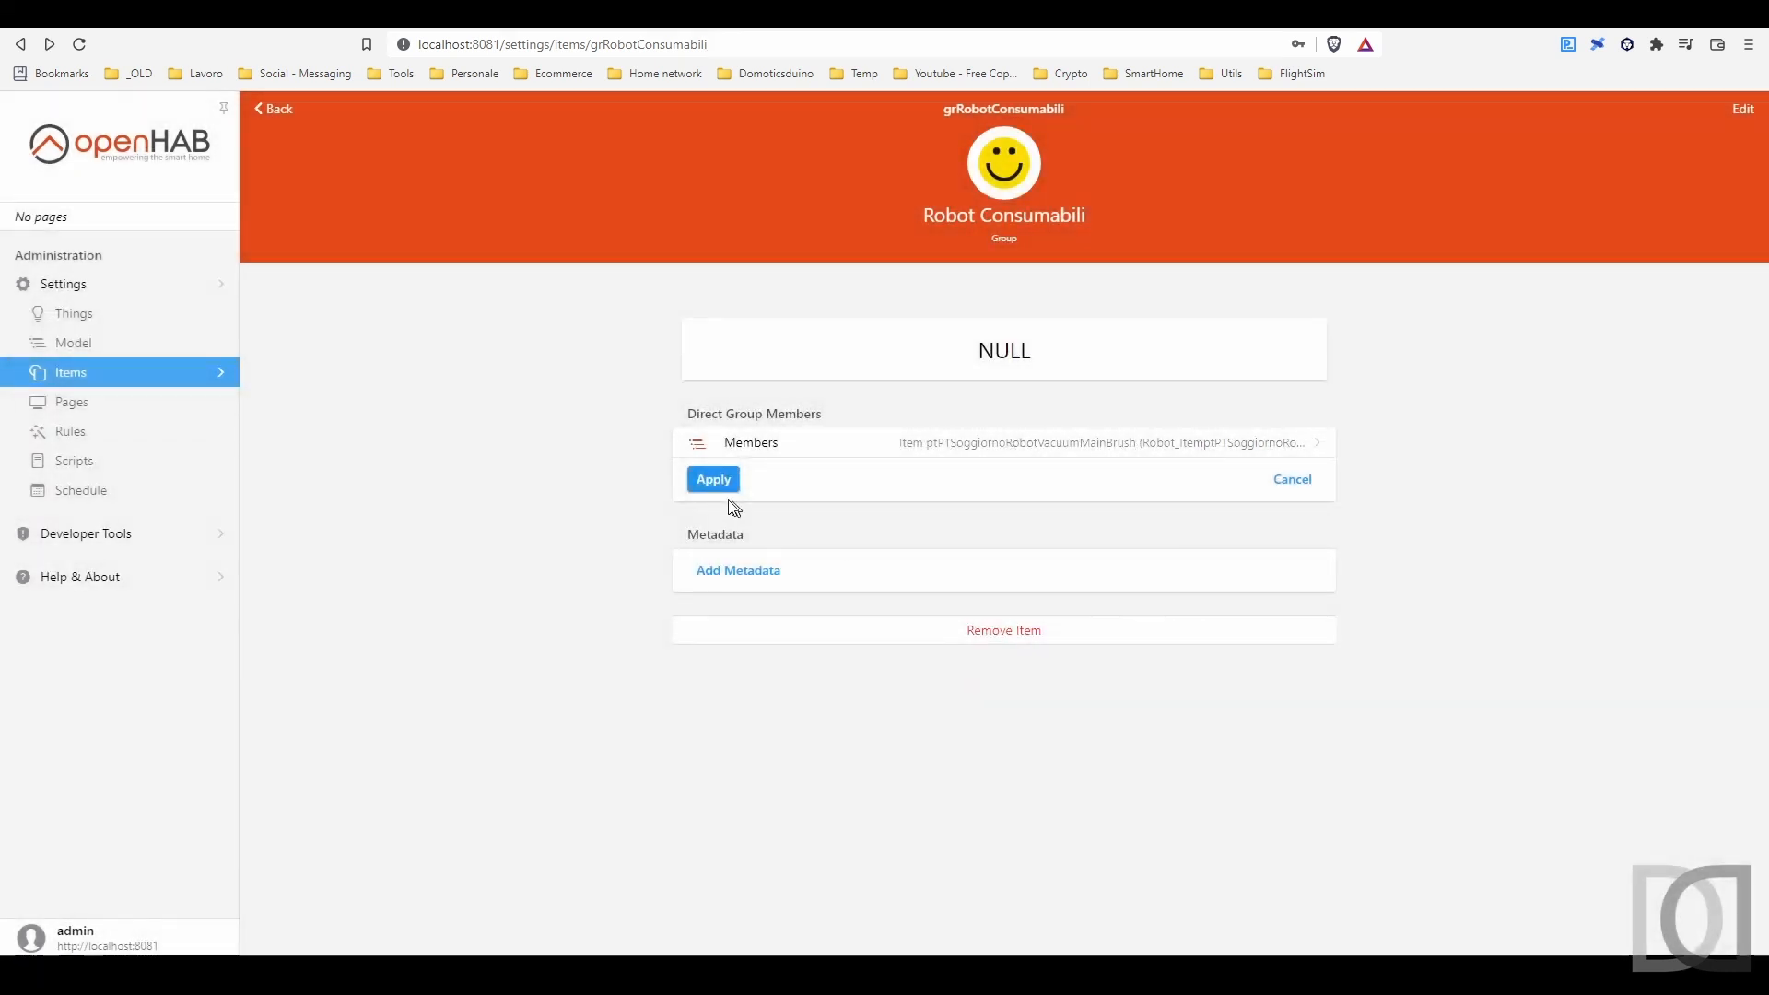
left_click(722, 483)
left_click(987, 570)
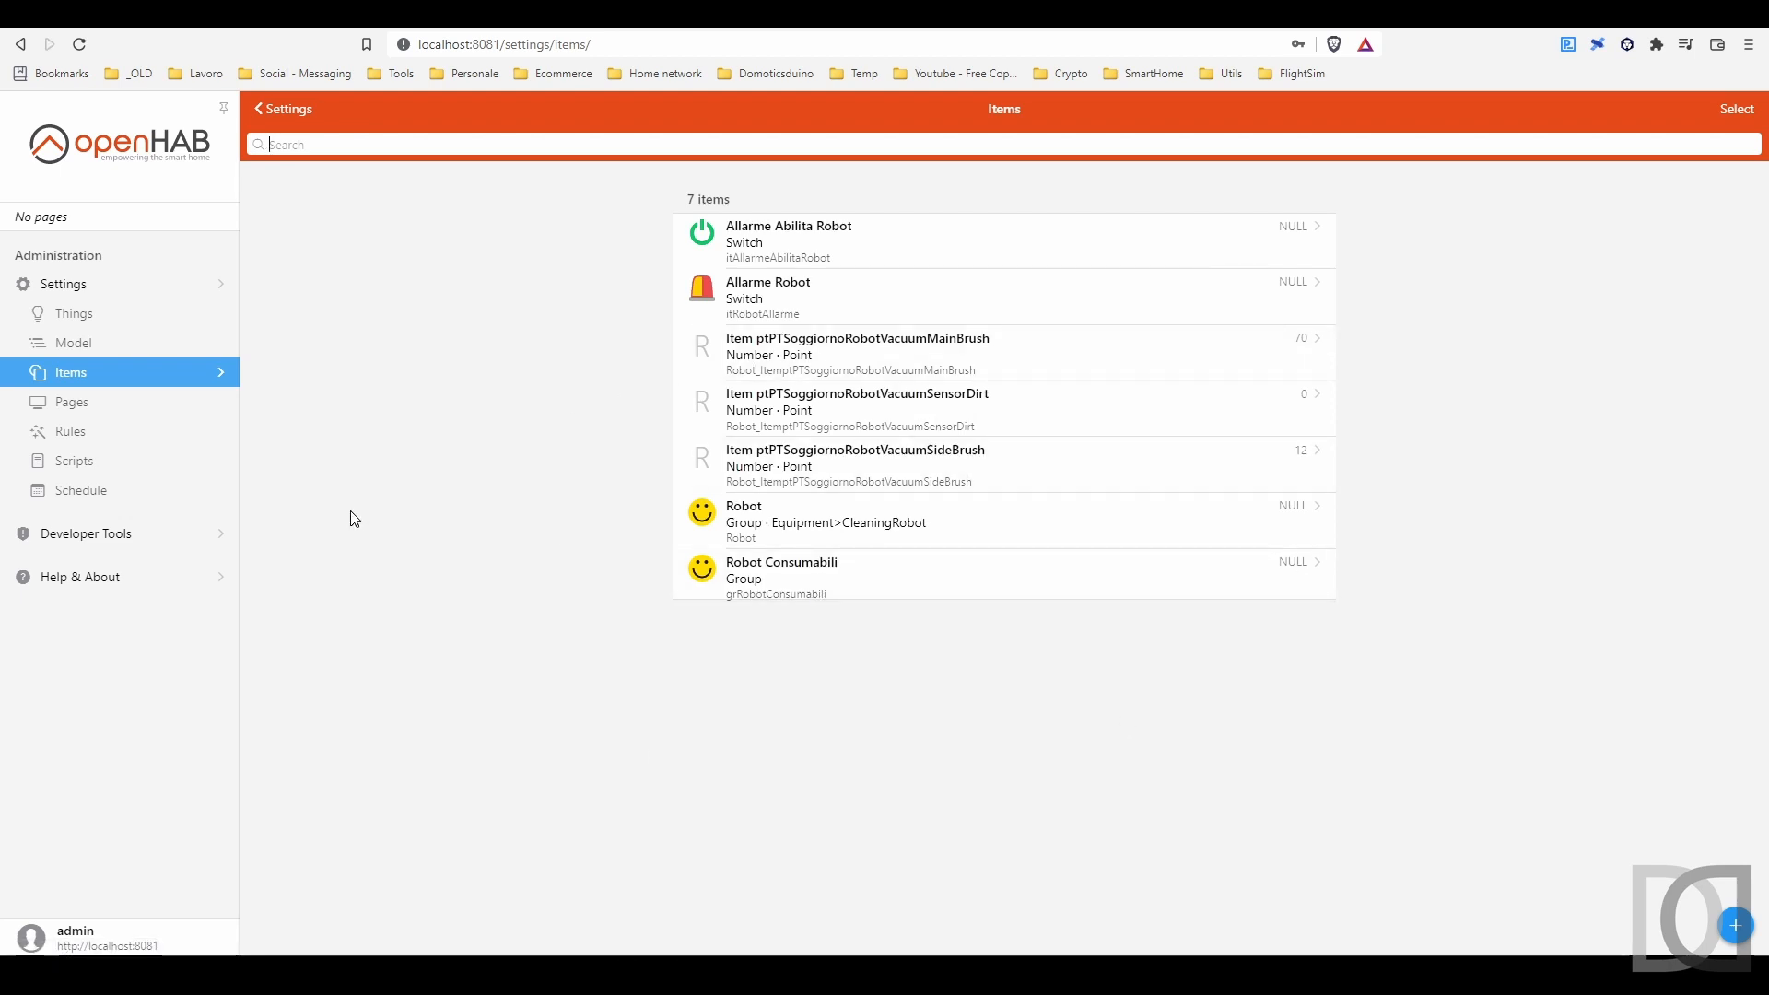
Step: Start a new rule named Allarme ROBOT CHECK
left_click(70, 433)
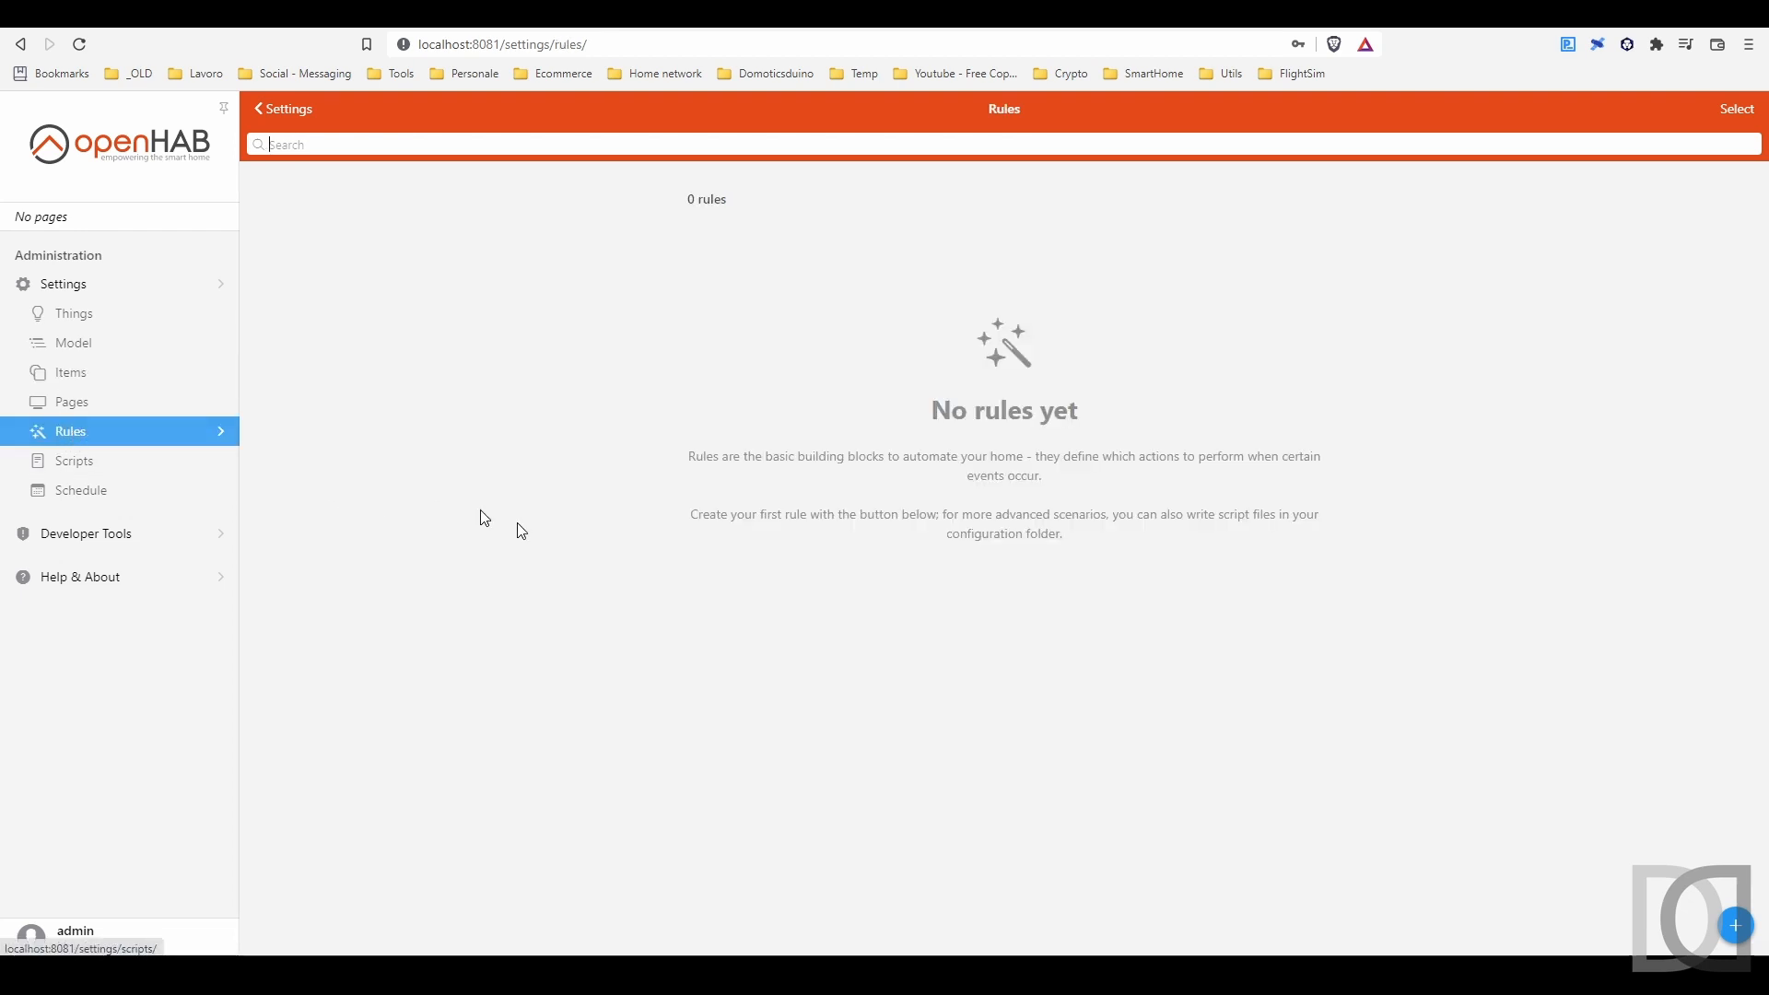
left_click(1736, 926)
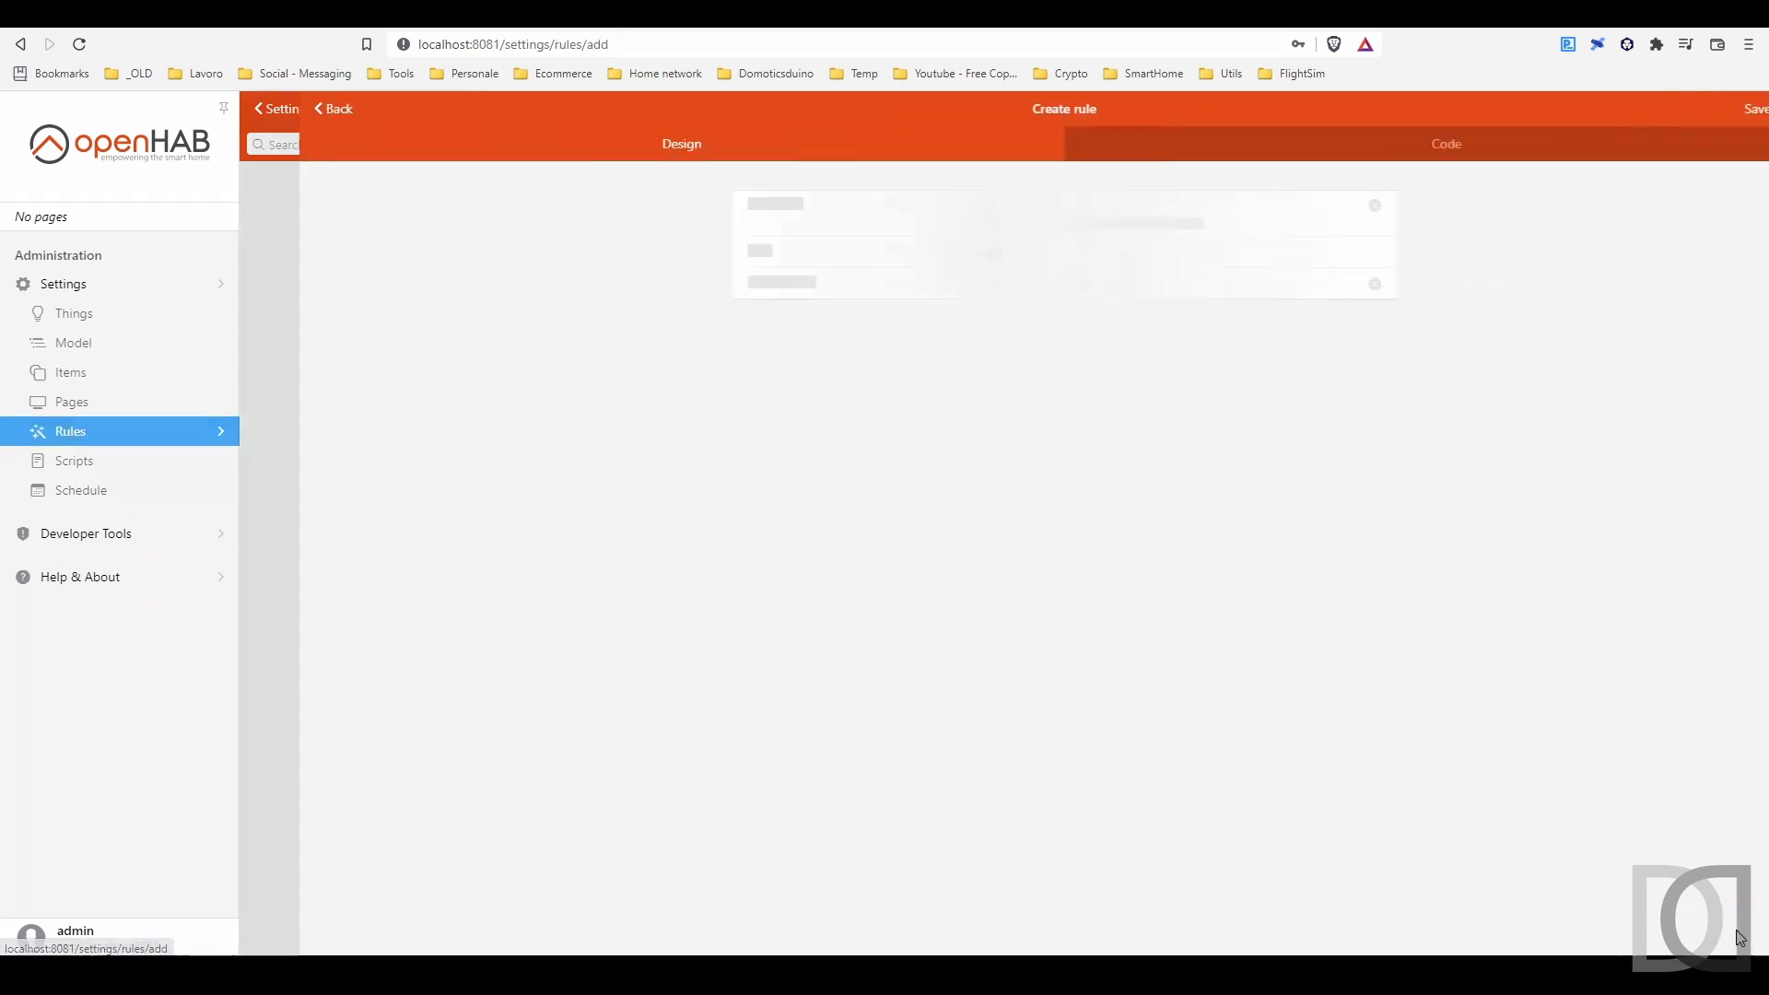
left_click(946, 258)
type("Allarme ROBOT CHECK")
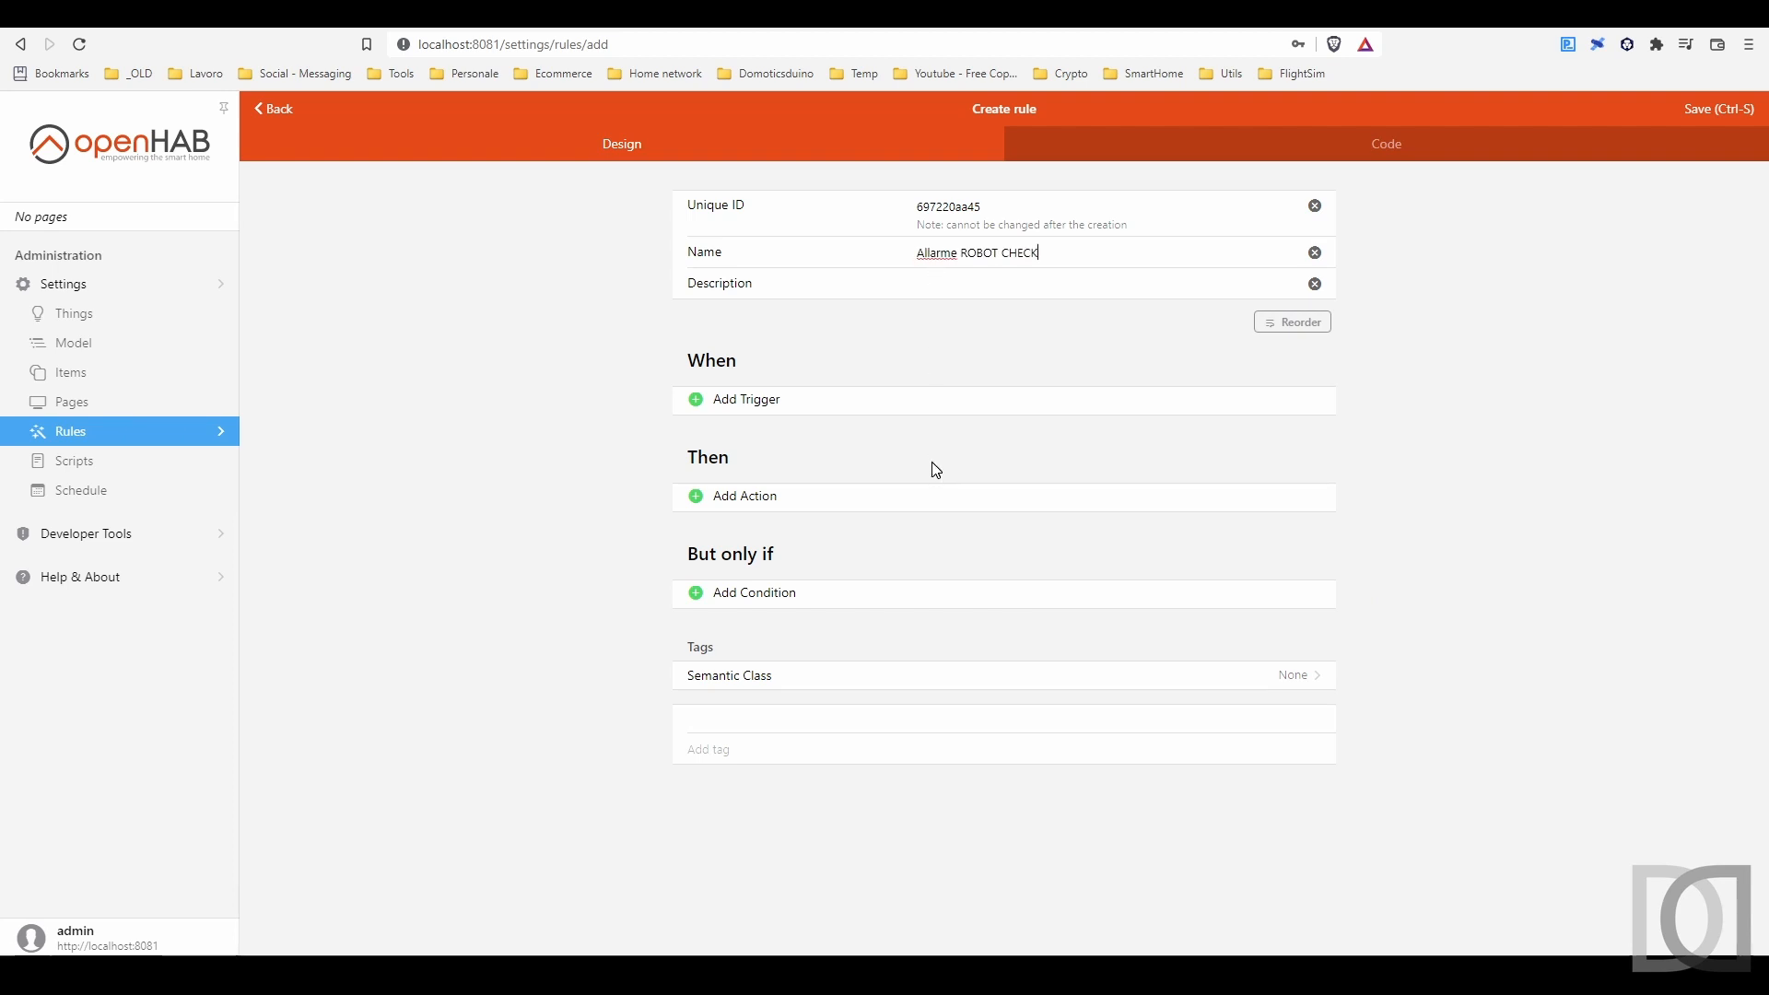
Step: Add a time event trigger to the rule that fires at the fixed time of day 12:00
left_click(743, 400)
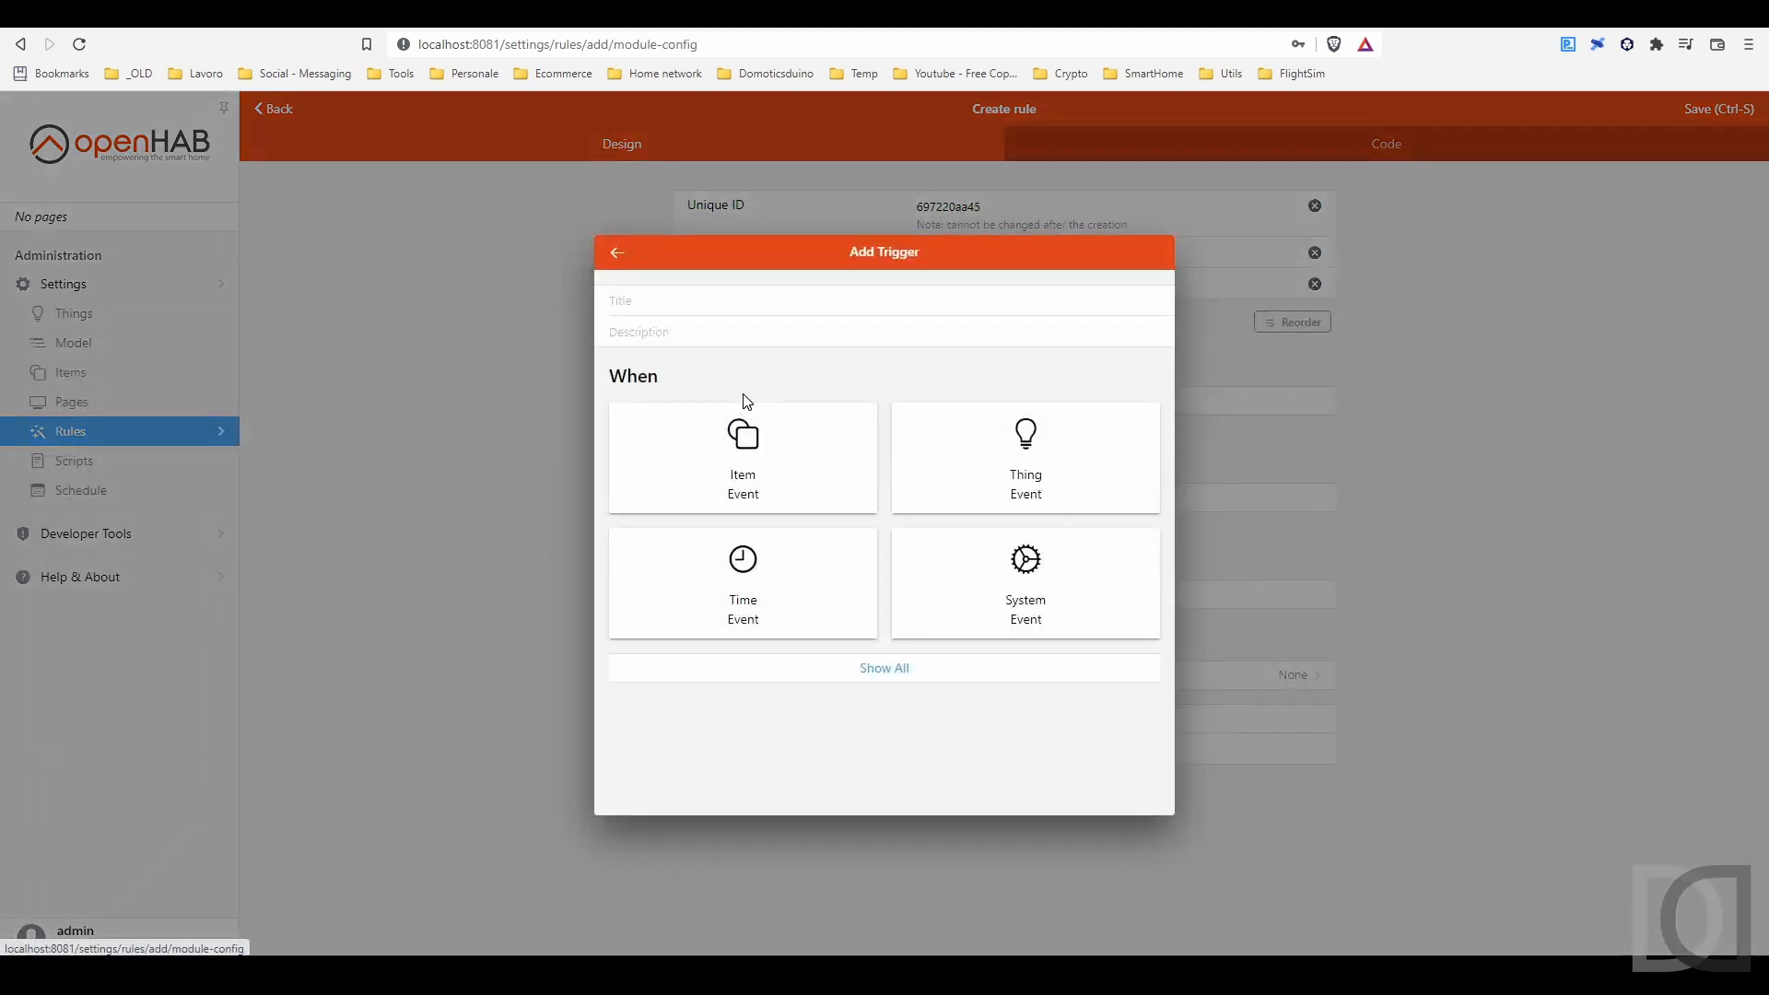
left_click(754, 571)
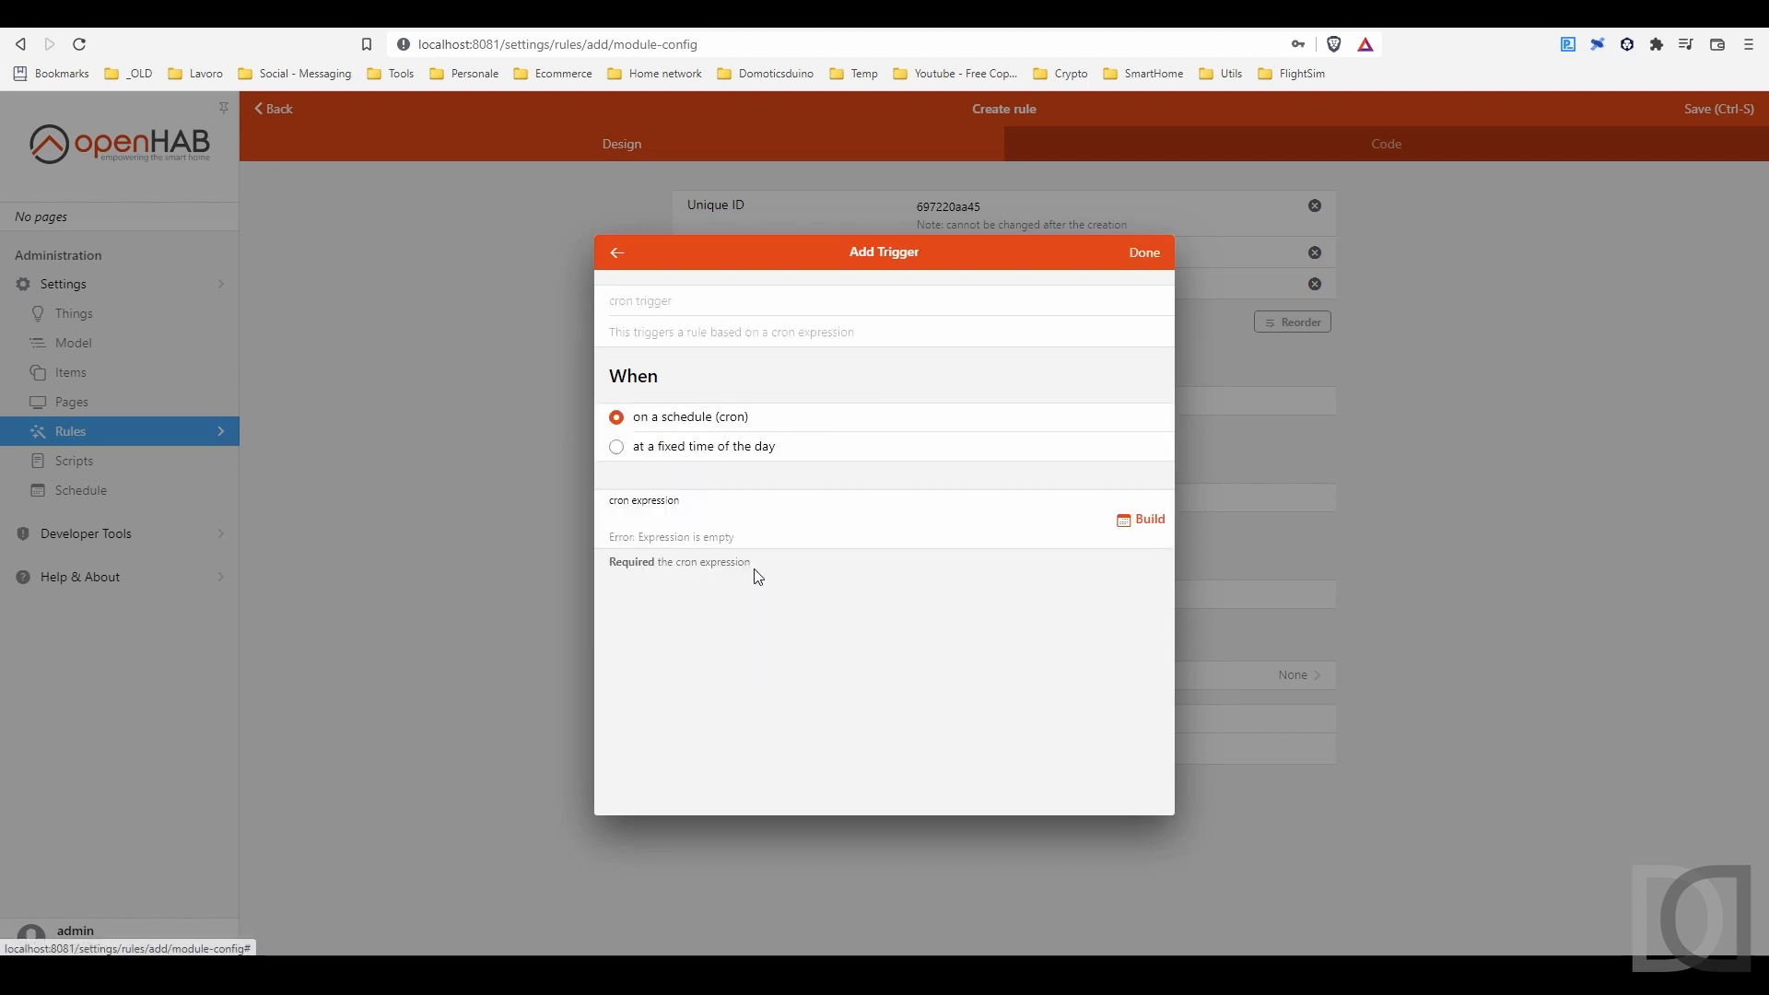
left_click(684, 446)
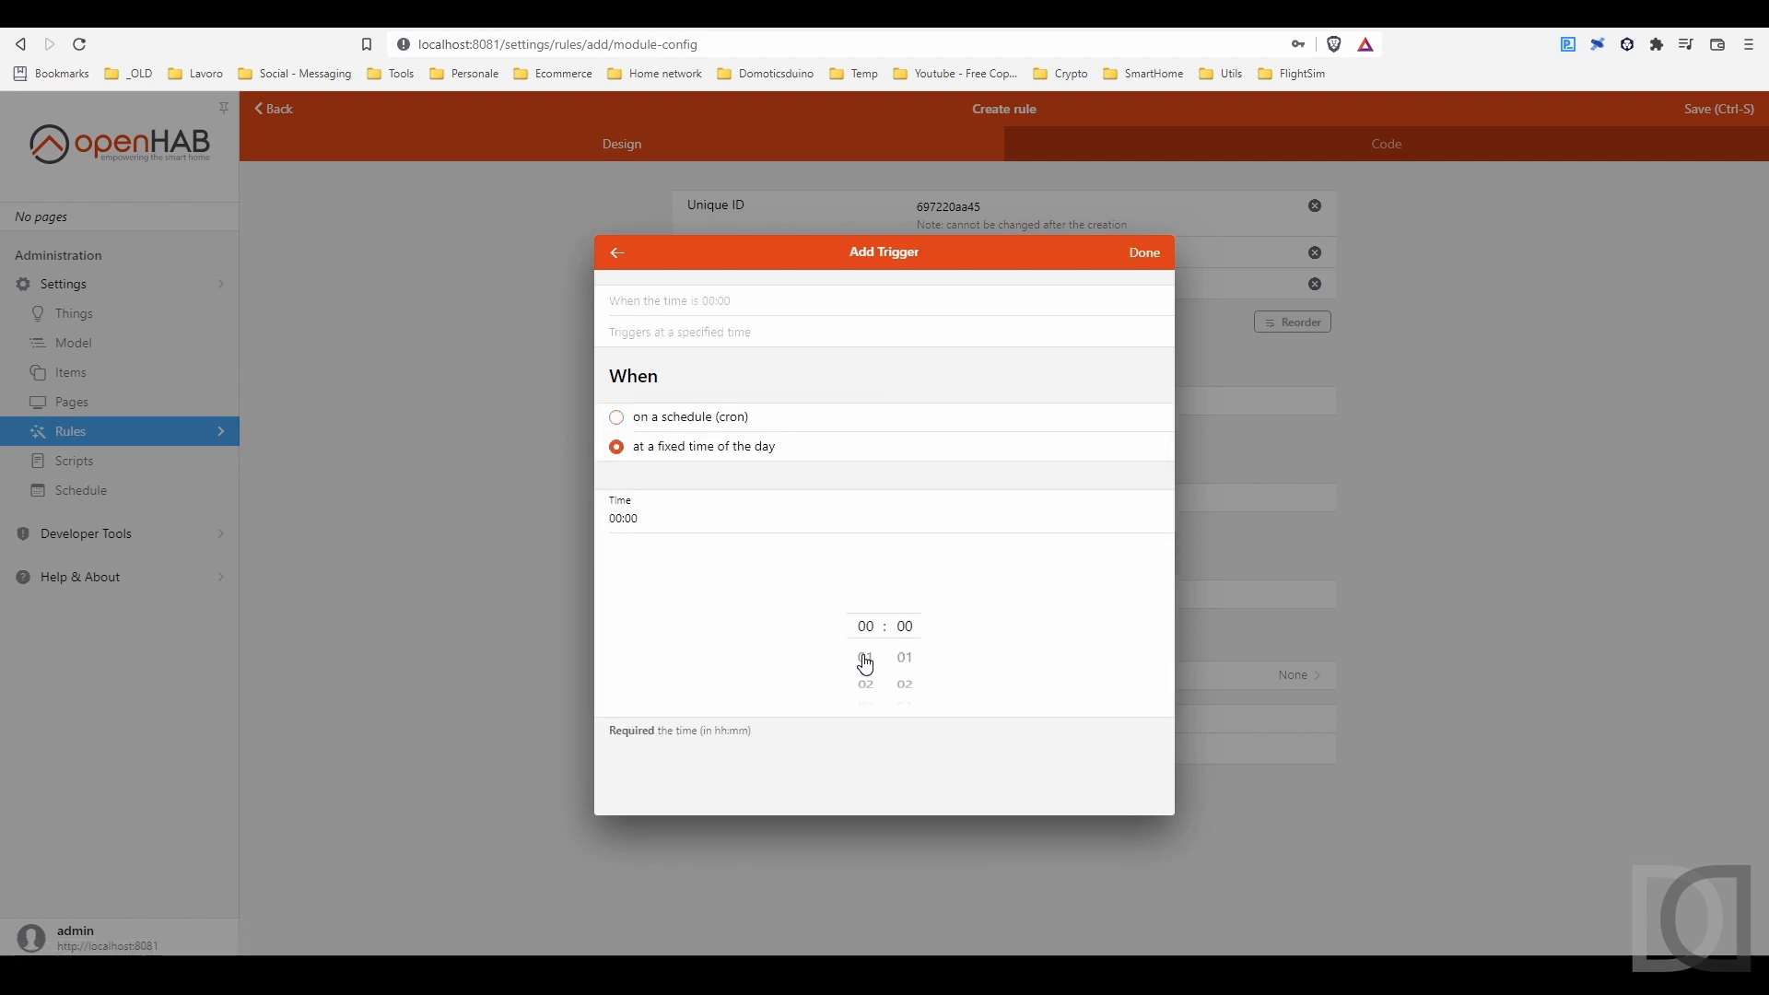
scroll(865, 660, "down", 4)
scroll(865, 660, "up", 4)
left_click(1145, 254)
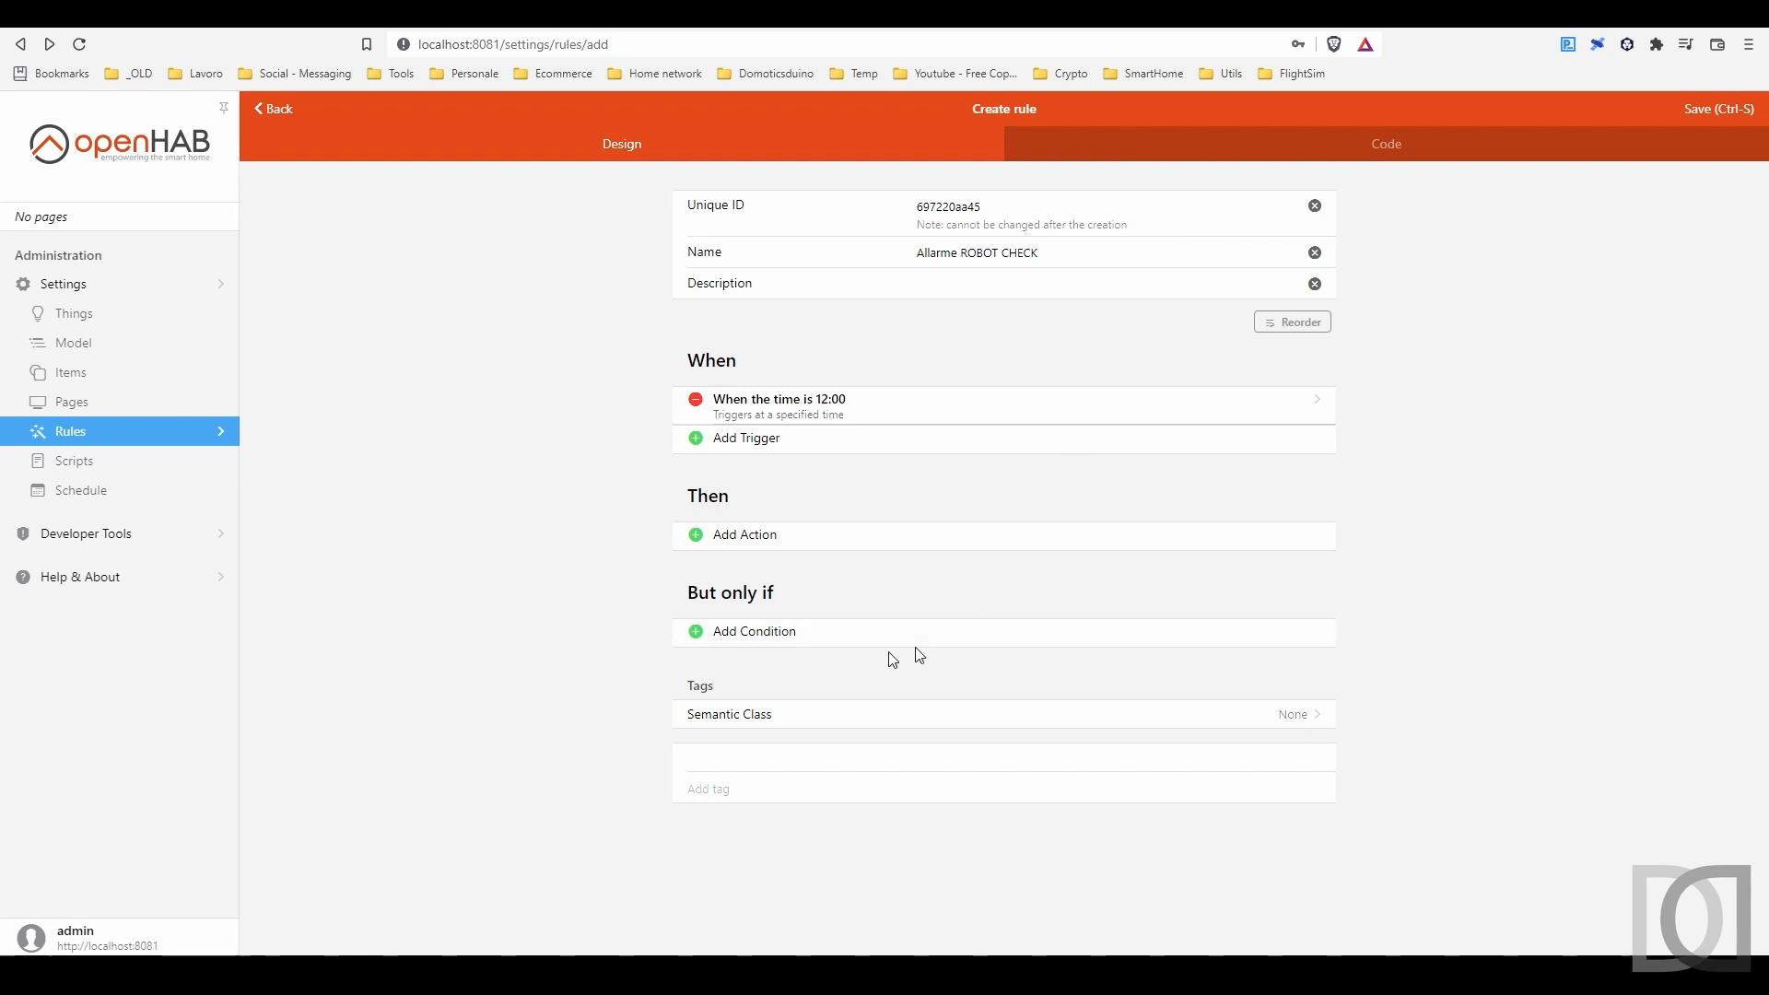
Step: Add an item condition requiring the Robot Consumabili group's state to be less than 20
left_click(771, 638)
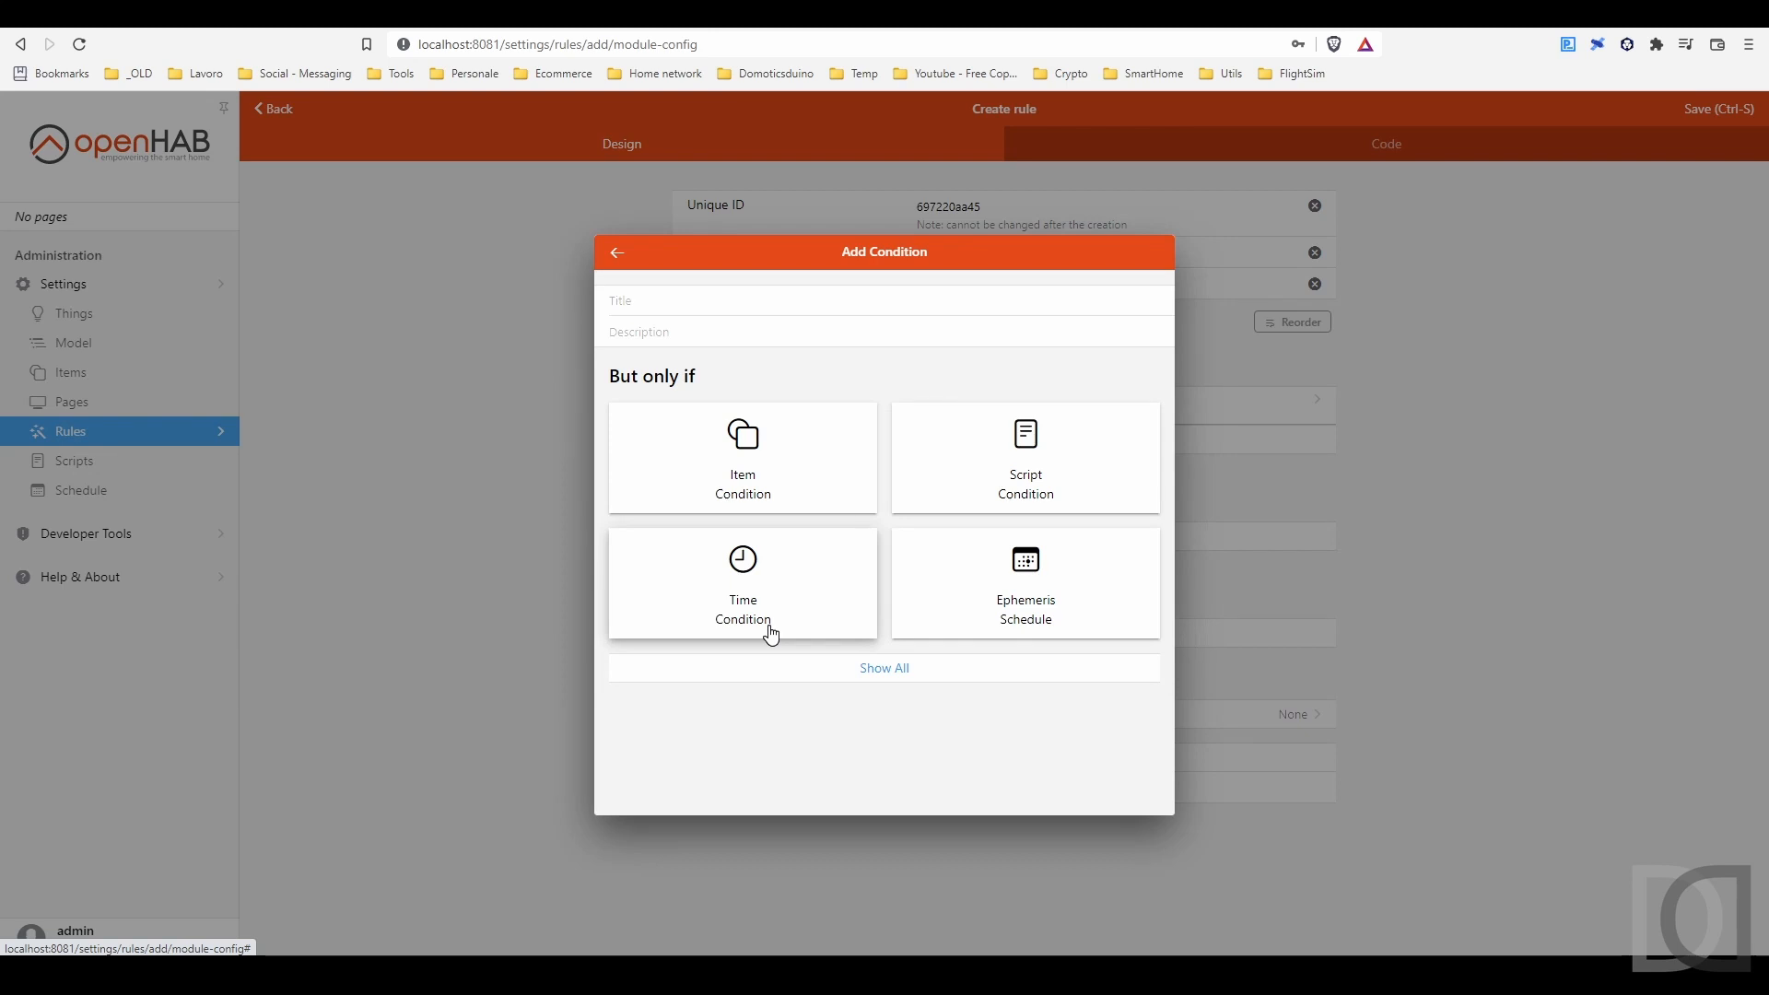
left_click(754, 507)
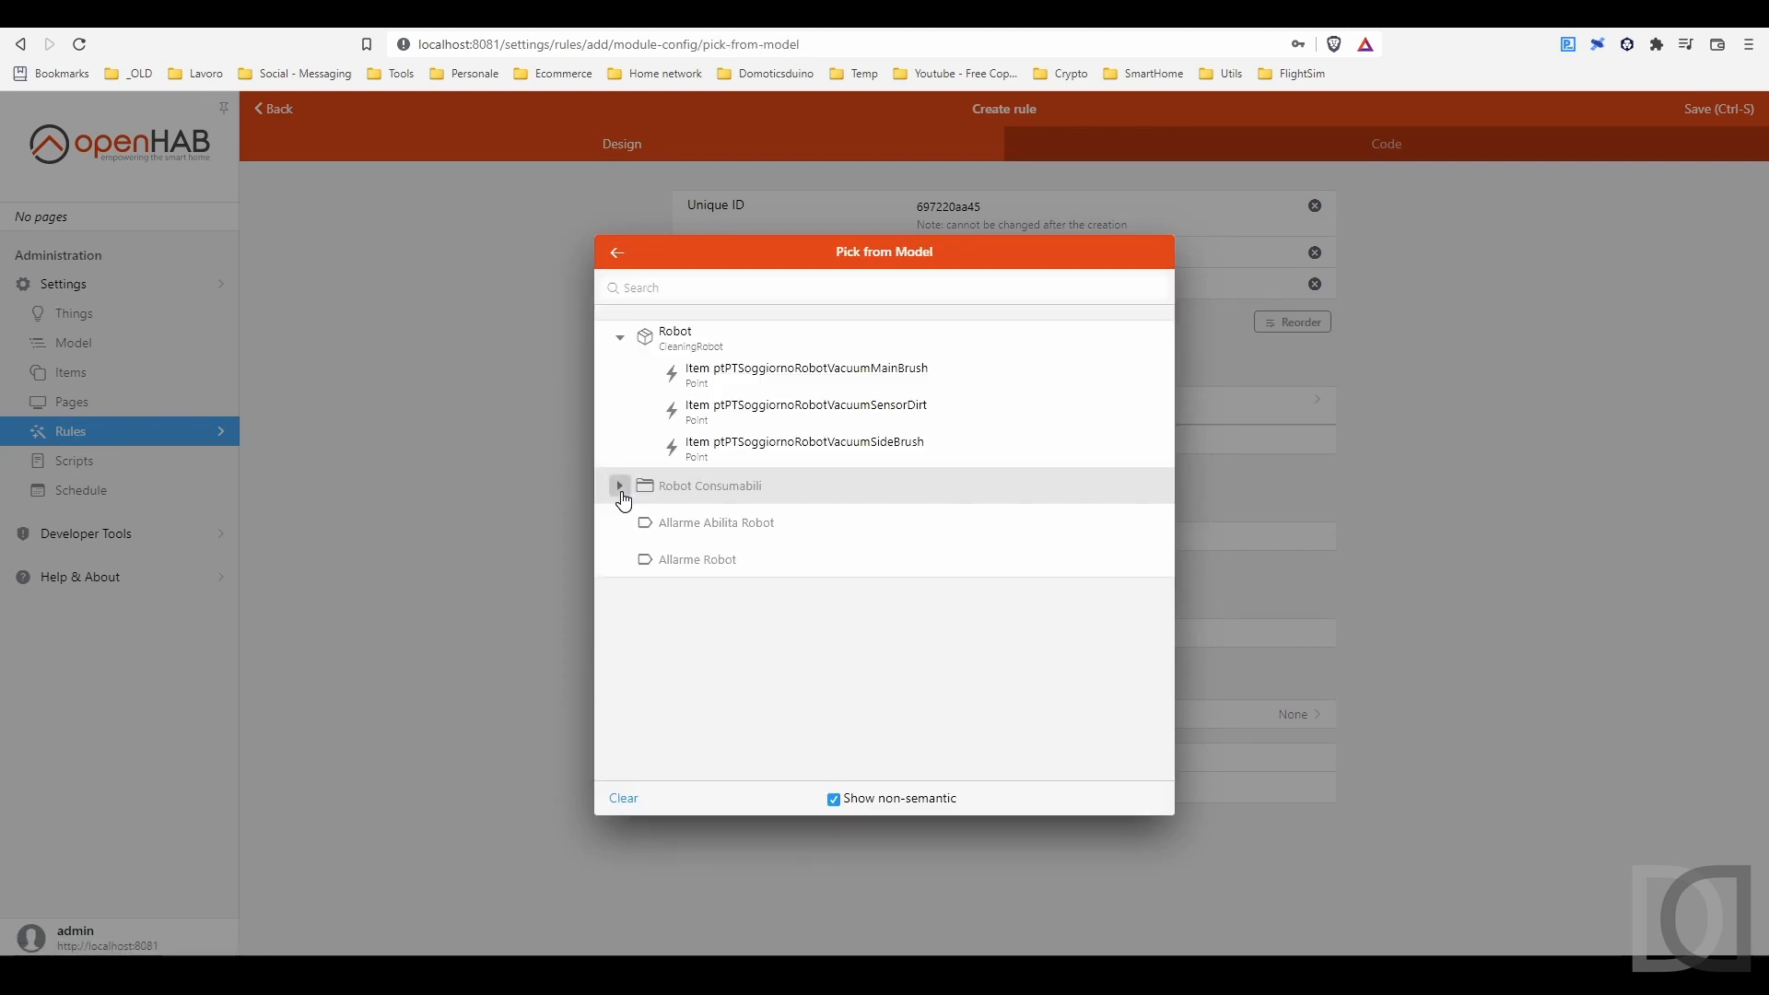
left_click(620, 488)
left_click(1148, 252)
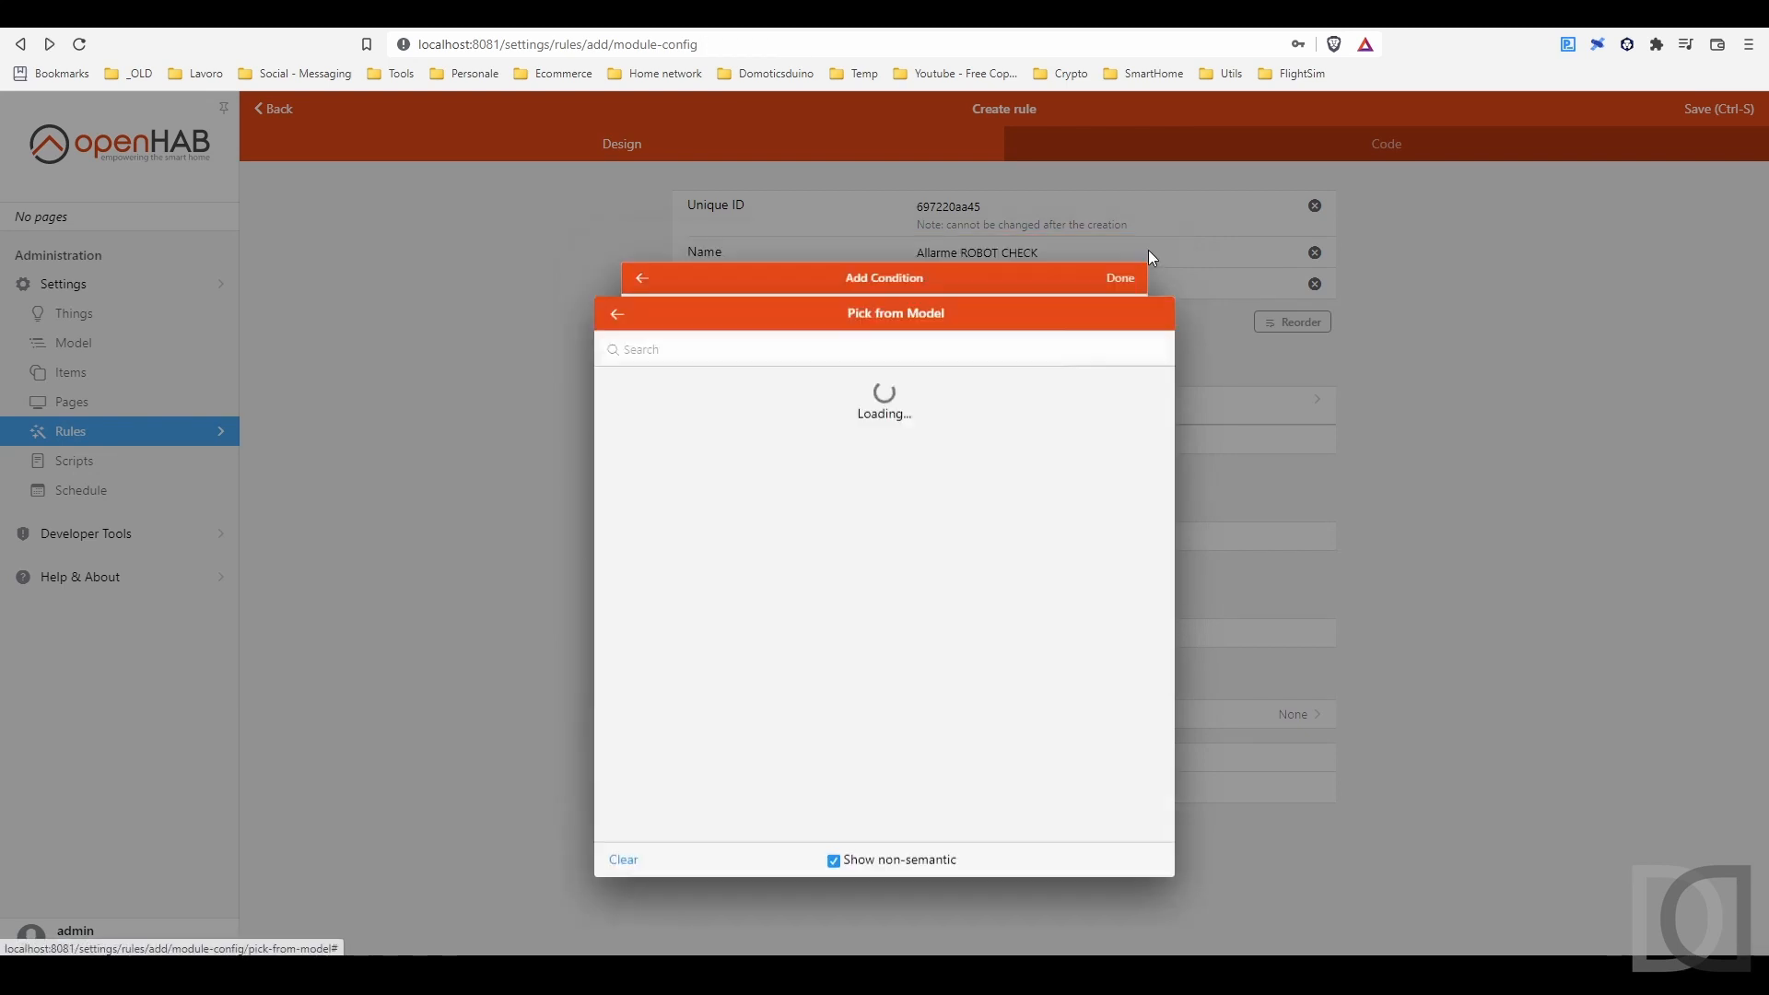
left_click(685, 581)
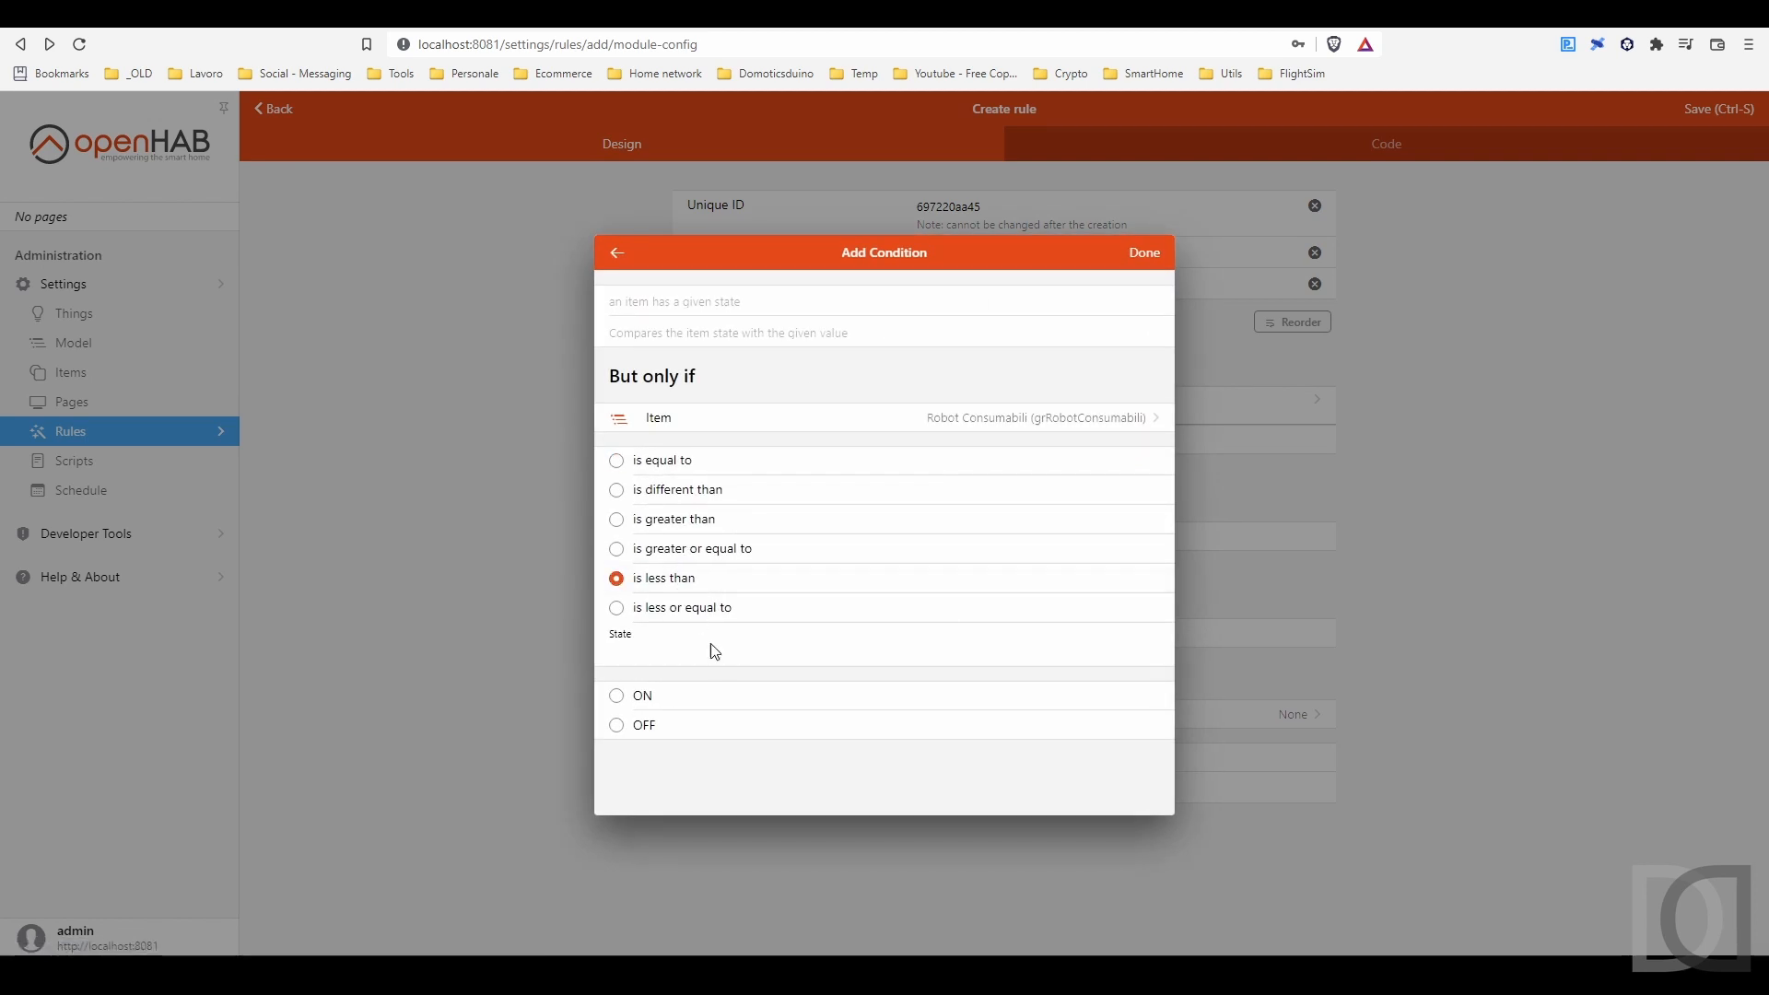
left_click(710, 652)
left_click(1142, 258)
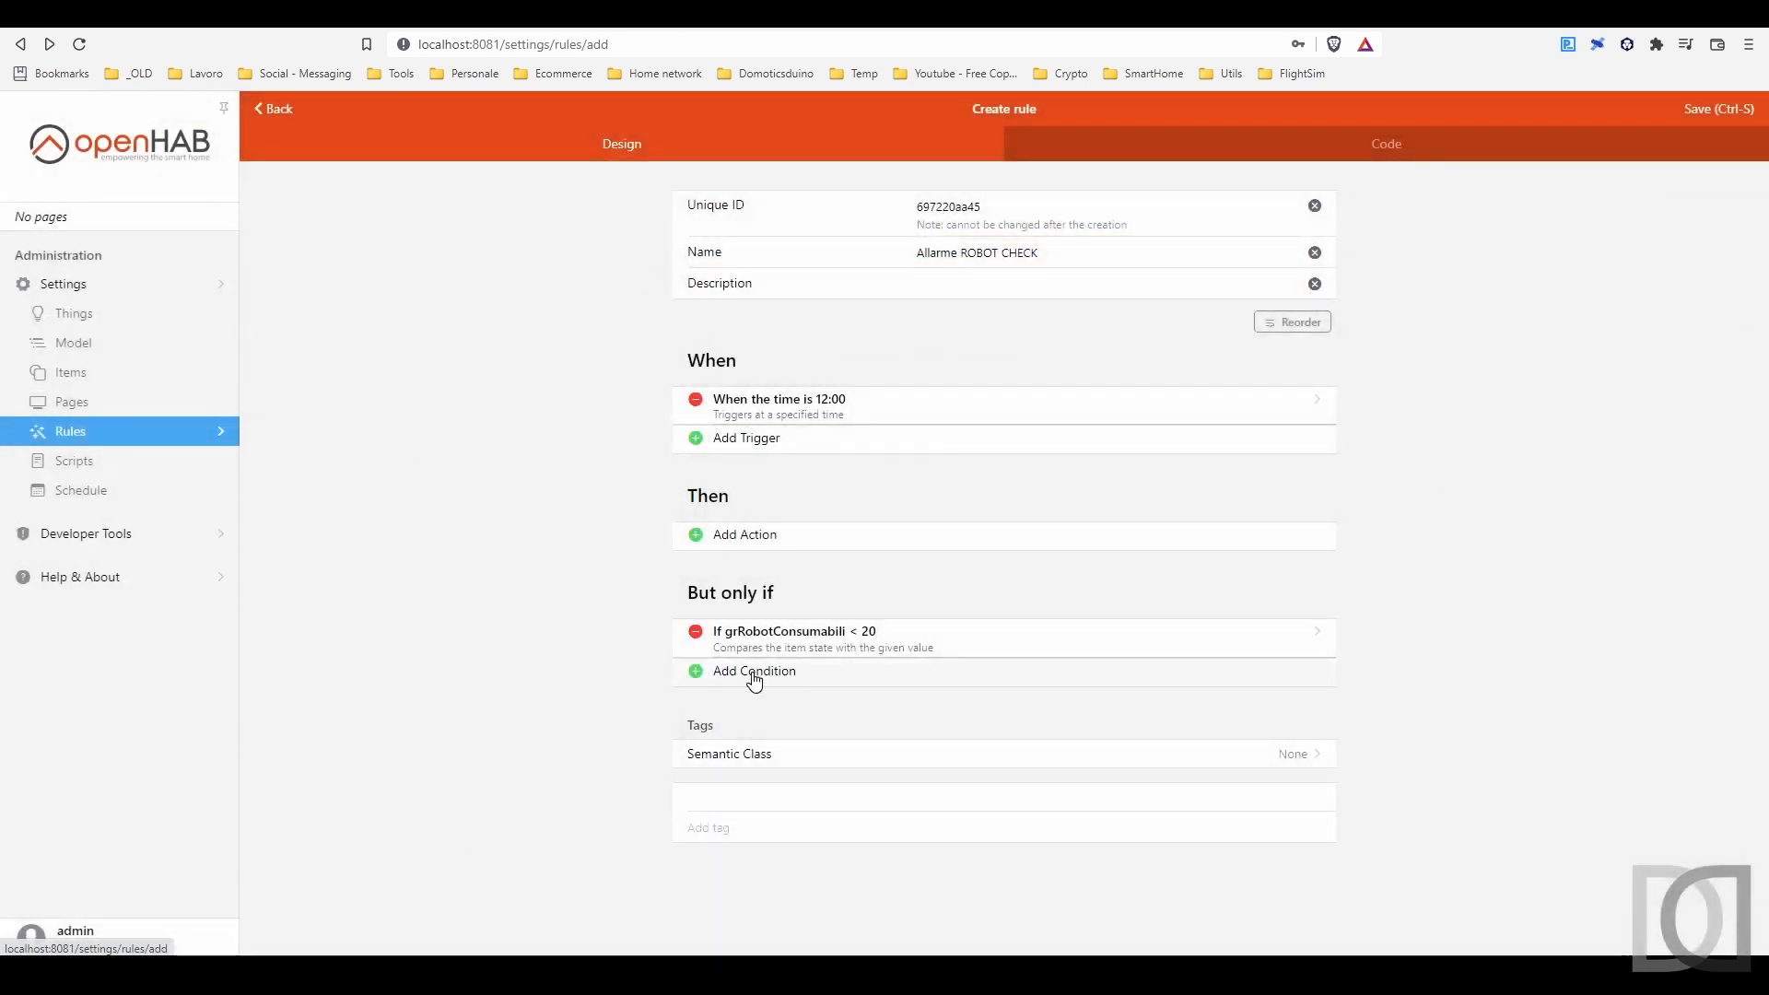
Step: Add a second item condition requiring Allarme Abilita Robot to be equal to ON
left_click(754, 676)
left_click(738, 489)
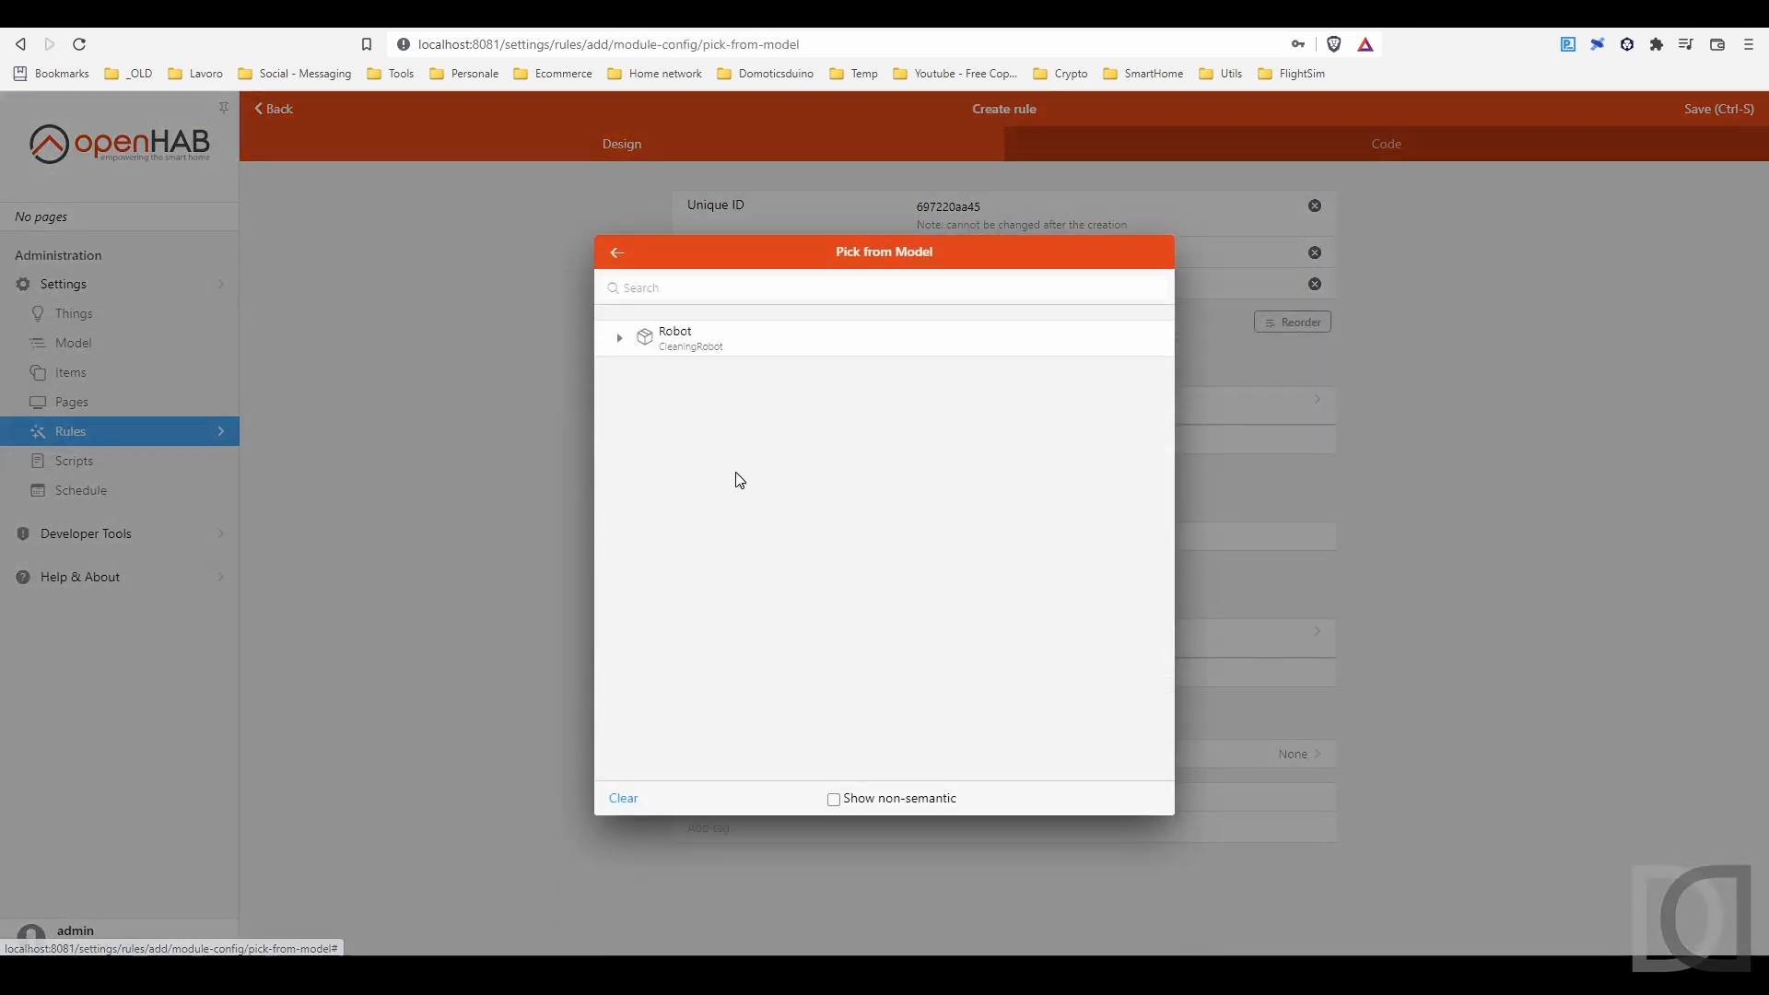
left_click(935, 798)
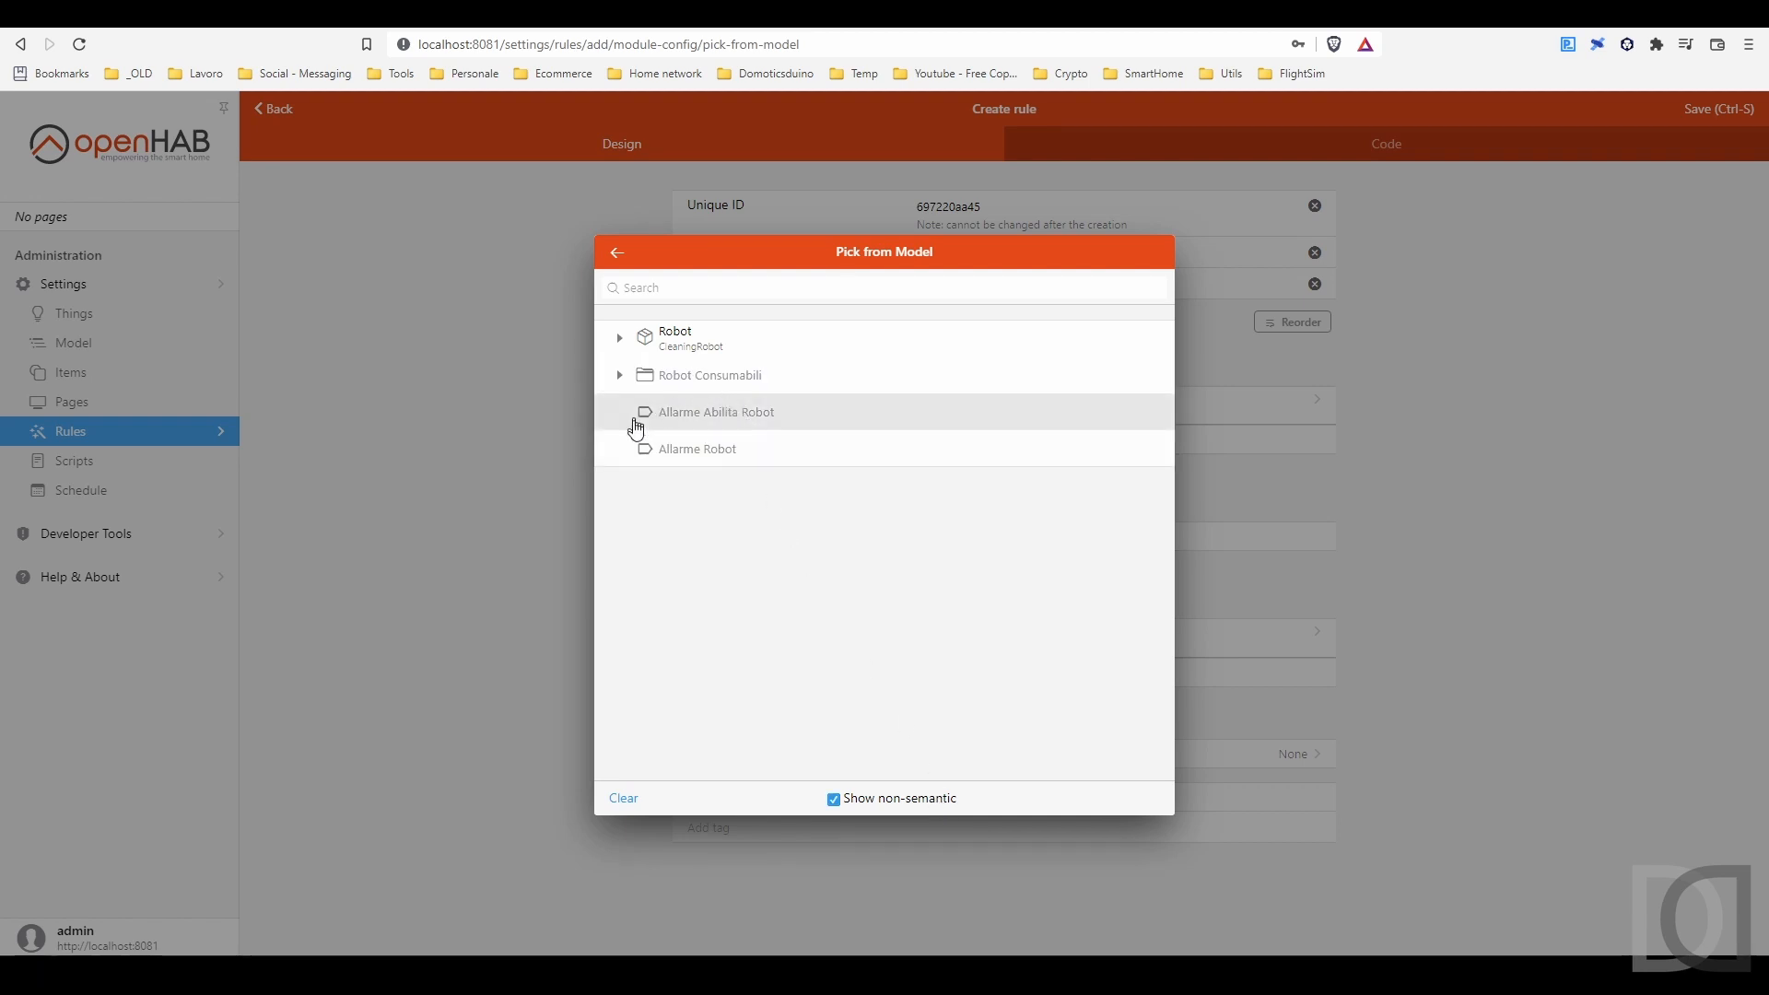
left_click(720, 417)
left_click(1153, 252)
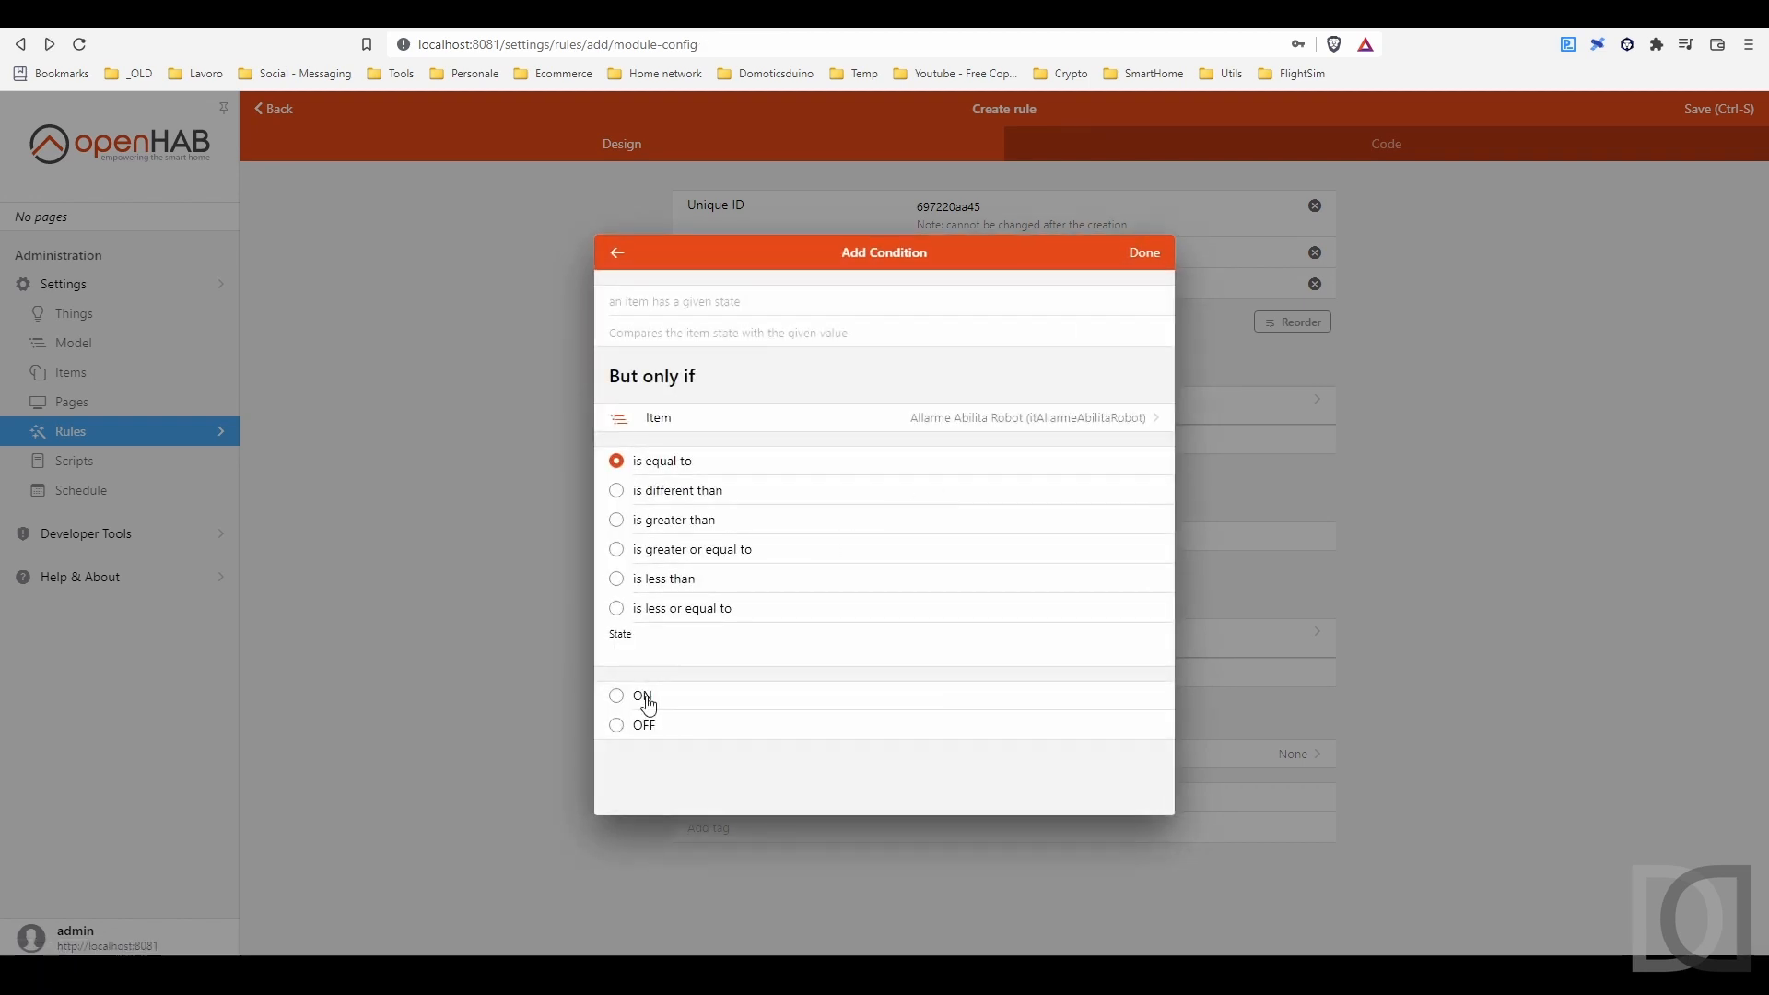
left_click(646, 700)
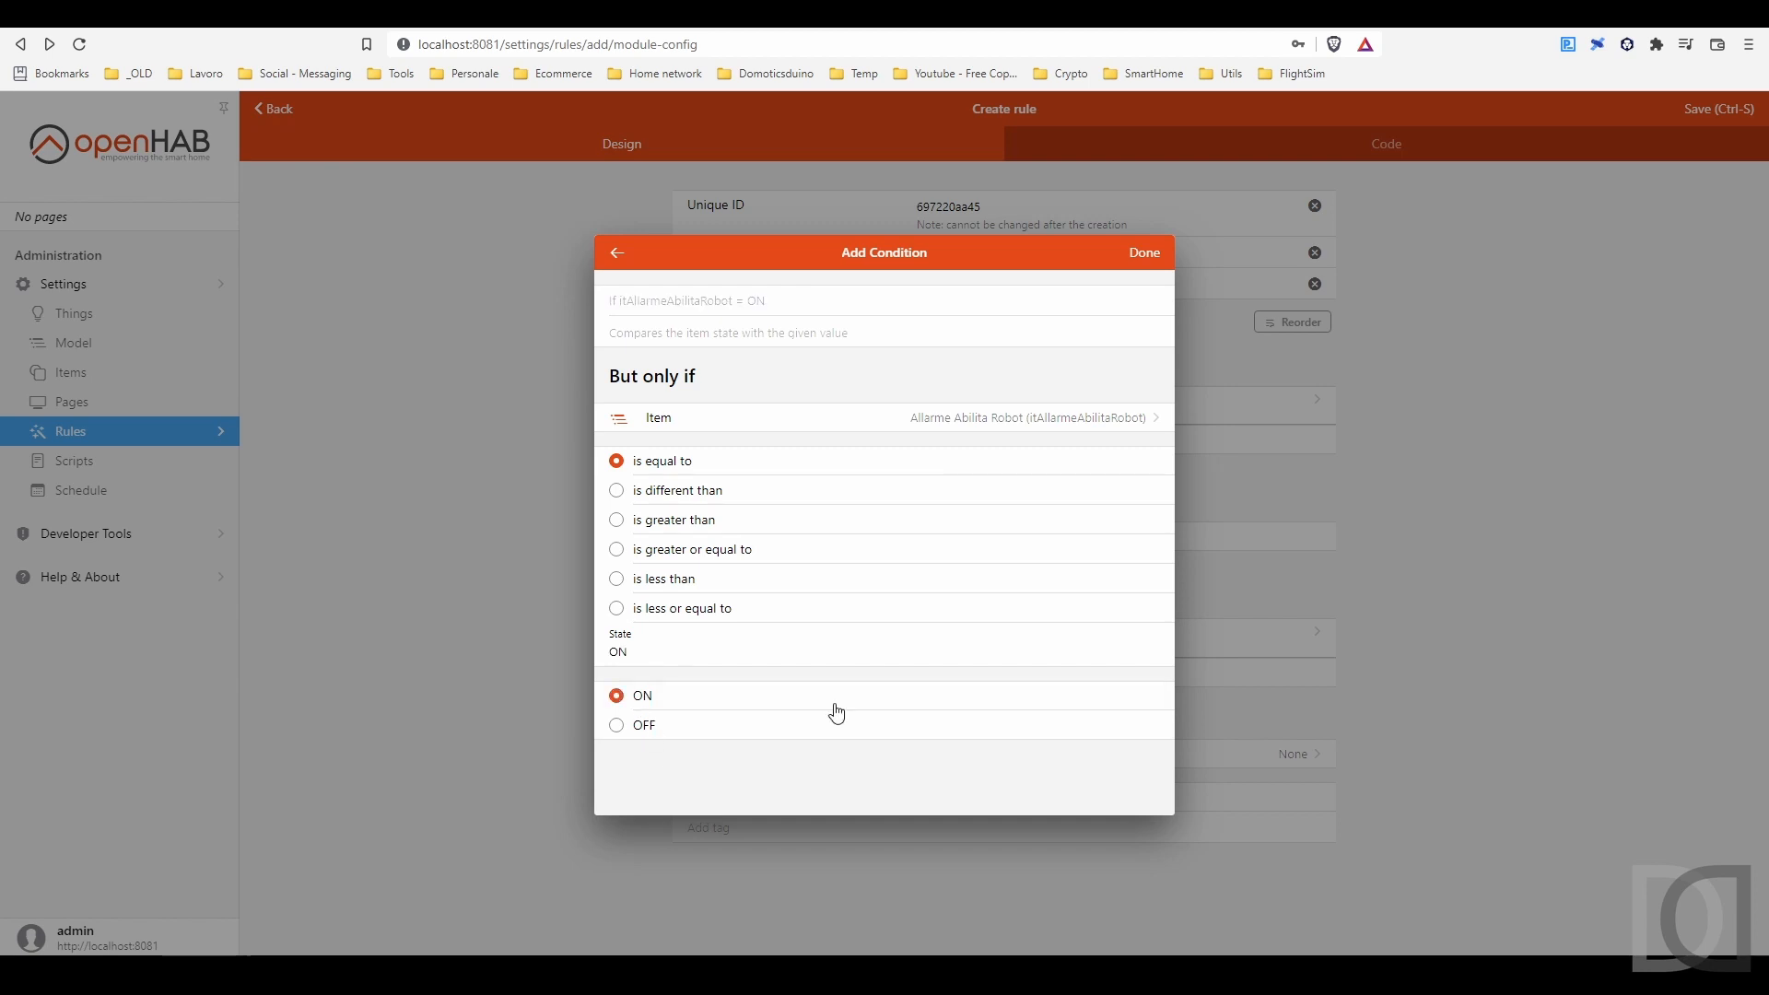
left_click(1143, 256)
Step: Add an item action that sends the command ON to Allarme Robot, and save the Allarme ROBOT CHECK rule
left_click(738, 534)
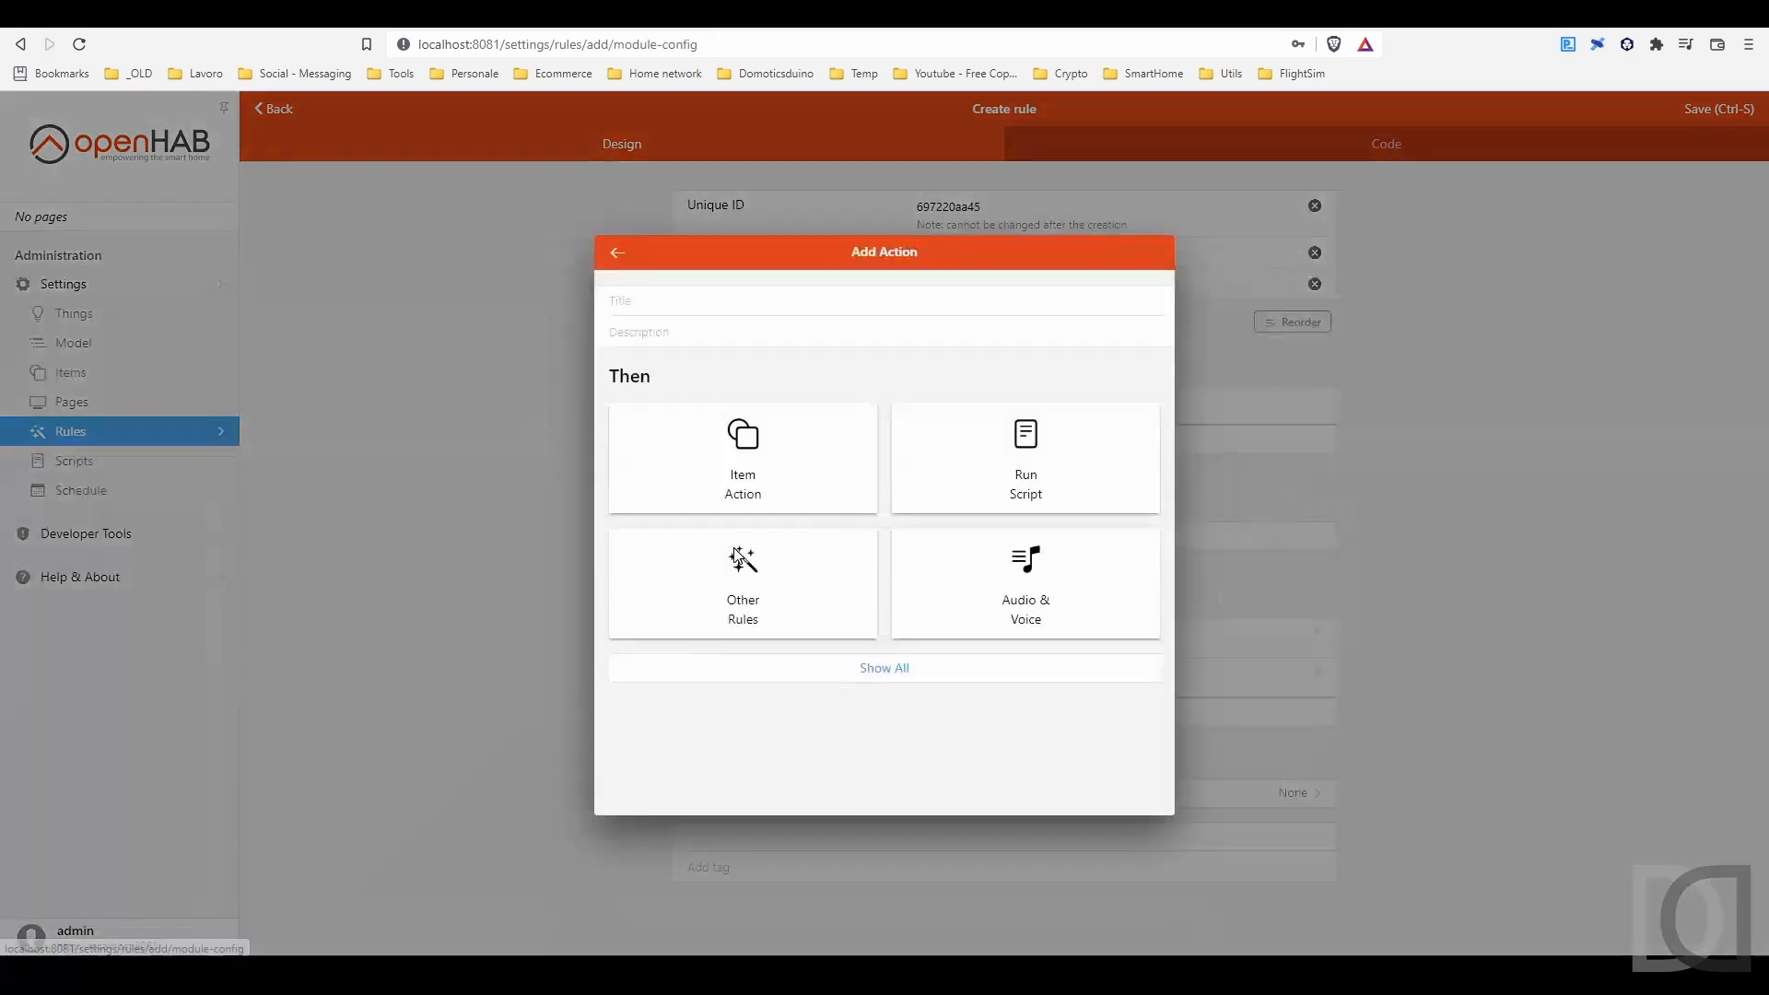
left_click(744, 498)
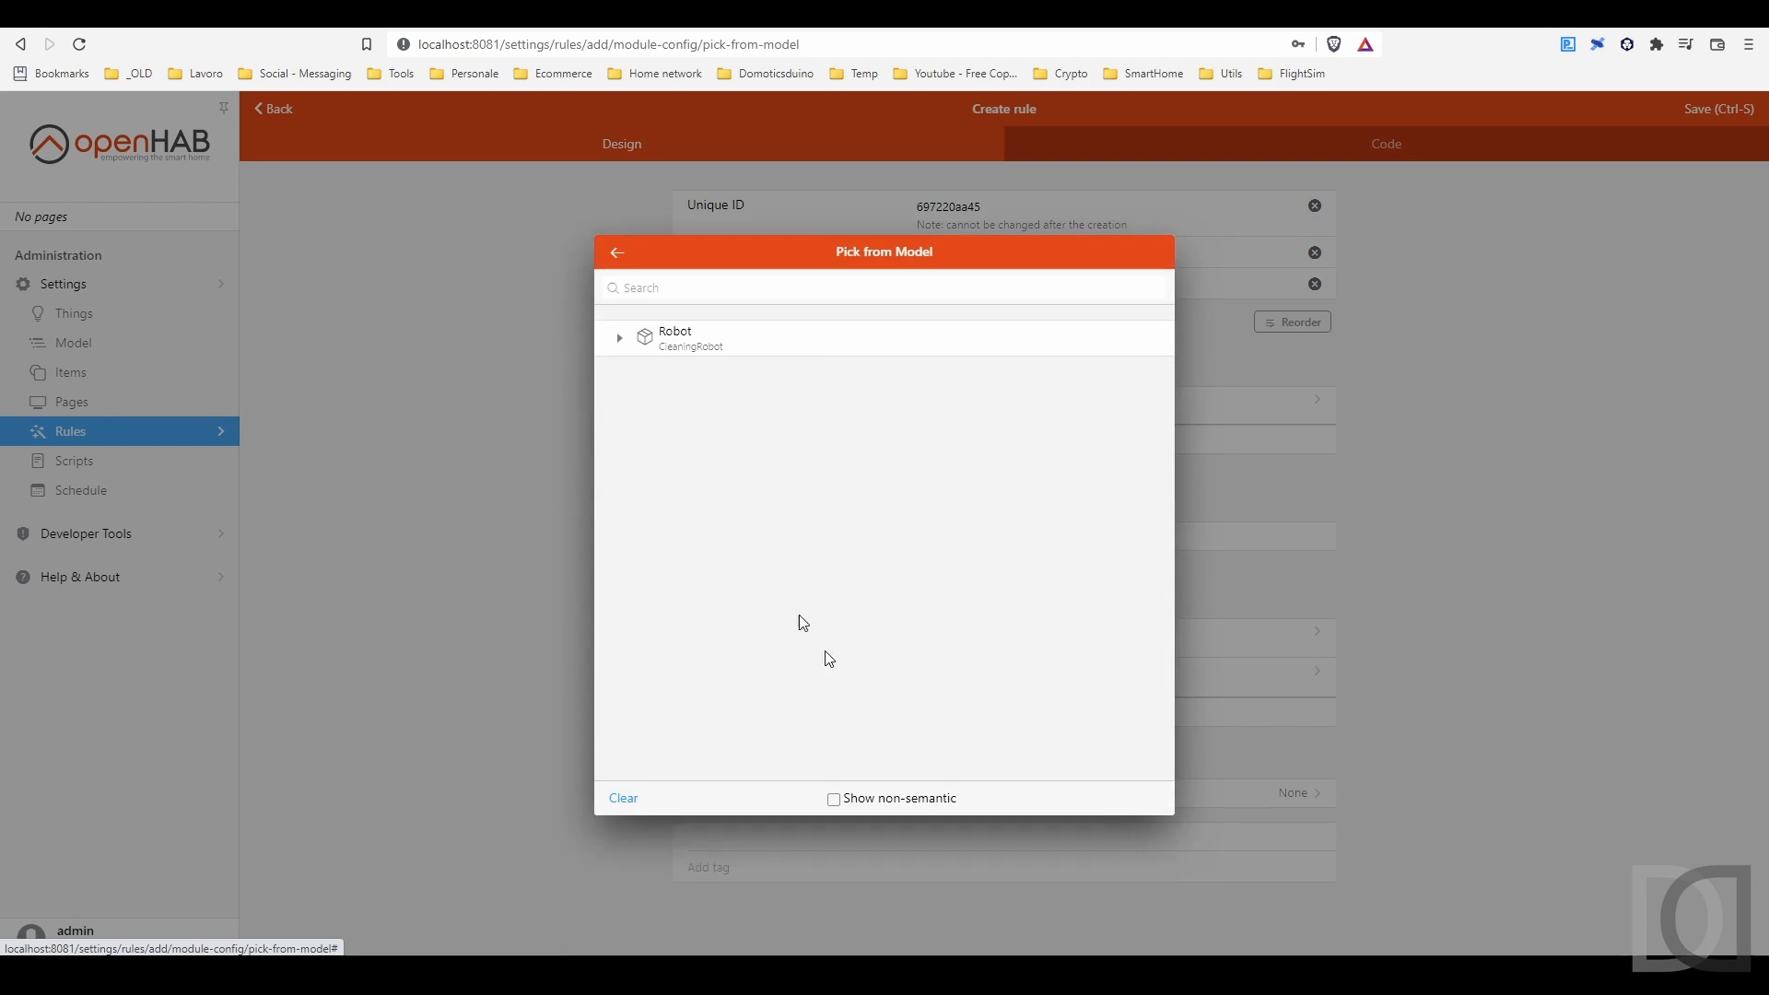
left_click(897, 804)
left_click(711, 452)
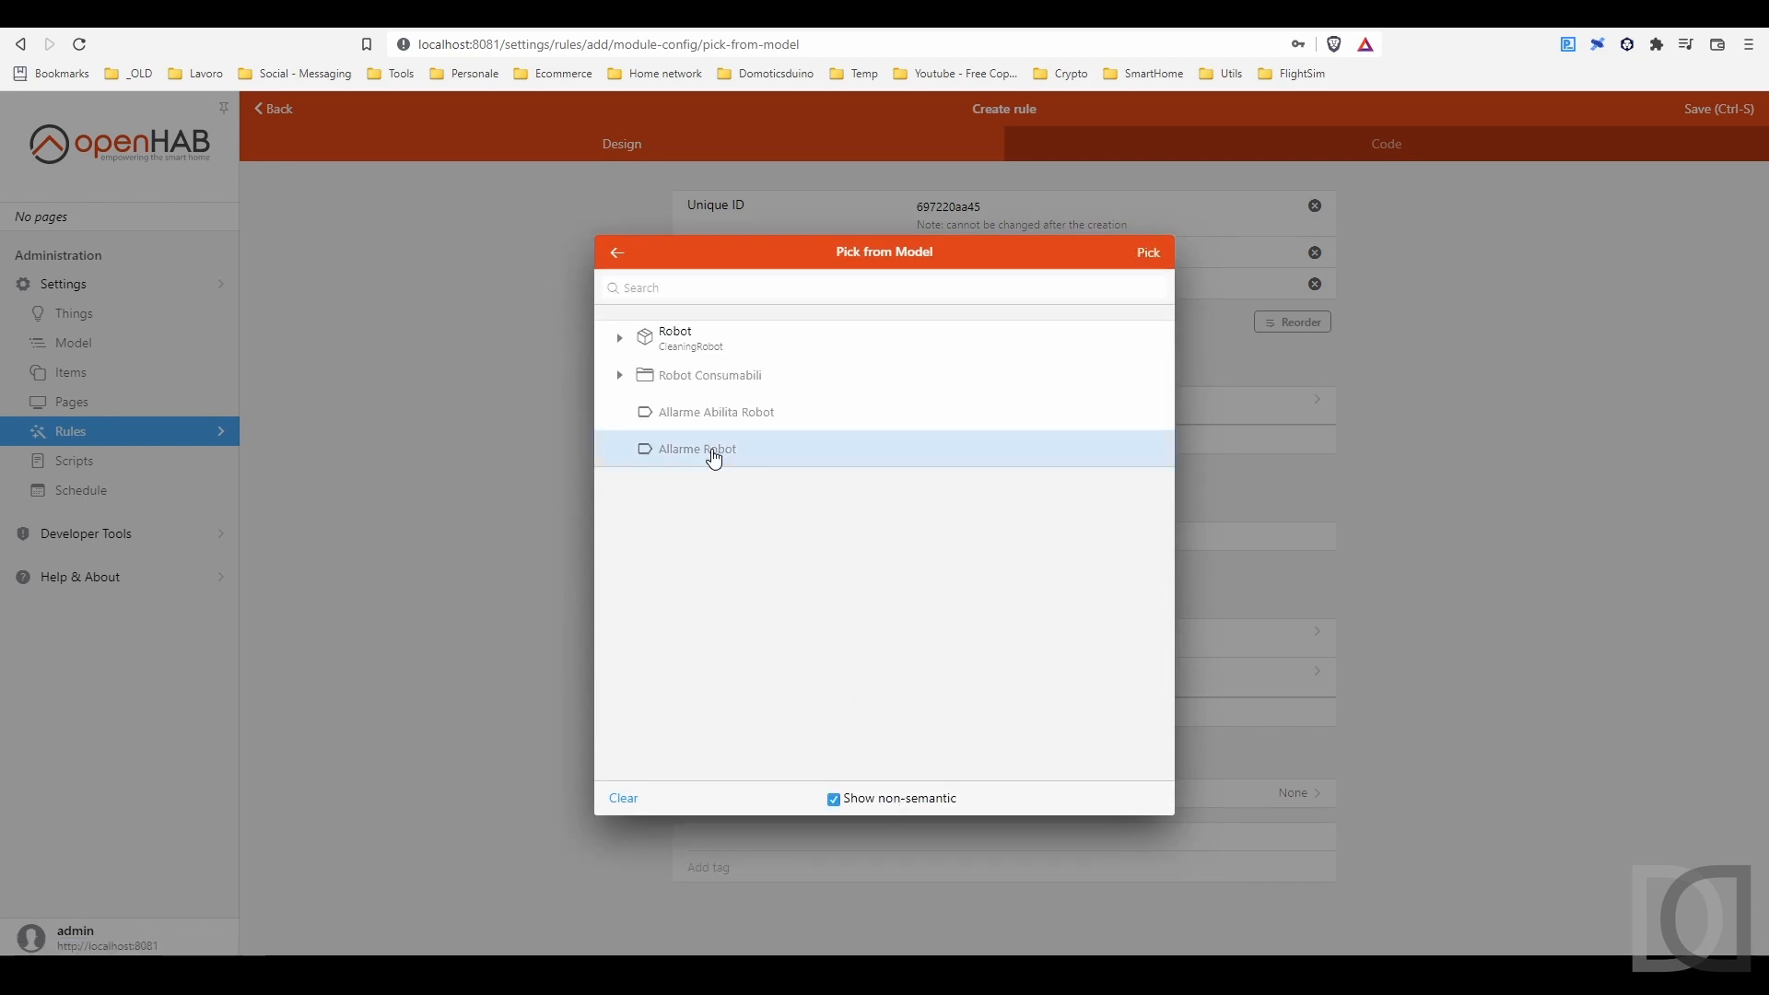
left_click(639, 594)
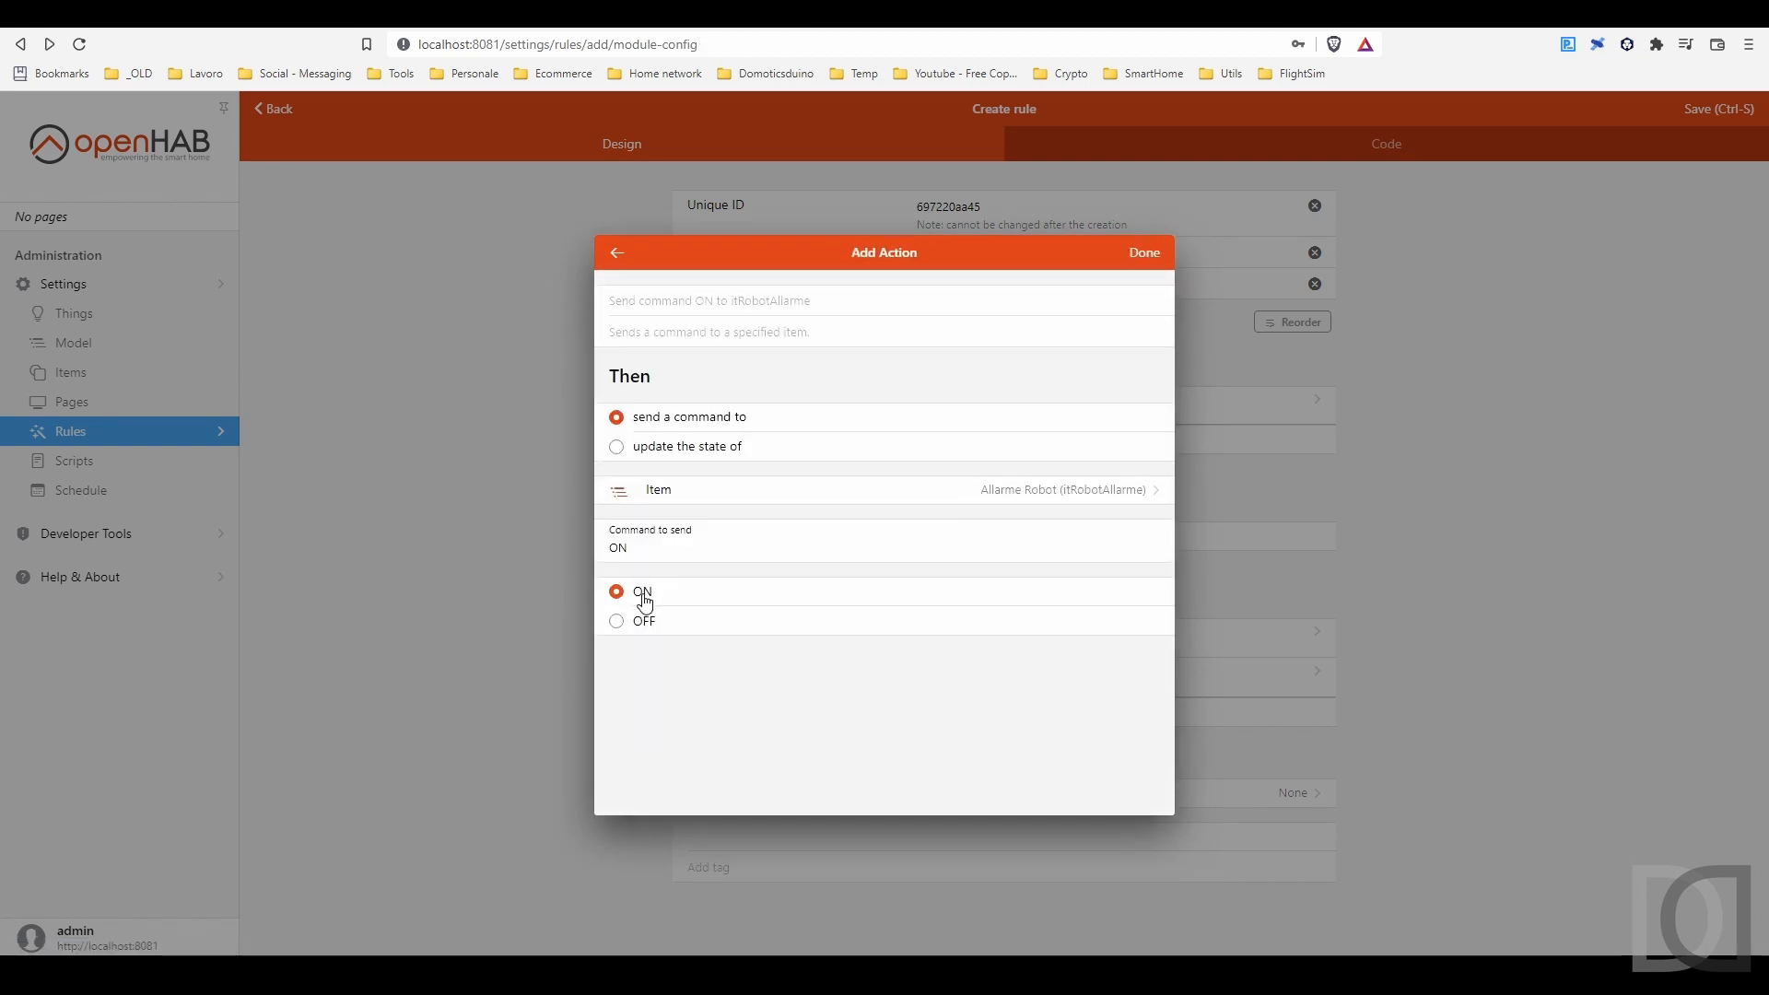
left_click(1144, 255)
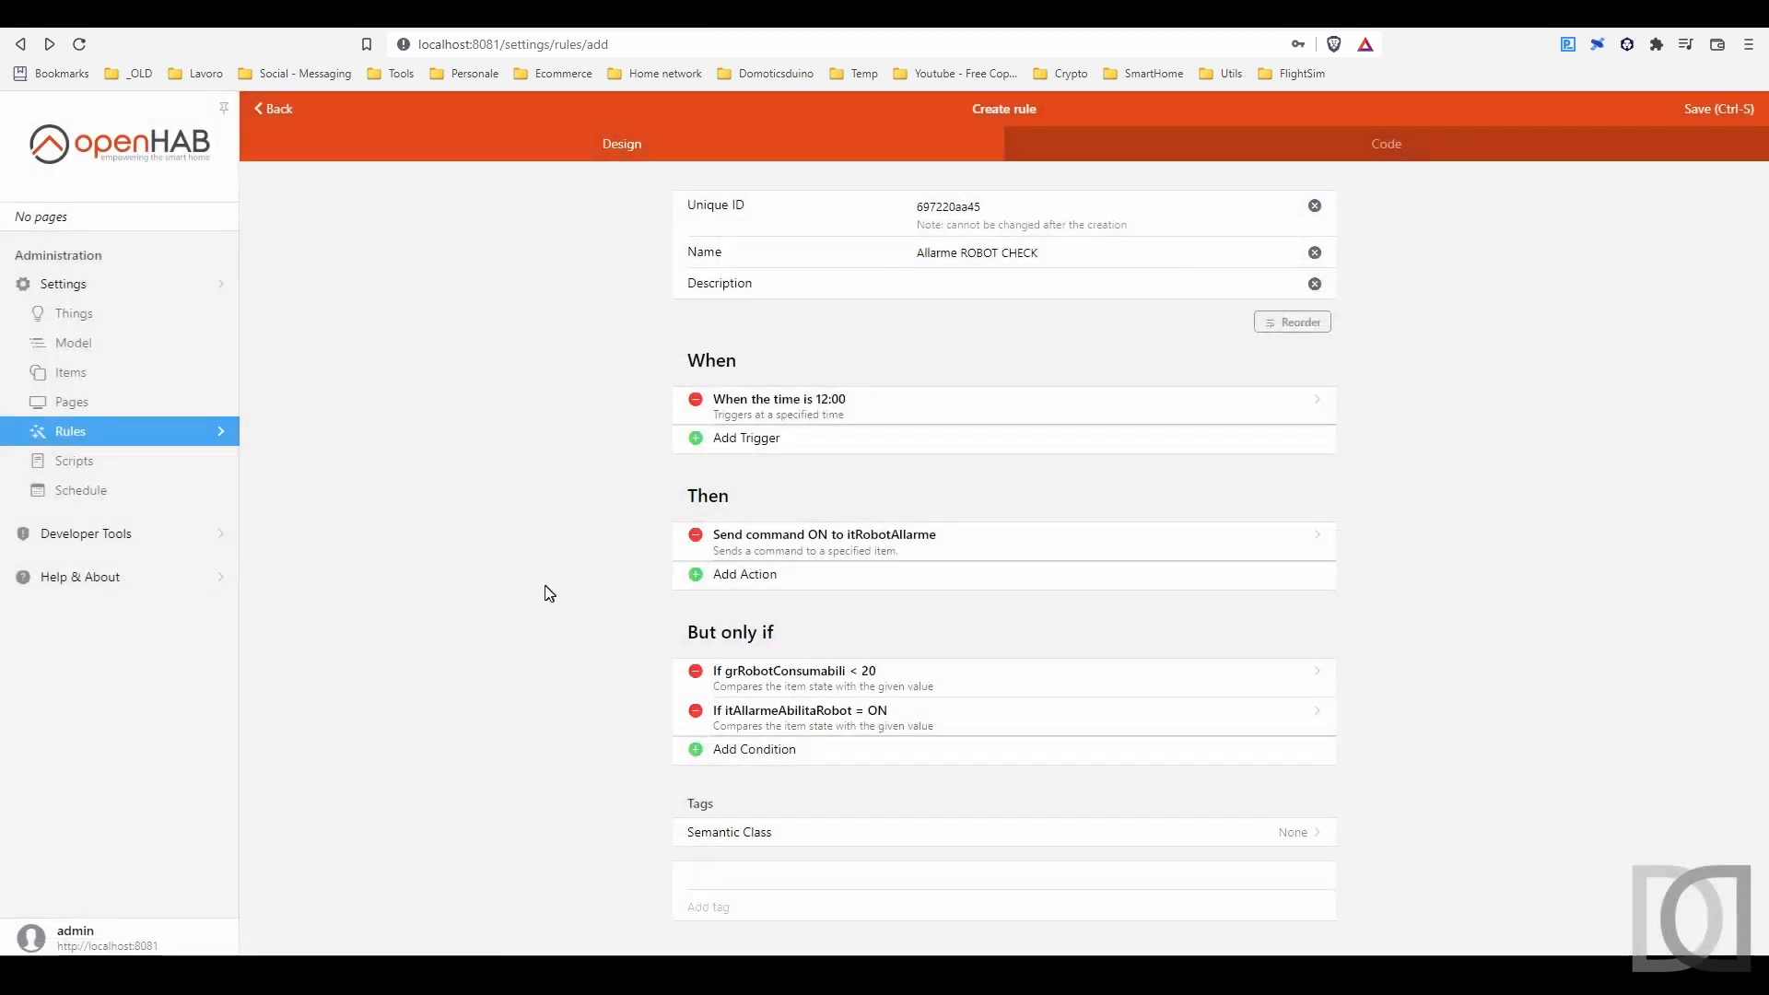
left_click(1710, 115)
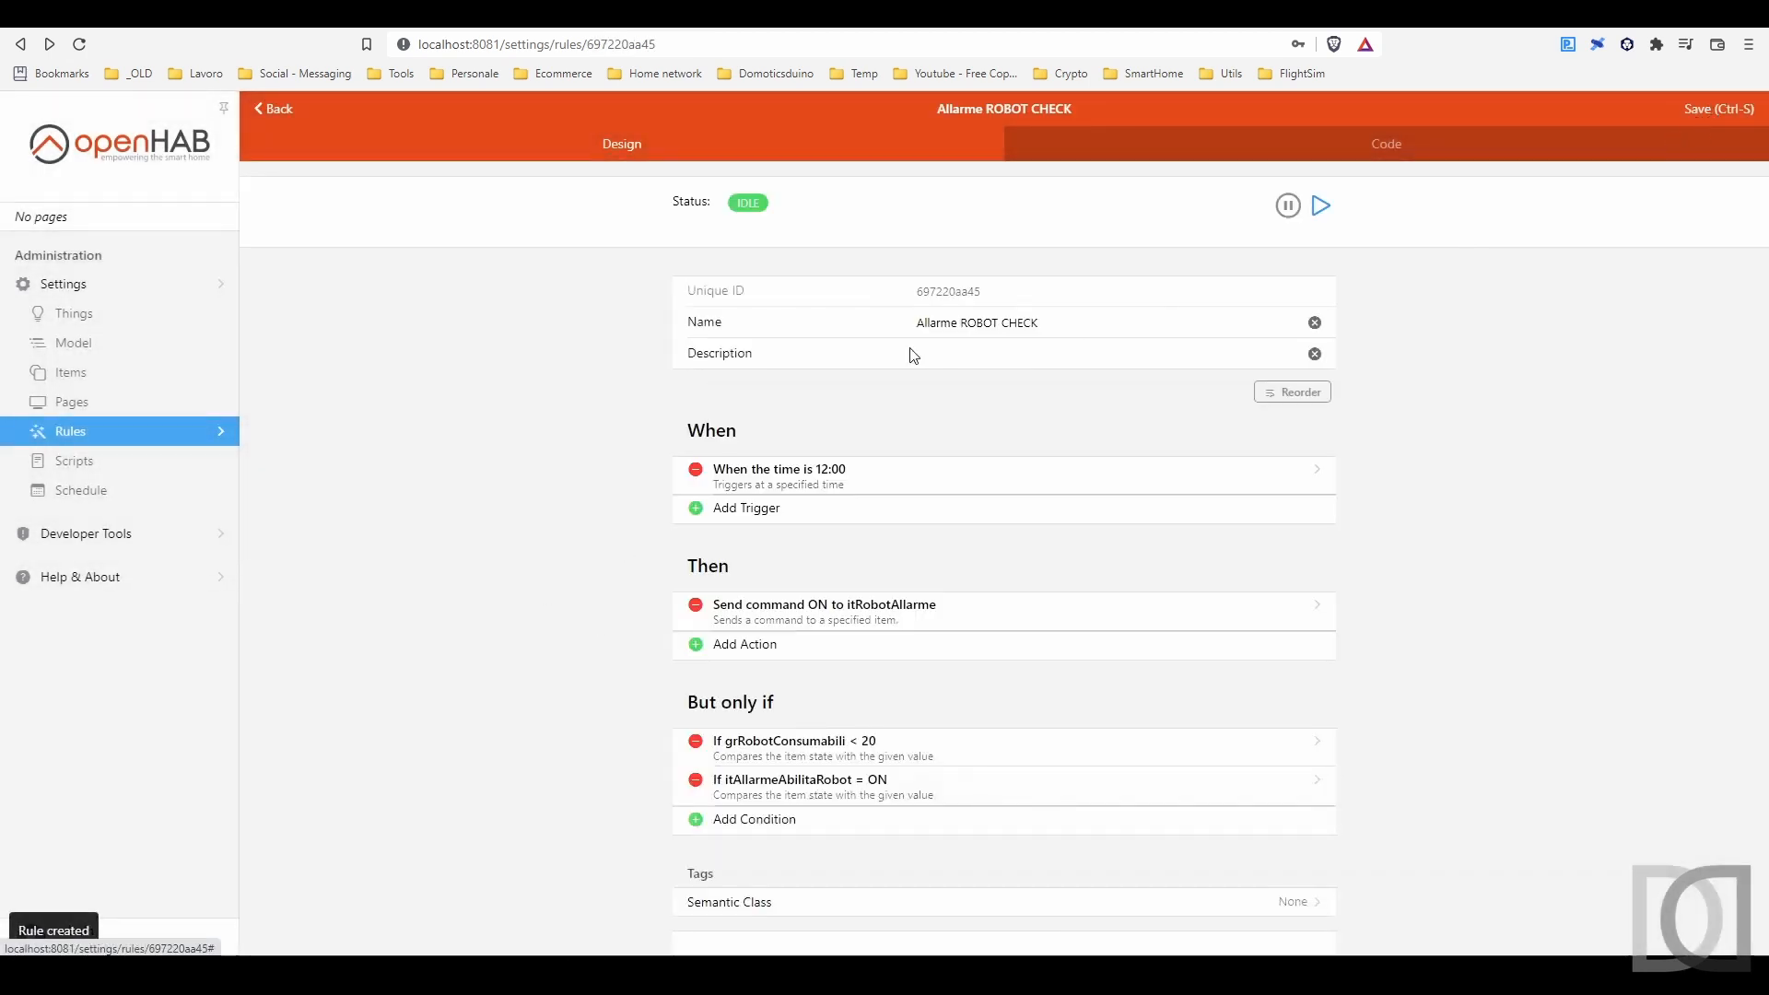
Step: Return to the rules list and start a new rule named Allarme ROBOT ON
left_click(276, 109)
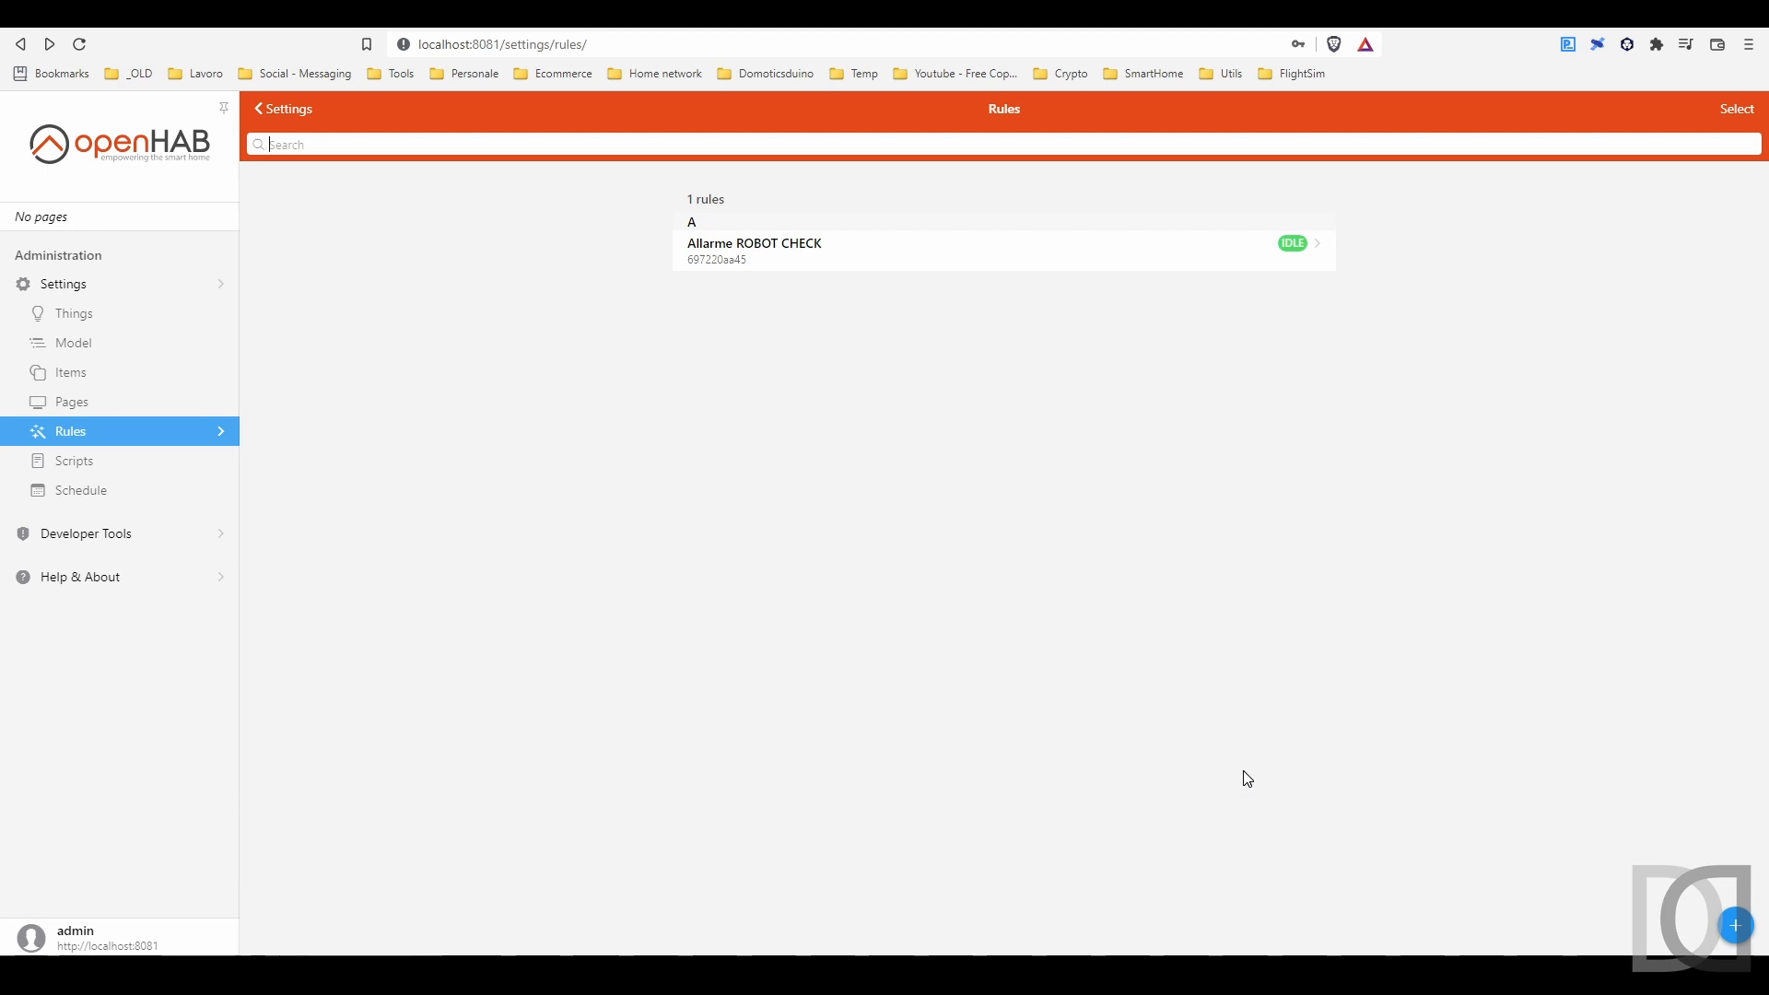
left_click(1736, 927)
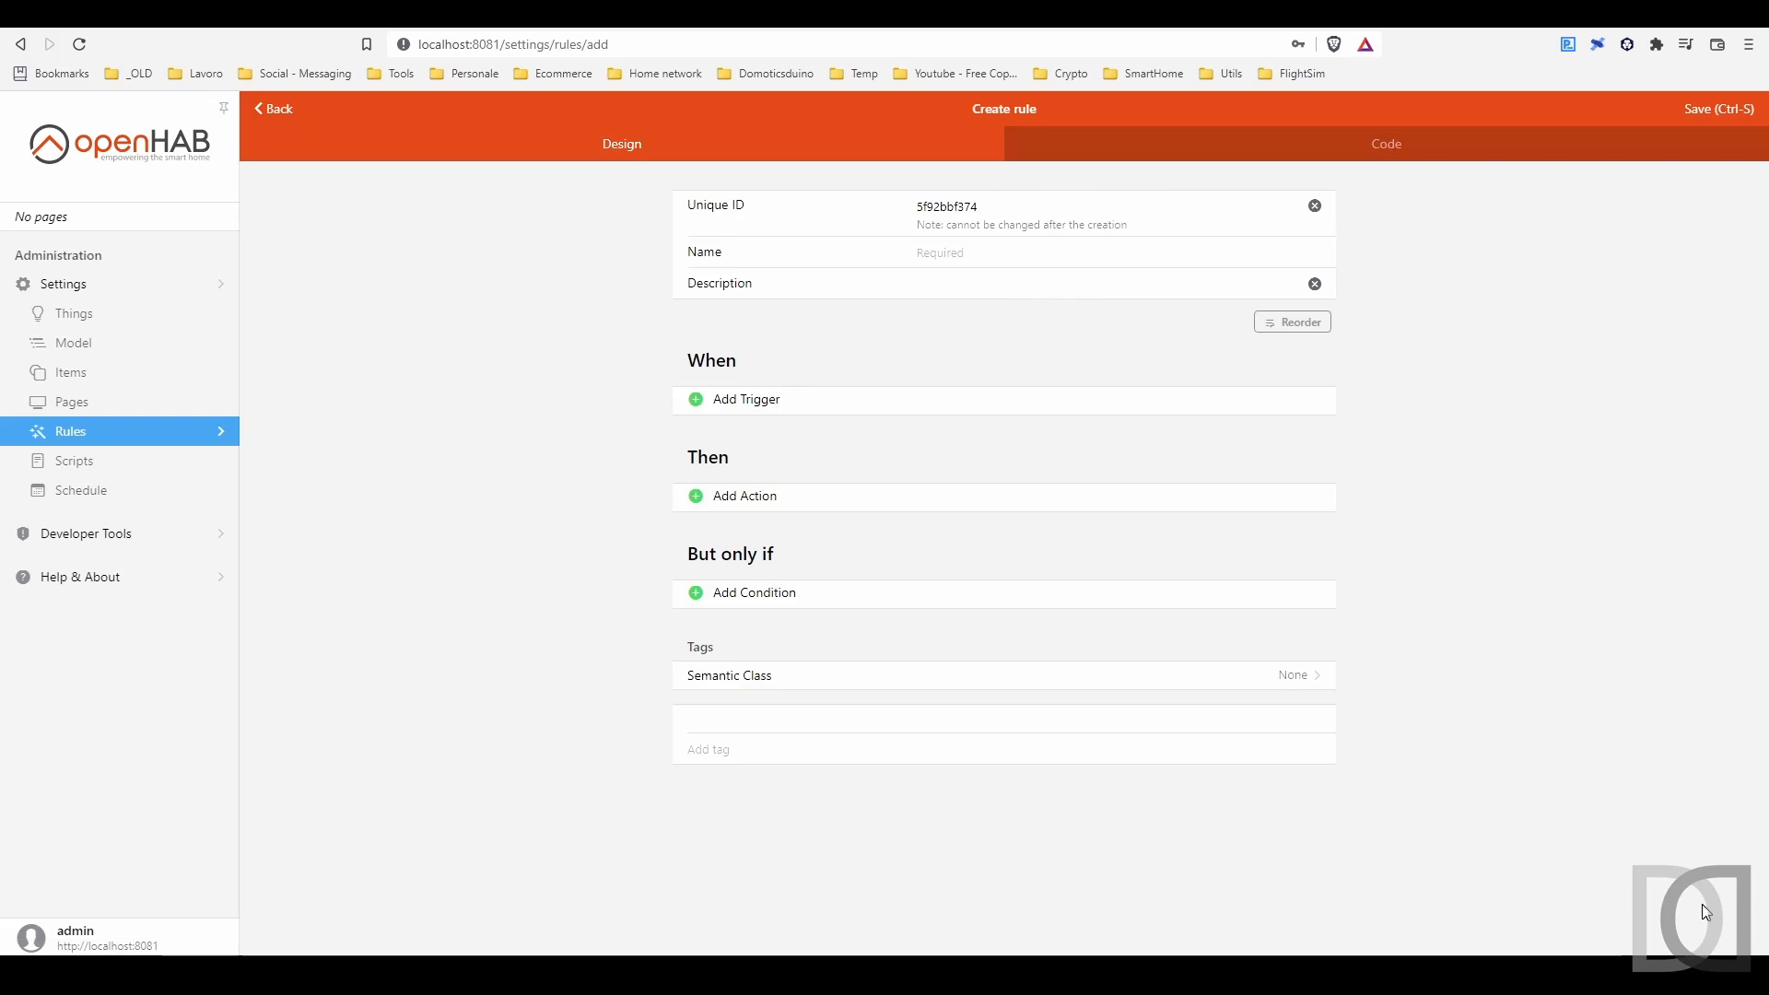
left_click(978, 251)
type("Allarme ROBOT ON")
Step: Add an item event trigger that fires when Allarme Robot was updated to state ON
left_click(738, 399)
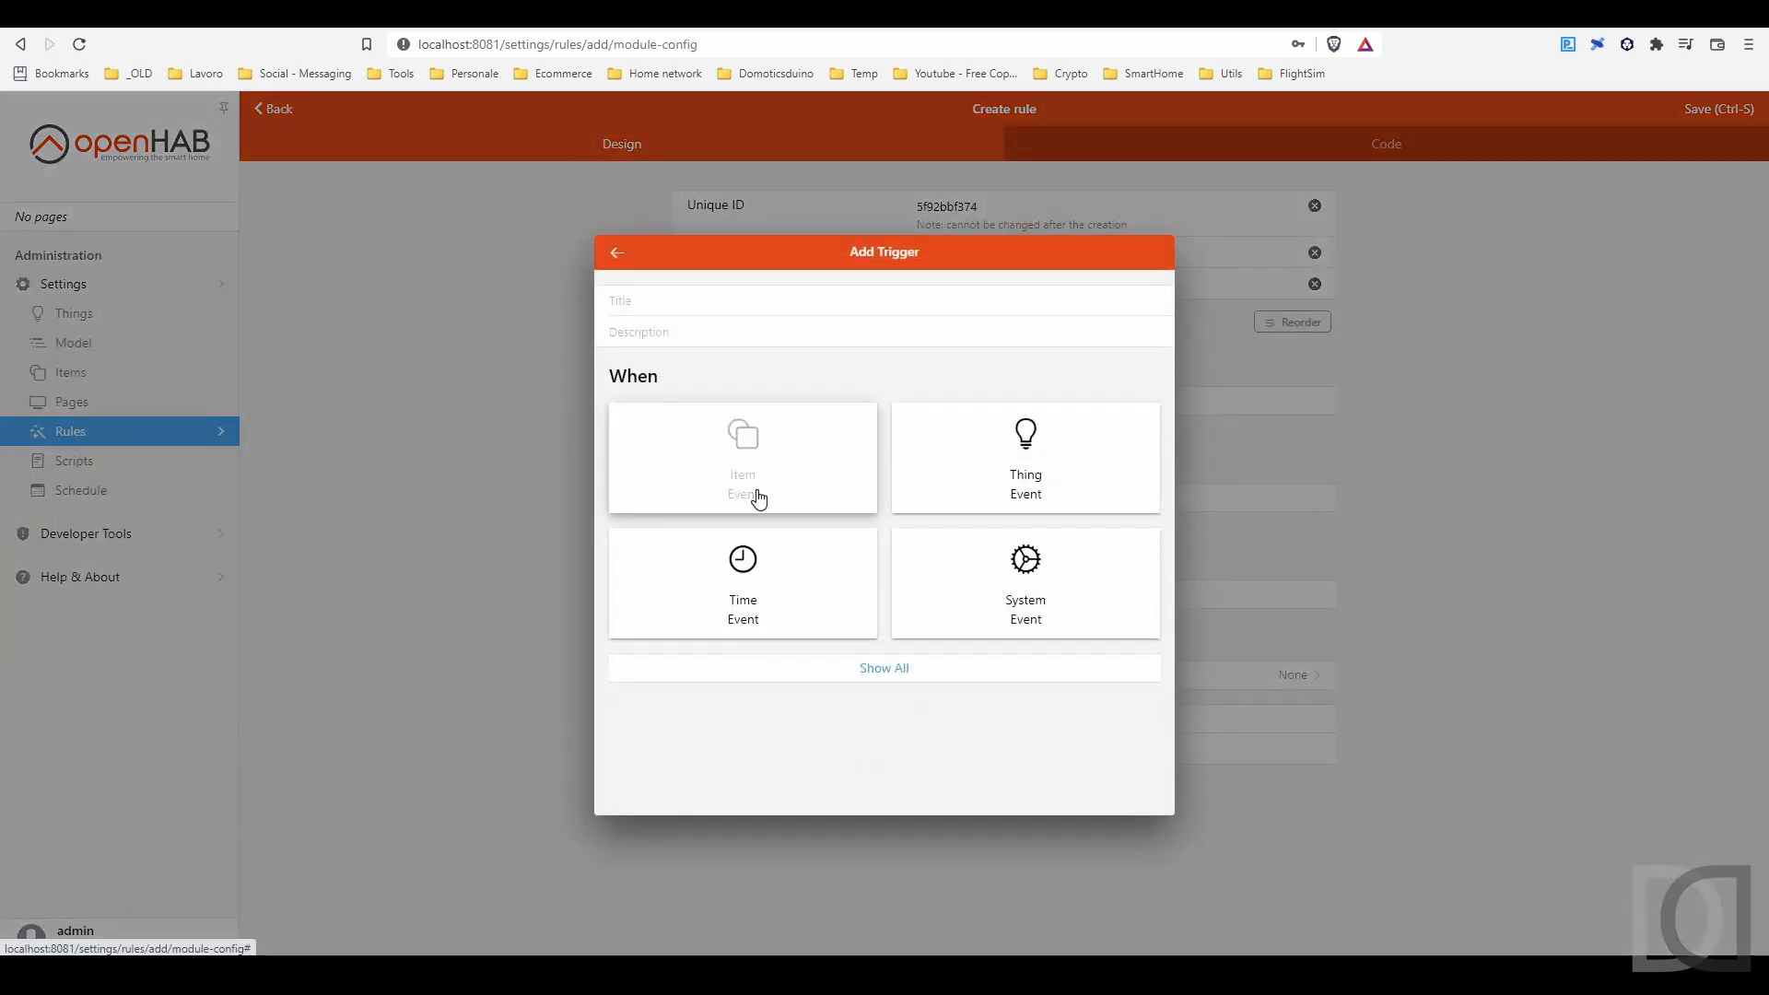
left_click(757, 498)
left_click(621, 338)
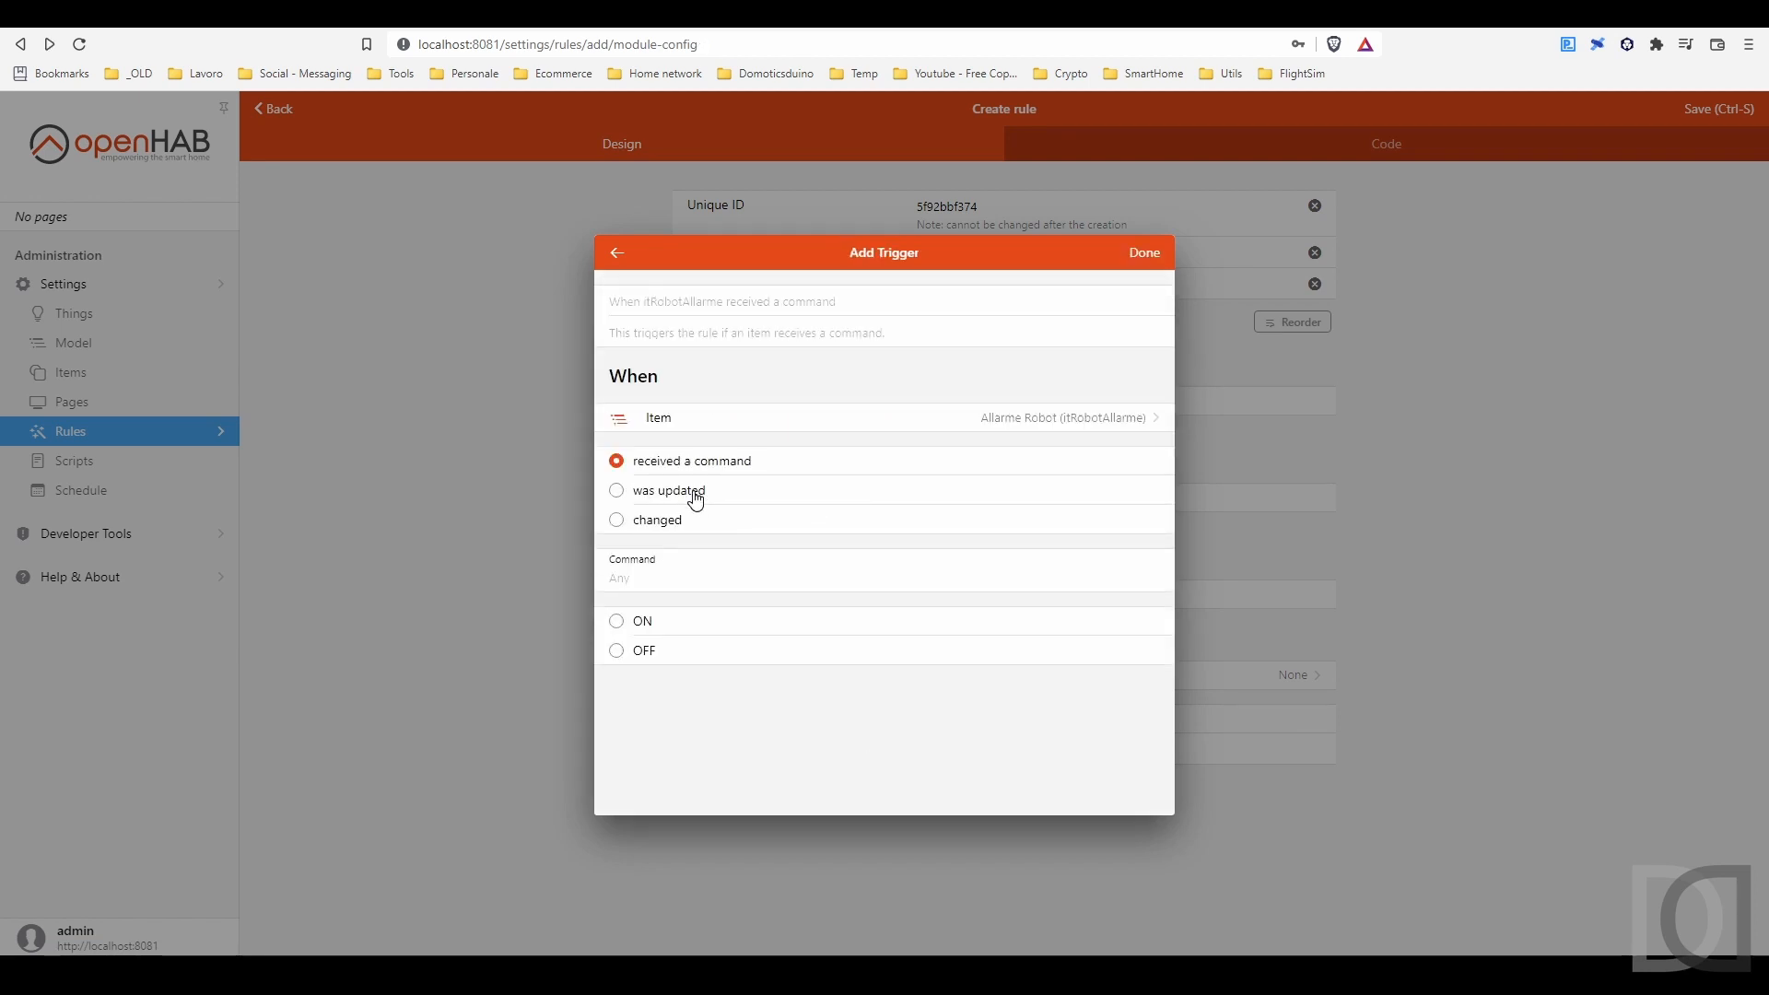
left_click(693, 491)
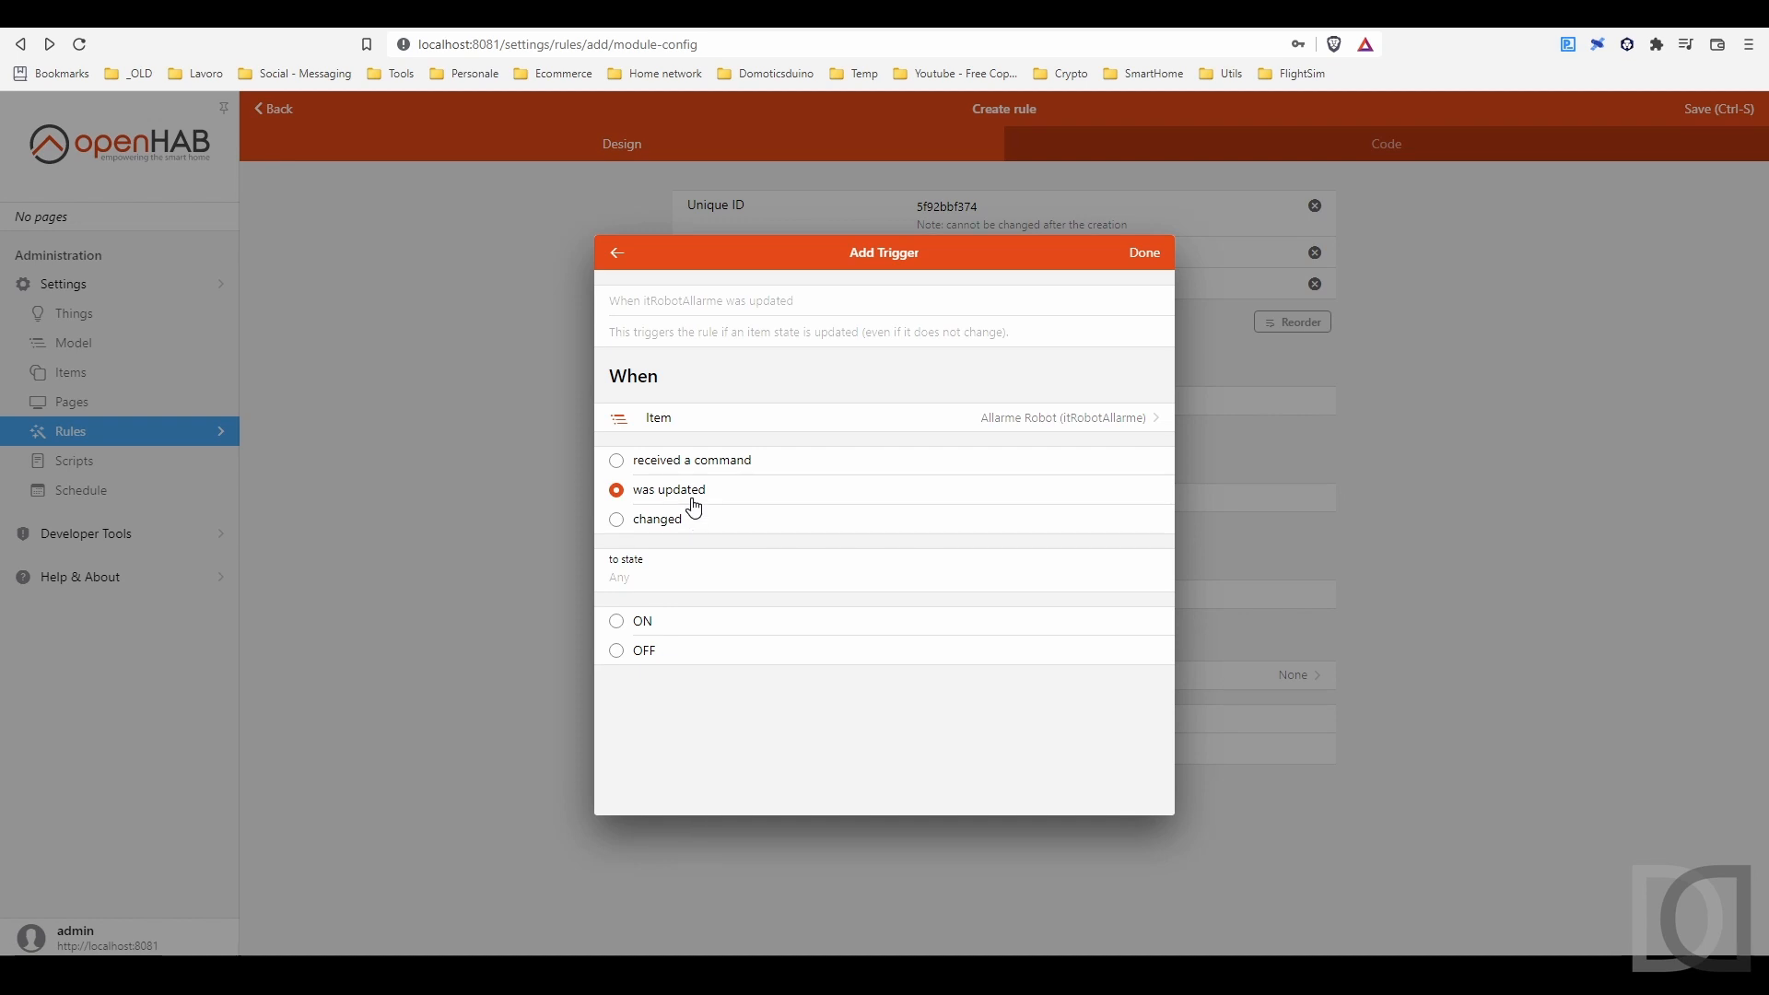
left_click(649, 626)
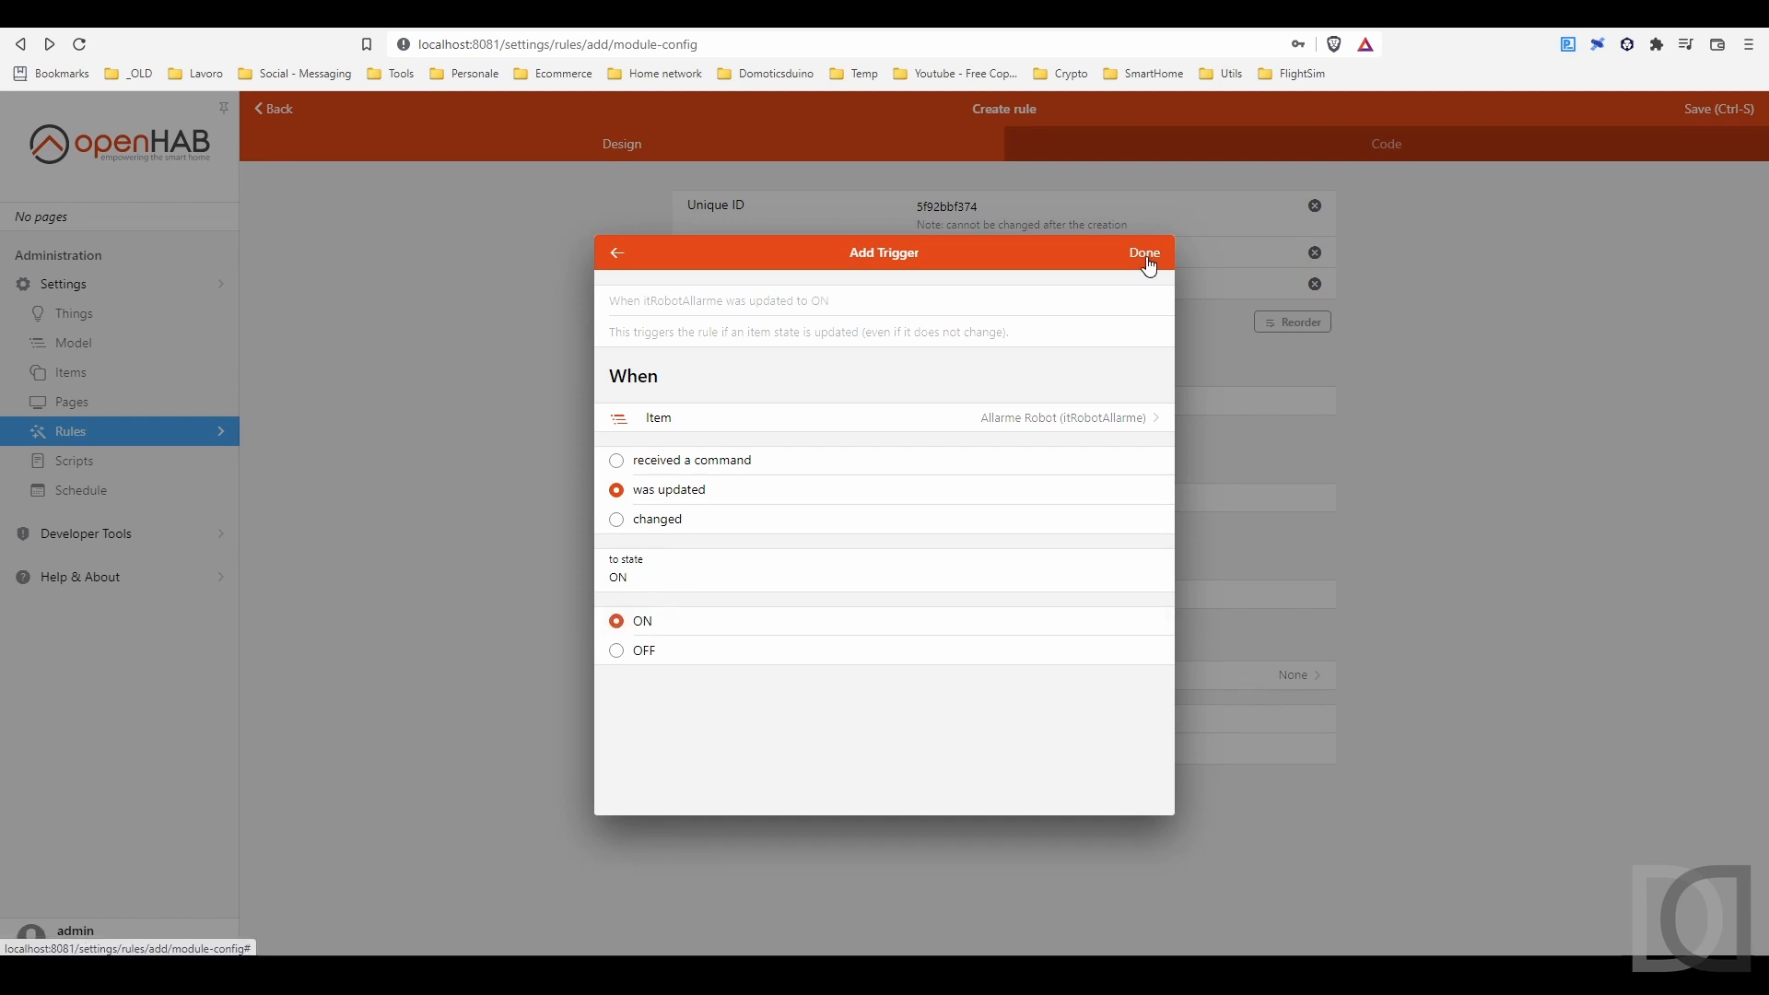
left_click(1145, 253)
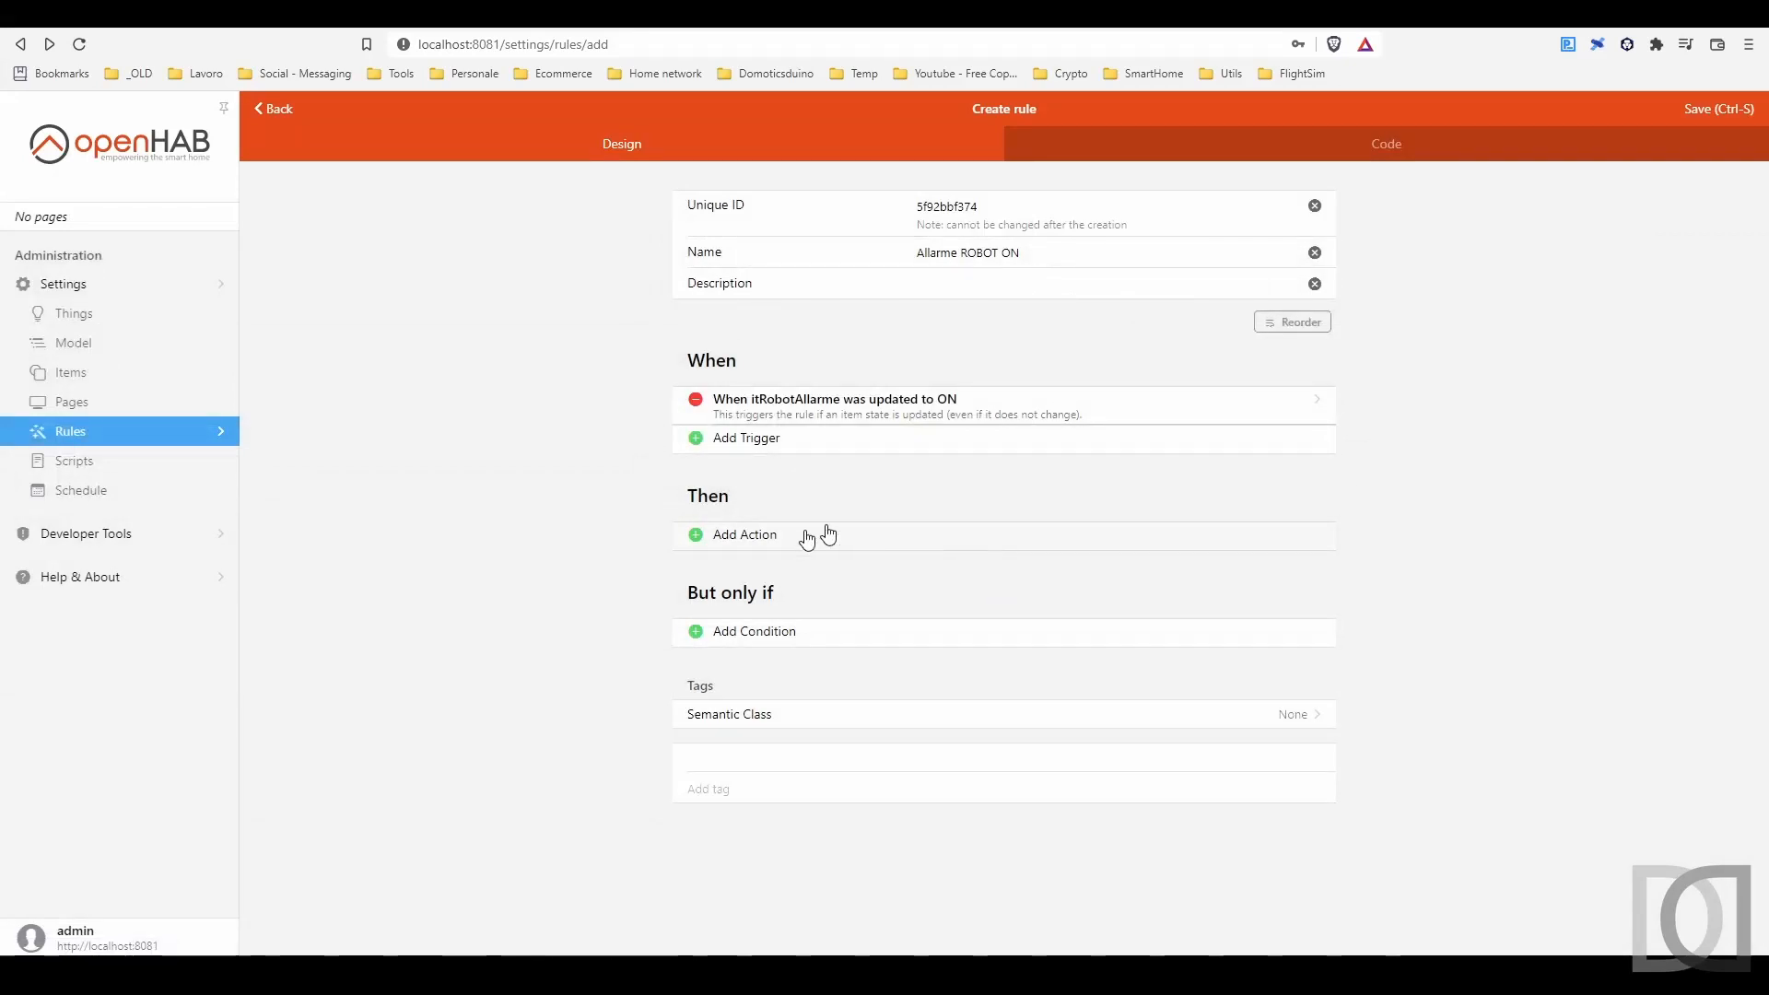
Step: Add an action that broadcasts a notification with the message "Manutenzione robot"
left_click(779, 544)
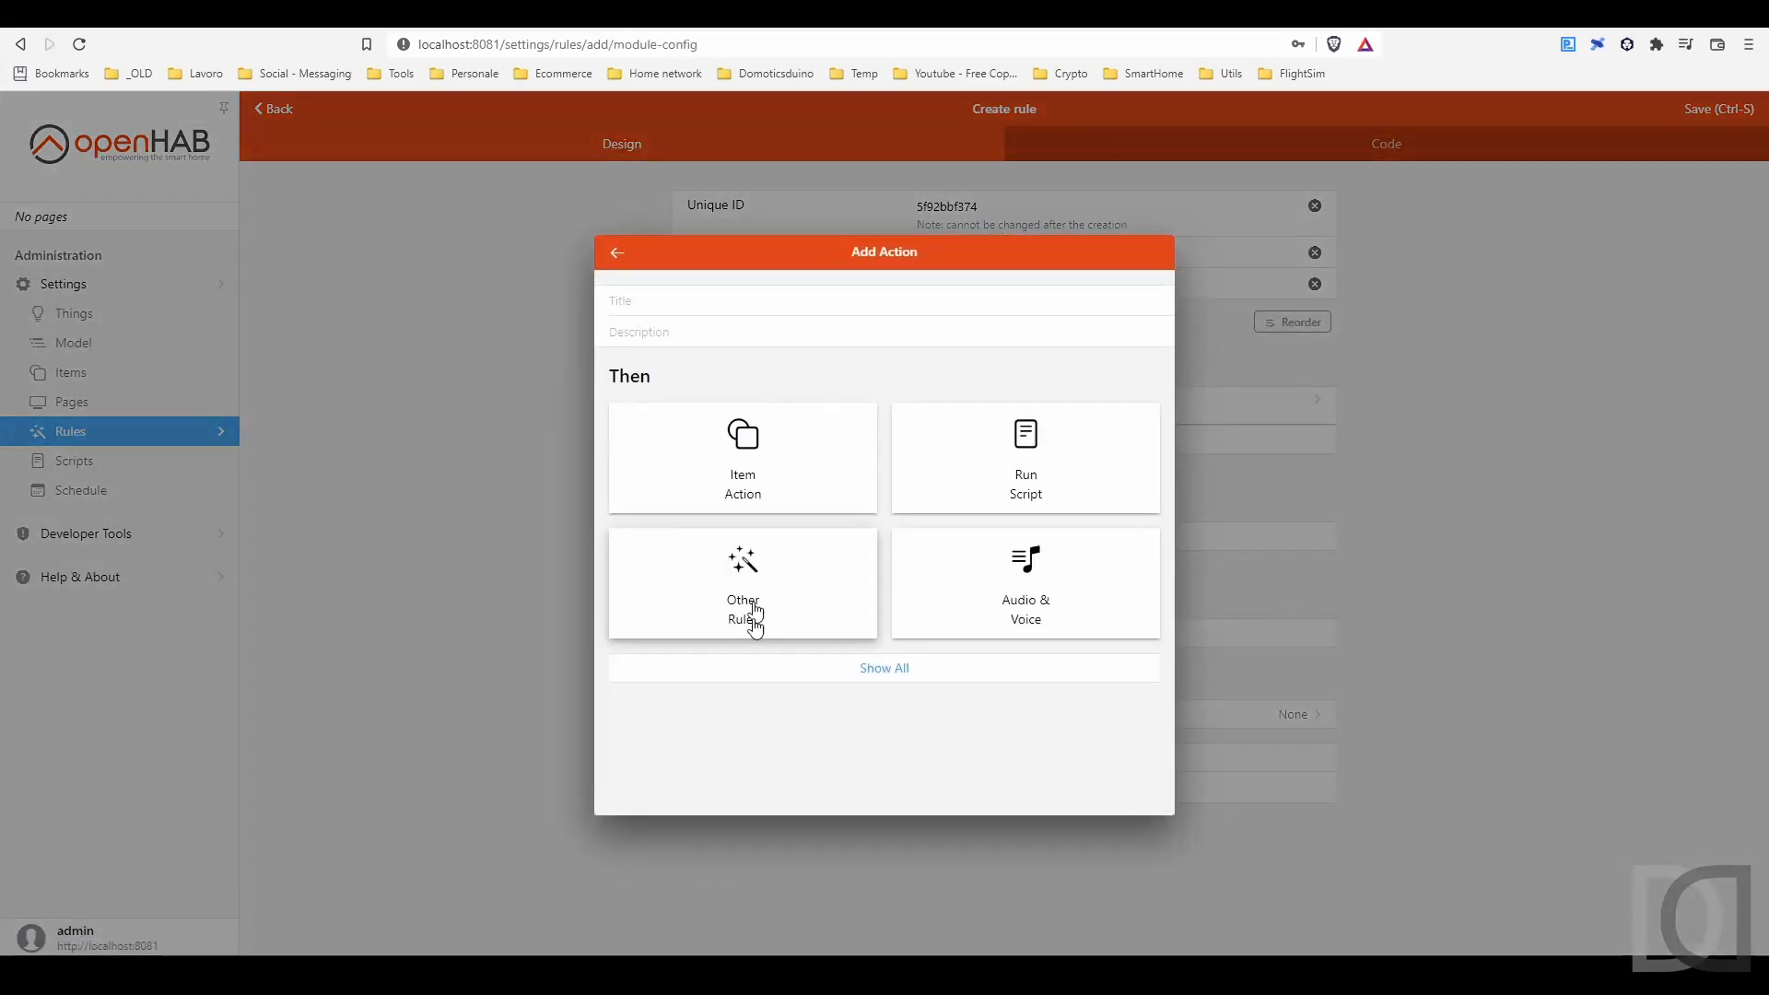
left_click(878, 679)
left_click(724, 597)
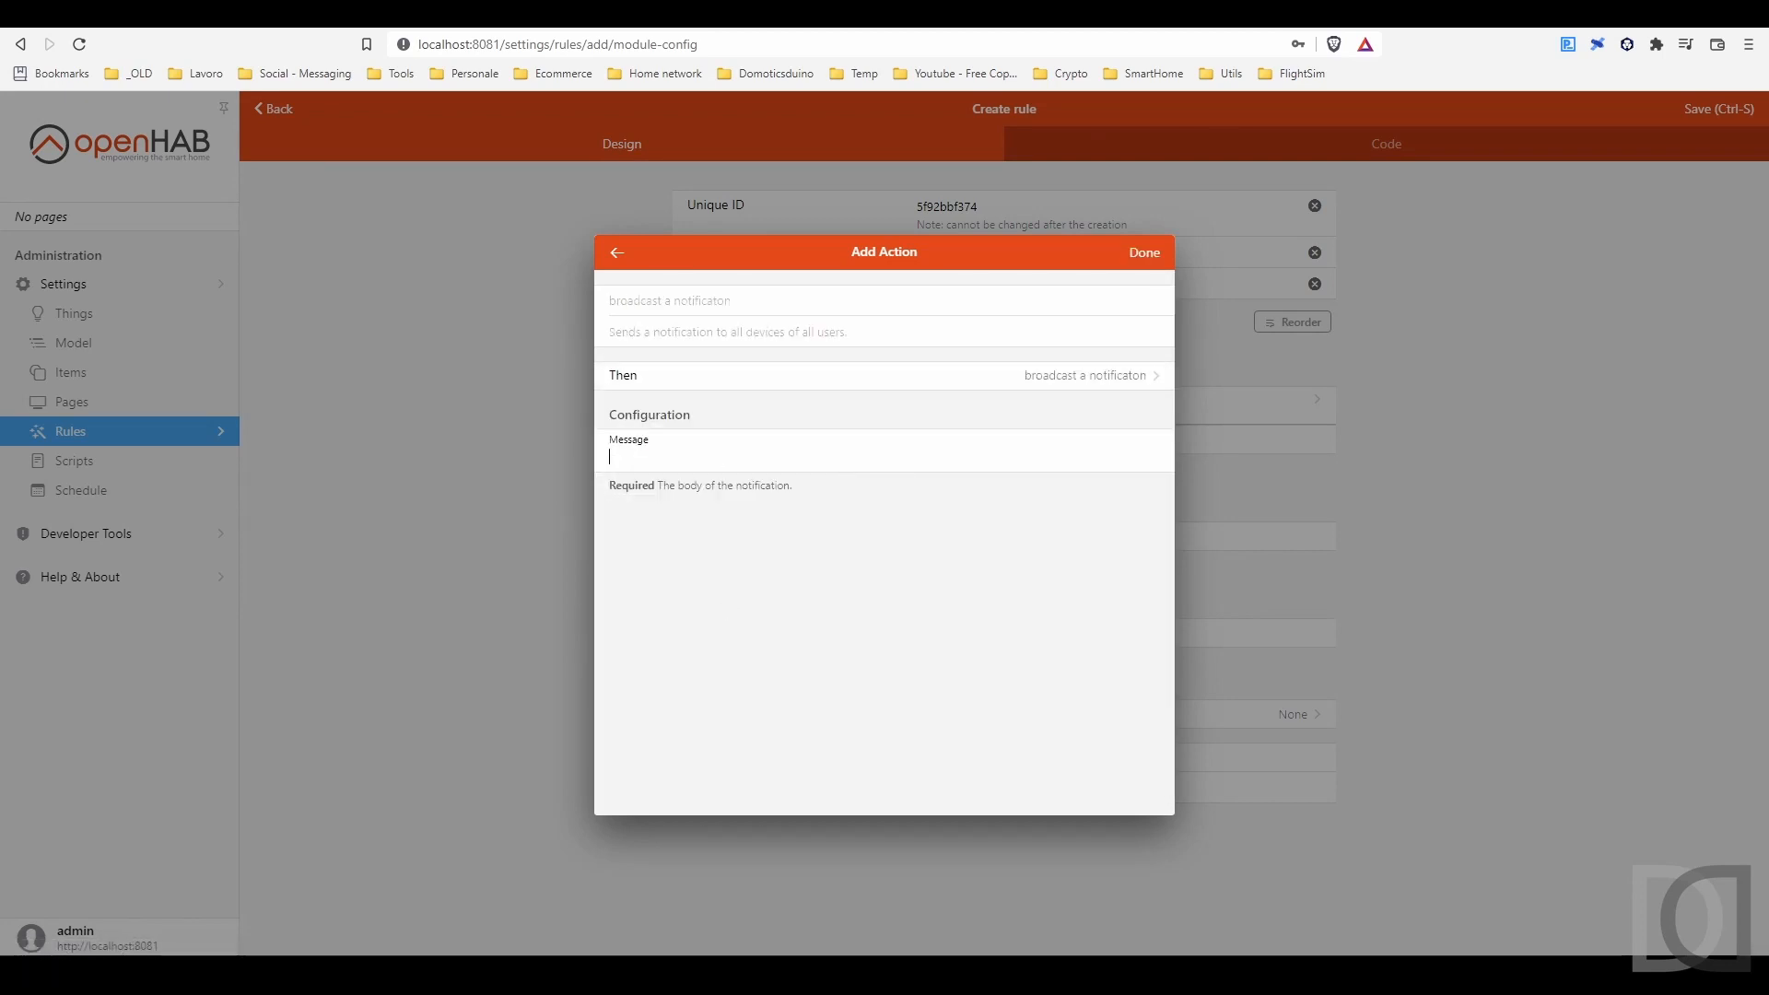
type("Mant")
type("tenzione robot")
left_click(1148, 253)
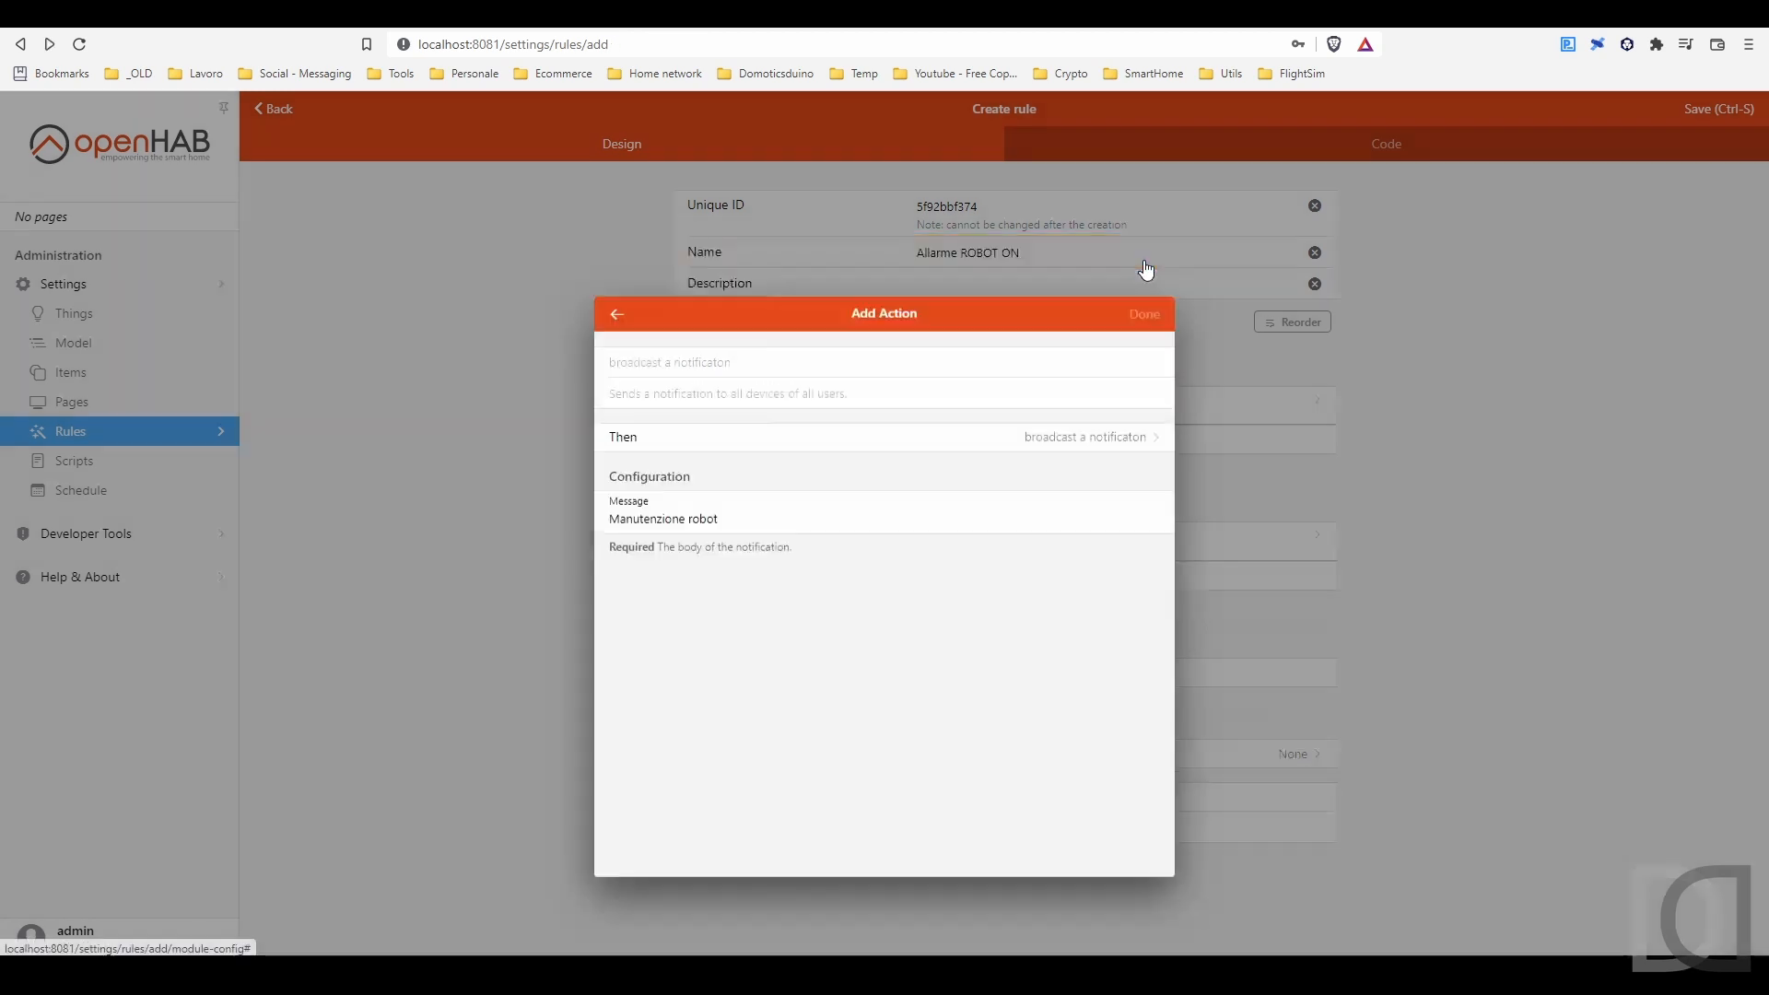
Step: Add a second action that sends a log message reading "Manutenzione robot", then save the rule and return to the rules list
left_click(742, 581)
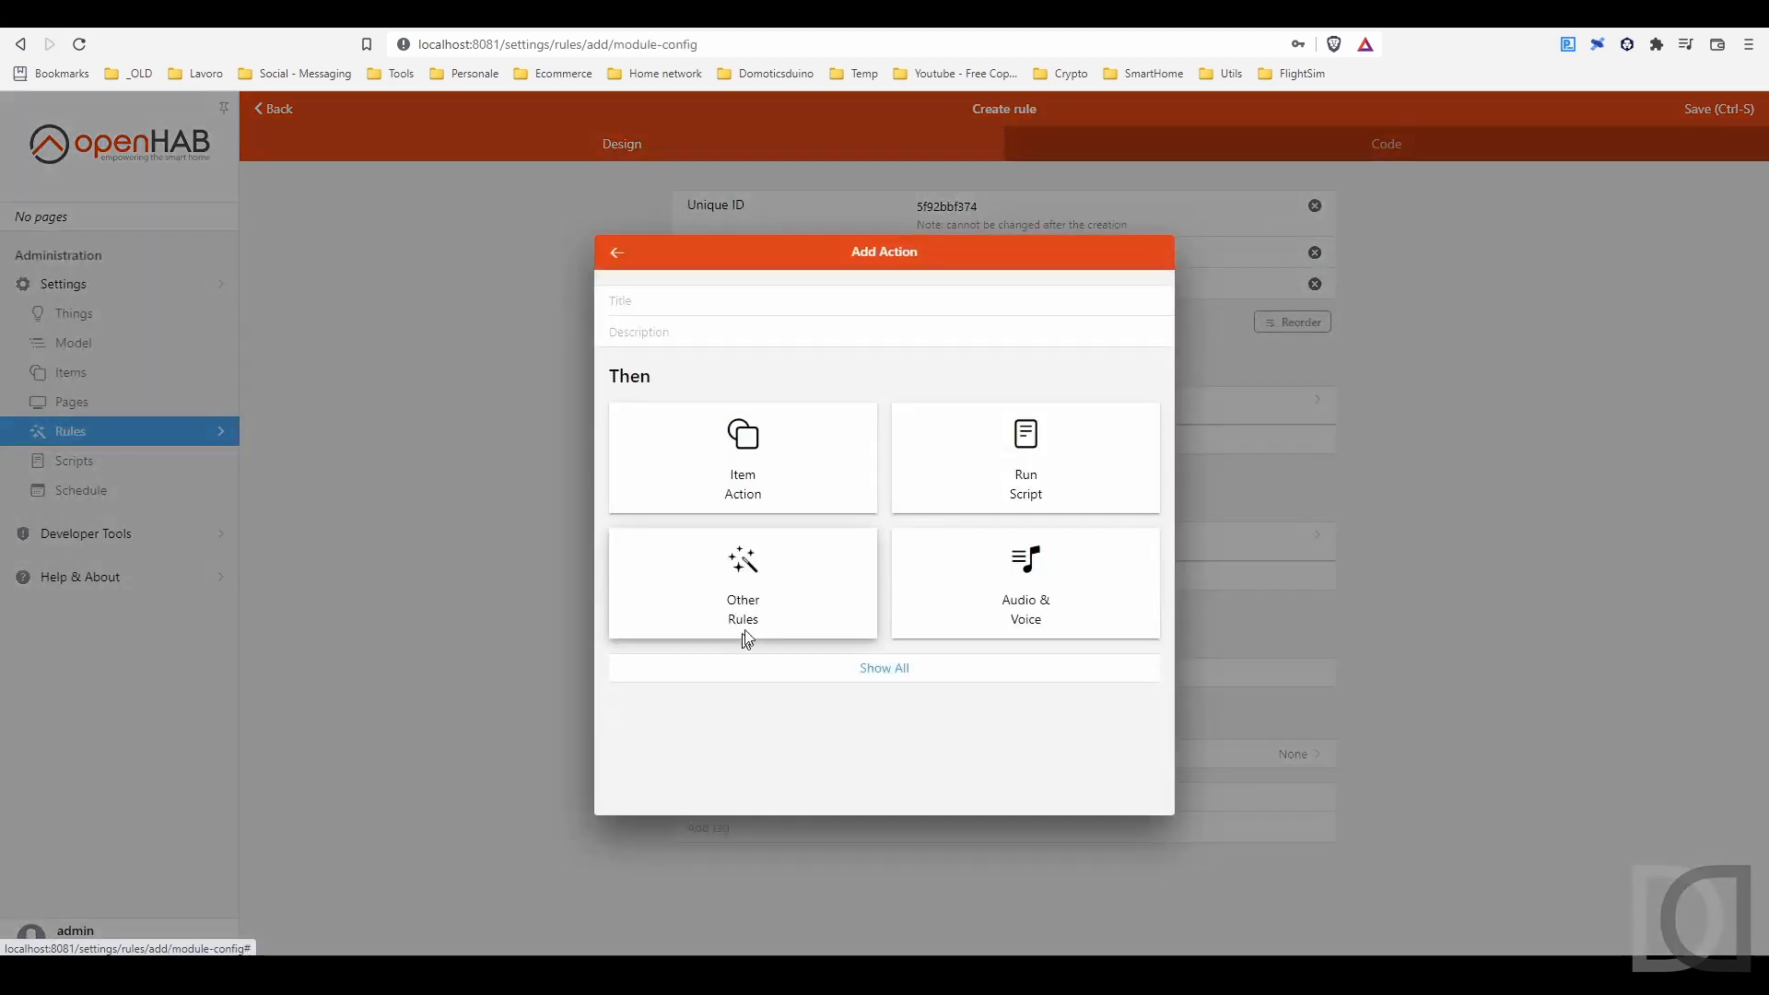
left_click(878, 673)
left_click(742, 676)
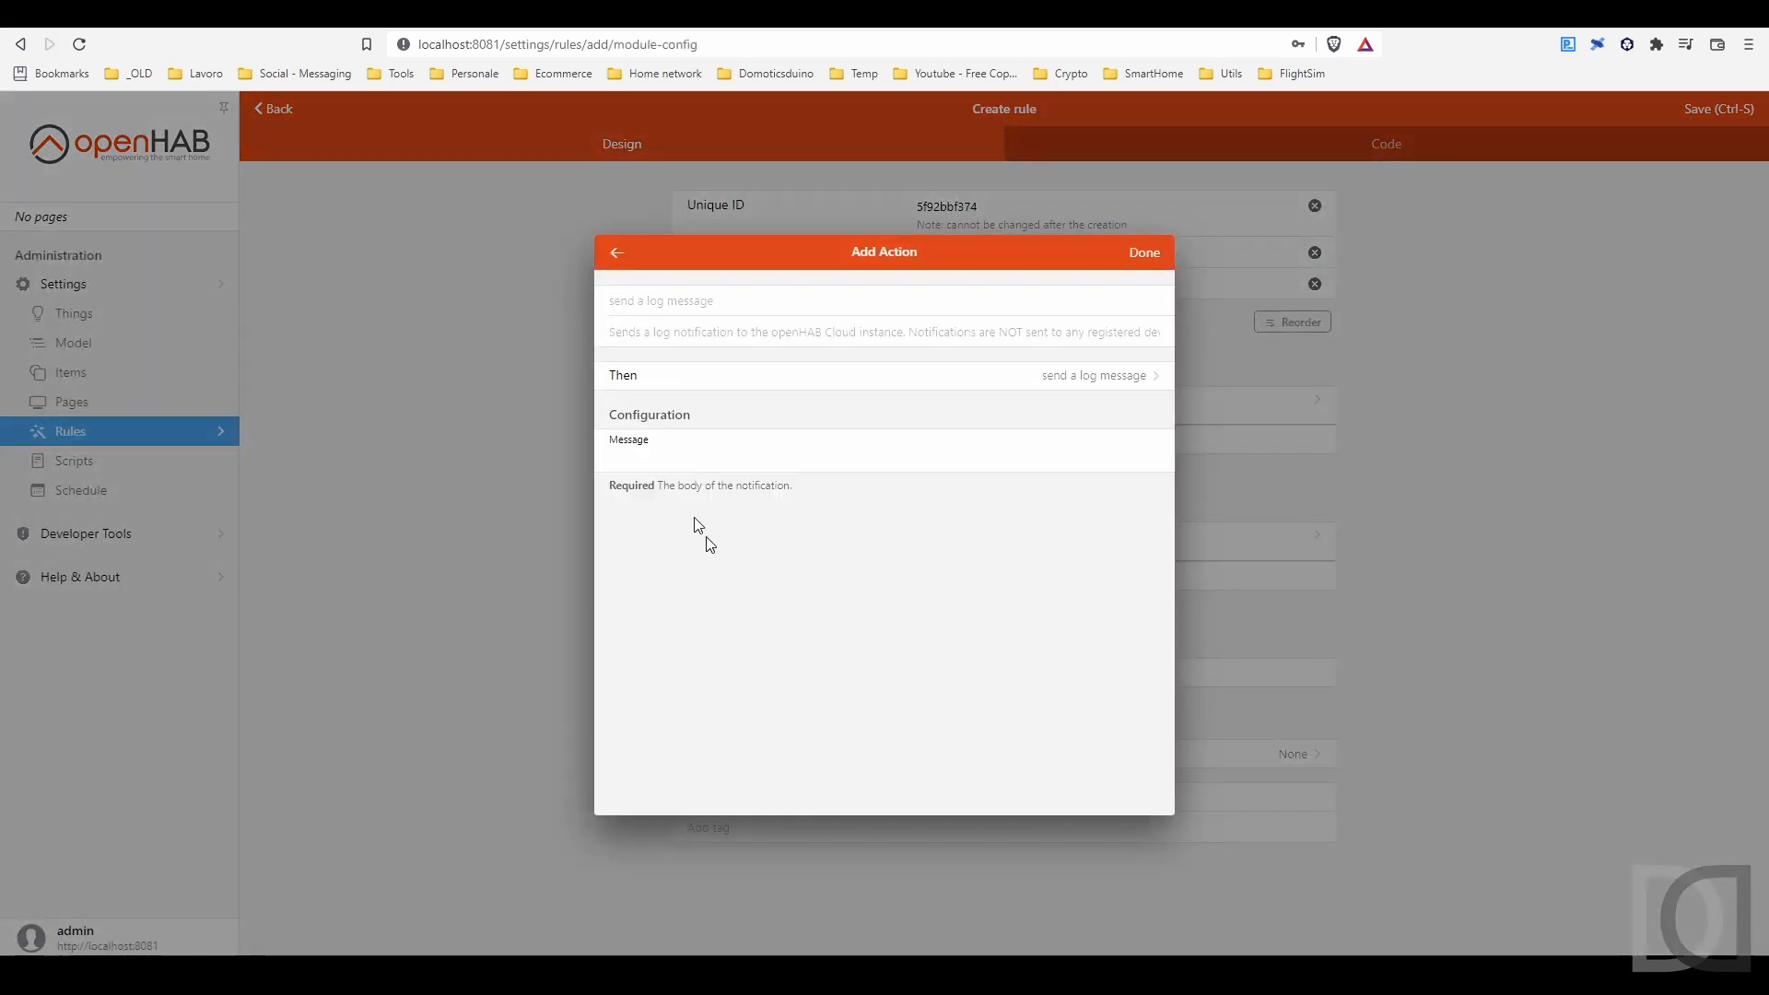
type("Manutenzione robot")
left_click(1148, 254)
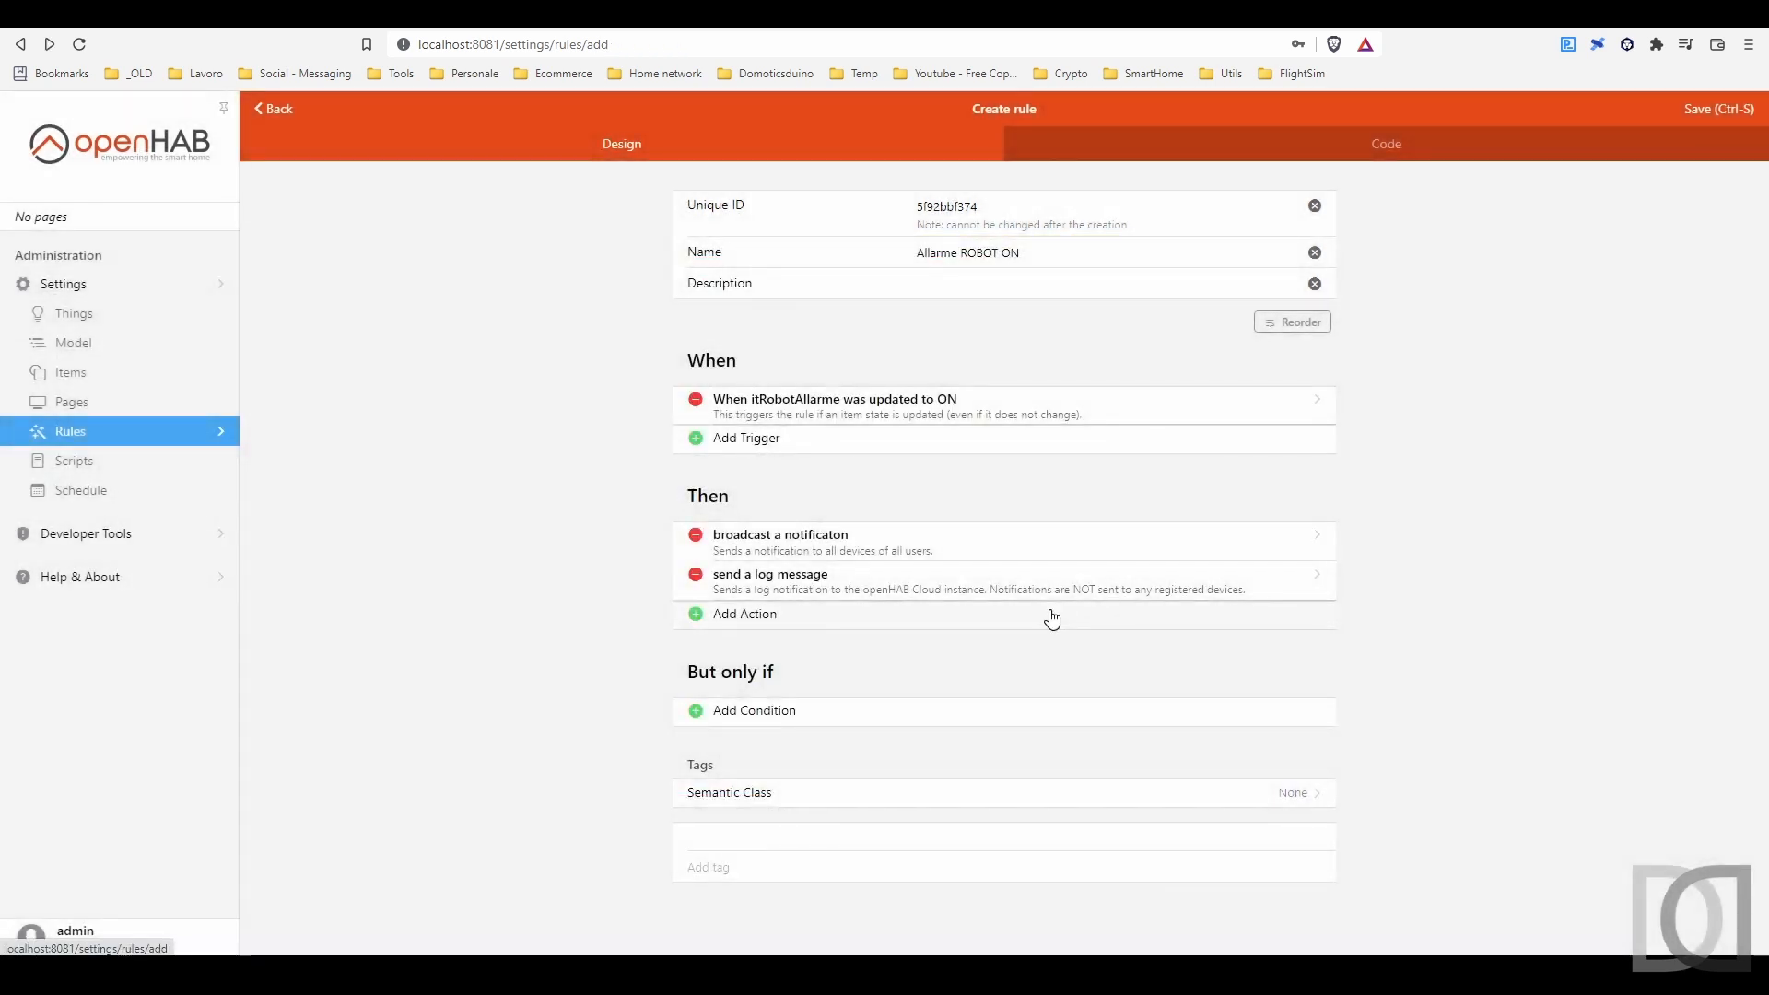
left_click(1719, 109)
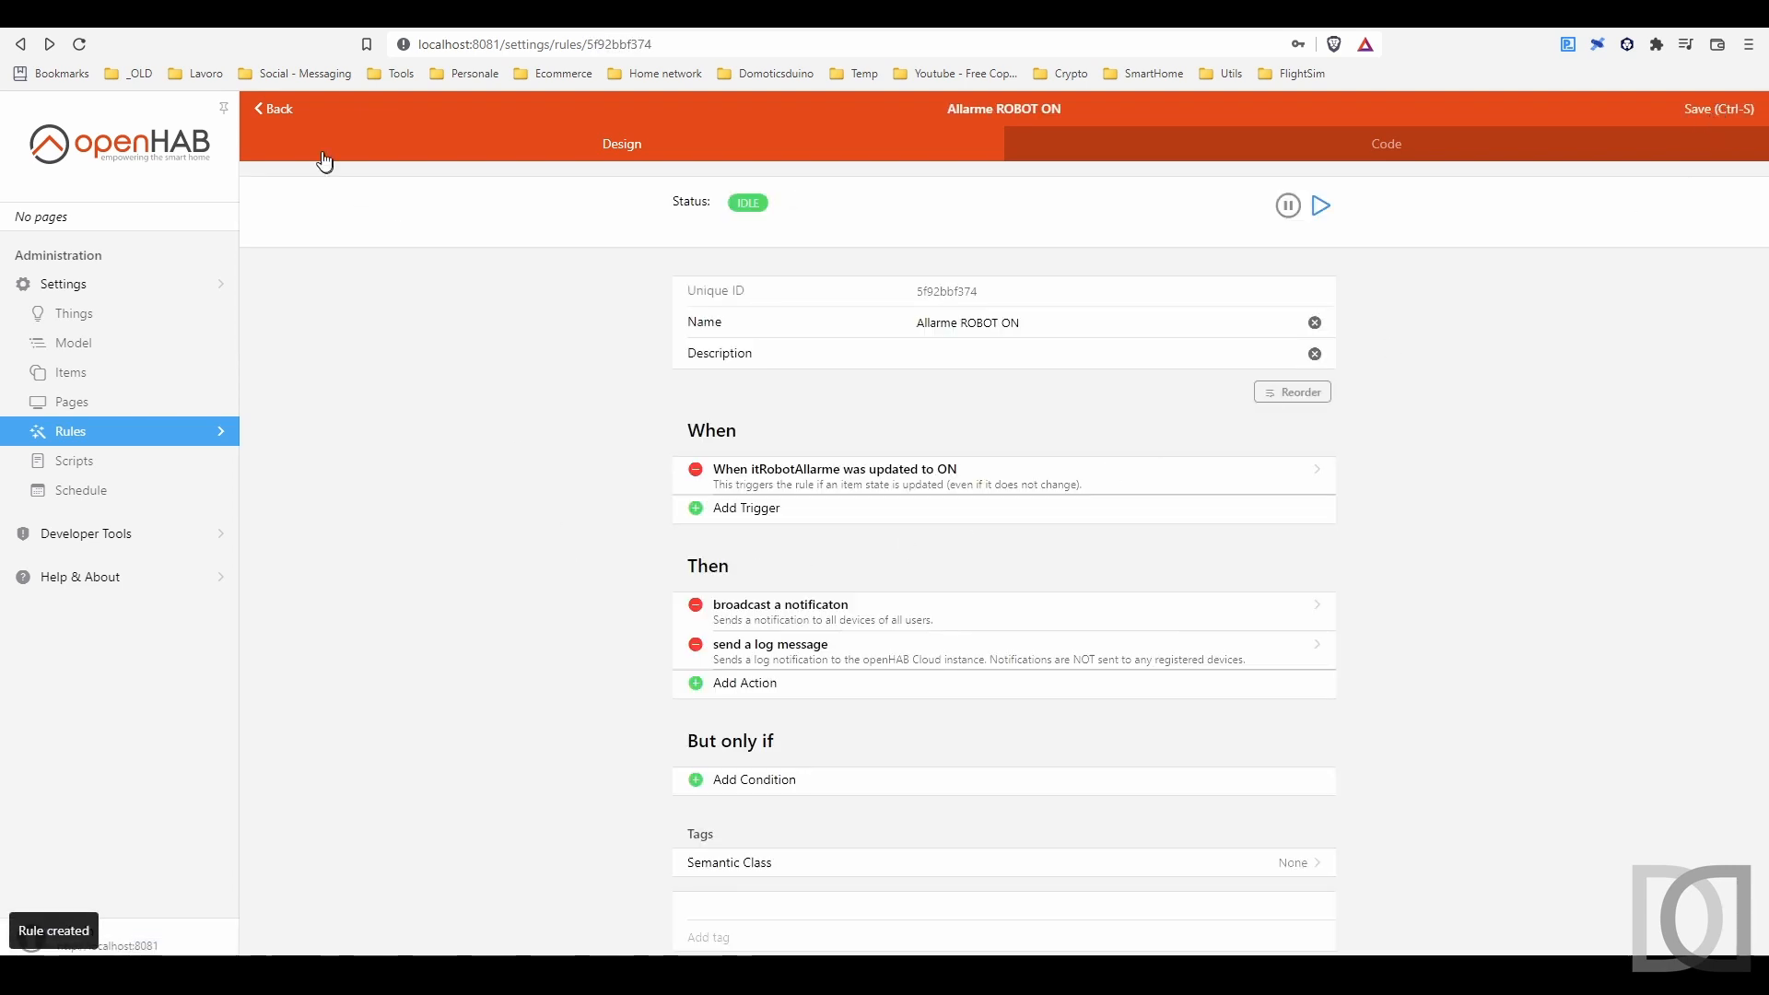
left_click(277, 109)
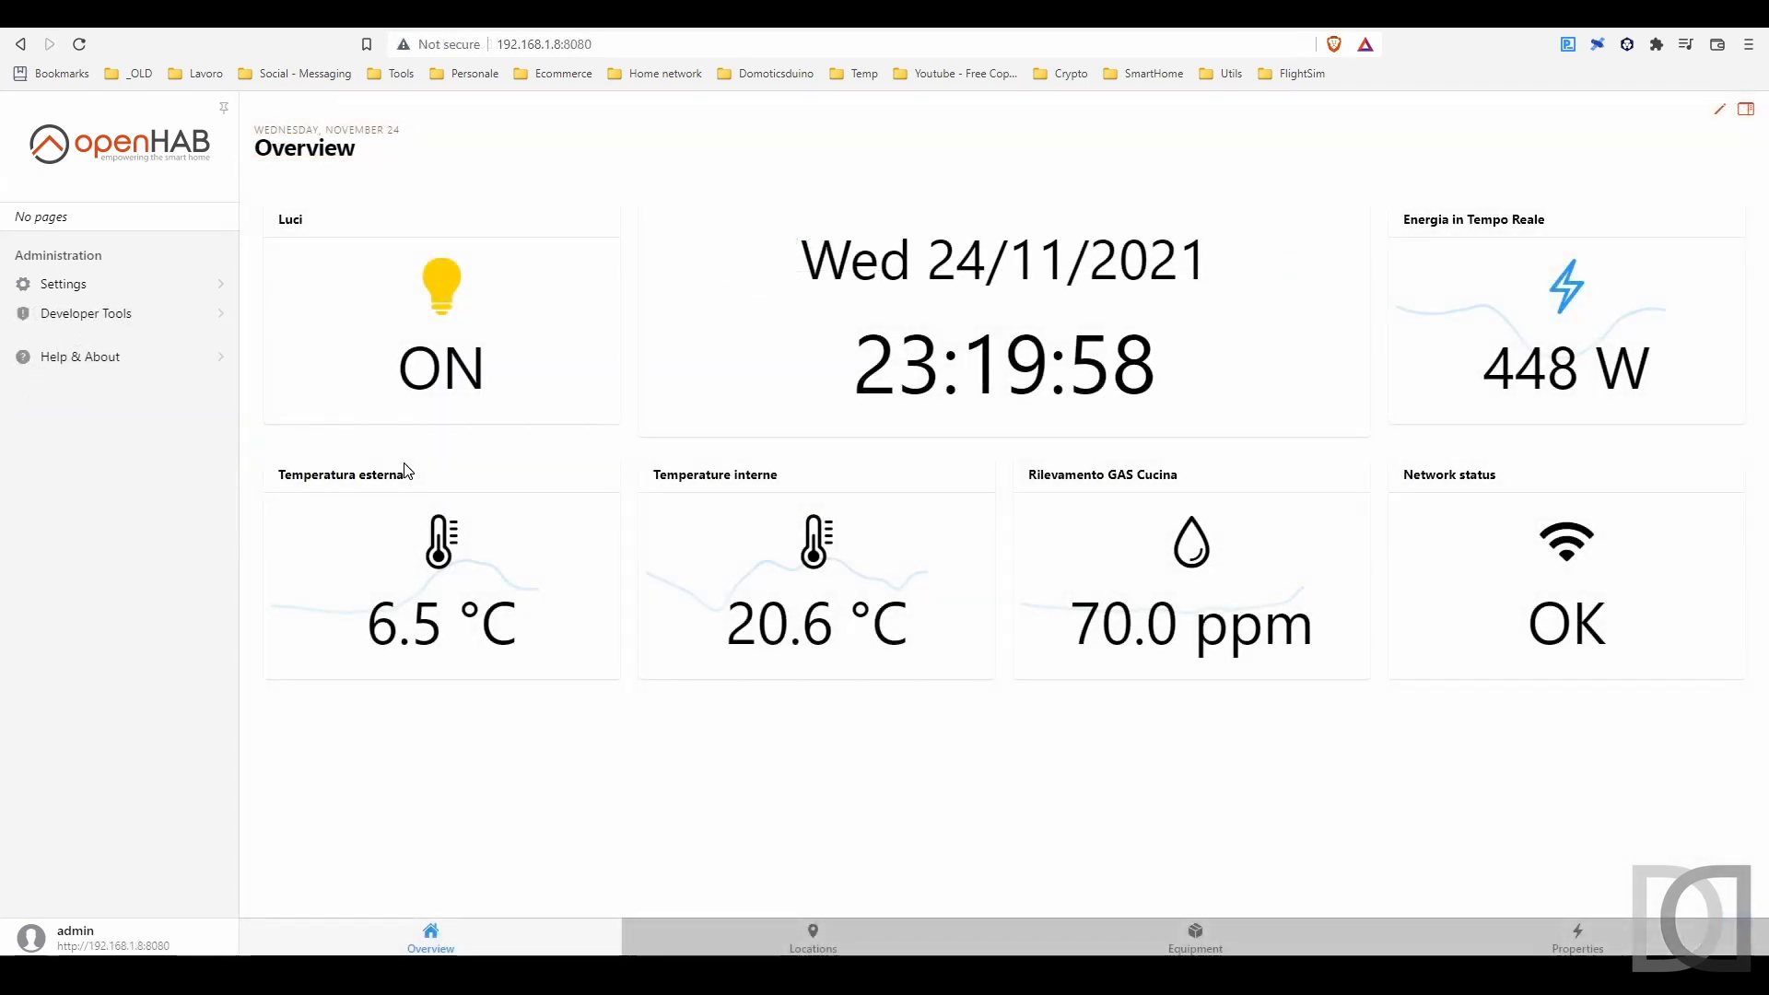
Step: On the openHAB server at 192.168.1.8:8080, open the existing rule Allarme ROBOT CHECK
left_click(111, 283)
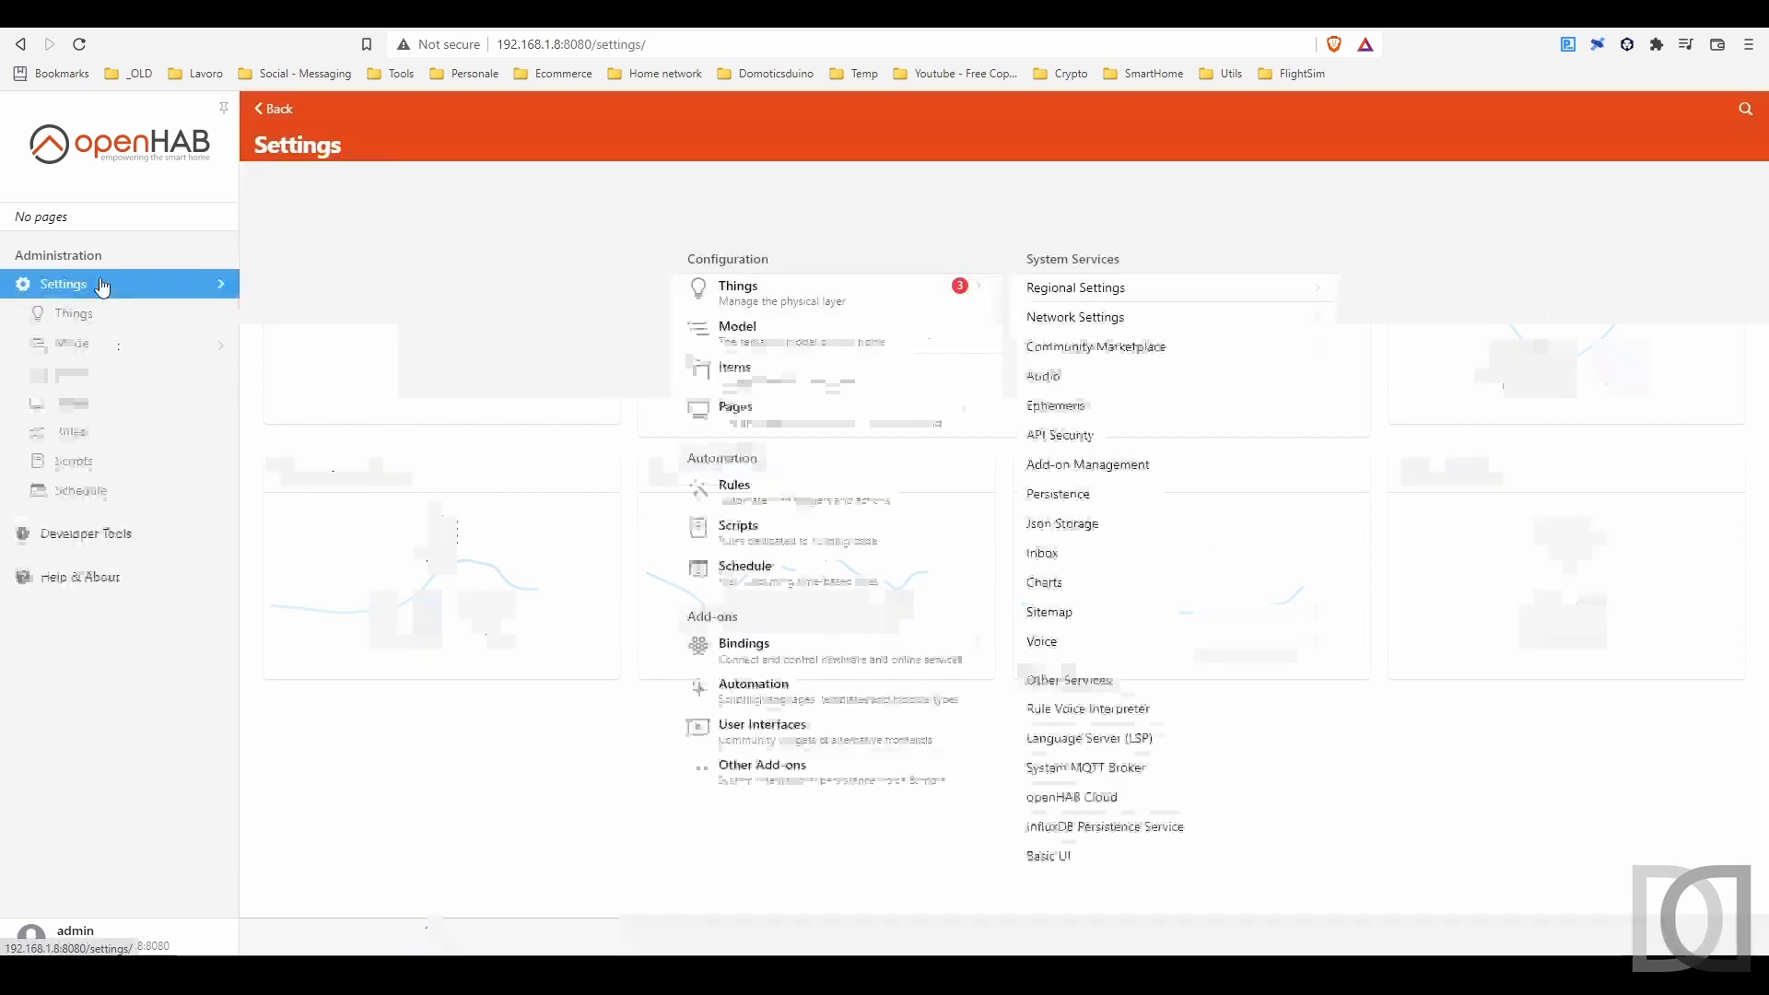
left_click(135, 431)
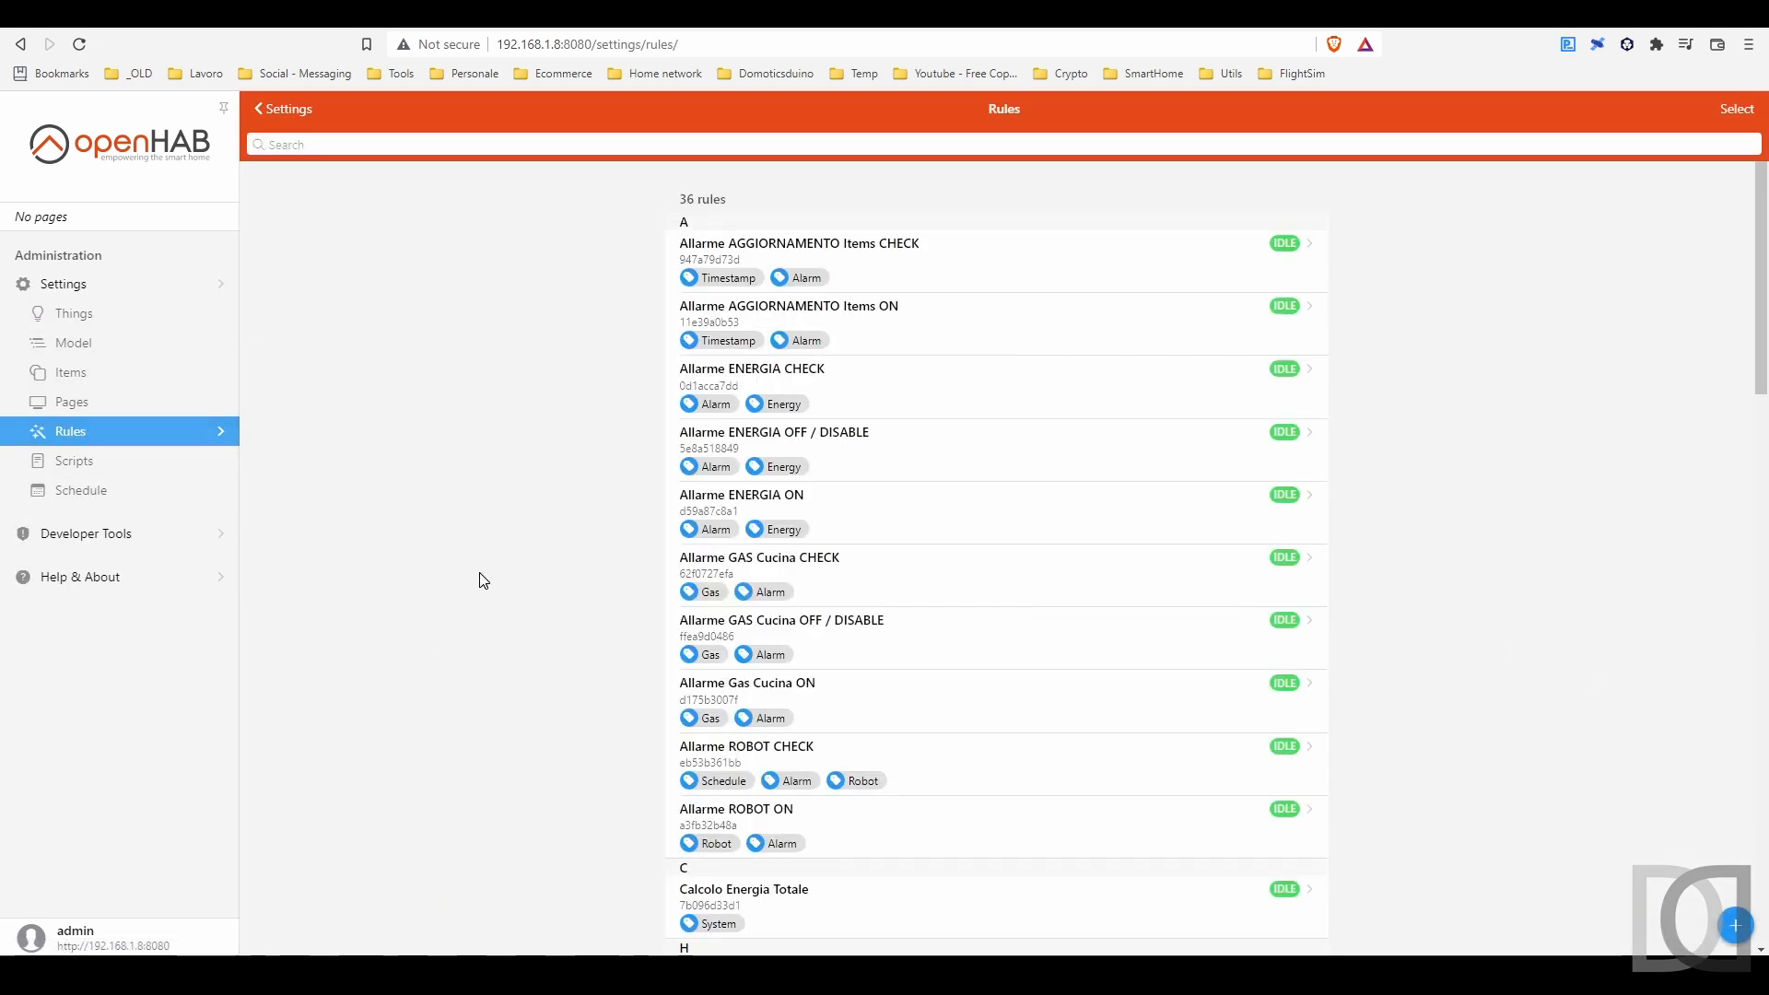
scroll(475, 583, "down", 2)
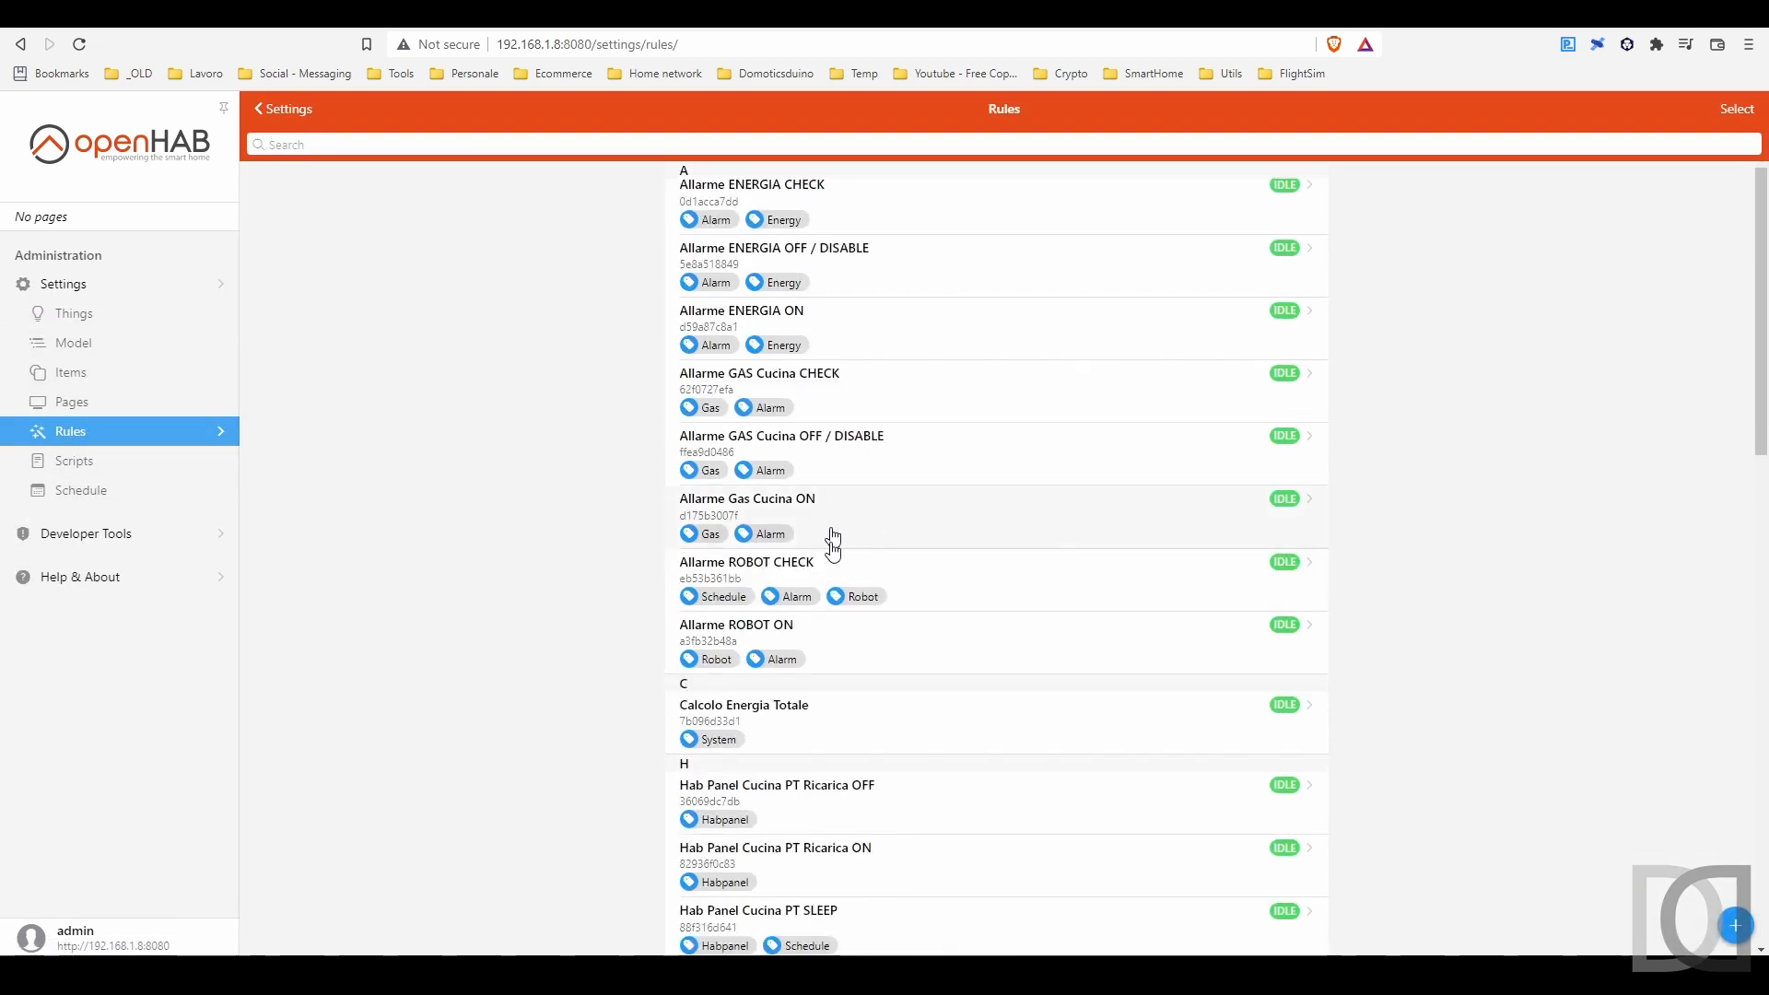
left_click(1047, 596)
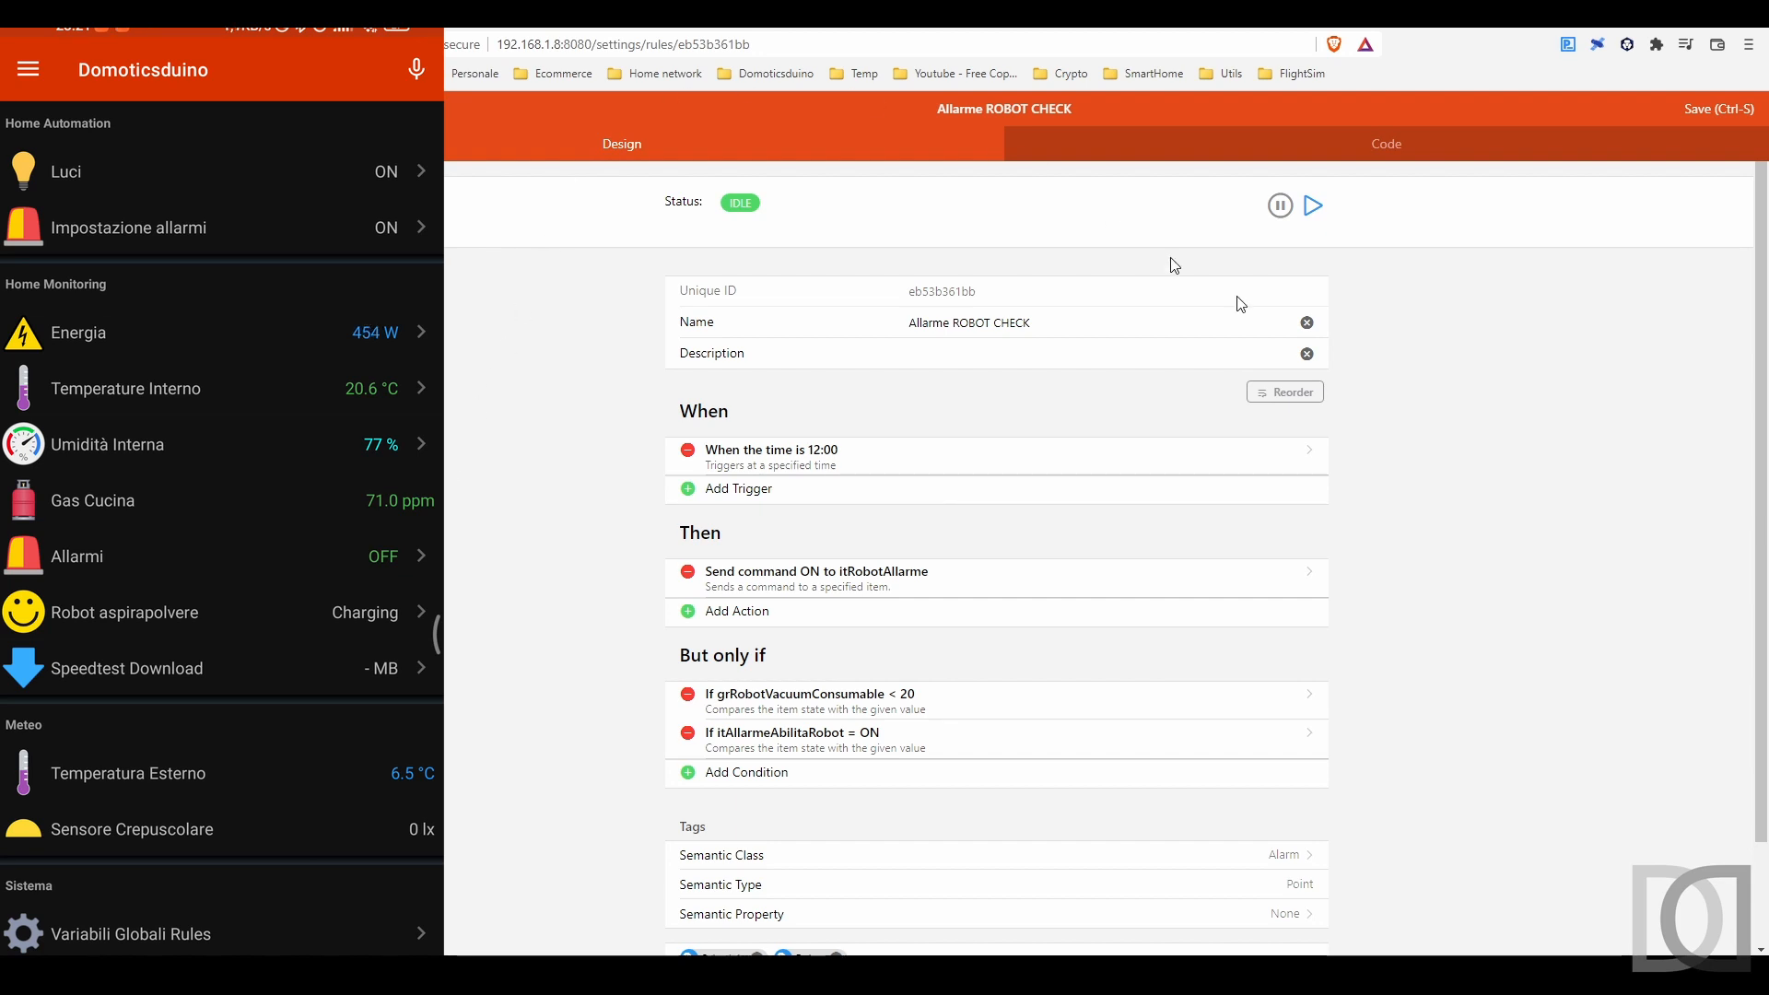
Step: Run the Allarme ROBOT CHECK rule immediately and open the Allarmi list in the mobile app to check the robot alarm
left_click(1315, 208)
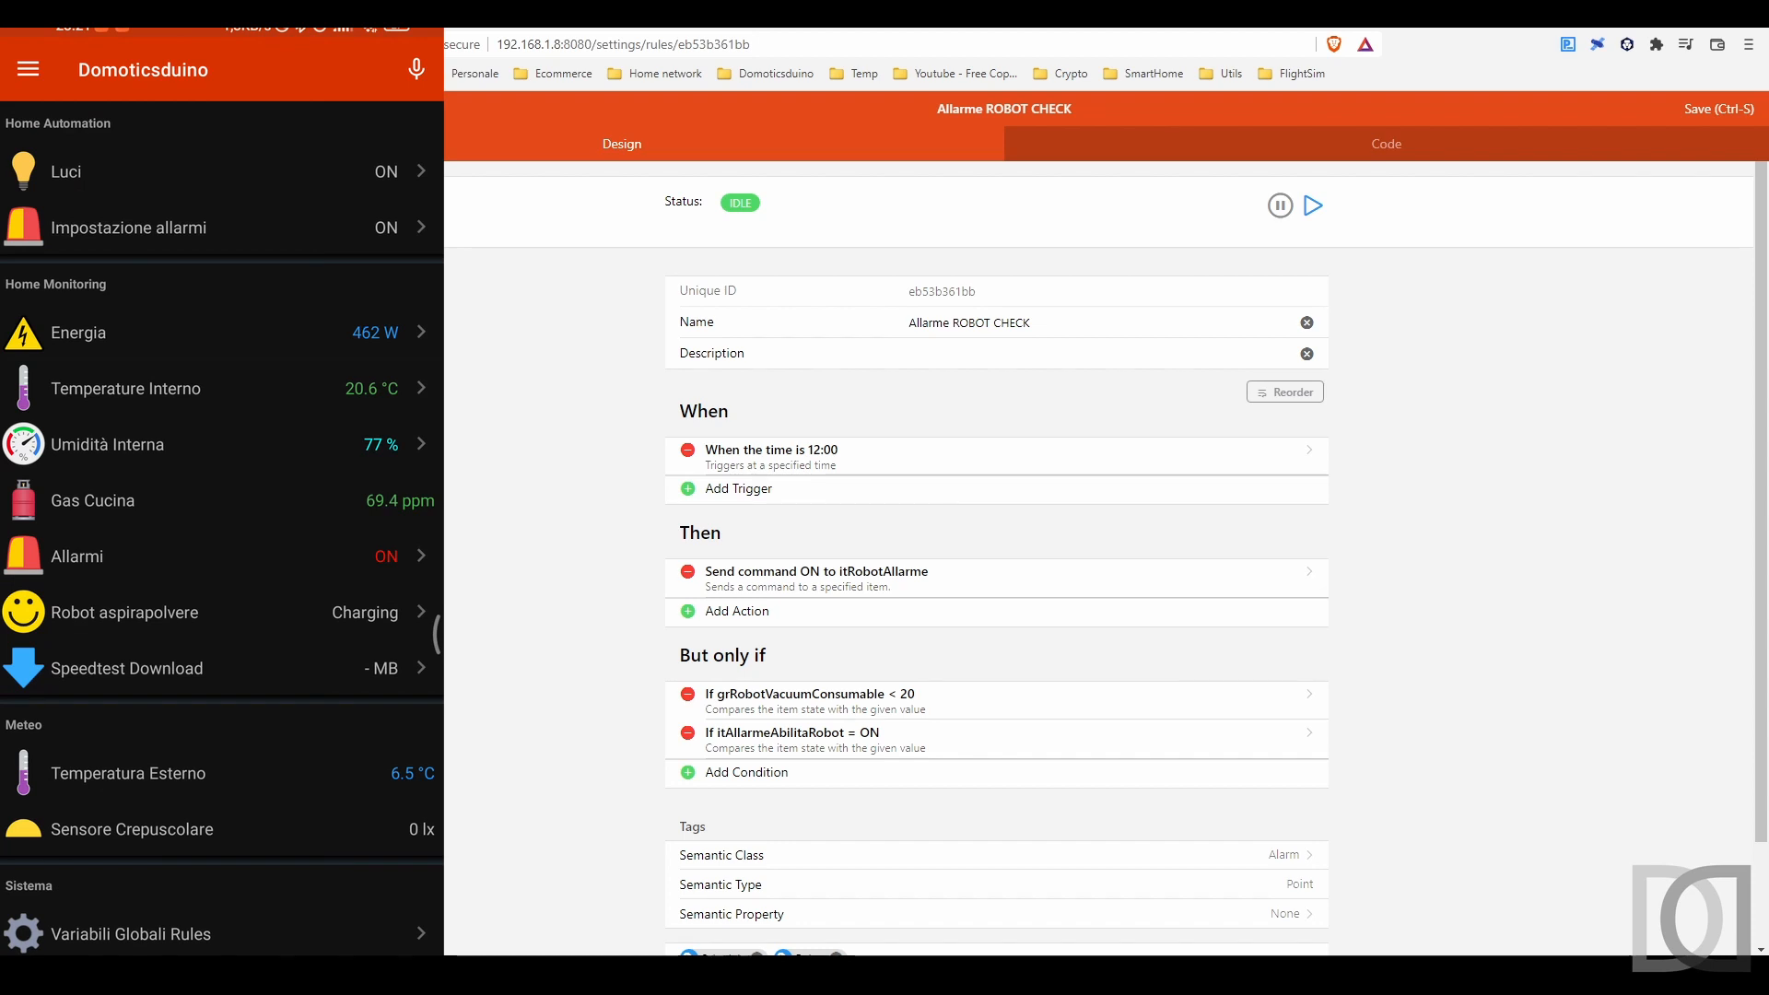
left_click(196, 556)
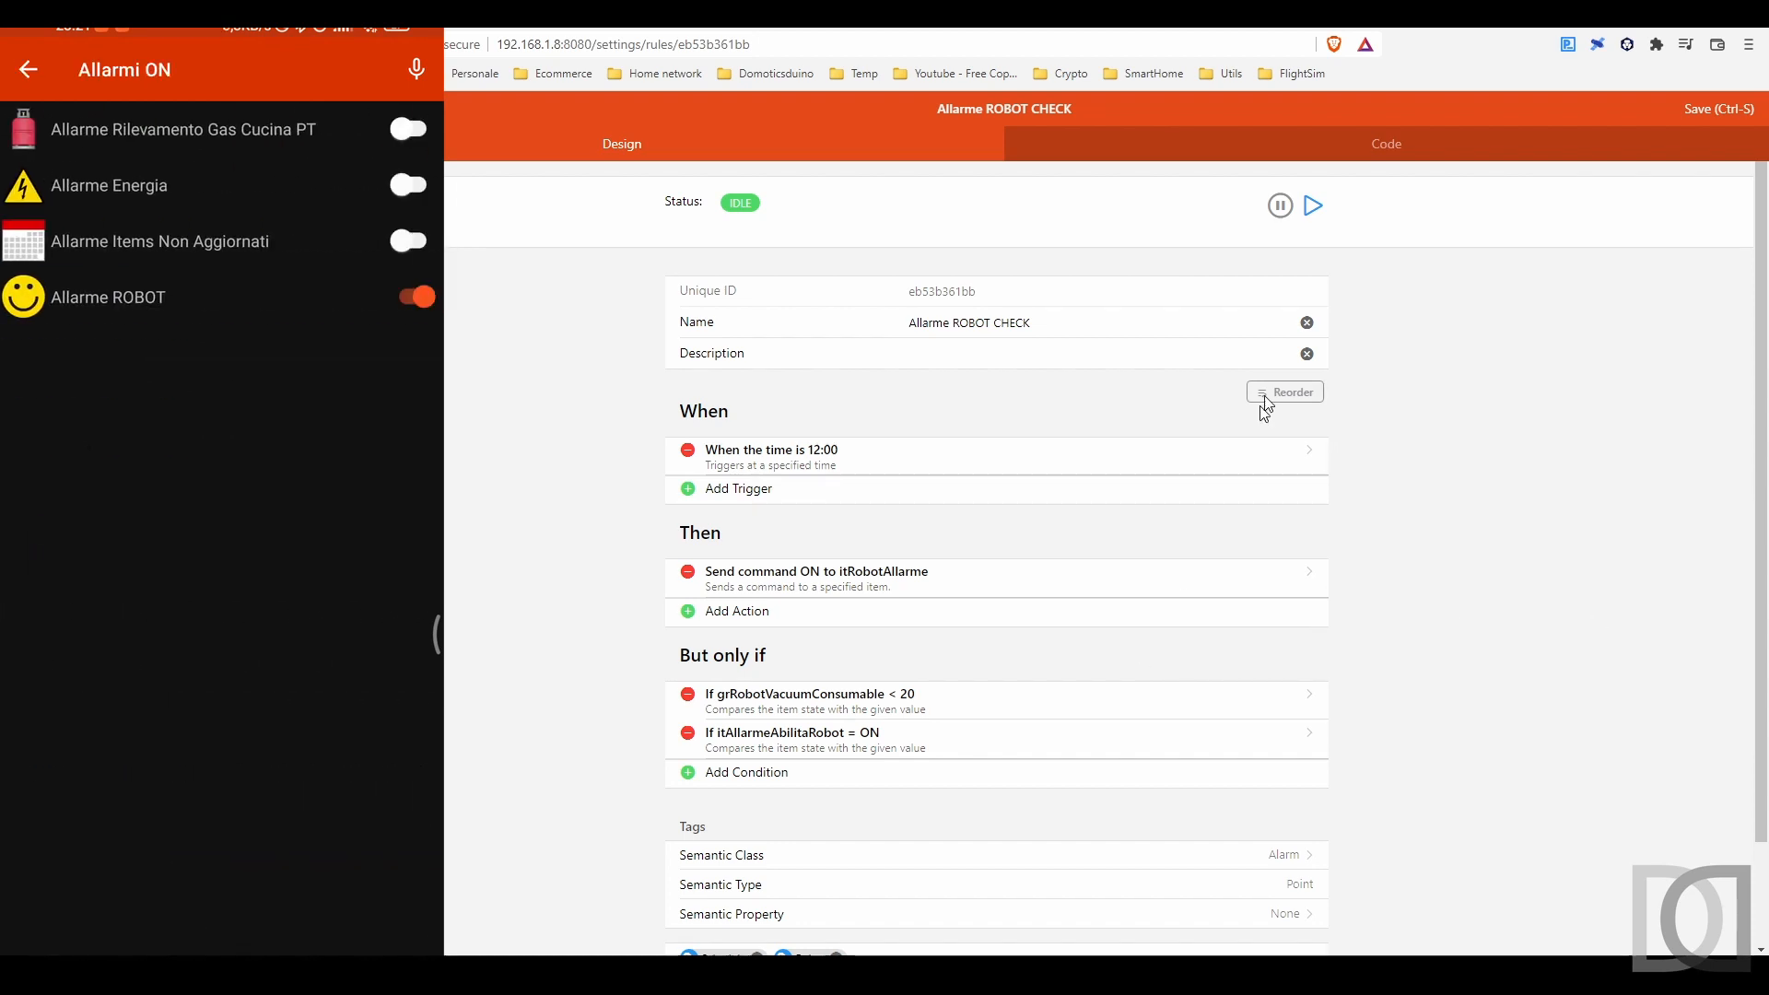
left_click(1308, 212)
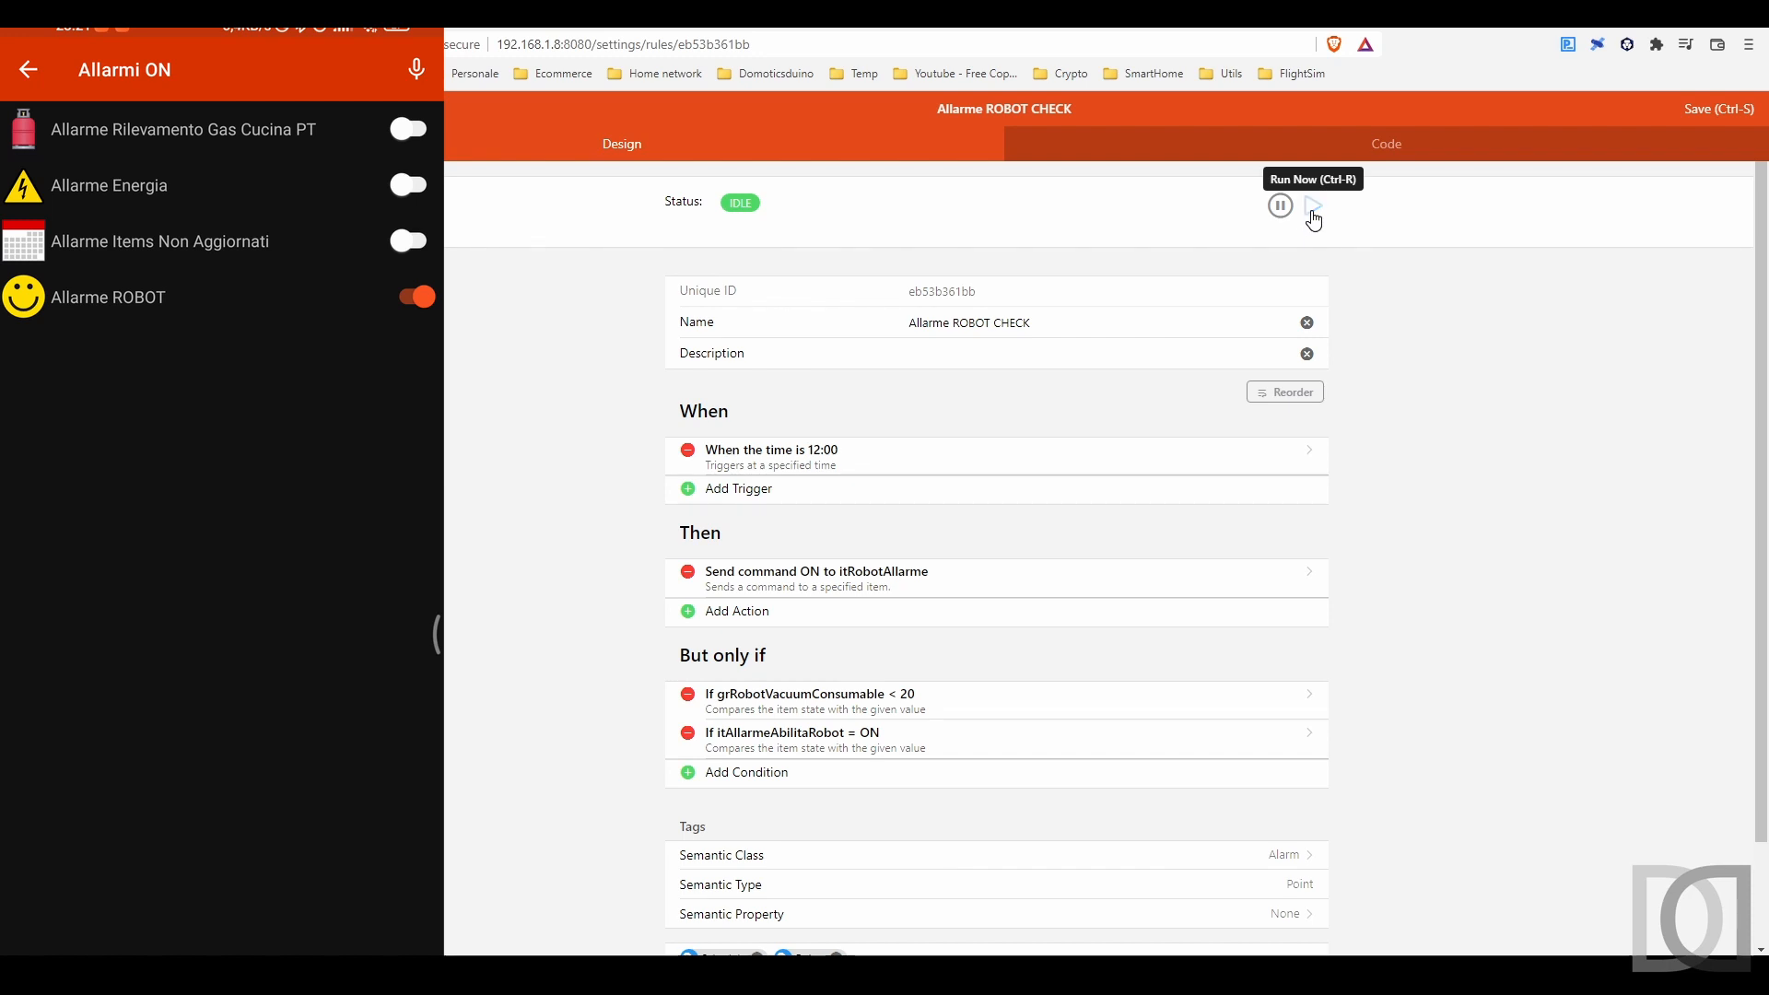